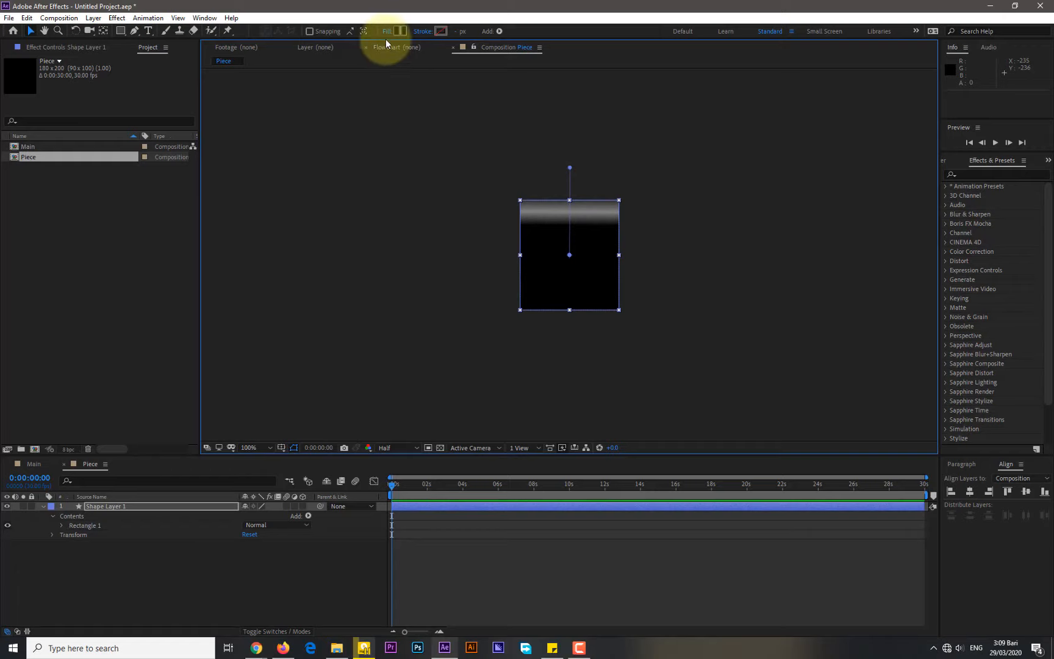
# Simplify the rectangle's linear gradient fill to pure white (FFFFFF) at 0% and black at 100%, and stretch its end point far below the shape.
pyautogui.click(400, 31)
pyautogui.moveTo(183, 301); pyautogui.dragTo(108, 243)
pyautogui.moveTo(183, 206); pyautogui.dragTo(129, 208)
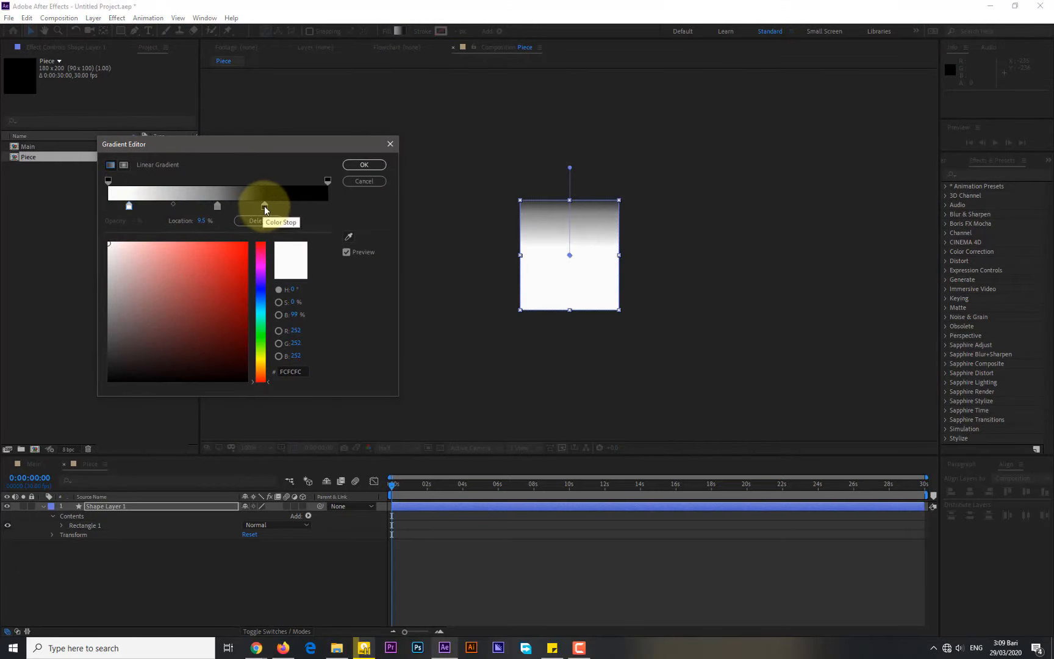
pyautogui.moveTo(265, 210); pyautogui.dragTo(328, 212)
pyautogui.moveTo(218, 207)
pyautogui.mouseDown()
pyautogui.moveTo(127, 205)
pyautogui.moveTo(319, 206)
pyautogui.moveTo(229, 206)
pyautogui.mouseUp()
pyautogui.moveTo(126, 206); pyautogui.dragTo(108, 206)
pyautogui.moveTo(227, 208); pyautogui.dragTo(106, 207)
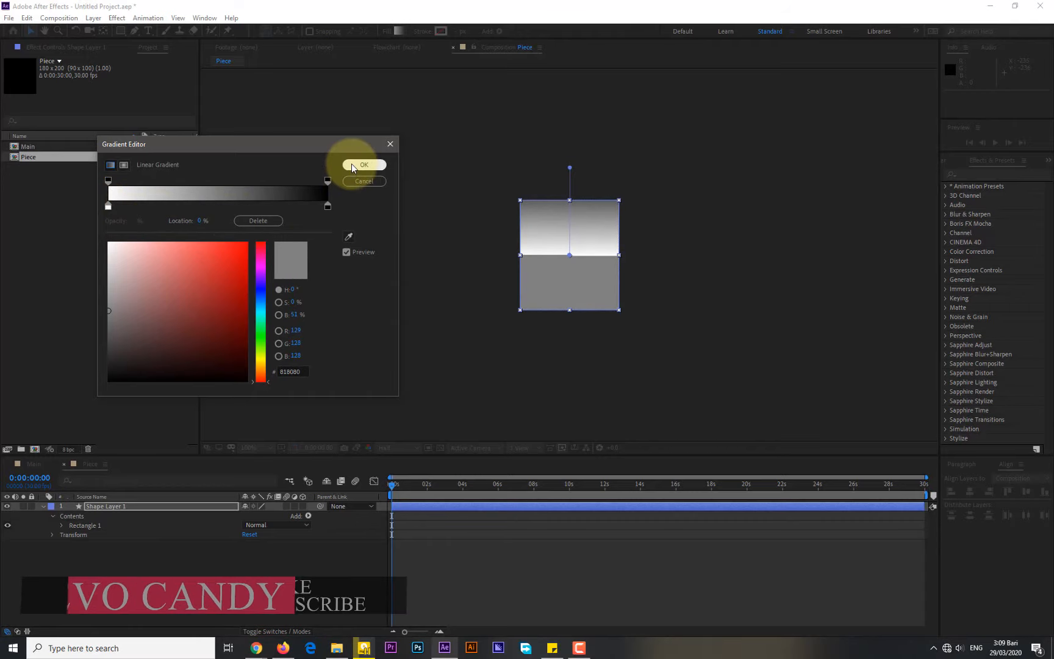
pyautogui.moveTo(122, 283); pyautogui.dragTo(108, 242)
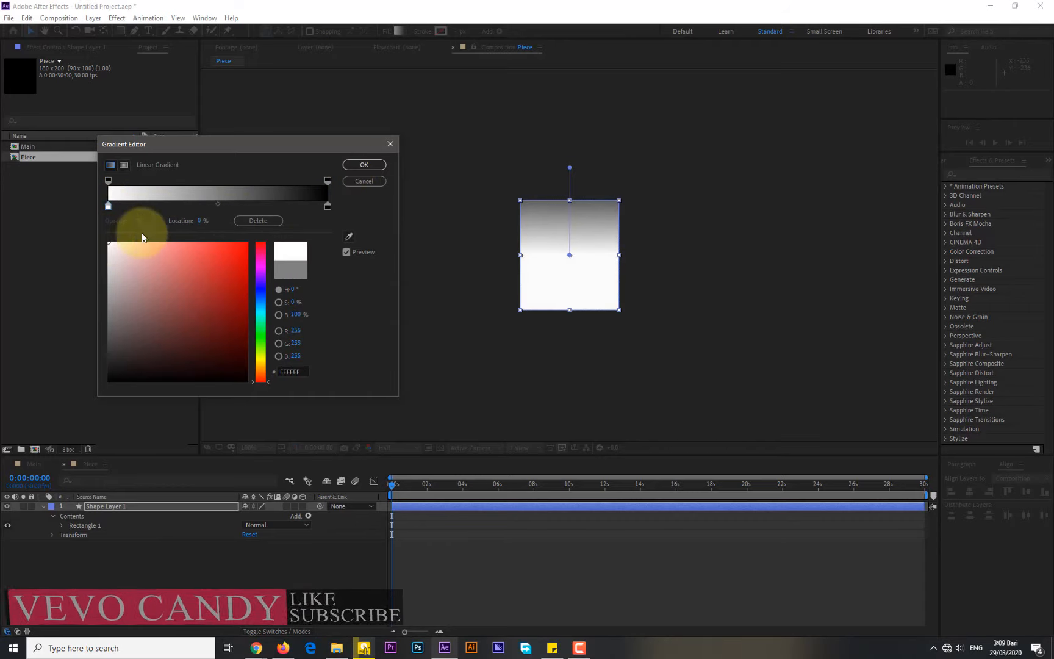
pyautogui.click(364, 164)
pyautogui.moveTo(570, 257); pyautogui.dragTo(570, 428)
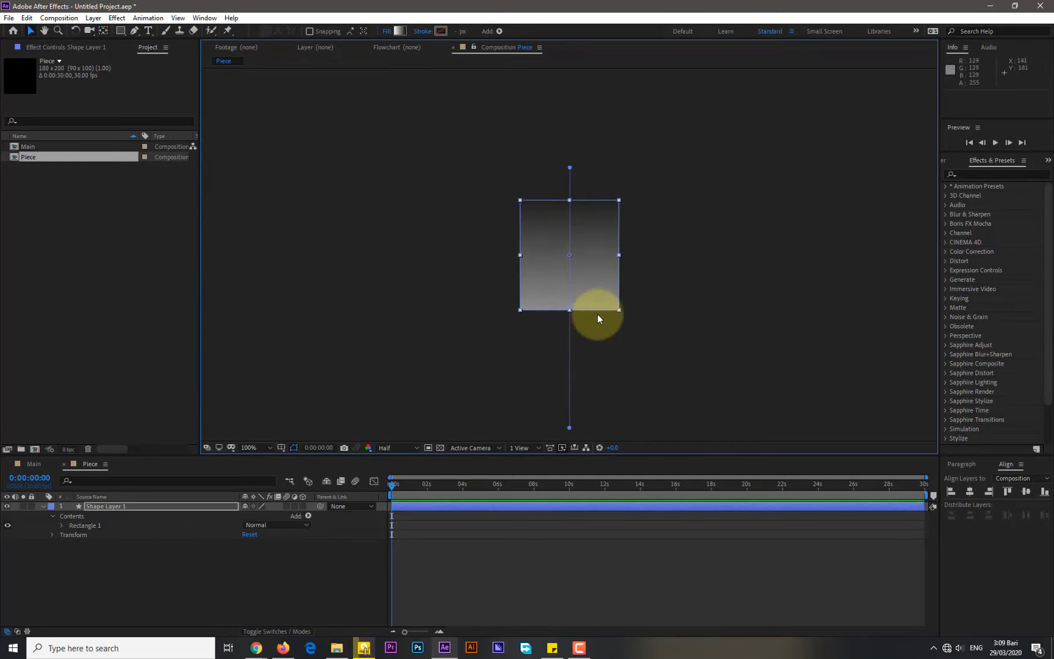
pyautogui.moveTo(569, 430); pyautogui.dragTo(574, 442)
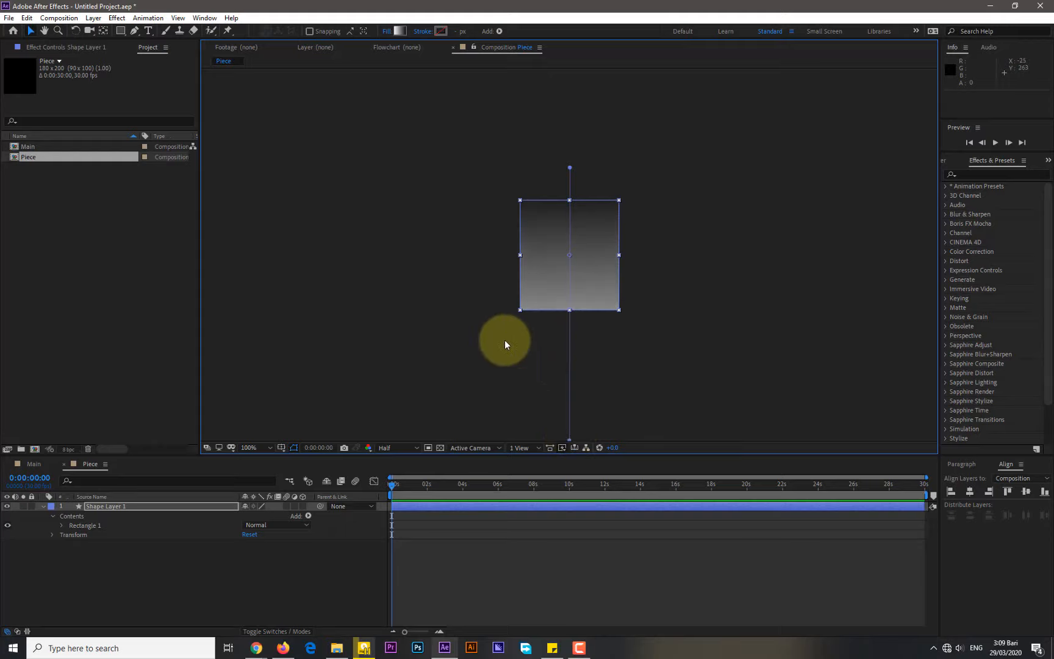
# Round the rectangle path's corners with a Roundness of 15.
pyautogui.click(62, 525)
pyautogui.click(72, 534)
pyautogui.moveTo(248, 564); pyautogui.dragTo(256, 557)
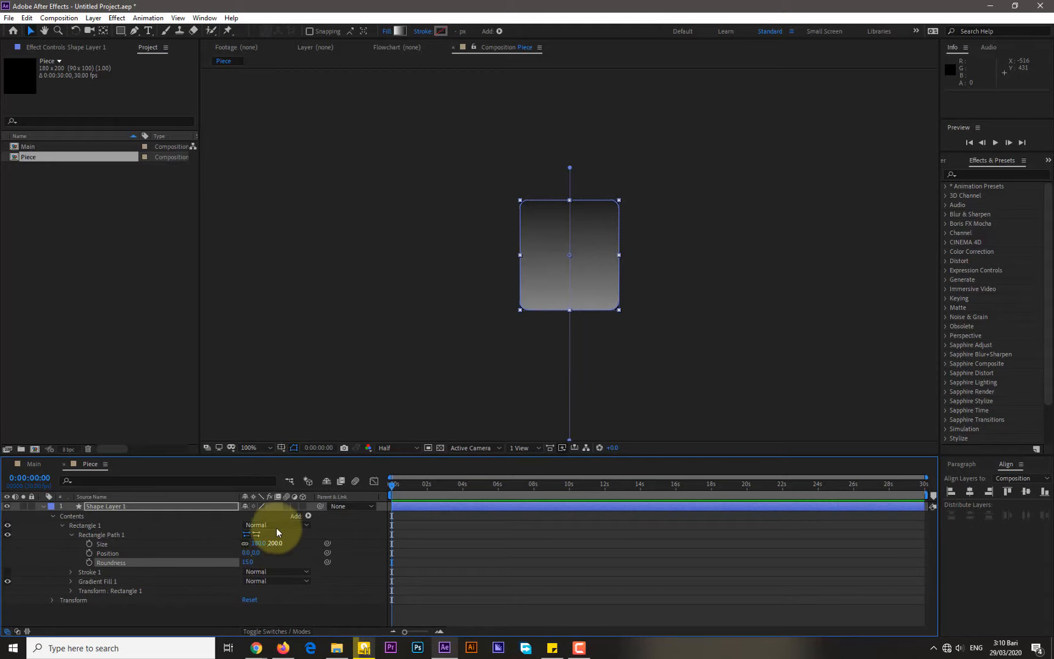
pyautogui.click(328, 390)
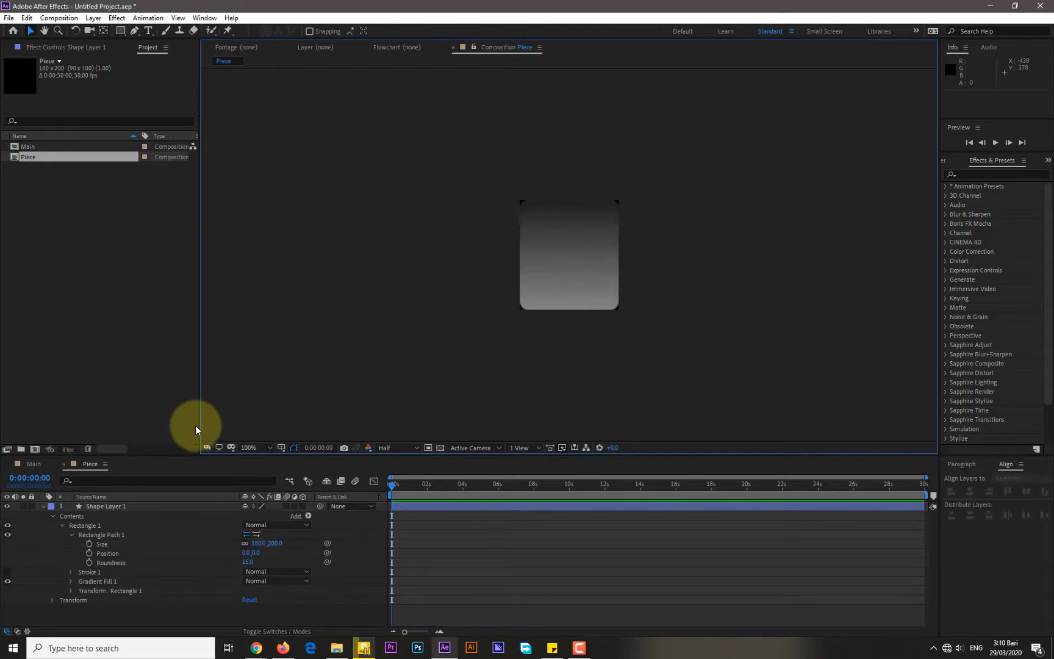
pyautogui.click(70, 534)
# Make the shape layer 3D and expand its transform properties.
pyautogui.click(303, 506)
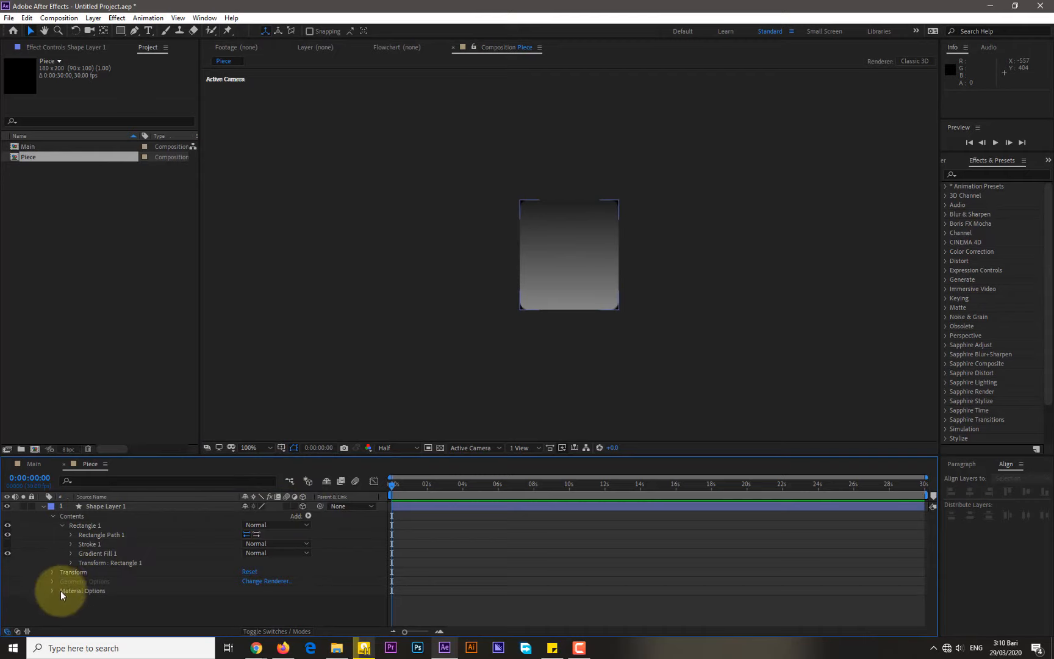
pyautogui.click(52, 570)
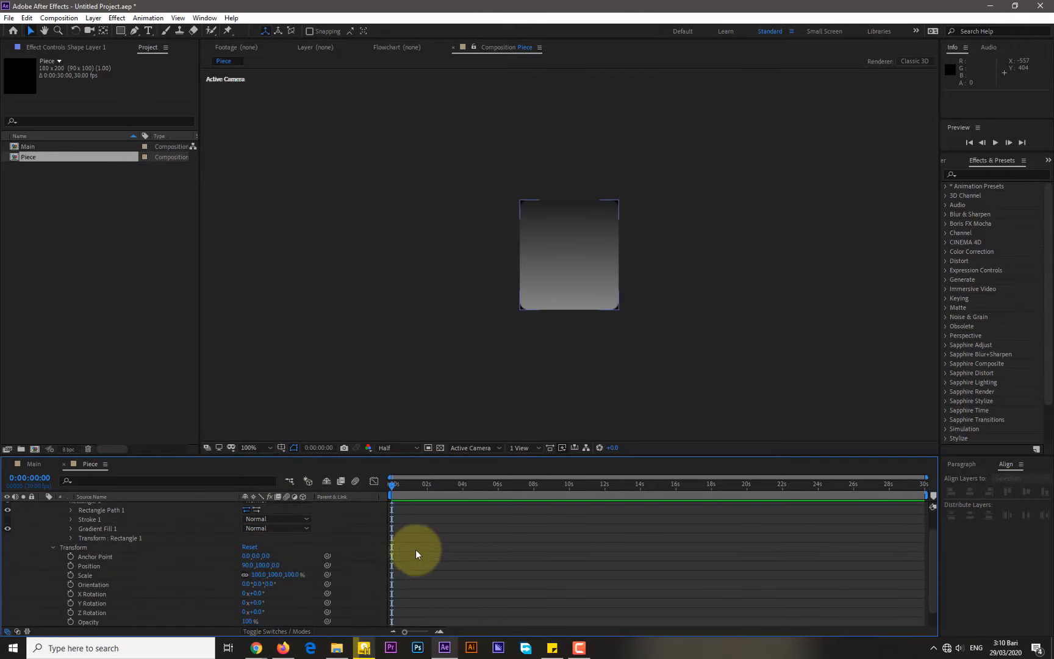
pyautogui.click(476, 544)
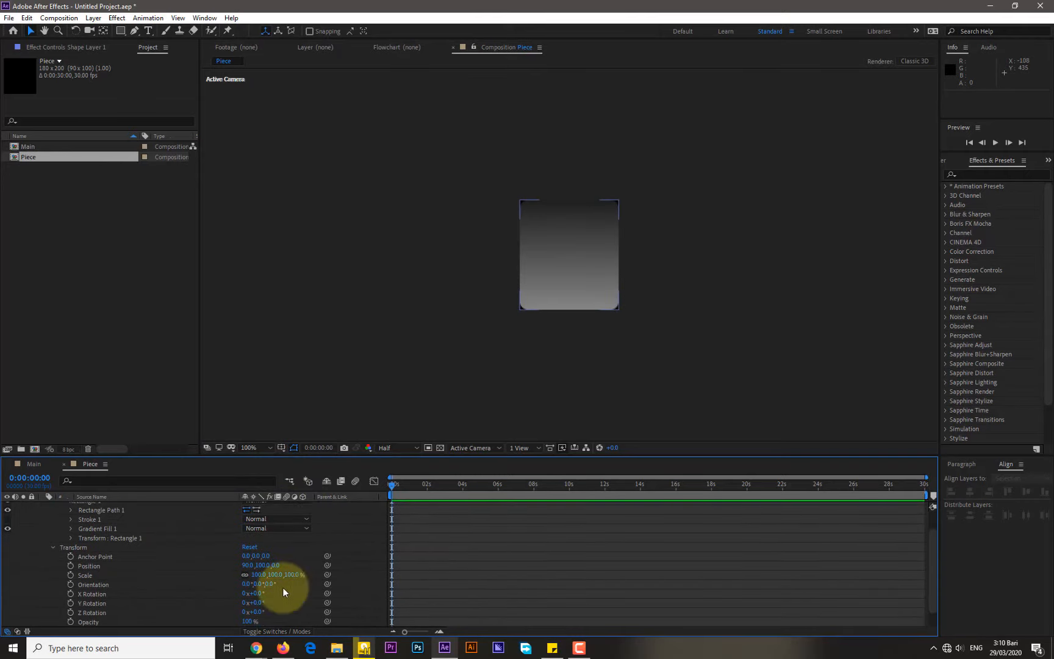
pyautogui.moveTo(259, 599); pyautogui.dragTo(250, 596)
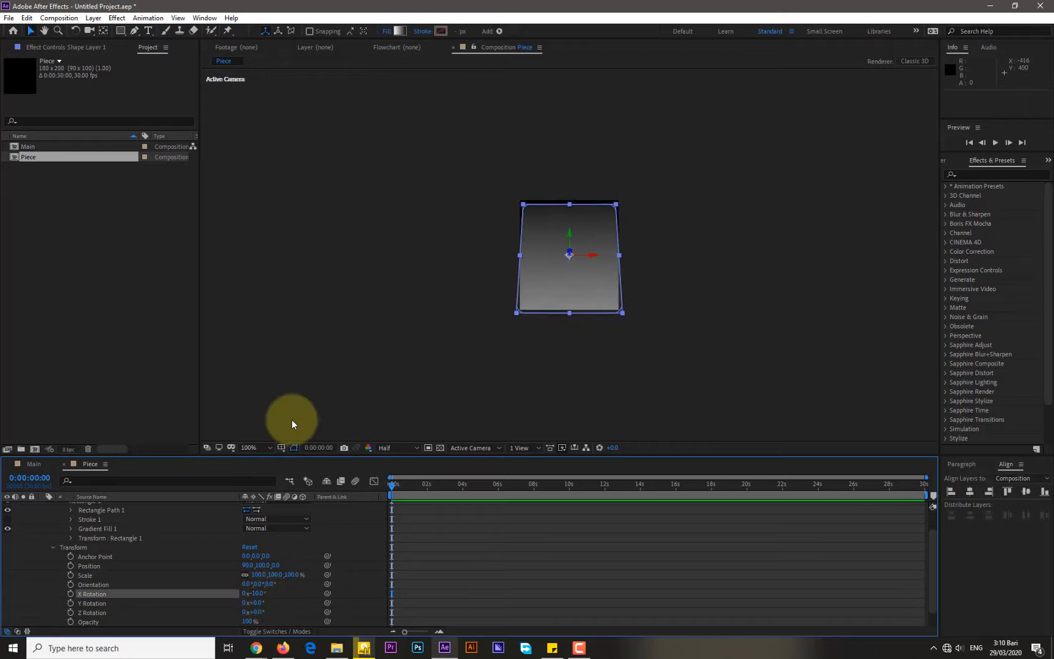
pyautogui.hotkey('ctrl', 'z')
pyautogui.click(557, 272)
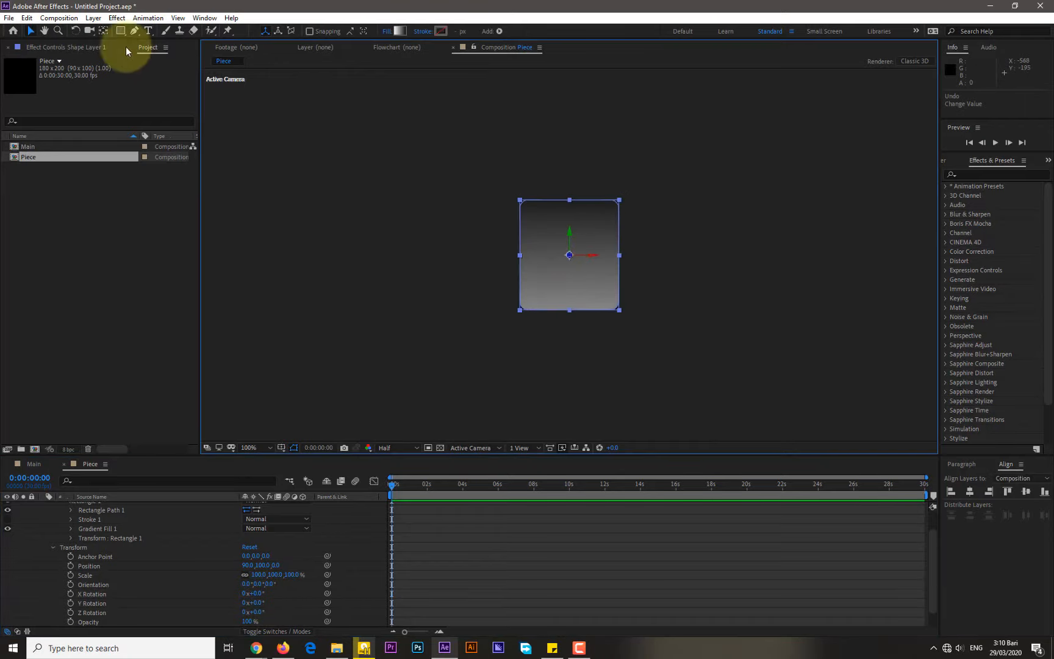
# Move the shape layer's anchor point to the middle of the shape's upper edge, at about -1, -100, 0.
pyautogui.click(100, 31)
pyautogui.moveTo(569, 255); pyautogui.dragTo(568, 209)
pyautogui.click(449, 308)
pyautogui.click(568, 257)
# Set the layer's X Rotation to -75° at frame 0 and keyframe it, leaving Y Rotation without a keyframe.
pyautogui.moveTo(403, 486); pyautogui.dragTo(392, 486)
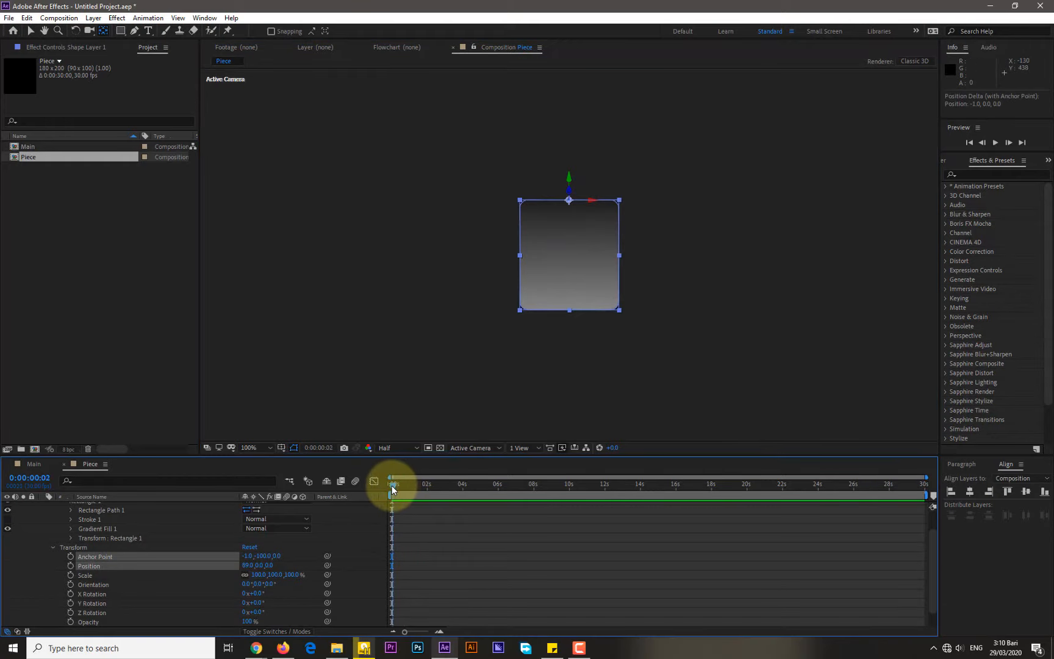
pyautogui.click(258, 602)
pyautogui.moveTo(258, 597)
pyautogui.mouseDown()
pyautogui.moveTo(277, 592)
pyautogui.moveTo(223, 599)
pyautogui.moveTo(249, 605)
pyautogui.mouseUp()
pyautogui.click(259, 593)
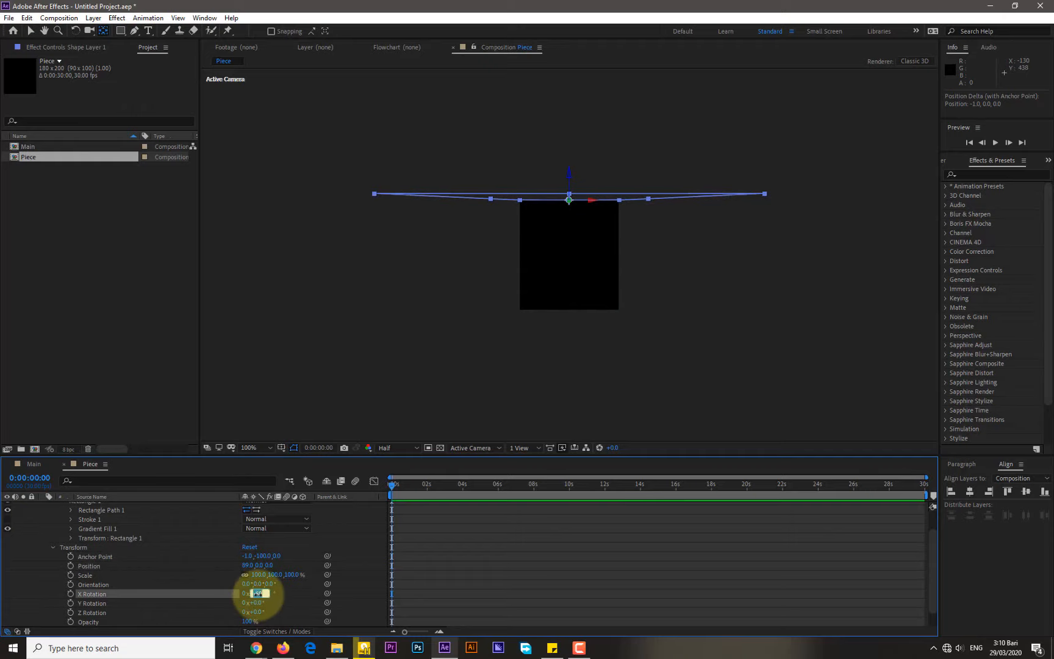
pyautogui.write('-75')
pyautogui.press('Return')
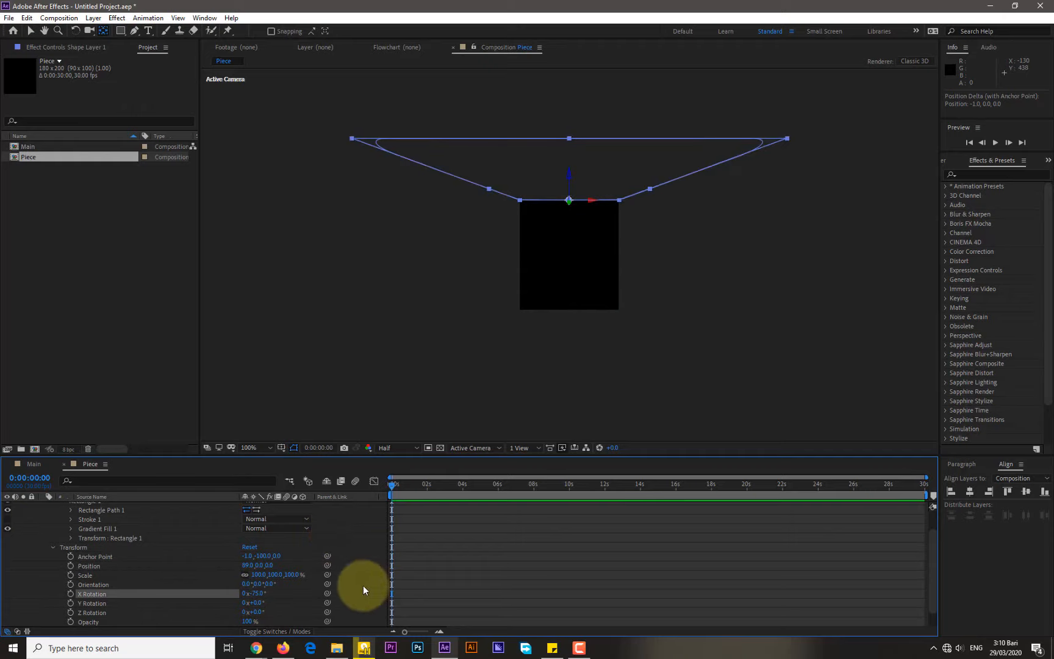
pyautogui.click(71, 600)
pyautogui.click(70, 593)
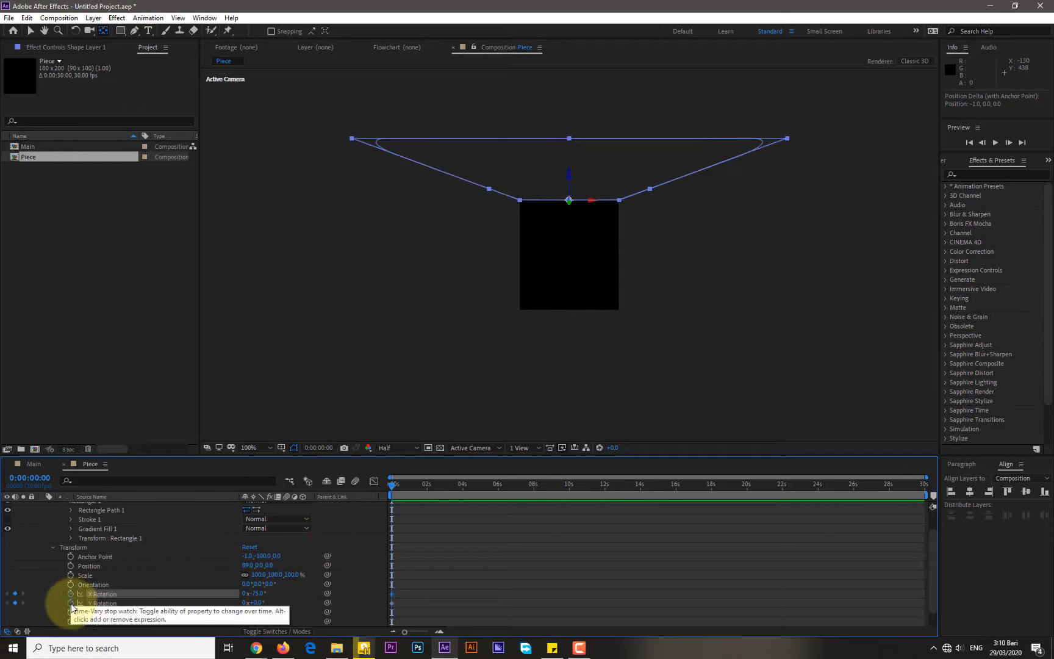
pyautogui.click(15, 603)
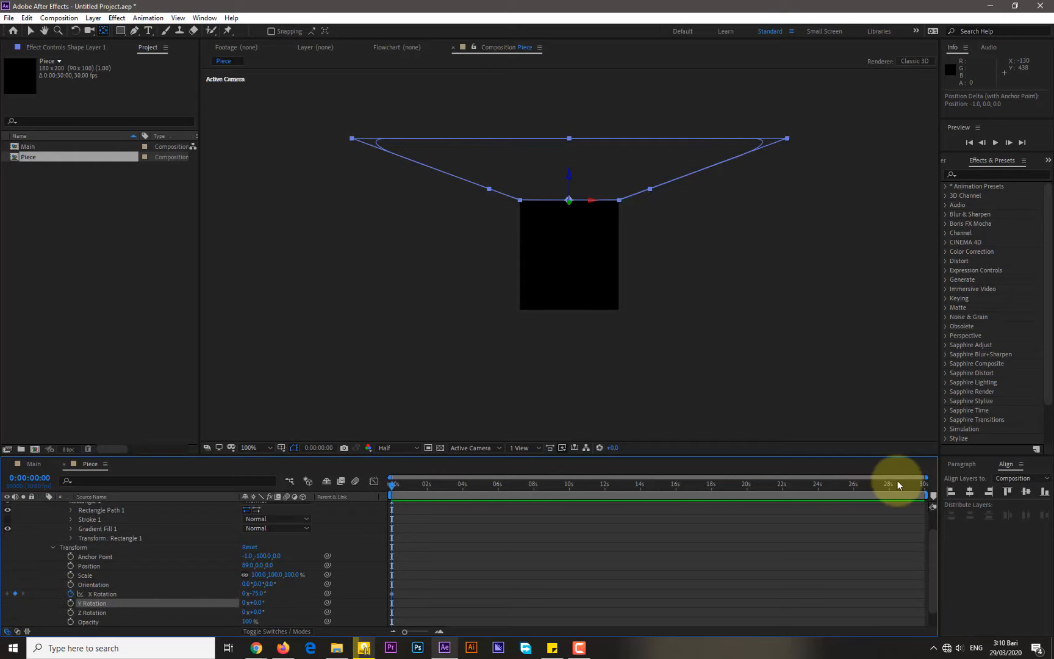
# Zoom the timeline in on the first frames and add an X Rotation keyframe of 0° at frame 6.
pyautogui.moveTo(926, 479); pyautogui.dragTo(434, 489)
pyautogui.click(434, 490)
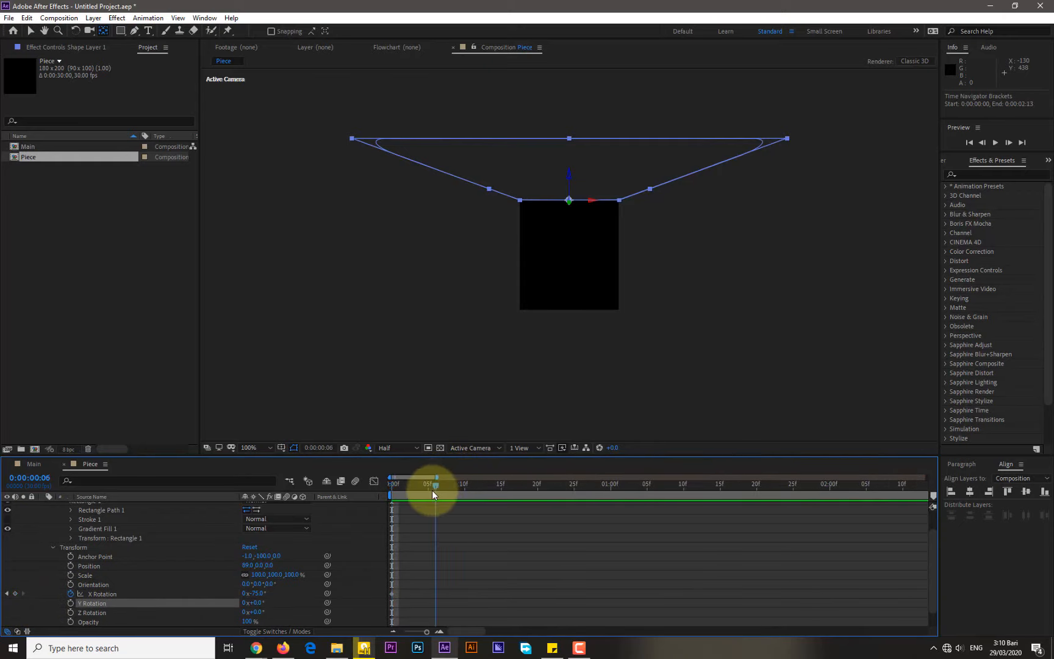
pyautogui.click(16, 593)
pyautogui.click(258, 593)
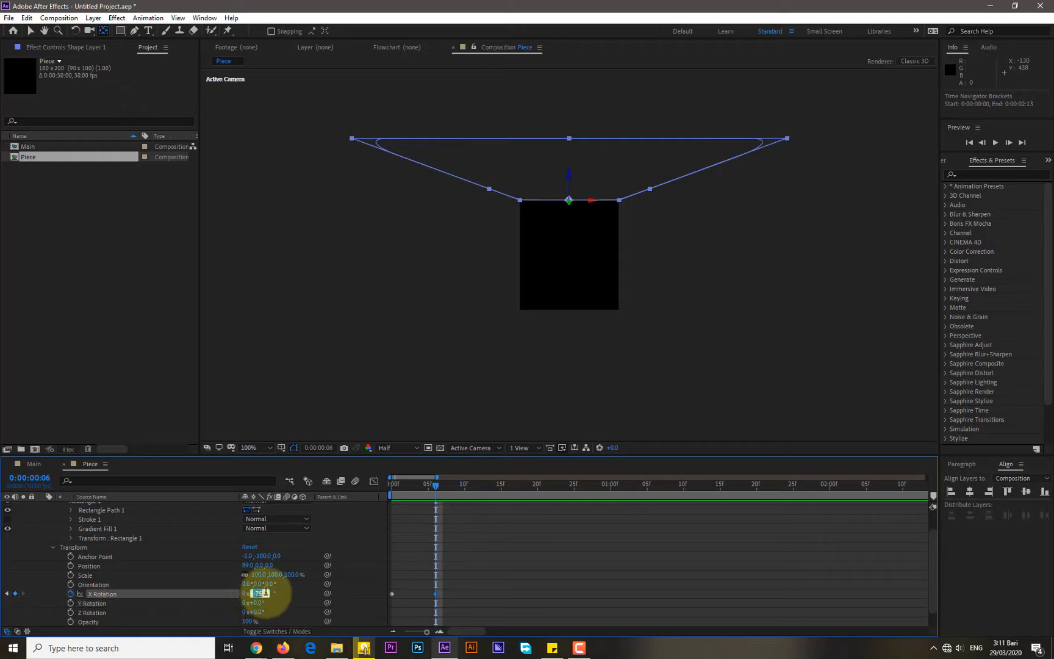
pyautogui.write('0')
pyautogui.press('Return')
# Apply Easy Ease to both X Rotation keyframes and collapse the layer's properties.
pyautogui.moveTo(437, 592); pyautogui.dragTo(394, 595)
pyautogui.rightClick(393, 595)
pyautogui.moveTo(482, 587)
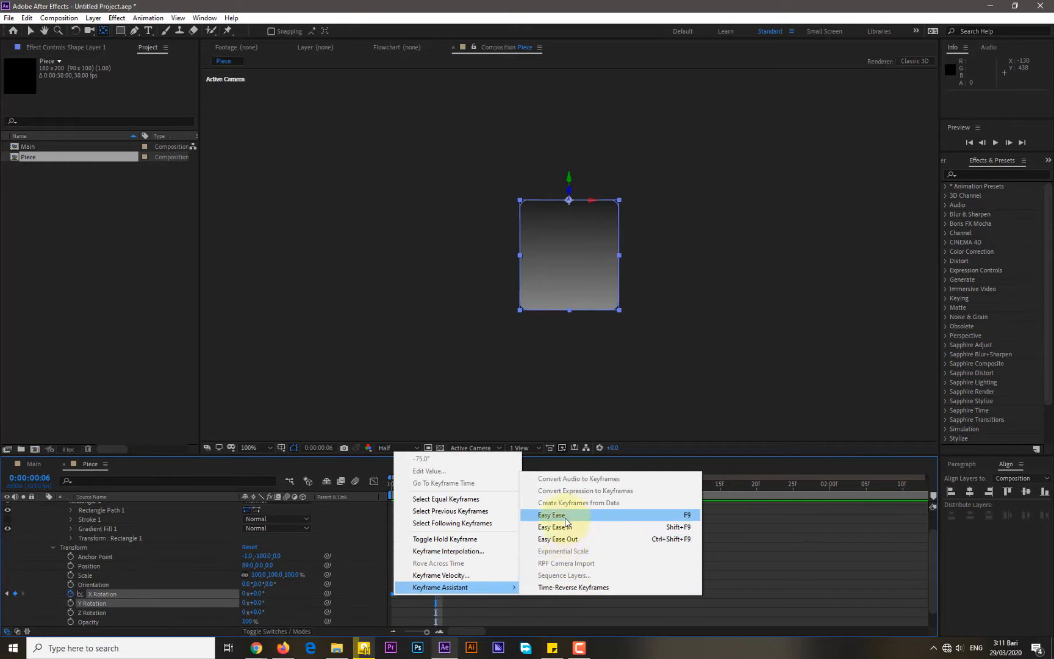
pyautogui.click(543, 516)
pyautogui.scroll(5, 87, 550)
pyautogui.click(43, 507)
# Duplicate the shape layer and expand the copy's transform properties.
pyautogui.click(134, 507)
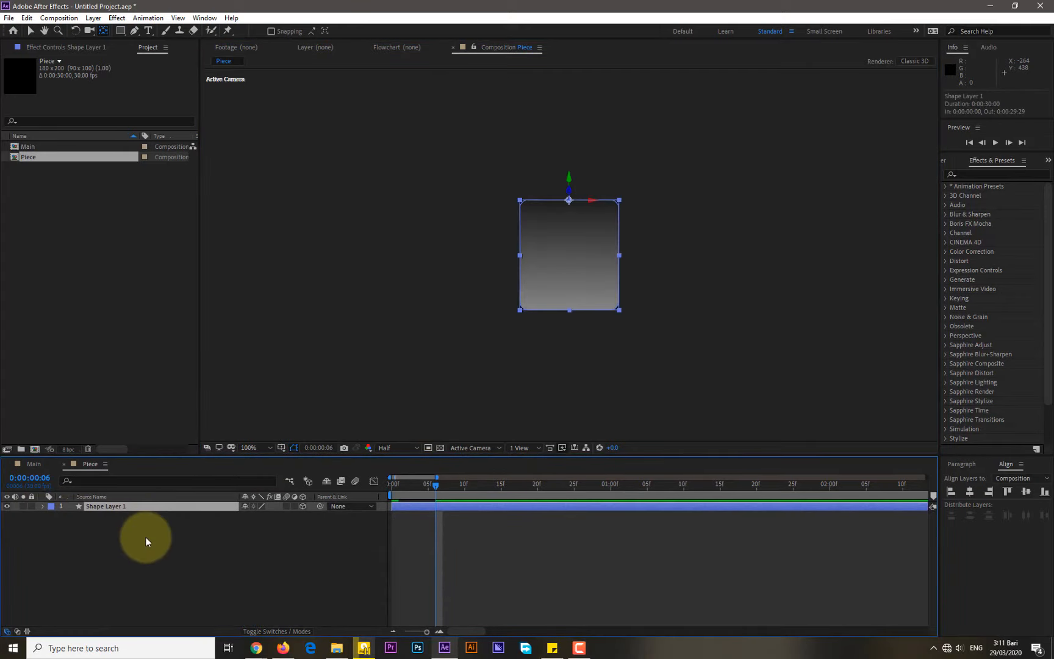
pyautogui.hotkey('ctrl', 'd')
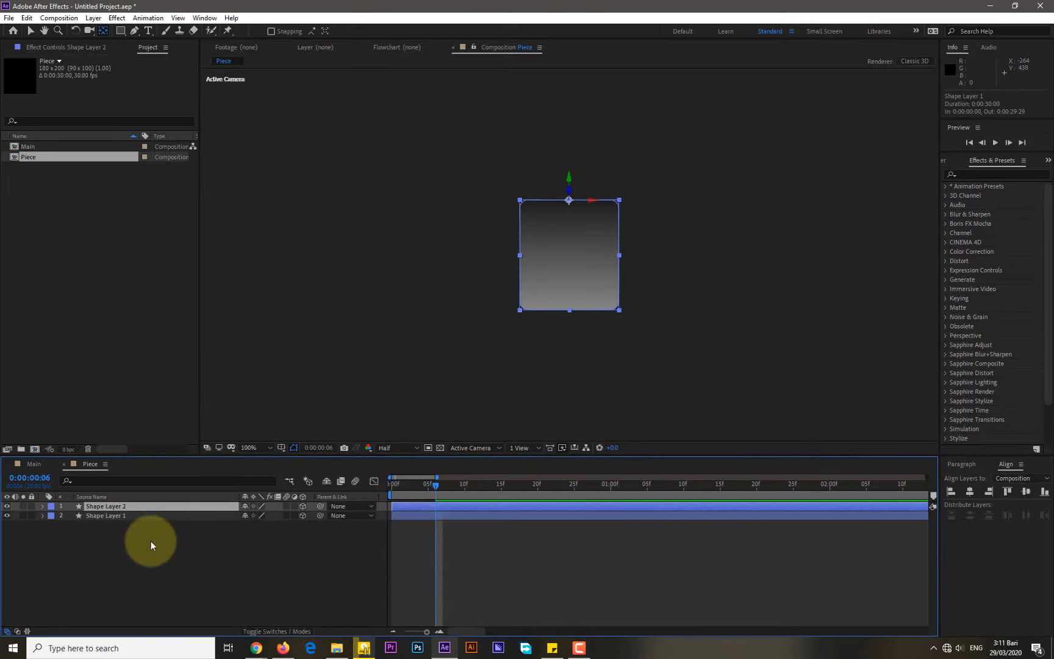
pyautogui.click(42, 505)
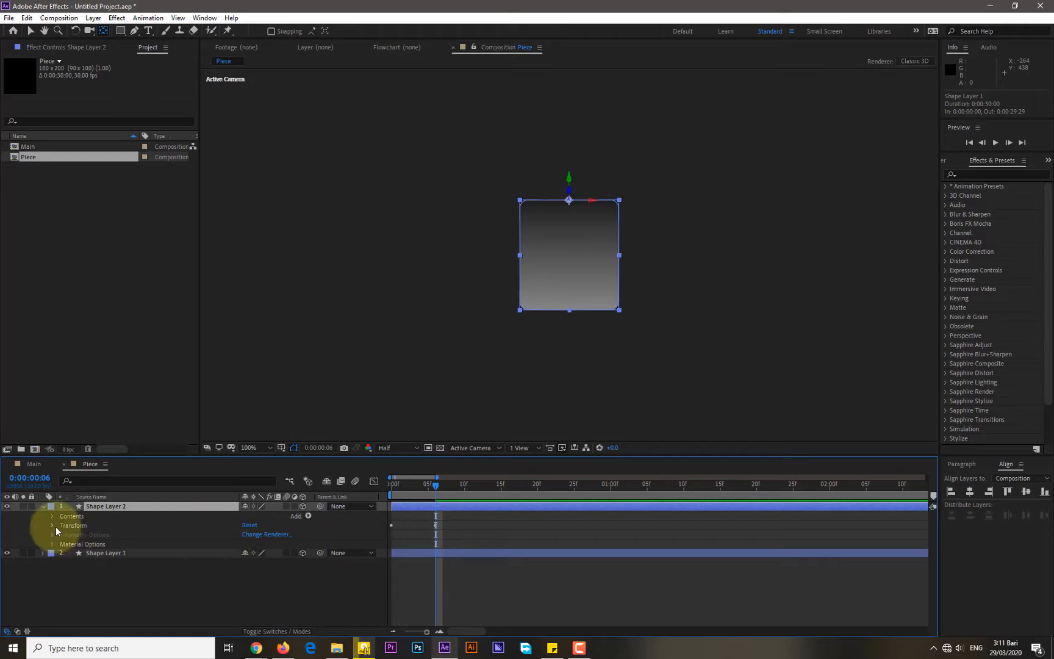
pyautogui.click(52, 525)
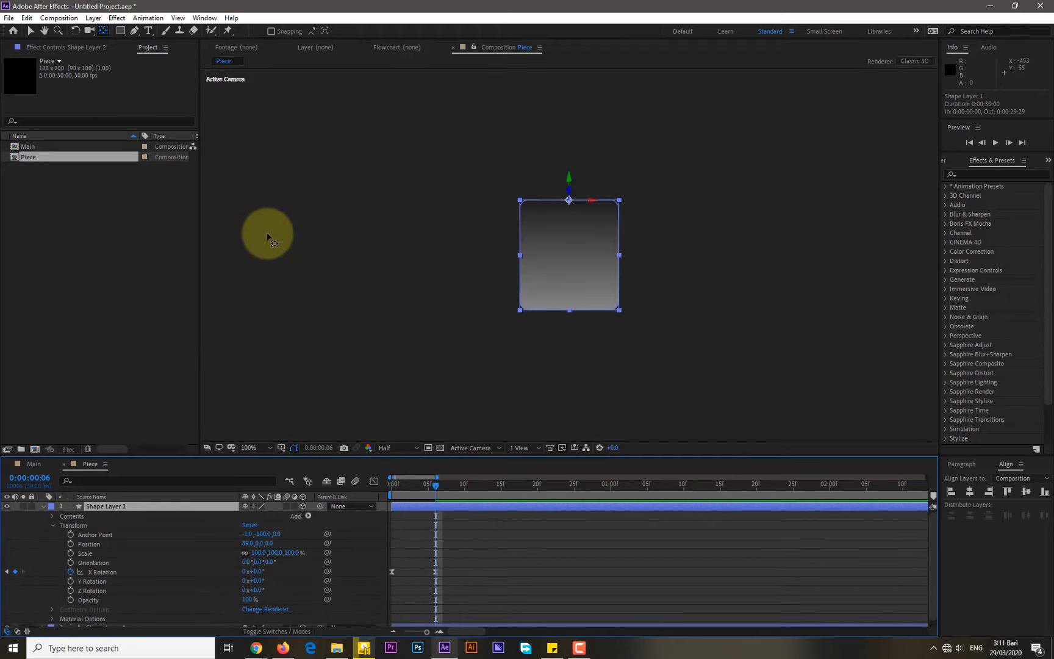
# Rework the duplicate layer's gradient fill so a white stop at 56.3% sits between two black stops.
pyautogui.click(35, 32)
pyautogui.click(398, 30)
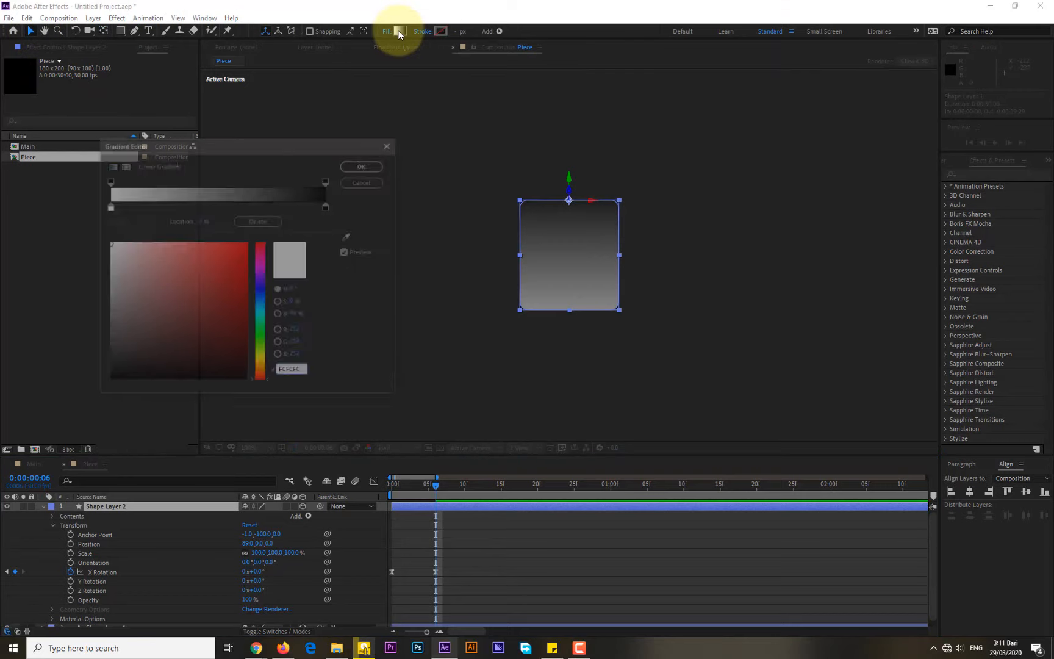
pyautogui.moveTo(136, 206); pyautogui.dragTo(201, 206)
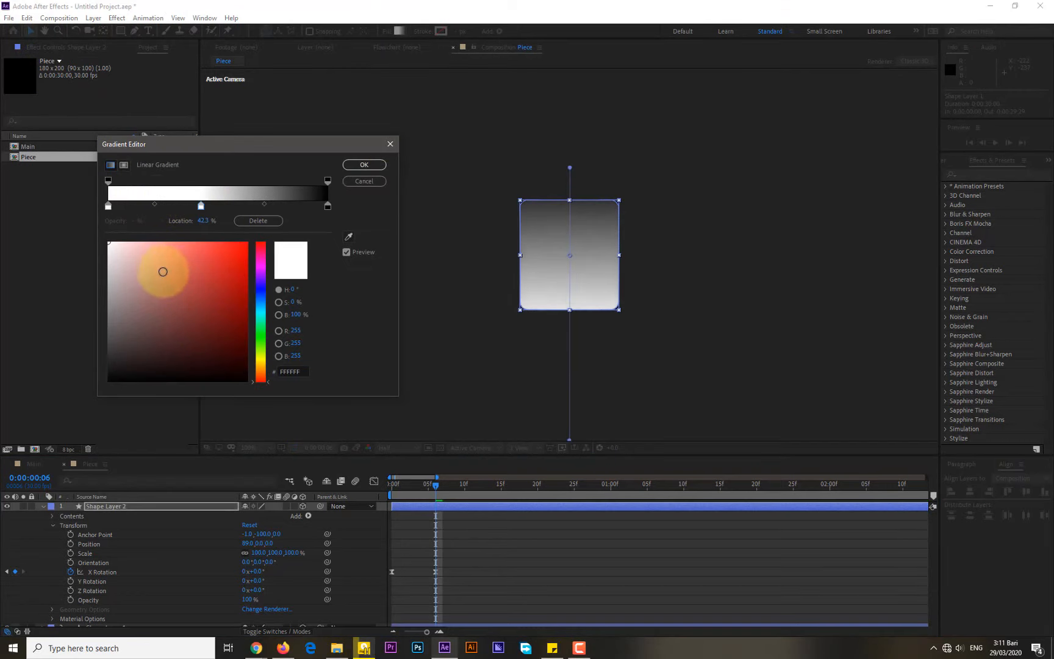
pyautogui.moveTo(144, 294); pyautogui.dragTo(132, 384)
pyautogui.click(109, 207)
pyautogui.click(196, 207)
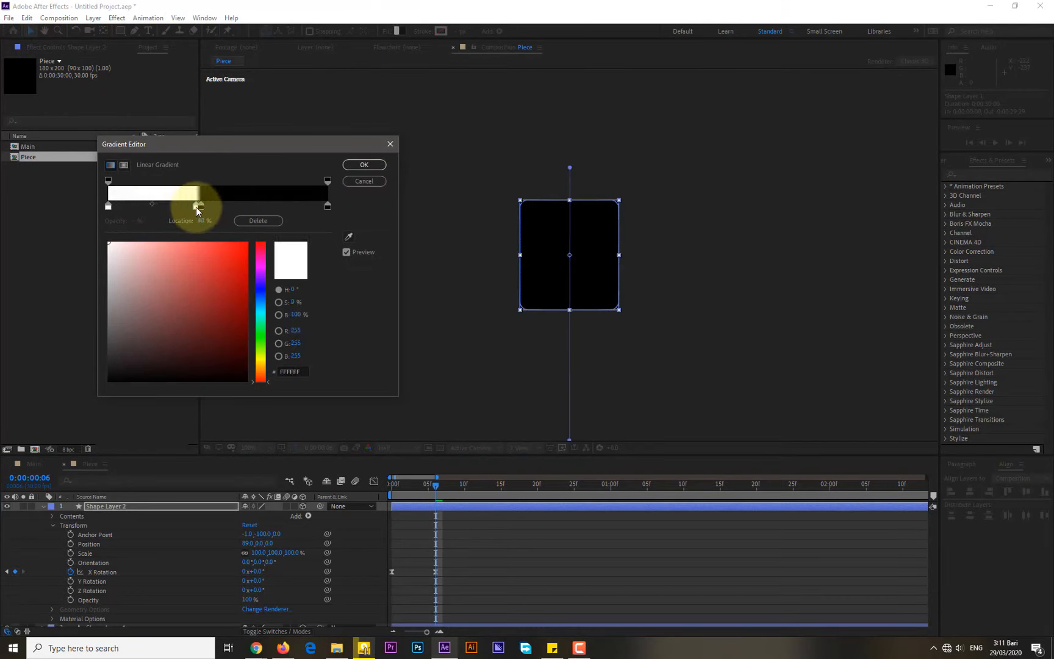
pyautogui.moveTo(200, 207); pyautogui.dragTo(330, 210)
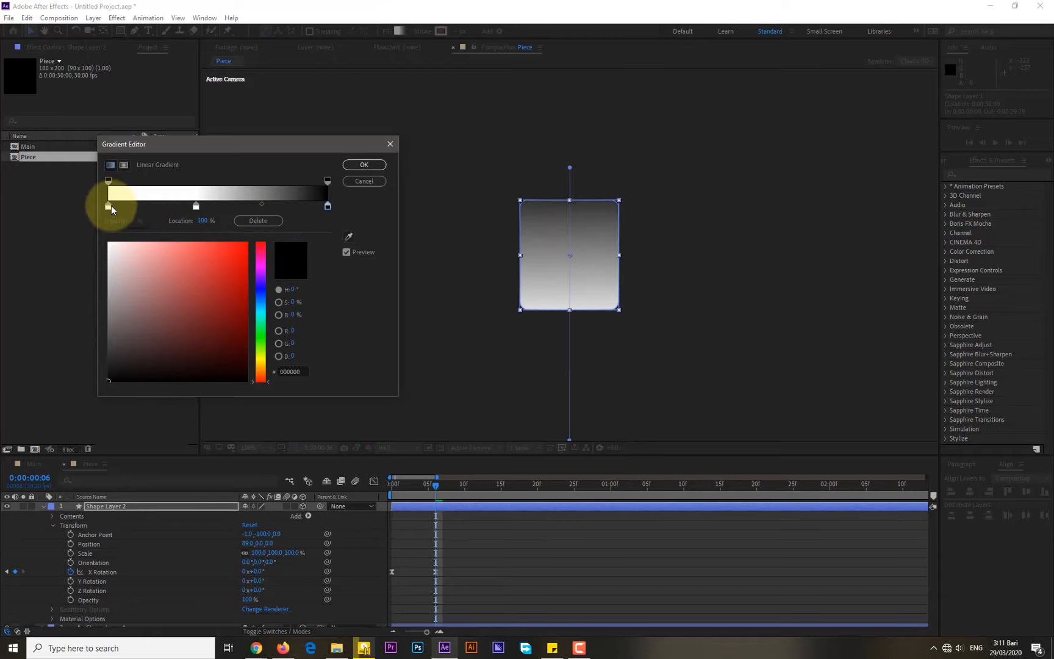
pyautogui.moveTo(111, 205); pyautogui.dragTo(232, 206)
pyautogui.click(148, 384)
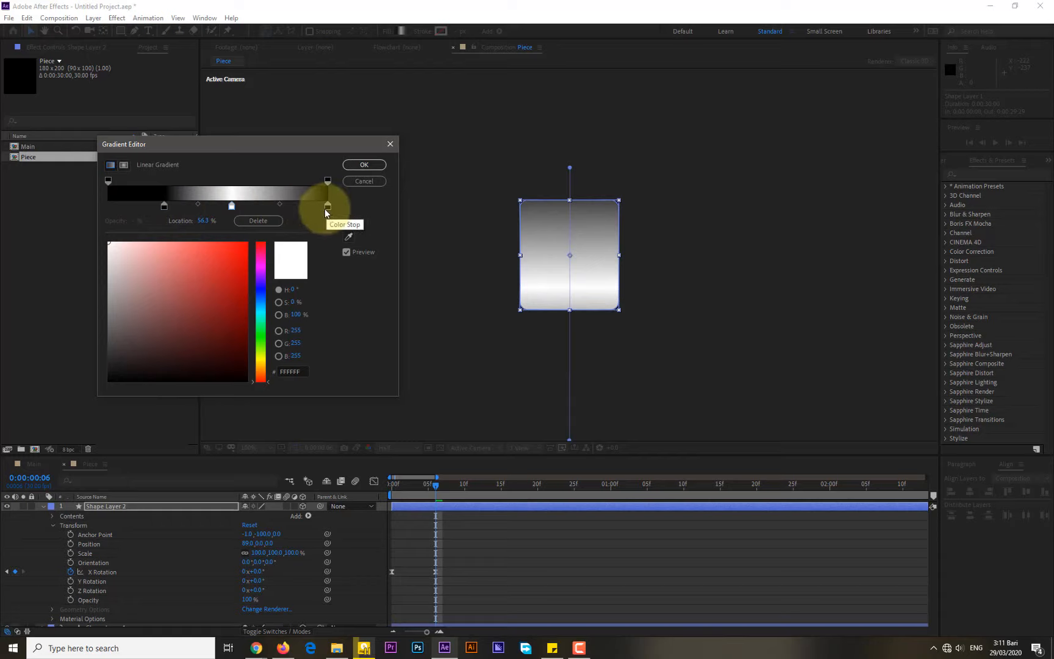
# Narrow the gradient's white band by moving the end black stop to 76.5% and the starting black stop closer to white.
pyautogui.click(277, 206)
pyautogui.moveTo(329, 206); pyautogui.dragTo(278, 208)
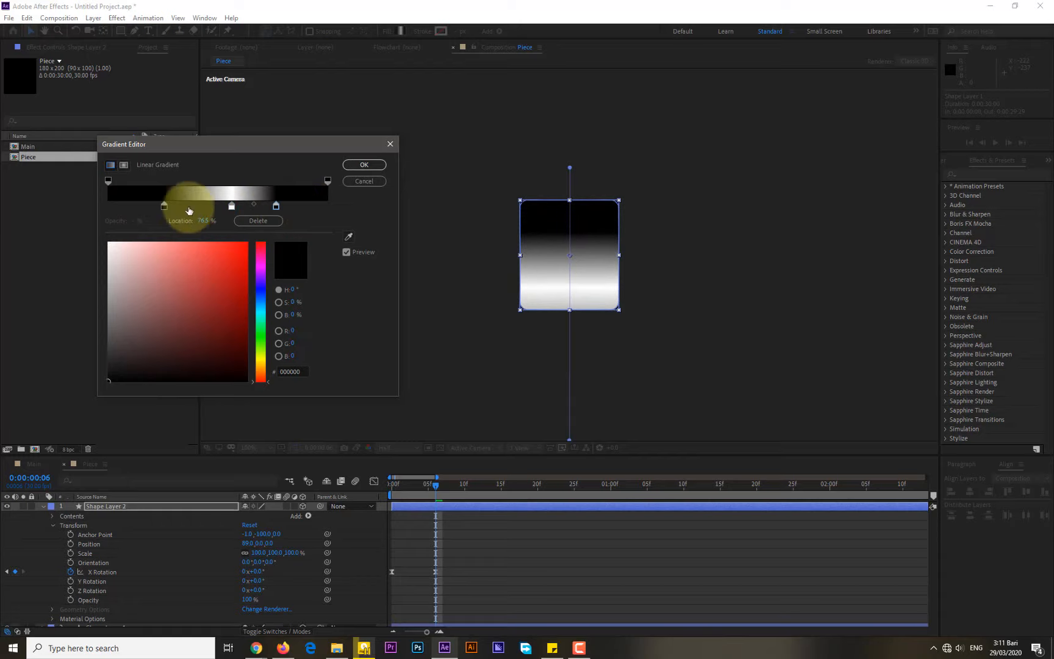
pyautogui.moveTo(163, 208); pyautogui.dragTo(193, 209)
pyautogui.click(369, 164)
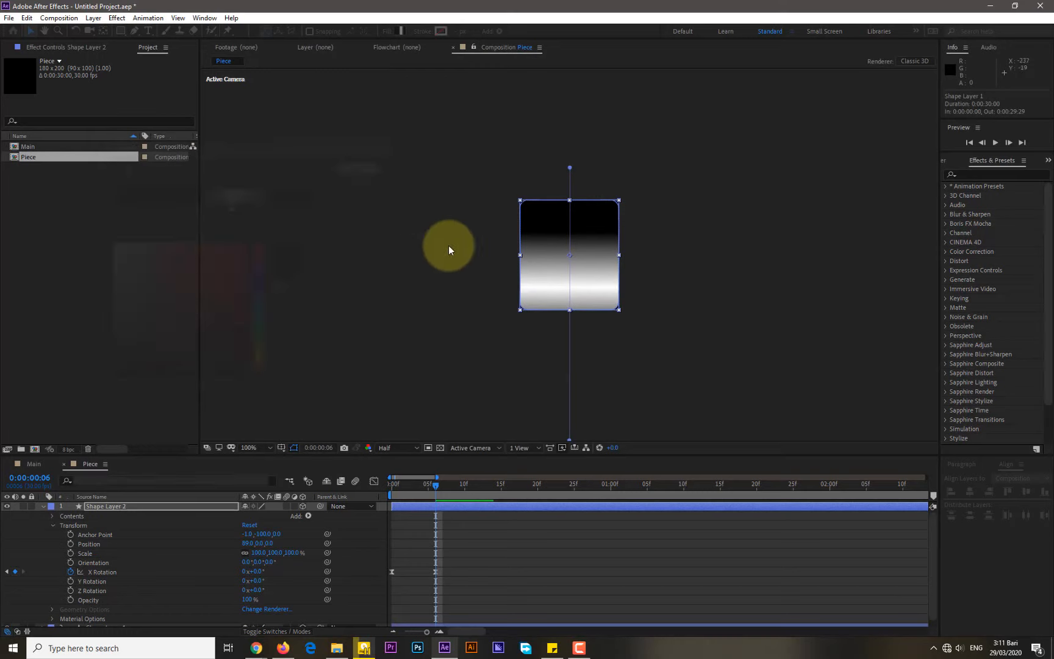
# Shorten and shift the duplicate's gradient line so the white highlight lies across the upper part of the shape, ending near its lower edge.
pyautogui.moveTo(571, 439); pyautogui.dragTo(571, 328)
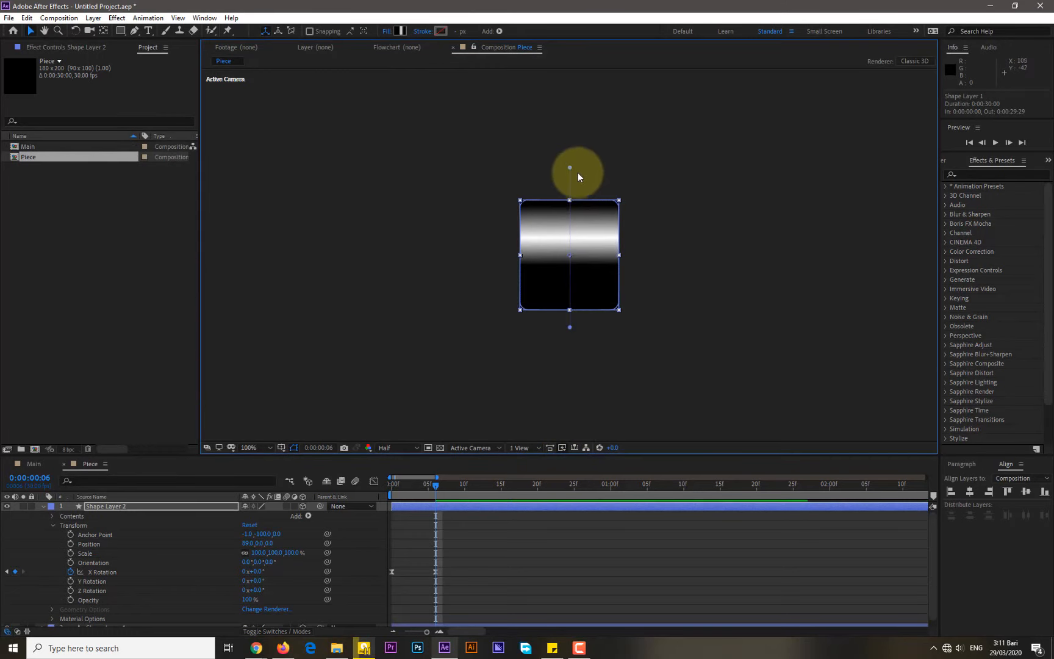
pyautogui.moveTo(570, 169); pyautogui.dragTo(572, 153)
pyautogui.moveTo(569, 327)
pyautogui.mouseDown()
pyautogui.moveTo(568, 301)
pyautogui.moveTo(567, 313)
pyautogui.mouseUp()
pyautogui.click(424, 325)
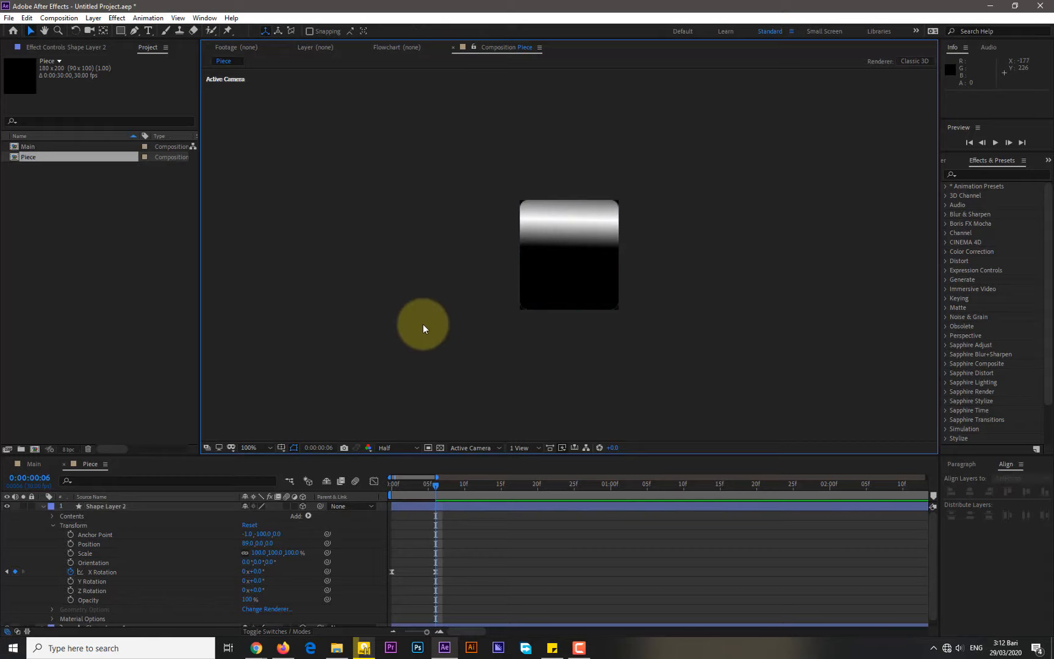
# Scrub through the first six frames to check the piece's rotation animation.
pyautogui.moveTo(421, 484)
pyautogui.mouseDown()
pyautogui.moveTo(392, 484)
pyautogui.moveTo(437, 491)
pyautogui.moveTo(393, 493)
pyautogui.moveTo(439, 490)
pyautogui.mouseUp()
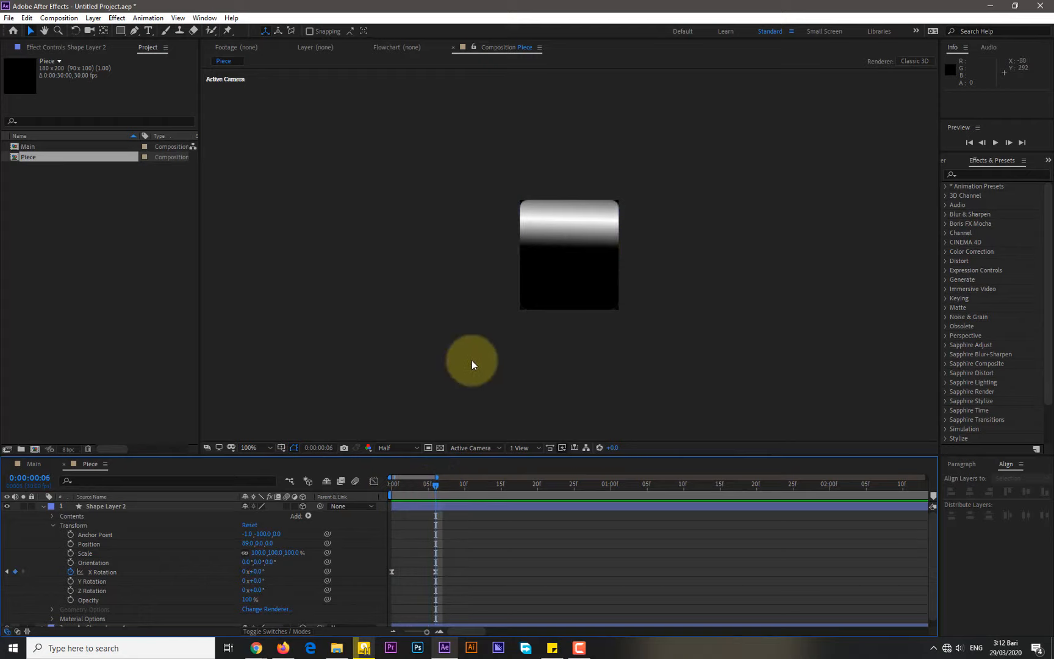
pyautogui.click(564, 275)
pyautogui.click(450, 368)
pyautogui.moveTo(407, 489); pyautogui.dragTo(437, 492)
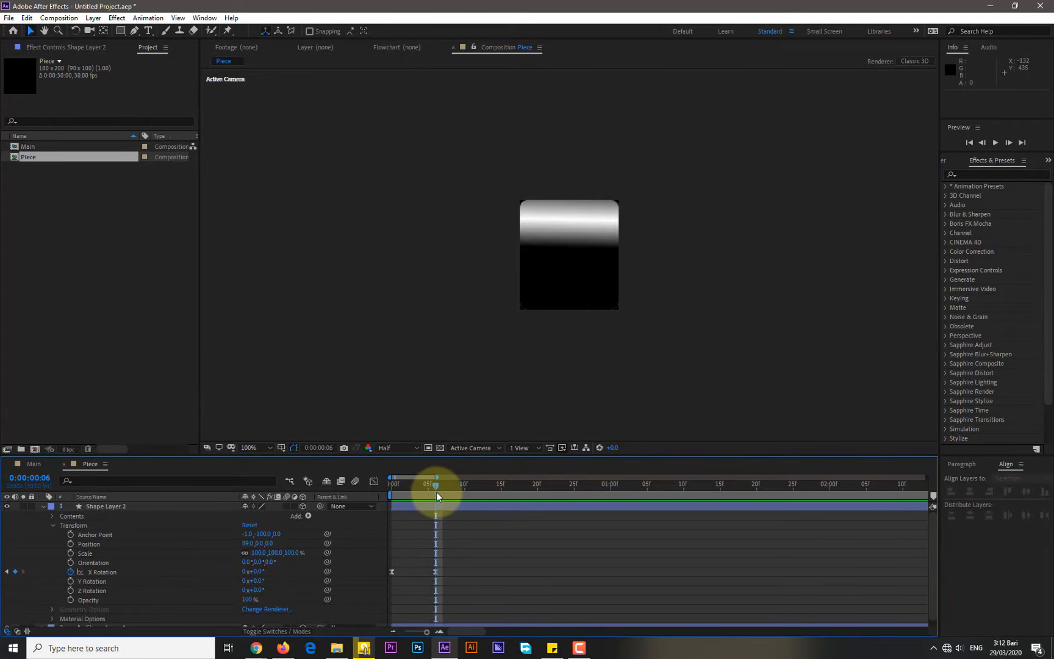
# Animate Shape Layer 2's opacity from 100% at frame 0 to 0% at frame 6, and preview the fade.
pyautogui.click(71, 599)
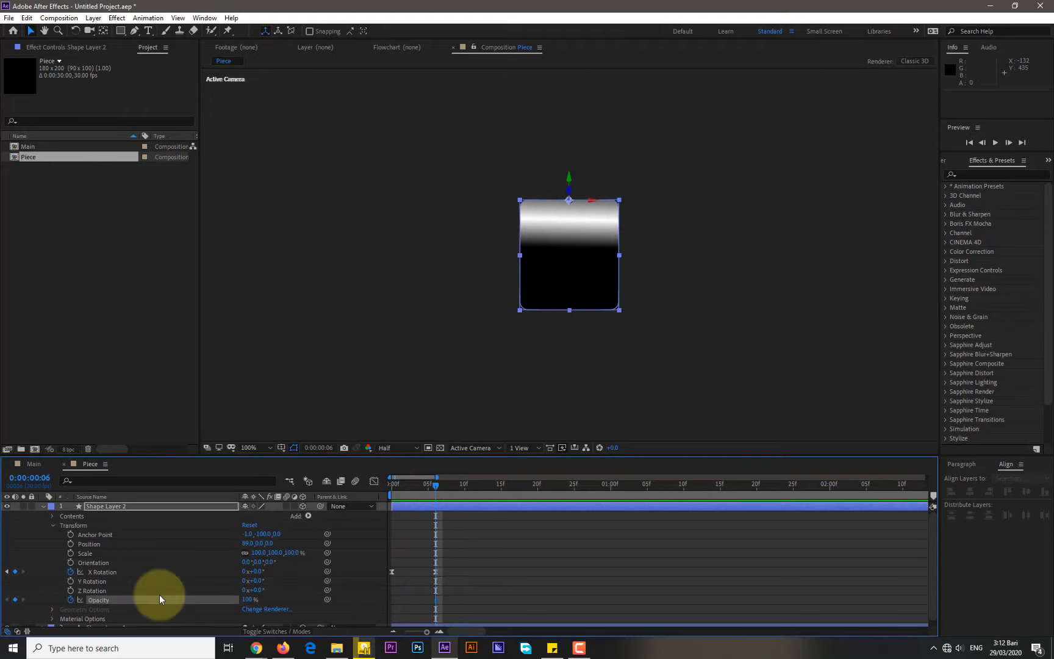
pyautogui.moveTo(432, 604); pyautogui.dragTo(392, 602)
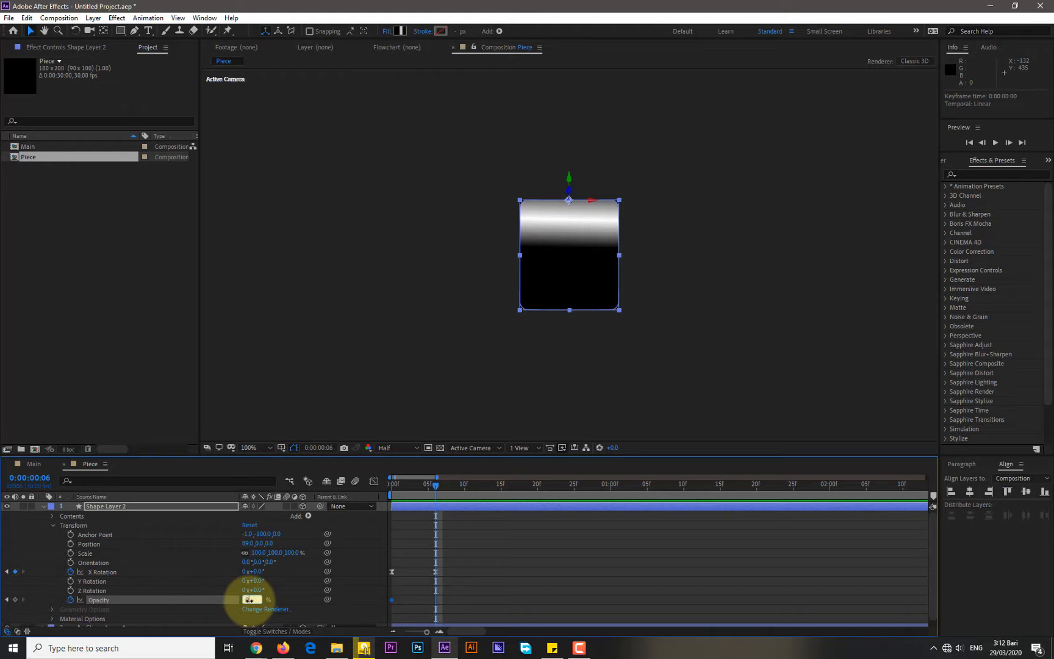
pyautogui.press('Return')
pyautogui.moveTo(398, 483); pyautogui.dragTo(435, 497)
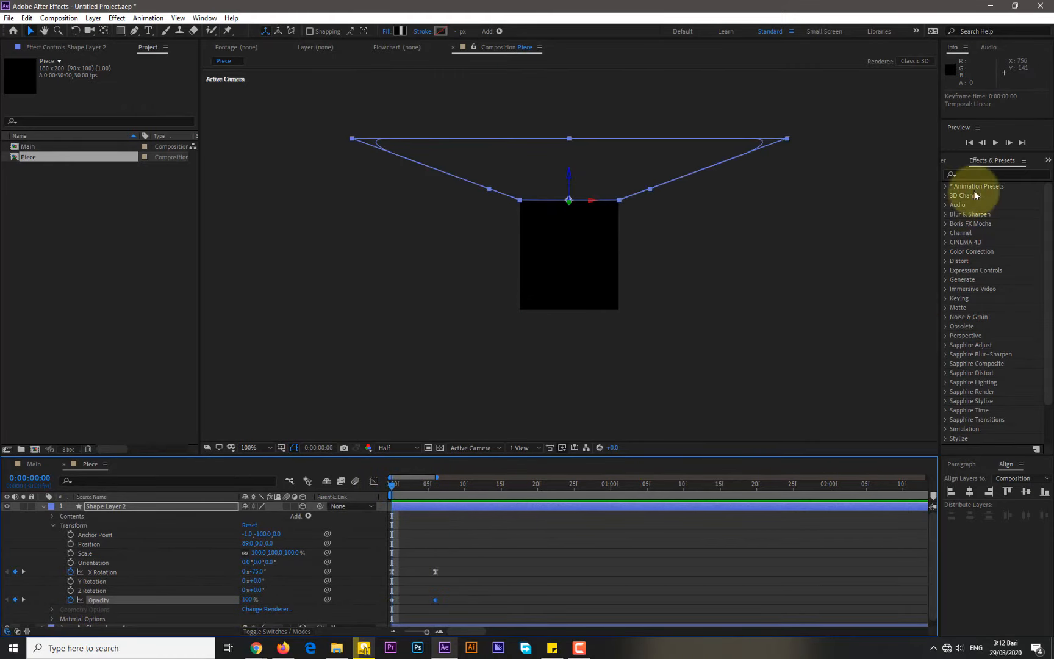
pyautogui.click(995, 142)
pyautogui.click(995, 143)
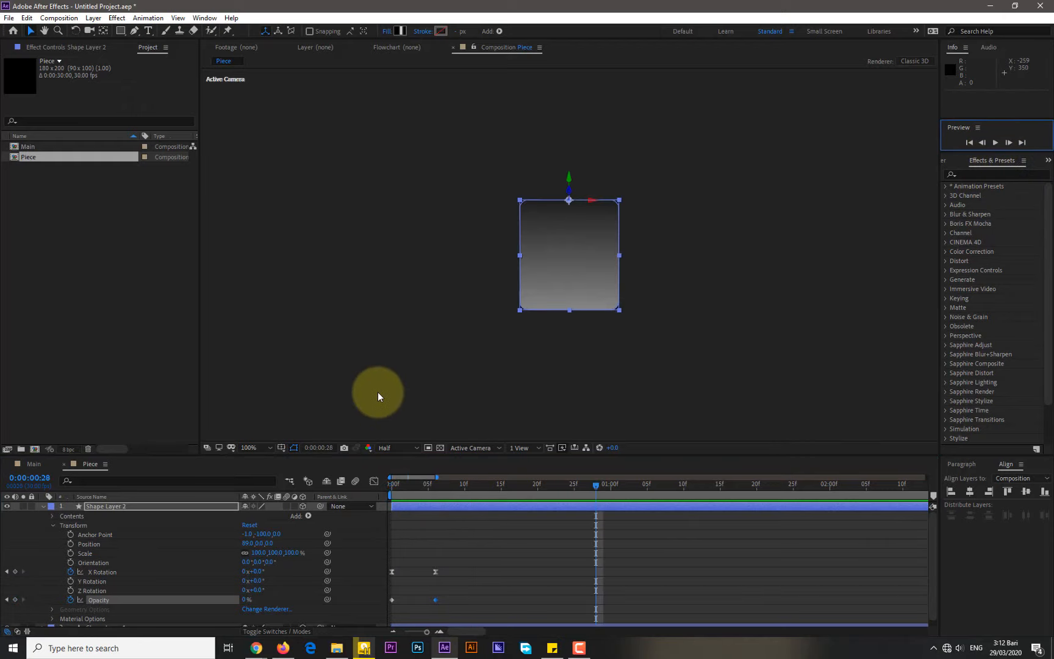
# Add a two-node camera with the 35mm preset to the Piece composition.
pyautogui.click(44, 505)
pyautogui.click(101, 561)
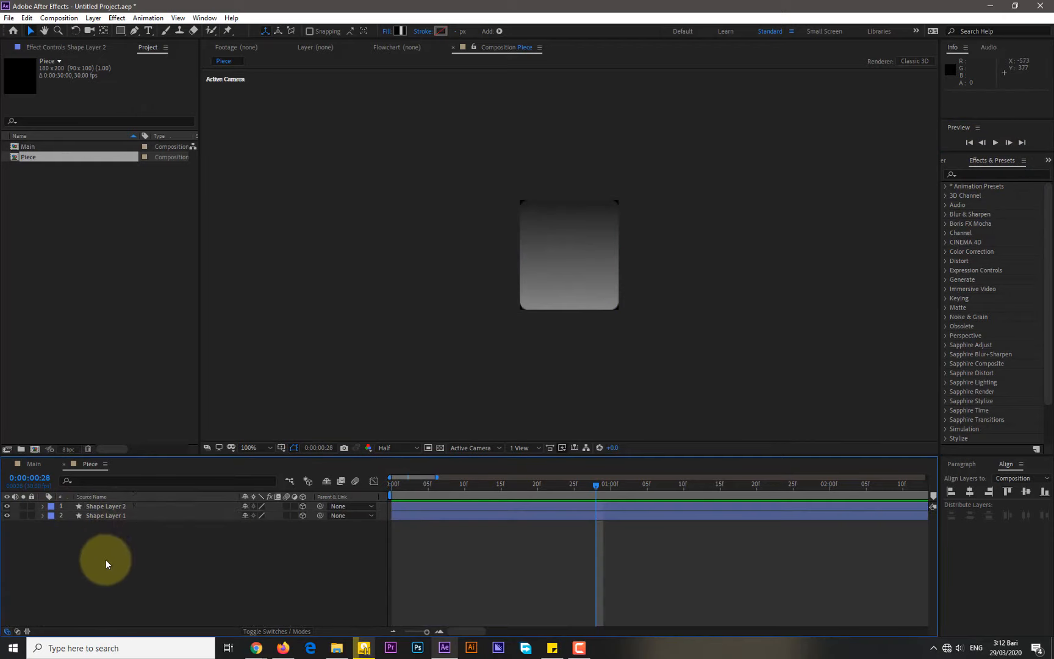
pyautogui.rightClick(102, 561)
pyautogui.moveTo(183, 437)
pyautogui.click(280, 488)
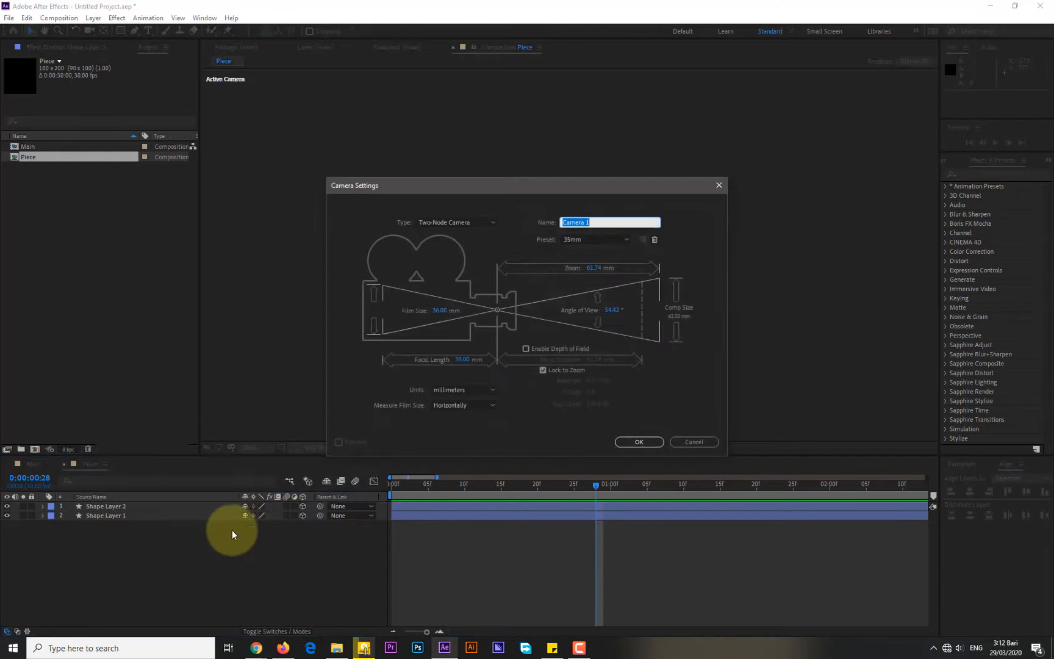
pyautogui.click(615, 242)
pyautogui.click(593, 313)
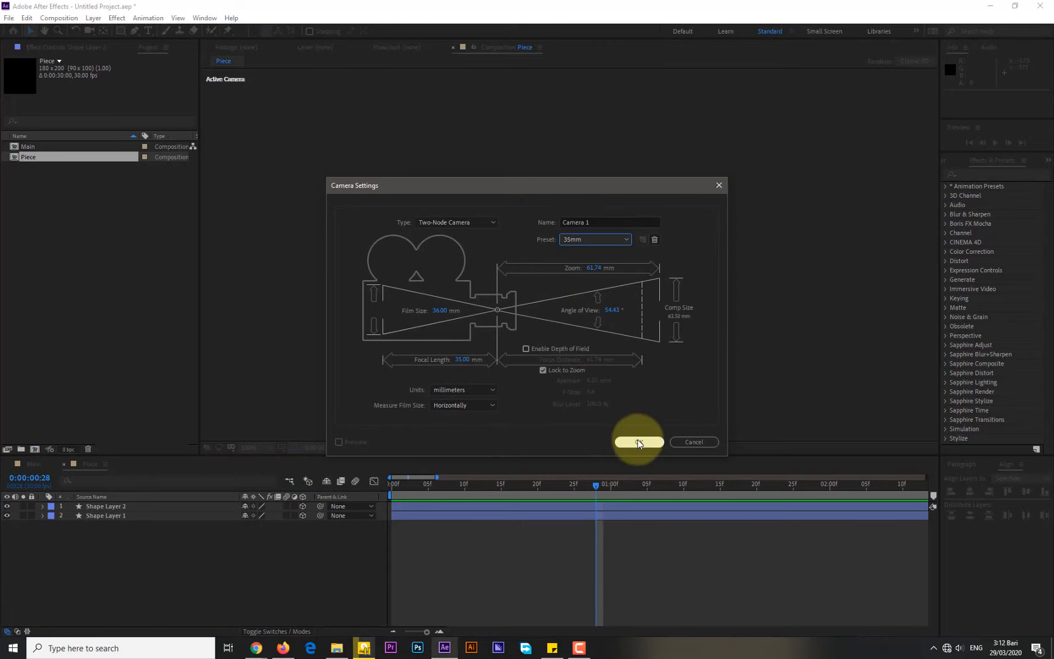
pyautogui.click(637, 440)
# Pull Camera 1 back to a Z position of -182 and play the animation from the start.
pyautogui.click(43, 506)
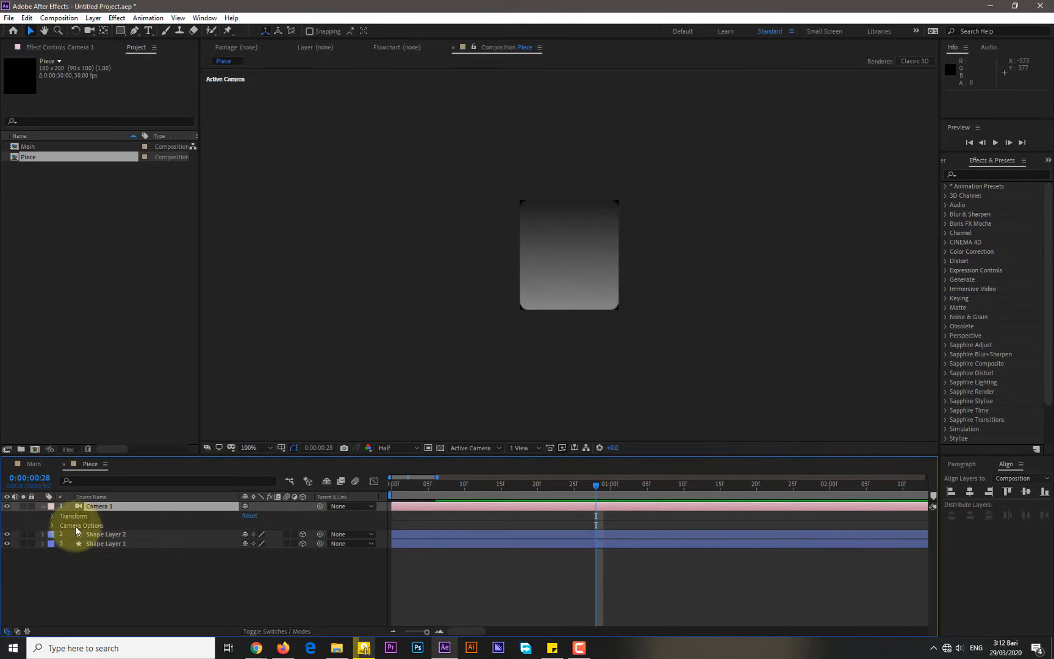
pyautogui.click(50, 515)
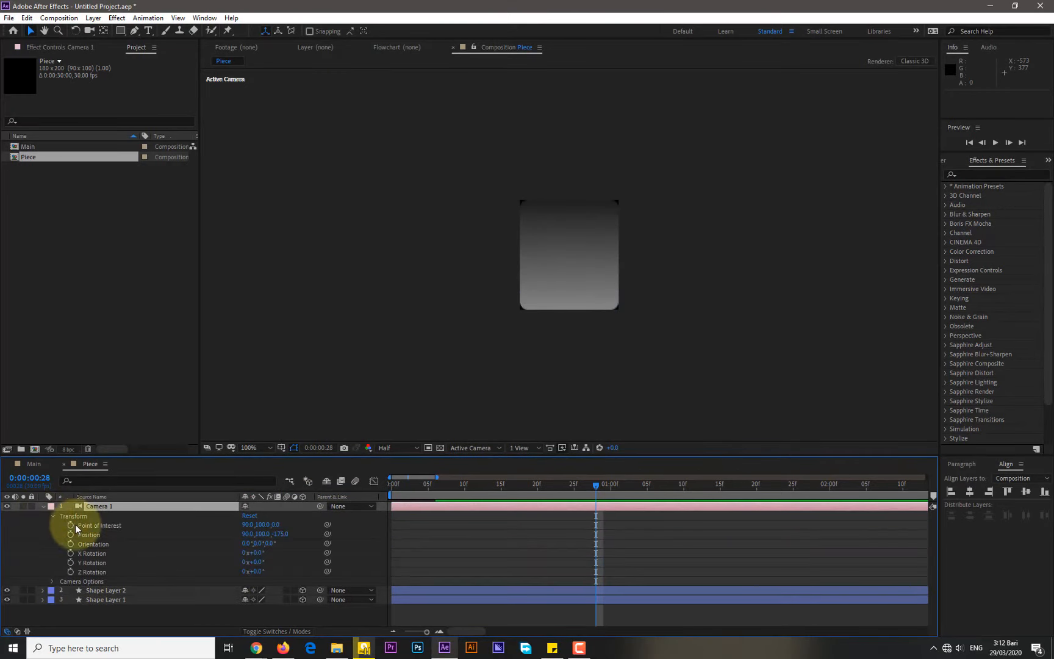
pyautogui.moveTo(278, 541)
pyautogui.mouseDown()
pyautogui.moveTo(268, 543)
pyautogui.moveTo(284, 544)
pyautogui.mouseUp()
pyautogui.click(279, 534)
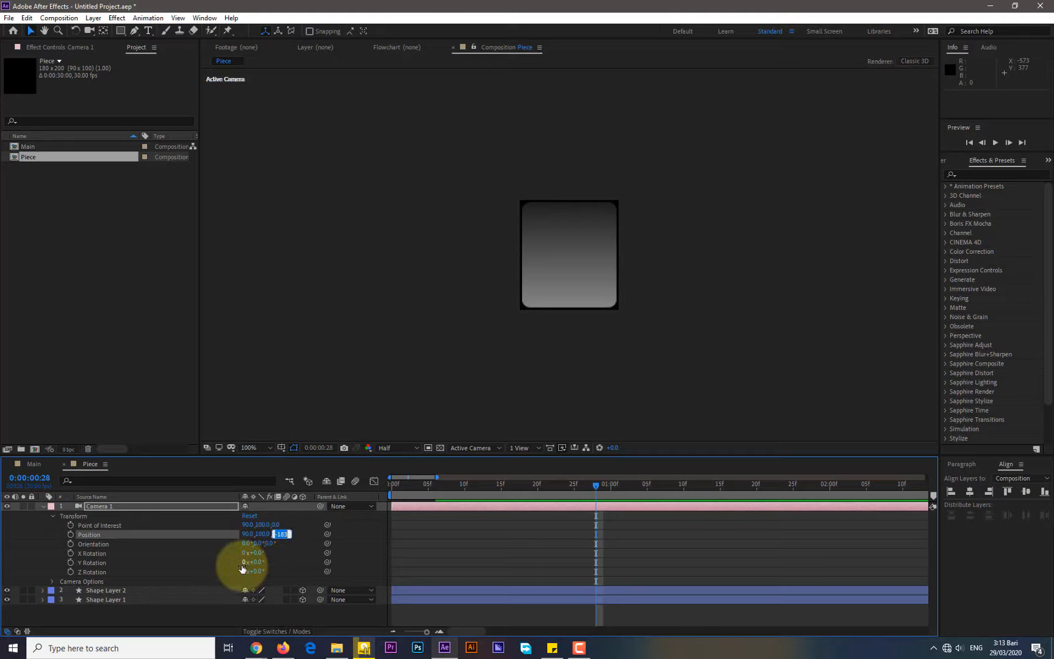
pyautogui.press('Return')
pyautogui.moveTo(419, 483); pyautogui.dragTo(386, 484)
pyautogui.click(996, 142)
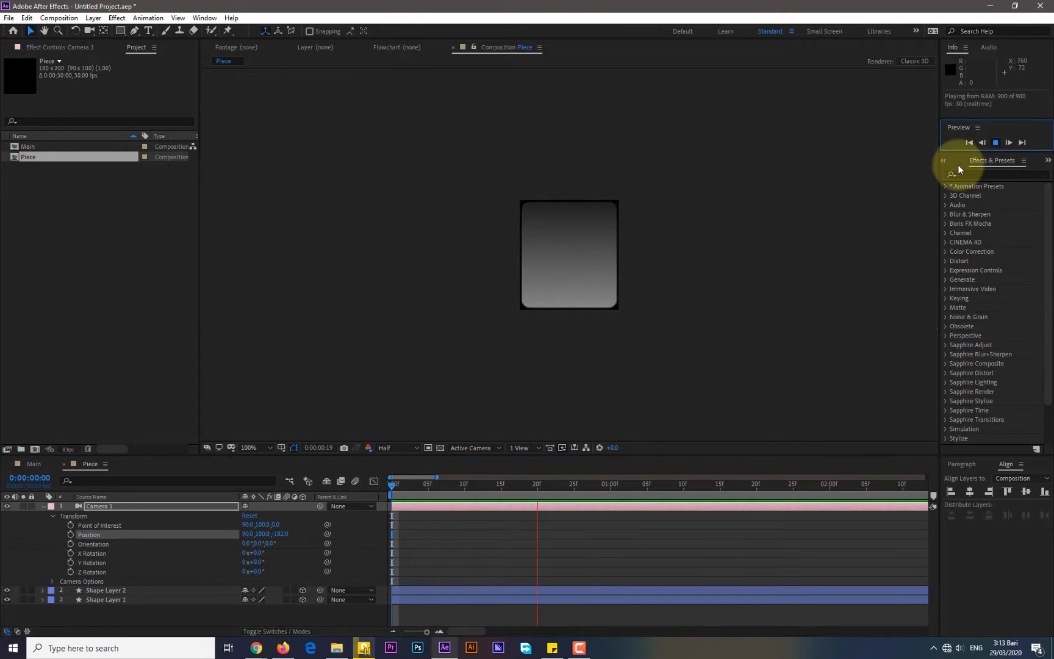
pyautogui.click(43, 506)
# Create a new composition named 1st Row at 1920 x 1080 px.
pyautogui.click(110, 435)
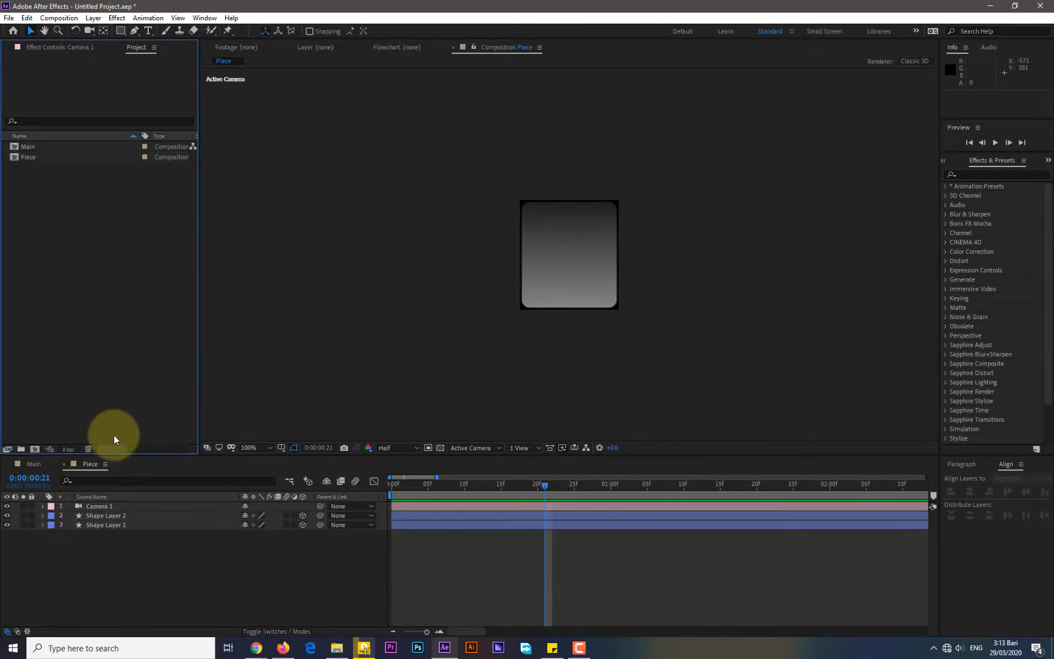
pyautogui.click(34, 448)
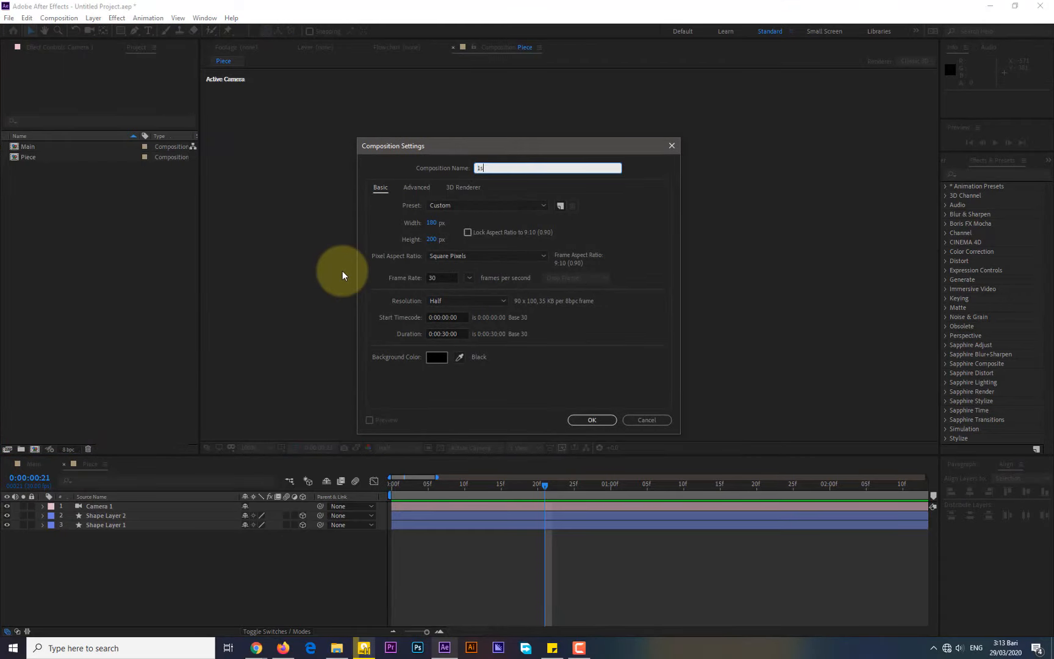
pyautogui.click(439, 223)
pyautogui.write('1920')
pyautogui.click(430, 239)
pyautogui.write('1080')
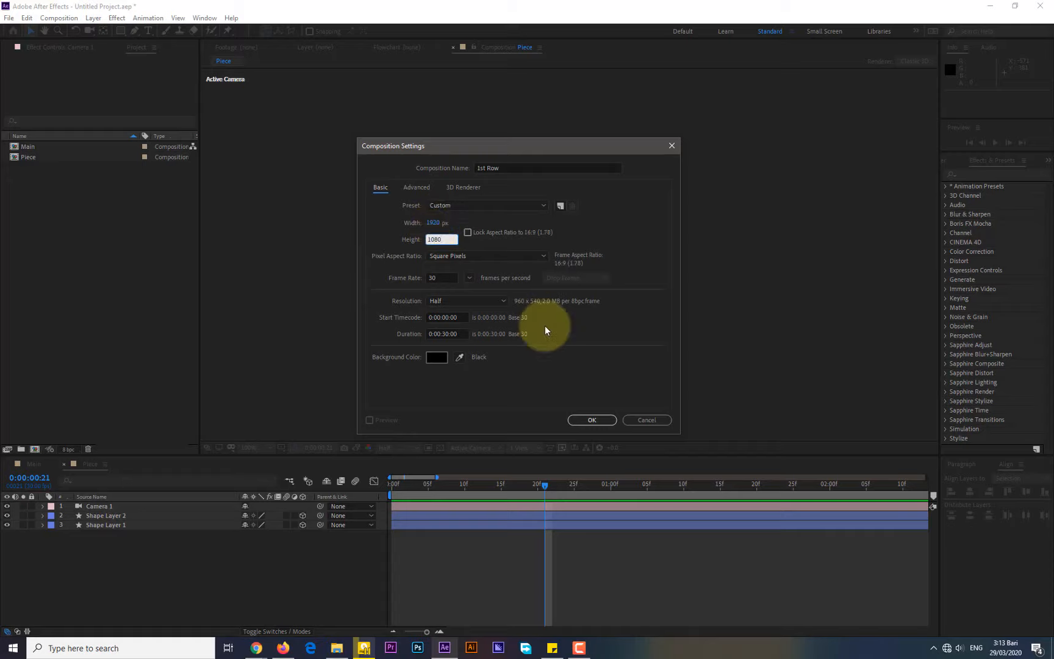
pyautogui.click(589, 417)
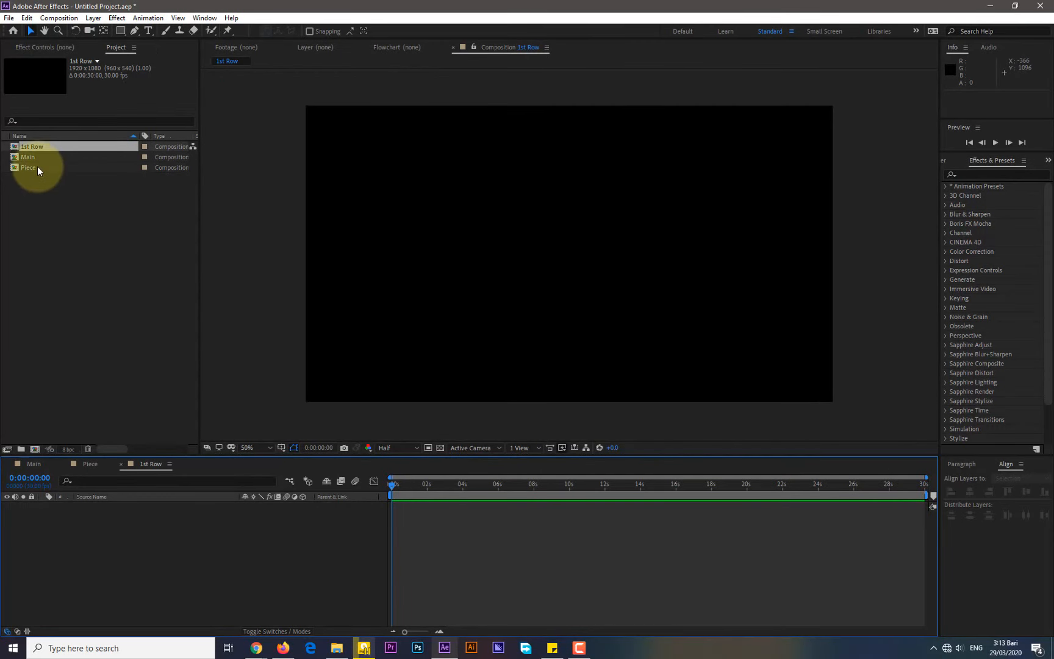
# Add the Piece composition to 1st Row as a layer and scale it to 50% at frame 17.
pyautogui.moveTo(36, 166); pyautogui.dragTo(210, 527)
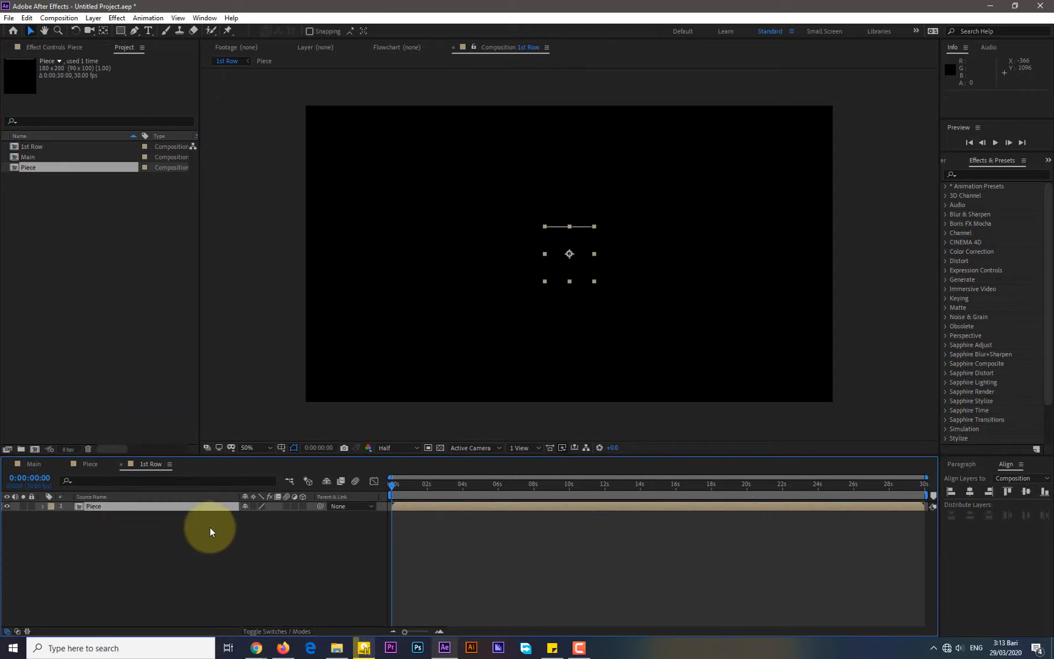
pyautogui.moveTo(397, 485); pyautogui.dragTo(401, 485)
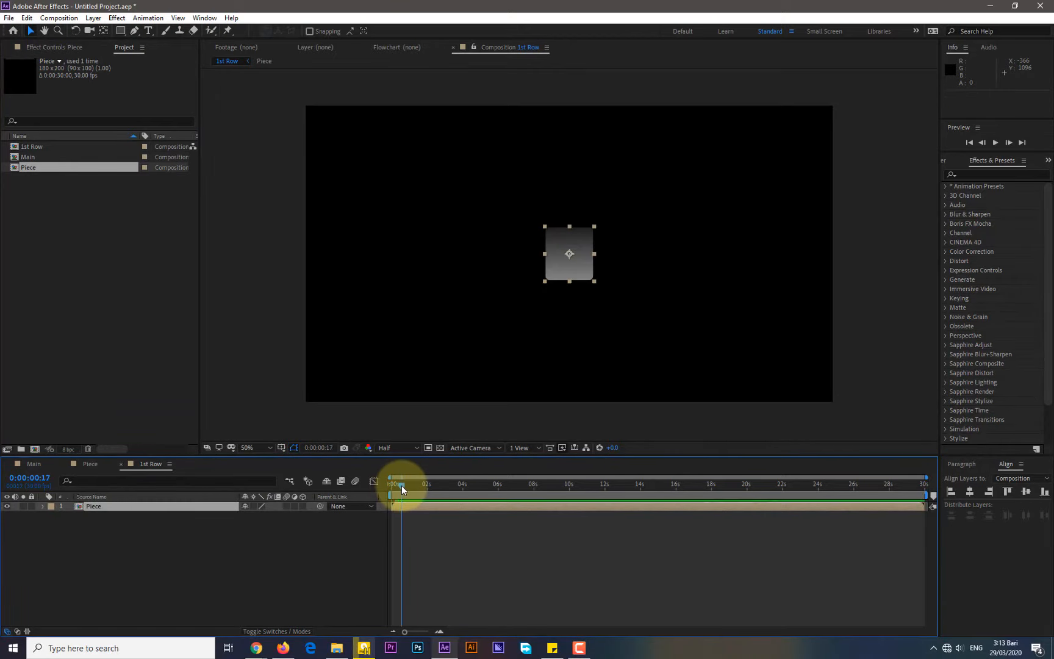
pyautogui.click(50, 516)
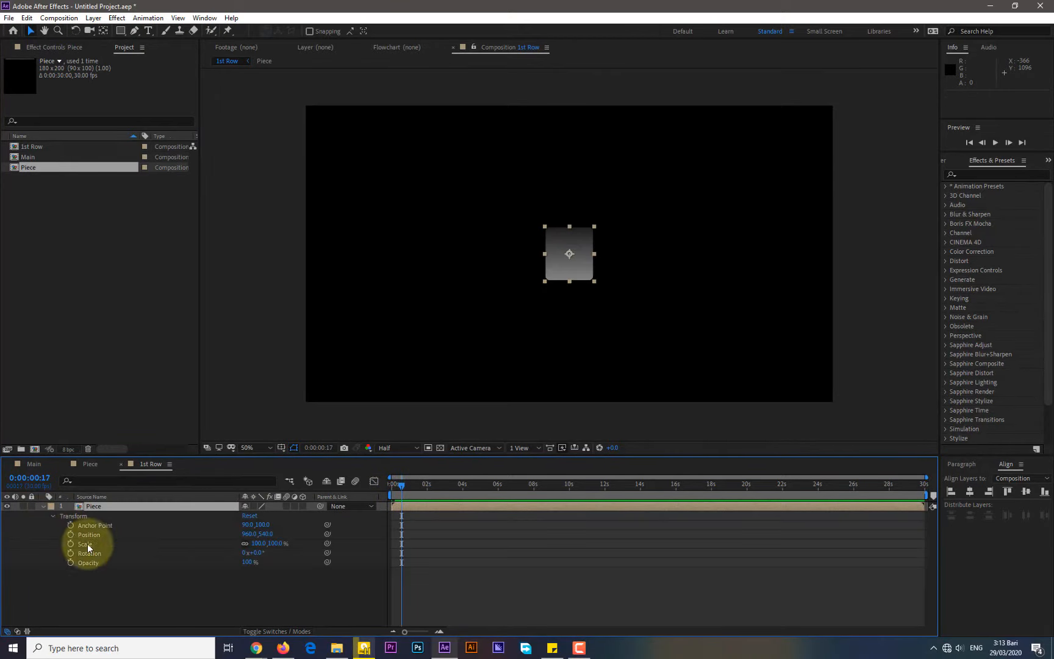
pyautogui.click(259, 543)
pyautogui.write('50')
pyautogui.press('Return')
# Move the piece into the upper-left corner of the frame, at position 47, 50.
pyautogui.moveTo(564, 260); pyautogui.dragTo(316, 127)
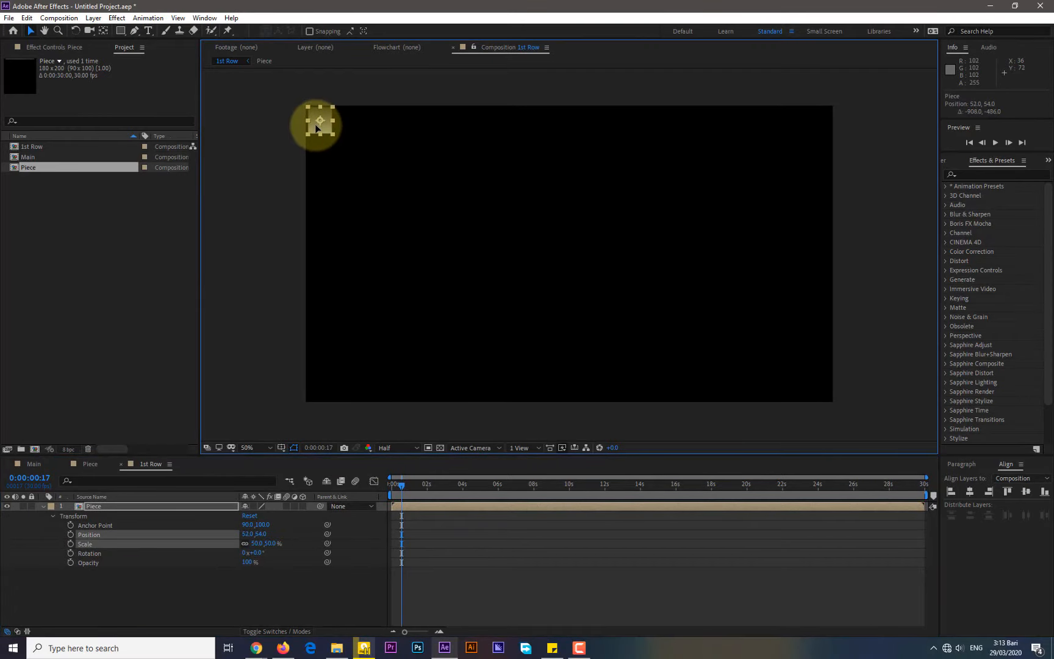
pyautogui.press('.')
pyautogui.click(45, 30)
pyautogui.moveTo(250, 151); pyautogui.dragTo(623, 383)
pyautogui.moveTo(423, 290); pyautogui.dragTo(453, 310)
pyautogui.scroll(1, 426, 285)
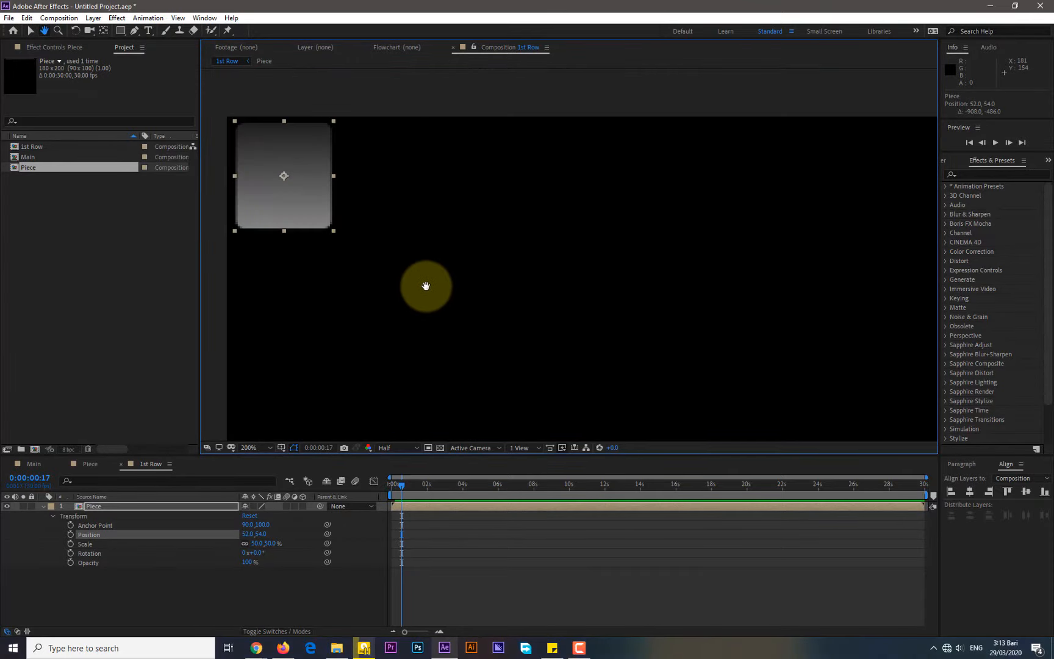
pyautogui.scroll(-1, 426, 285)
pyautogui.press('v')
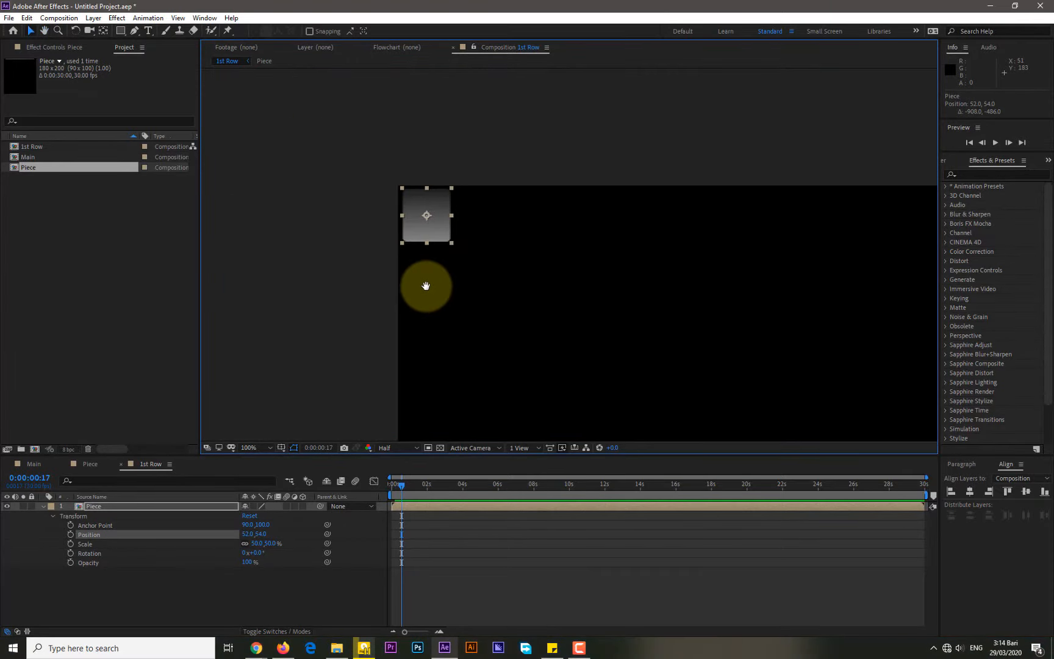
pyautogui.moveTo(424, 222); pyautogui.dragTo(419, 224)
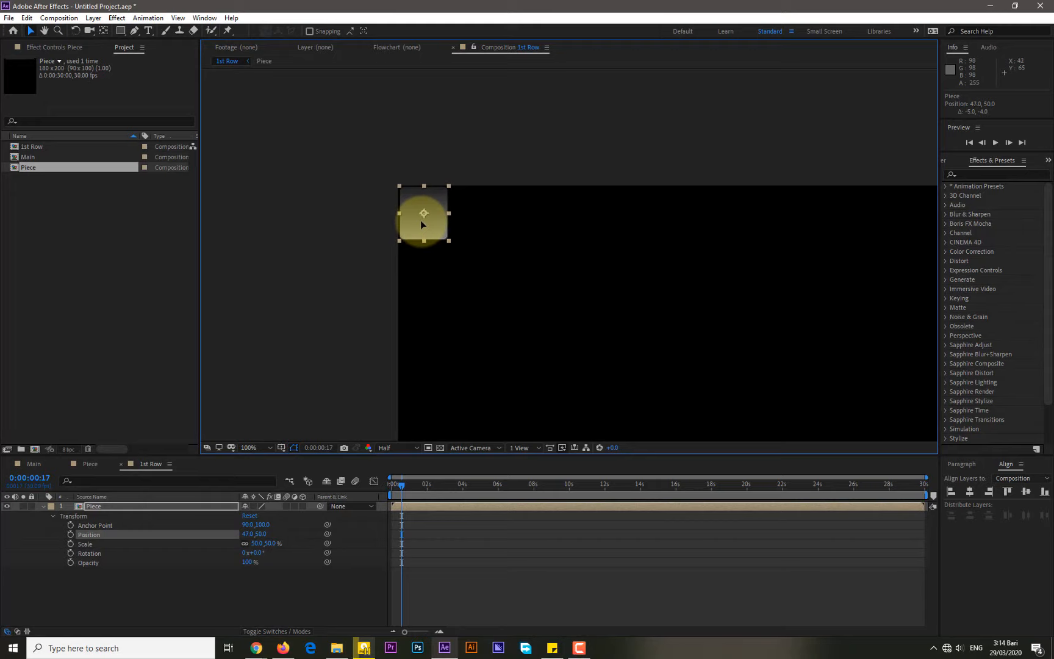
pyautogui.click(433, 275)
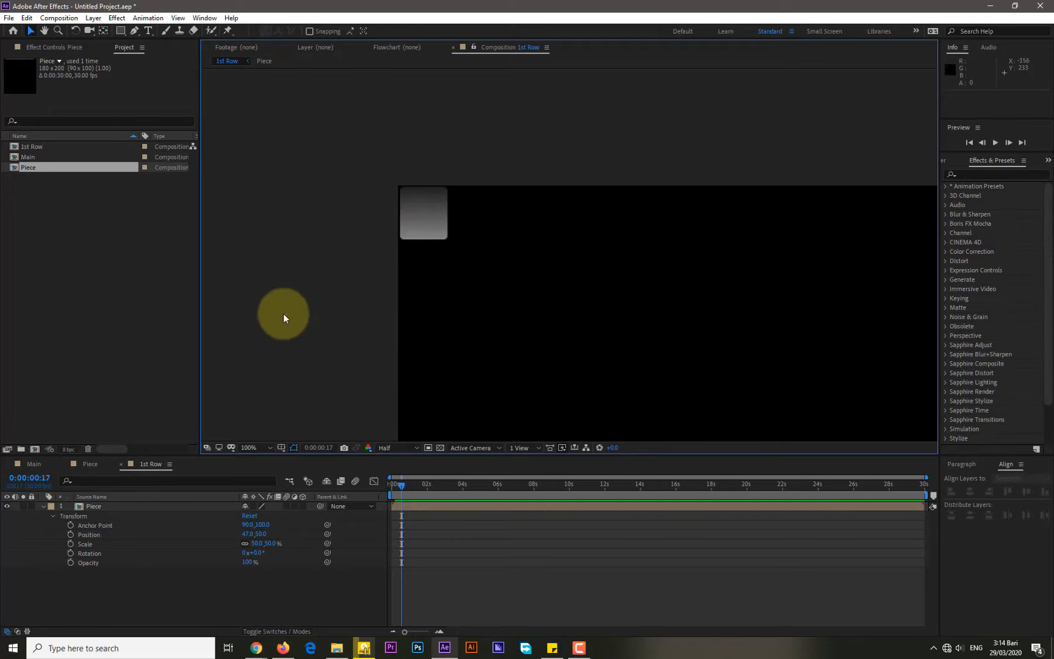
pyautogui.click(43, 506)
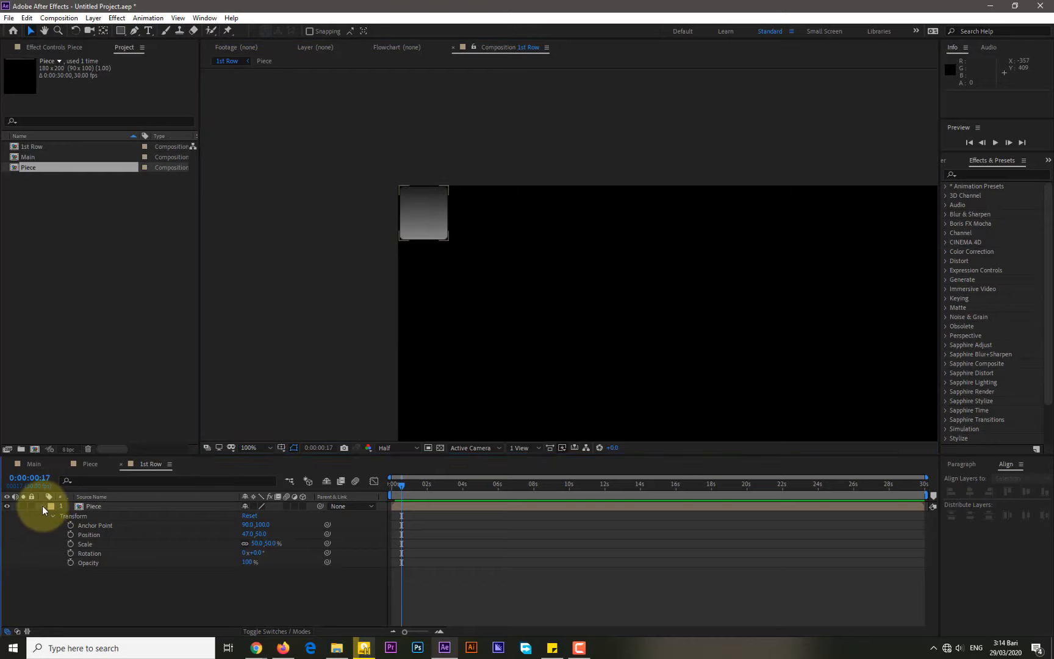
# Duplicate the piece and shift the copy beside the original, at X position 138.
pyautogui.click(110, 507)
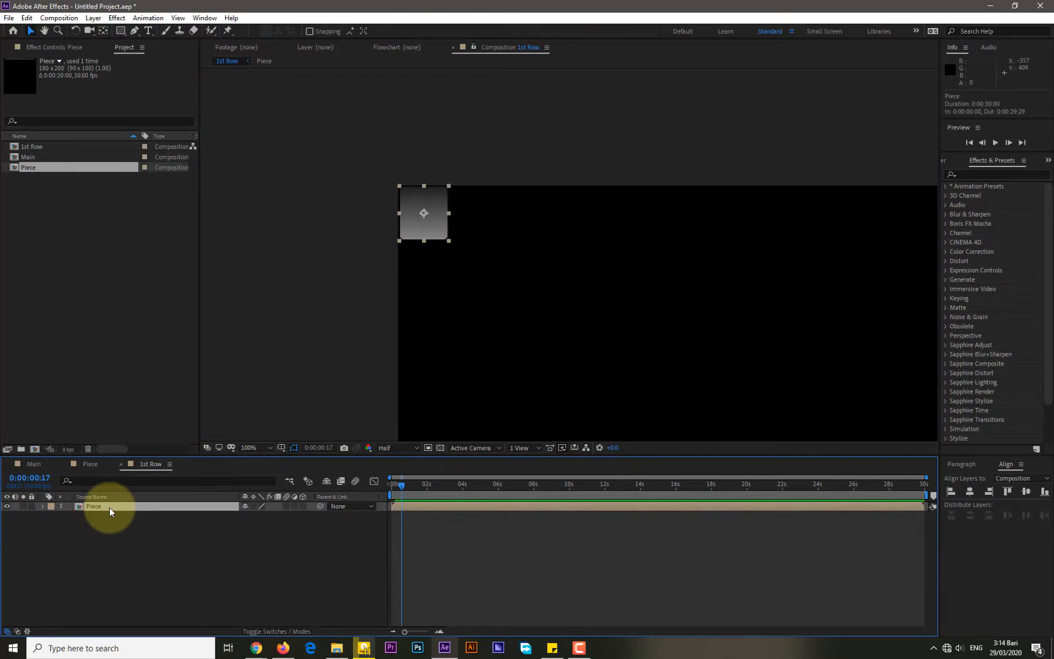
pyautogui.hotkey('ctrl', 'd')
pyautogui.press('p')
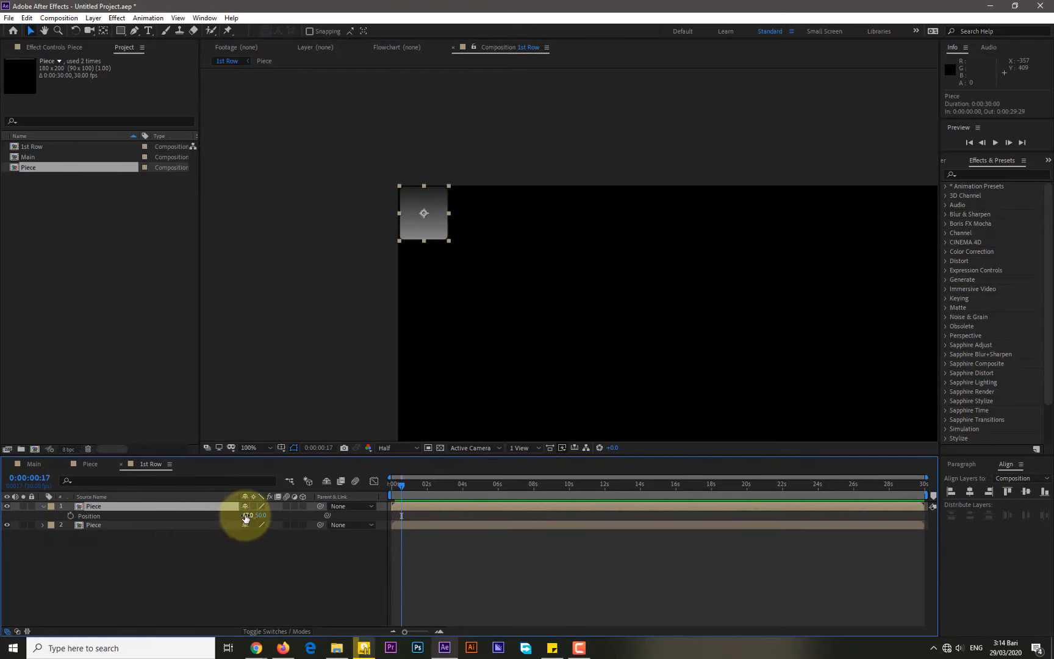
pyautogui.moveTo(249, 516); pyautogui.dragTo(297, 516)
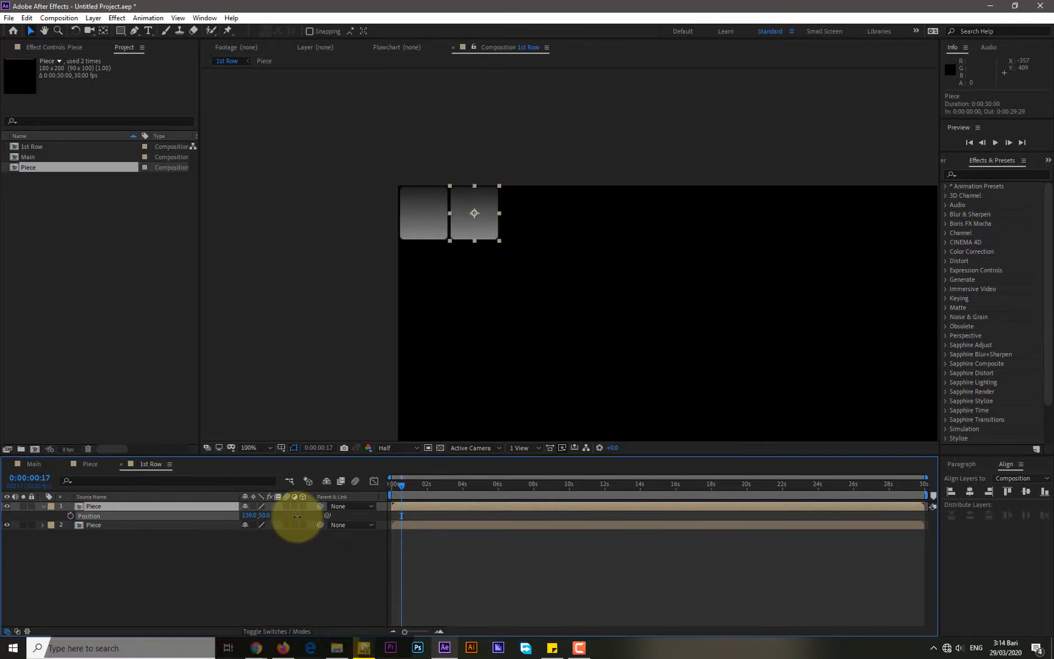
pyautogui.moveTo(297, 516); pyautogui.dragTo(296, 517)
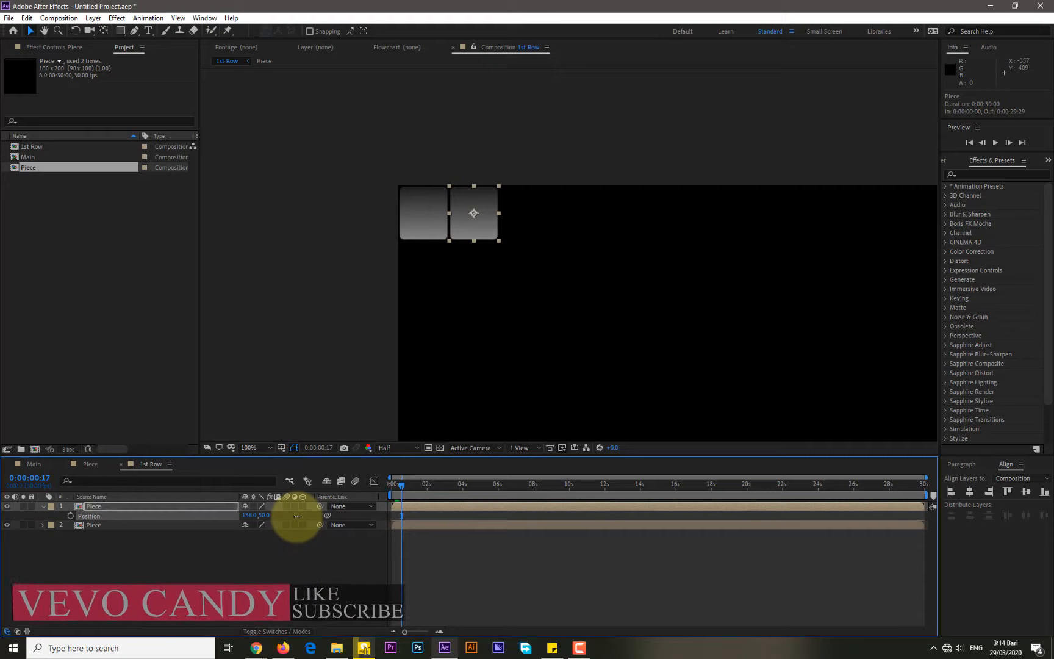
pyautogui.press('p')
# Duplicate the piece six more times, offsetting each copy by one piece width to extend the row to eight pieces.
pyautogui.click(173, 506)
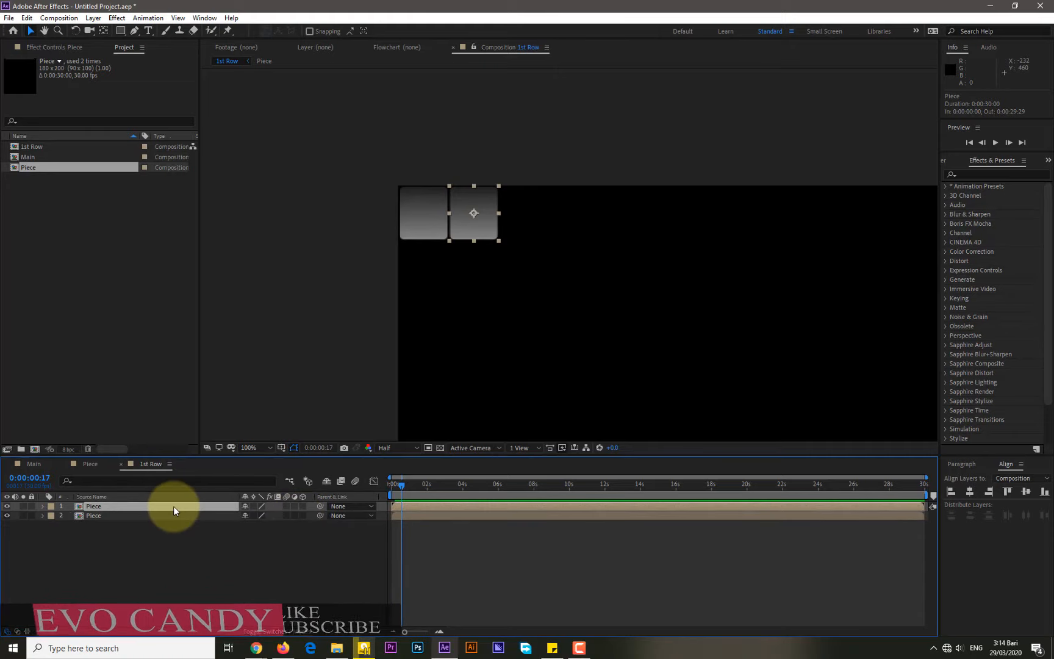
pyautogui.hotkey('ctrl', 'd')
pyautogui.press('p')
pyautogui.click(322, 388)
pyautogui.moveTo(249, 515)
pyautogui.mouseDown()
pyautogui.moveTo(297, 518)
pyautogui.moveTo(291, 505)
pyautogui.moveTo(299, 522)
pyautogui.moveTo(247, 515)
pyautogui.mouseUp()
pyautogui.click(225, 506)
pyautogui.hotkey('ctrl', 'd')
pyautogui.press('p')
pyautogui.hotkey('ctrl', 'd')
pyautogui.press('p')
pyautogui.hotkey('ctrl', 'd')
pyautogui.press('p')
pyautogui.hotkey('ctrl', 'd')
pyautogui.press('p')
pyautogui.hotkey('ctrl', 'd')
pyautogui.press('p')
pyautogui.click(324, 381)
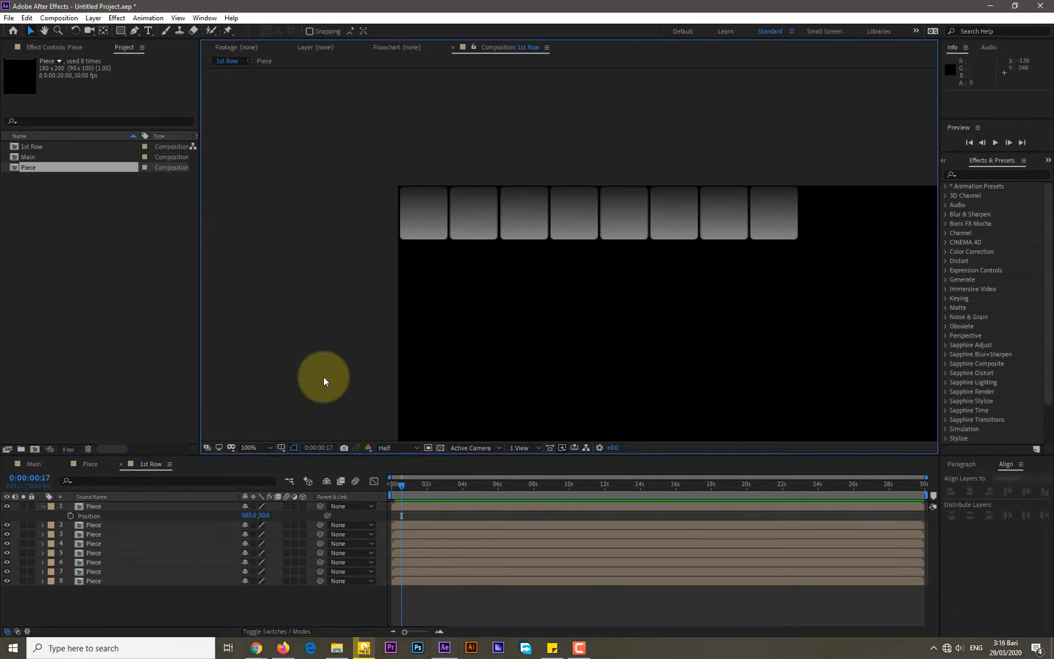
# Continue the row with seven more evenly spaced duplicates, up to the fifteenth piece.
pyautogui.moveTo(506, 369); pyautogui.dragTo(355, 383)
pyautogui.click(202, 508)
pyautogui.hotkey('ctrl', 'd')
pyautogui.moveTo(248, 515); pyautogui.dragTo(298, 515)
pyautogui.hotkey('ctrl', 'd')
pyautogui.press('p')
pyautogui.hotkey('ctrl', 'd')
pyautogui.press('p')
pyautogui.hotkey('ctrl', 'd')
pyautogui.press('p')
pyautogui.hotkey('ctrl', 'd')
pyautogui.press('p')
pyautogui.hotkey('ctrl', 'd')
pyautogui.press('p')
pyautogui.hotkey('ctrl', 'd')
pyautogui.press('p')
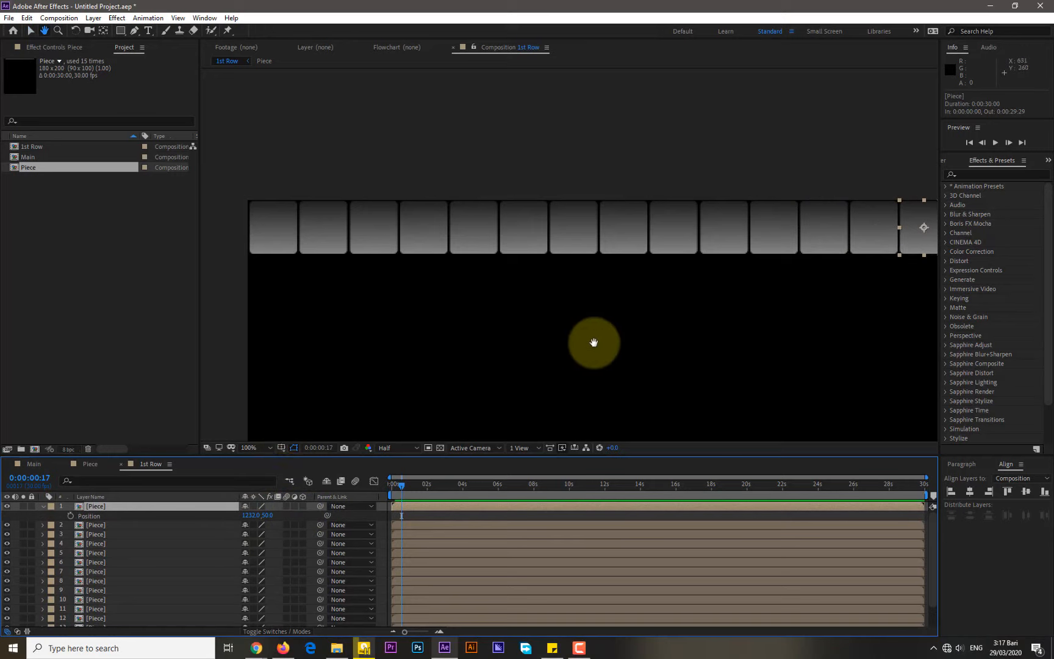
pyautogui.moveTo(893, 294); pyautogui.dragTo(631, 293)
pyautogui.moveTo(257, 516); pyautogui.dragTo(306, 517)
# Add three further duplicates to the row, placing the eighteenth piece at X position 1600.
pyautogui.hotkey('ctrl', 'd')
pyautogui.press('p')
pyautogui.hotkey('ctrl', 'd')
pyautogui.press('p')
pyautogui.click(317, 348)
pyautogui.click(182, 507)
pyautogui.hotkey('ctrl', 'd')
pyautogui.press('p')
pyautogui.click(400, 409)
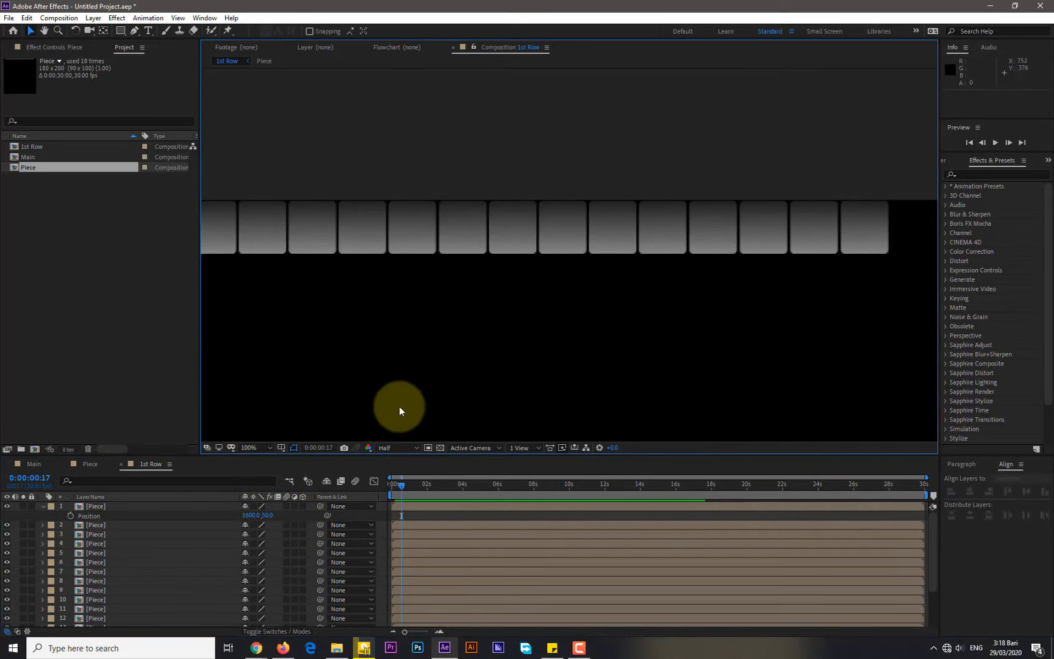
# Add two more duplicates of the piece to the row, placing the twentieth piece at X position 1782.
pyautogui.moveTo(653, 350); pyautogui.dragTo(396, 352)
pyautogui.click(184, 506)
pyautogui.hotkey('ctrl', 'd')
pyautogui.press('p')
pyautogui.moveTo(254, 515); pyautogui.dragTo(298, 514)
pyautogui.click(223, 508)
pyautogui.hotkey('ctrl', 'd')
pyautogui.press('p')
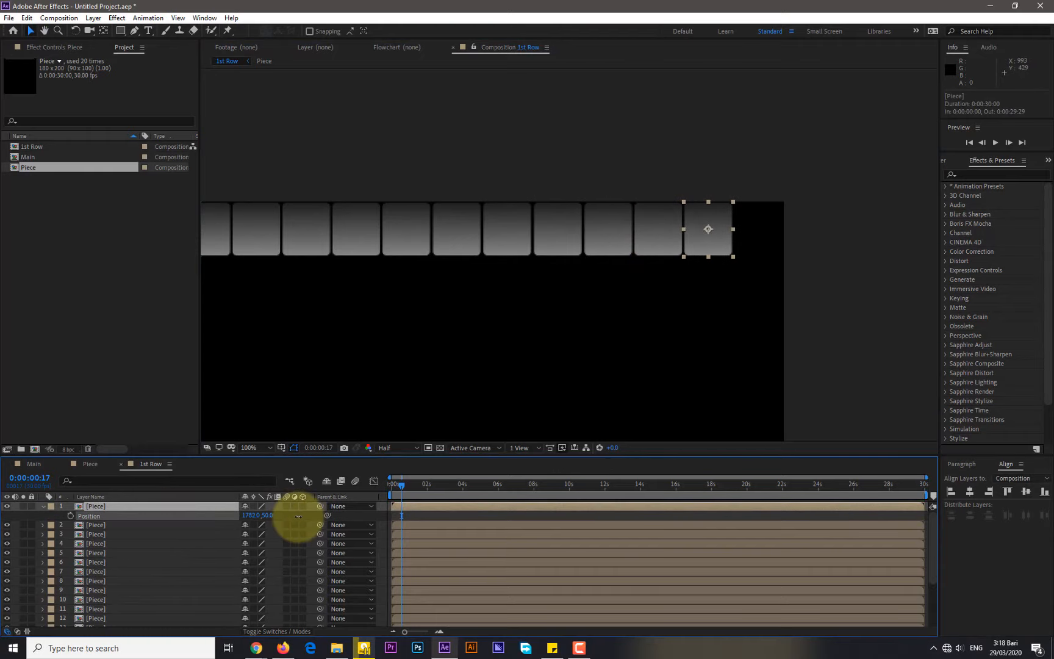
pyautogui.press('p')
pyautogui.click(330, 396)
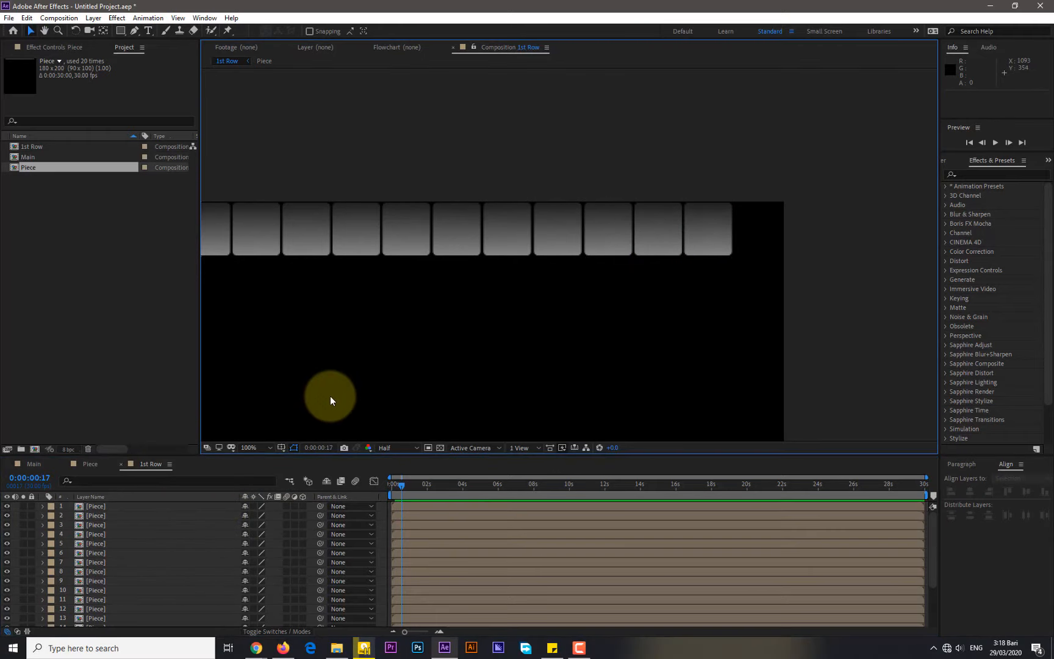
# Duplicate the last piece once more and place the twenty-first piece at X position 1873, against the composition's right edge.
pyautogui.click(205, 508)
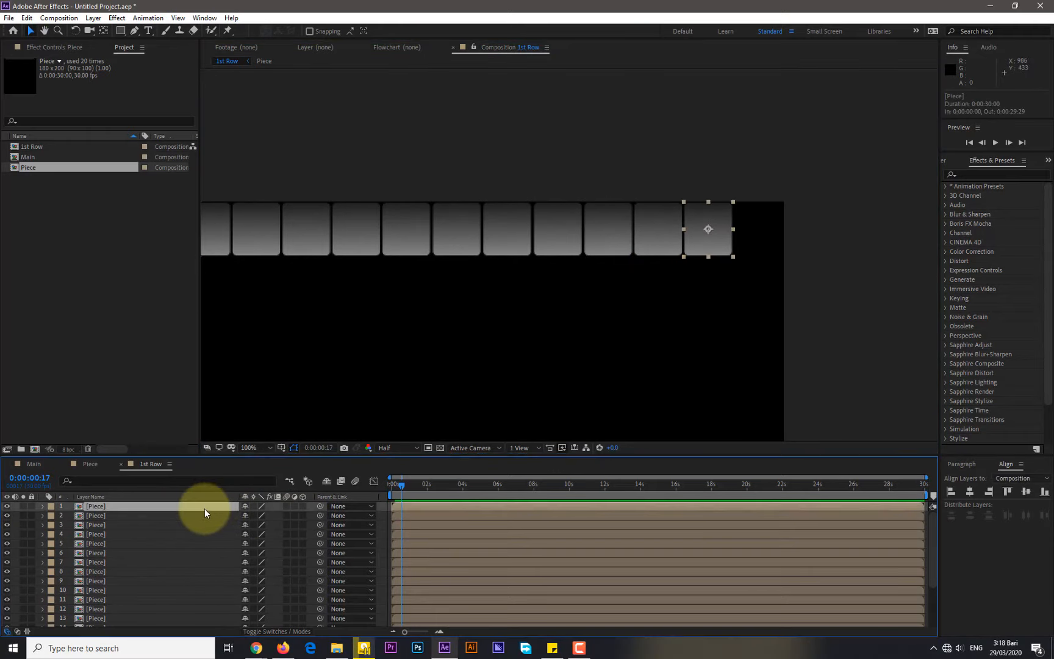
pyautogui.hotkey('ctrl', 'd')
pyautogui.press('p')
pyautogui.moveTo(248, 515); pyautogui.dragTo(297, 515)
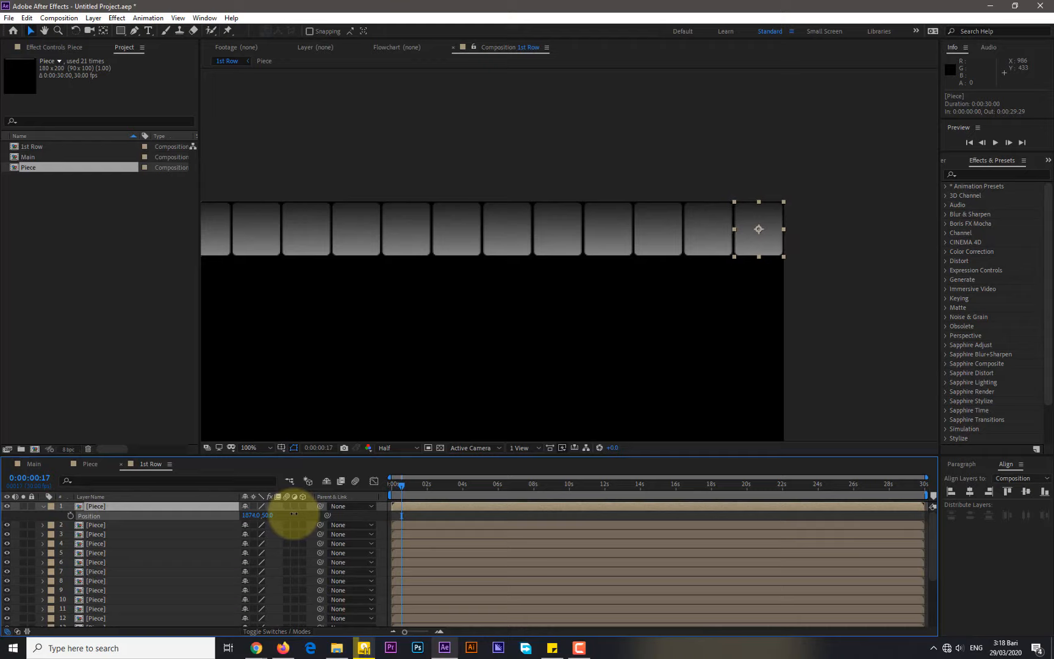
pyautogui.click(479, 395)
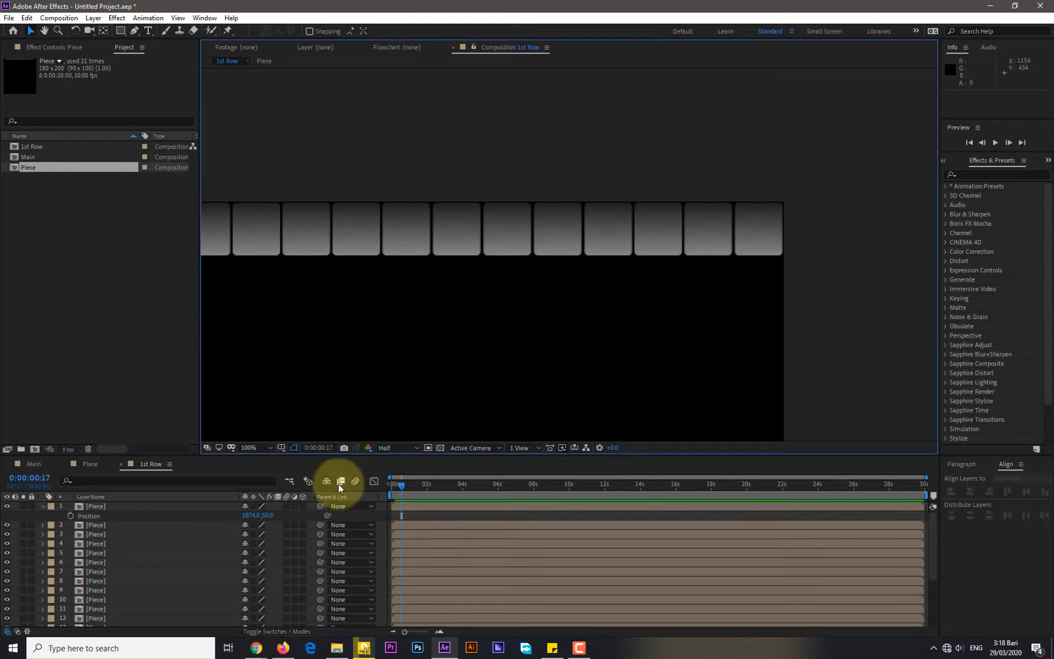
pyautogui.click(252, 516)
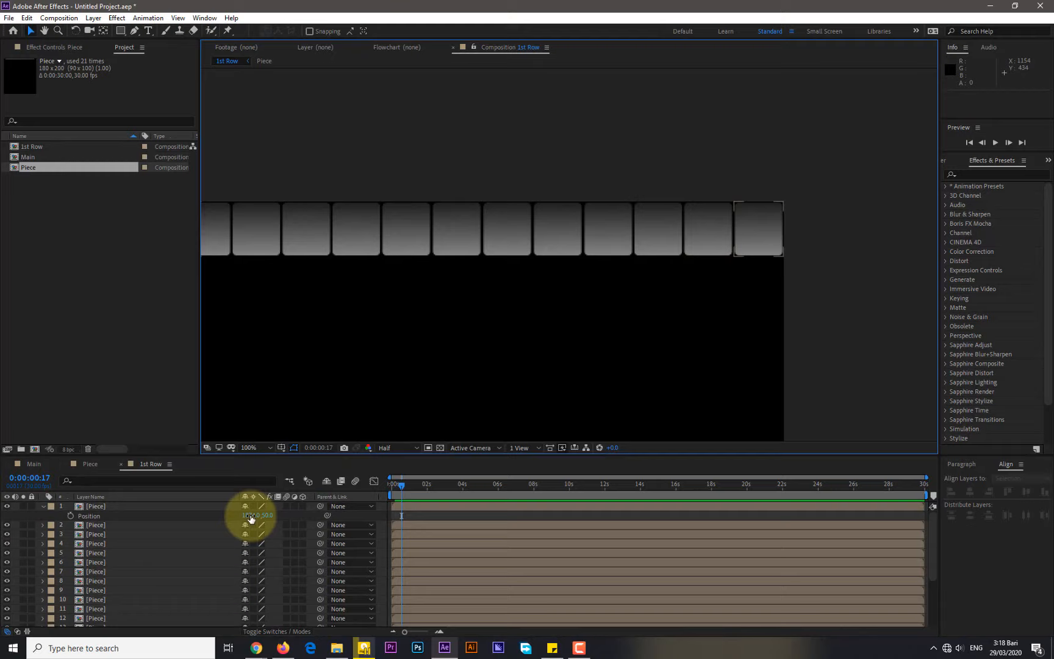
pyautogui.moveTo(248, 516); pyautogui.dragTo(248, 516)
pyautogui.click(479, 379)
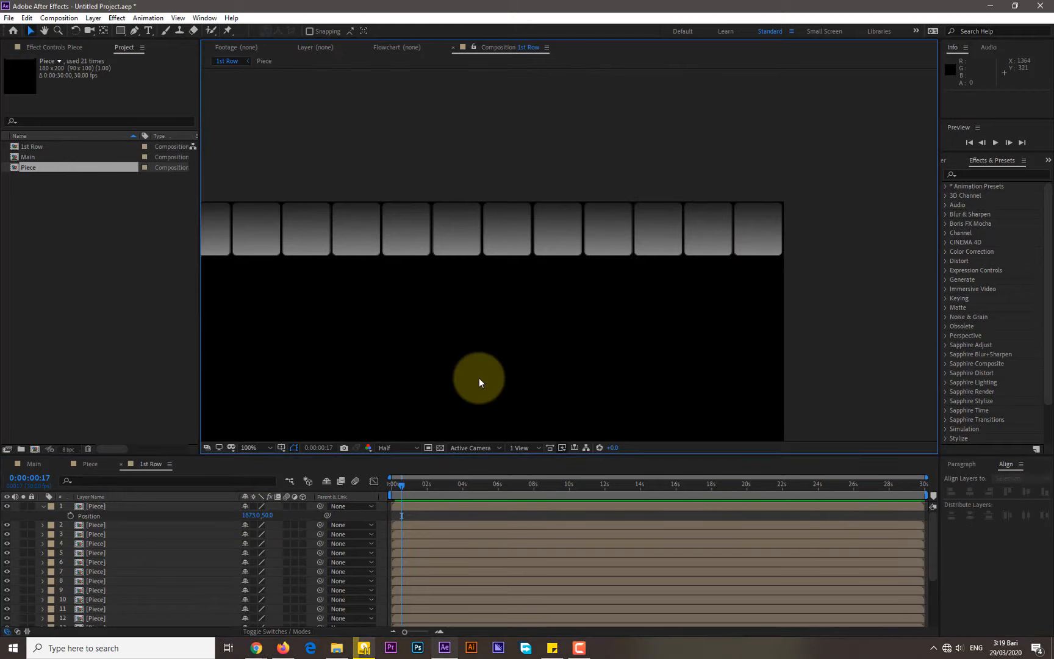
# Inspect the row of pieces across the full composition width and review its list of layers.
pyautogui.scroll(-4, 486, 363)
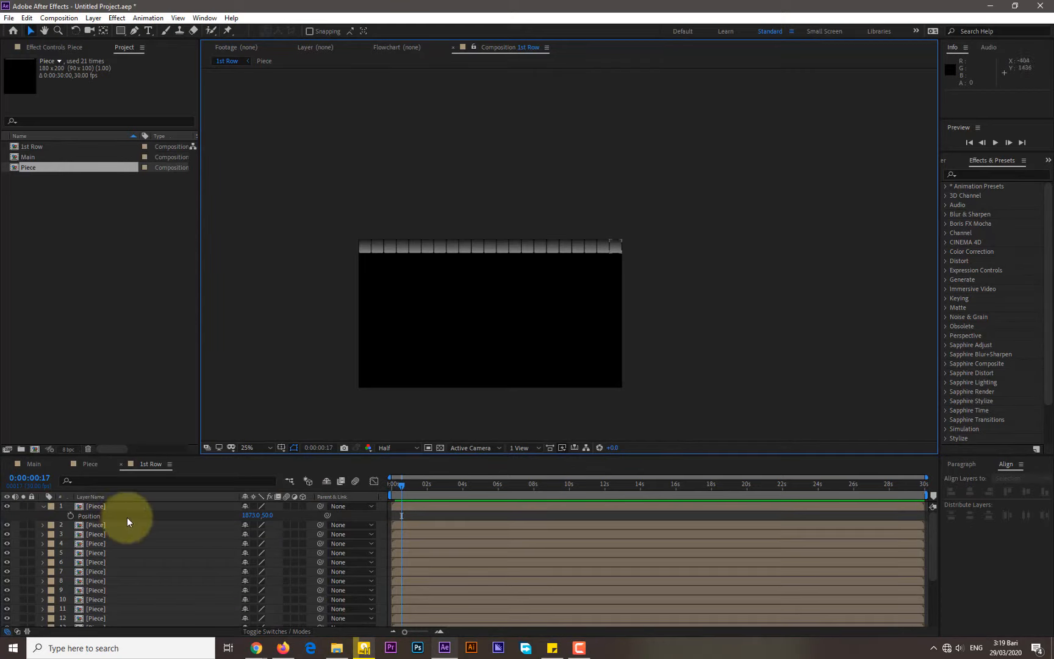
pyautogui.scroll(-5, 126, 518)
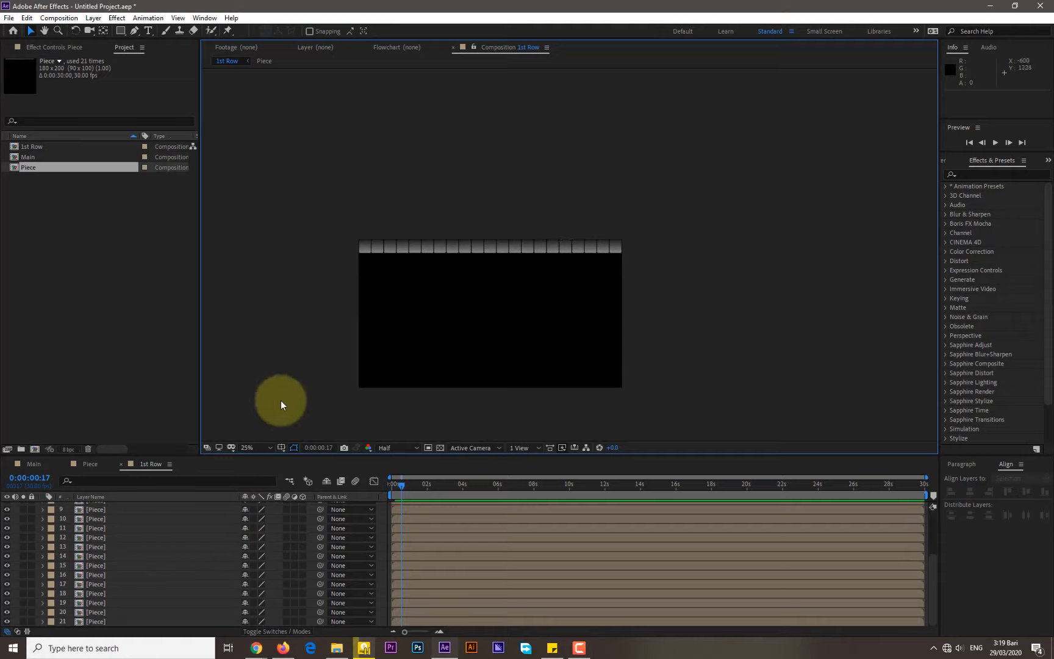
pyautogui.scroll(2, 395, 280)
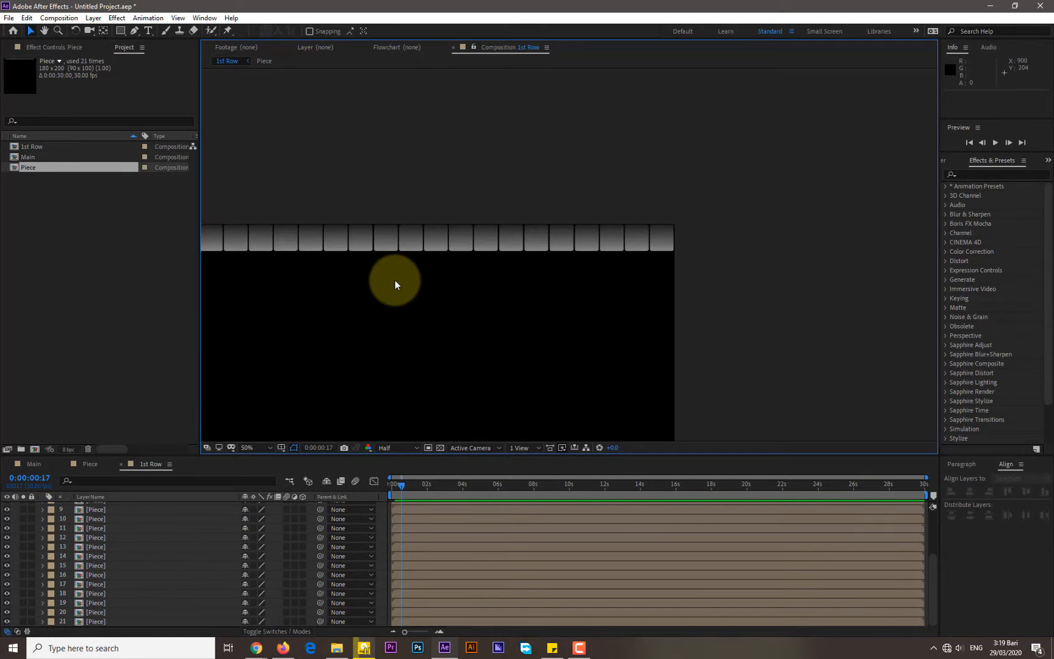
pyautogui.press('space')
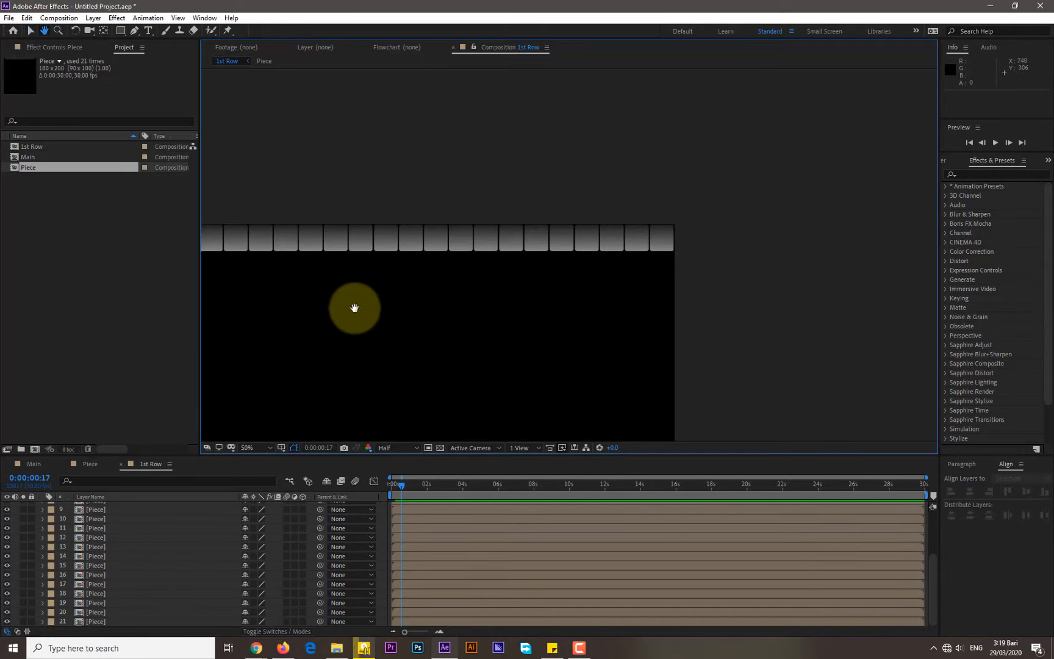
pyautogui.moveTo(406, 308); pyautogui.dragTo(485, 299)
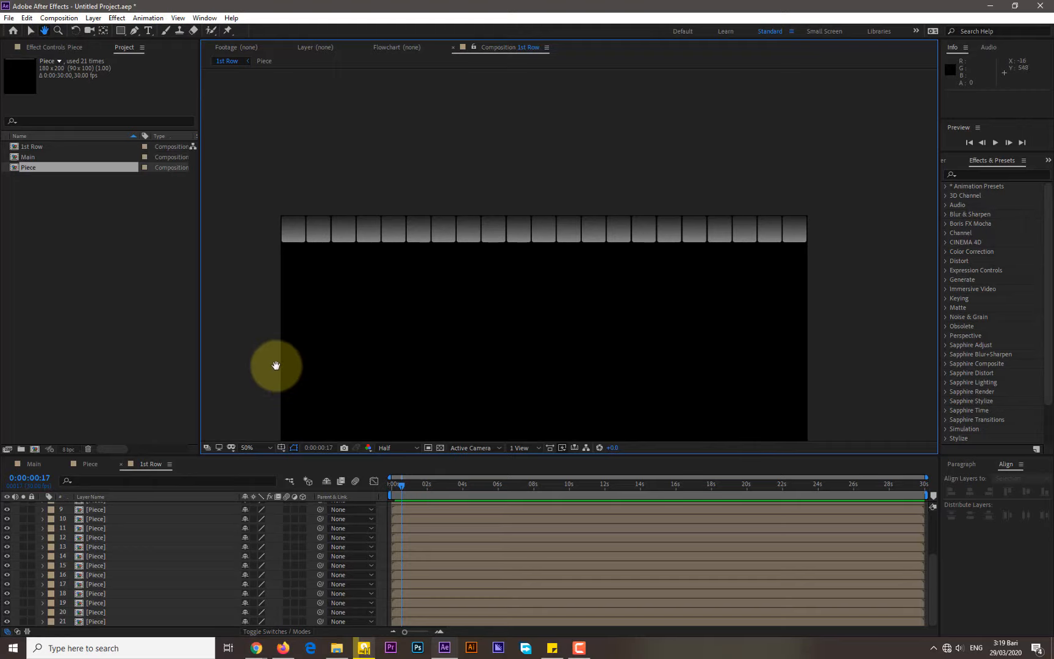
pyautogui.scroll(-1, 285, 337)
pyautogui.scroll(1, 285, 337)
pyautogui.moveTo(286, 338); pyautogui.dragTo(381, 228)
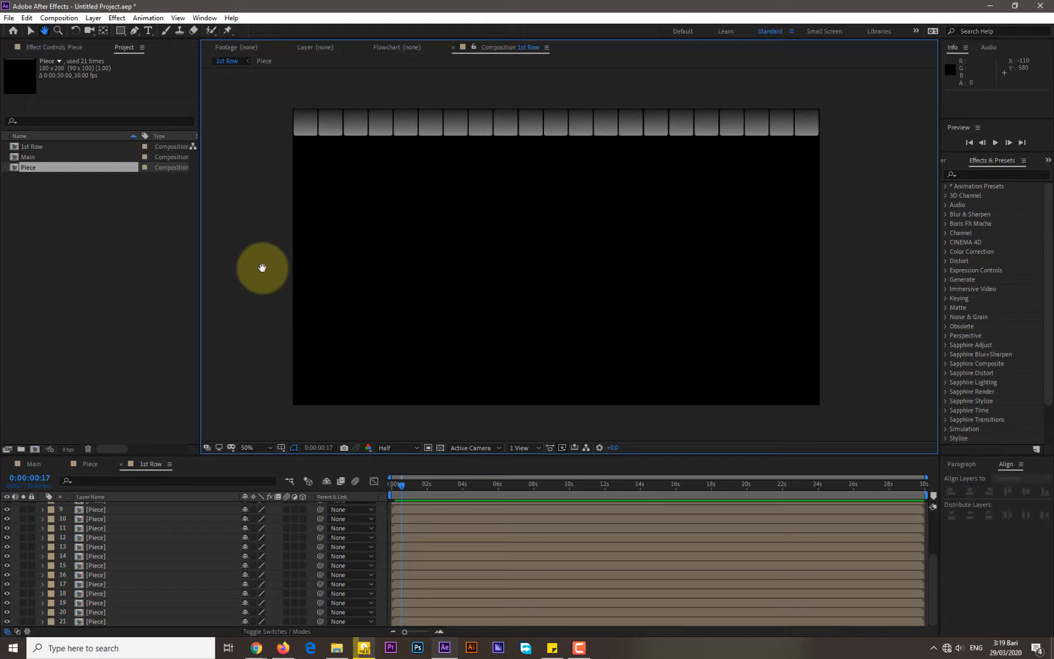
# Create a 1920 x 1080 composition named All Row at 30 fps with a 30-second duration.
pyautogui.click(84, 351)
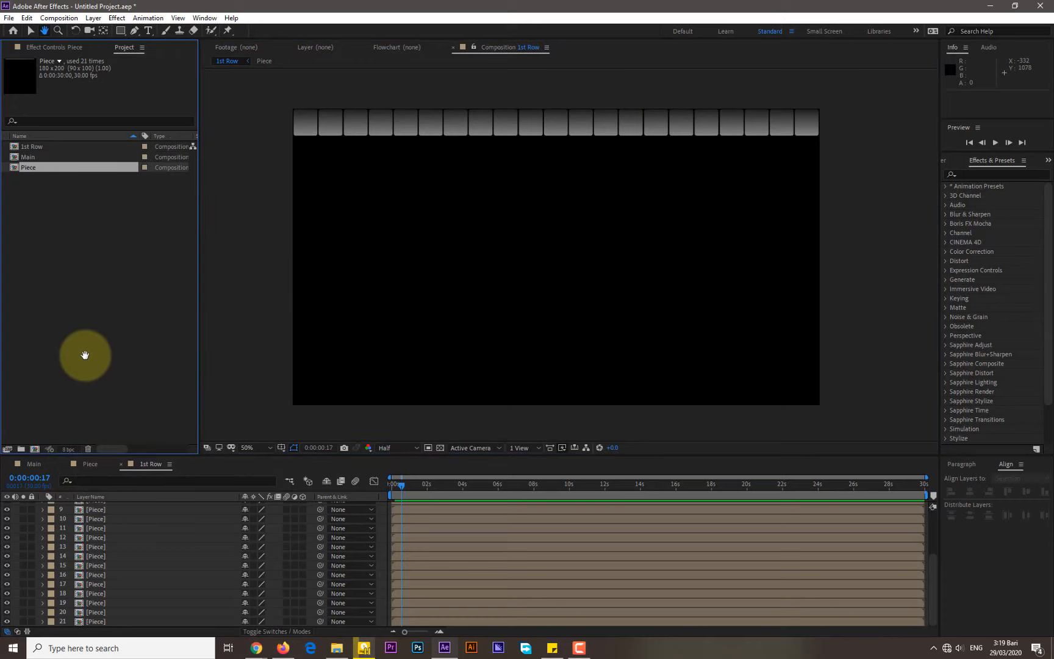
pyautogui.click(34, 449)
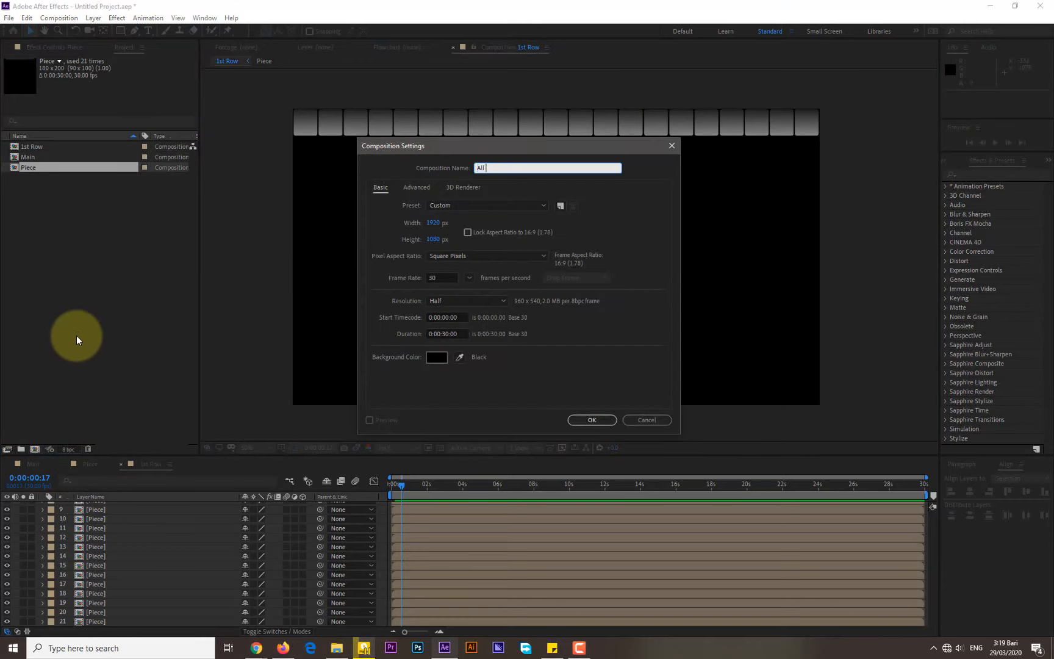
pyautogui.write('All Row')
pyautogui.press('Return')
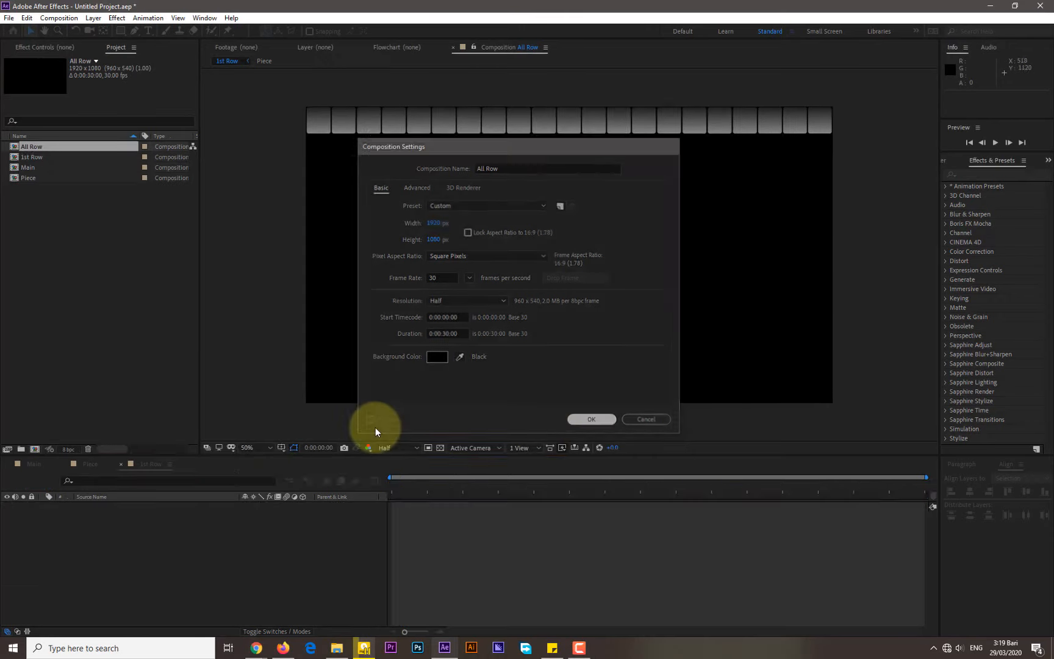
# Enable Collapse Transformations on all 21 piece layers in the 1st Row composition.
pyautogui.click(35, 147)
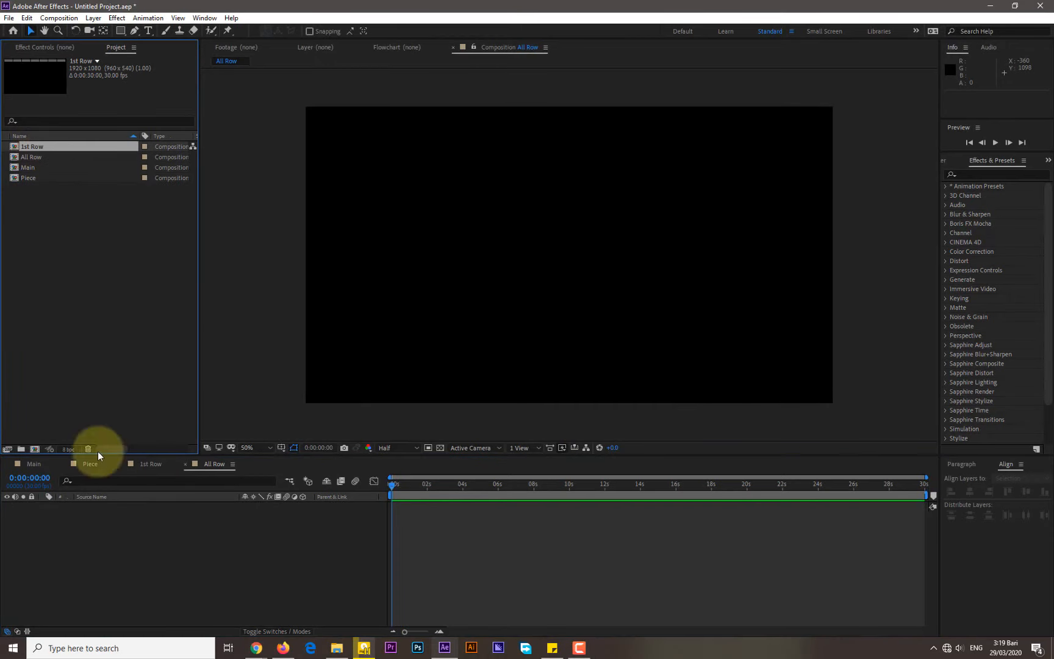
pyautogui.click(150, 467)
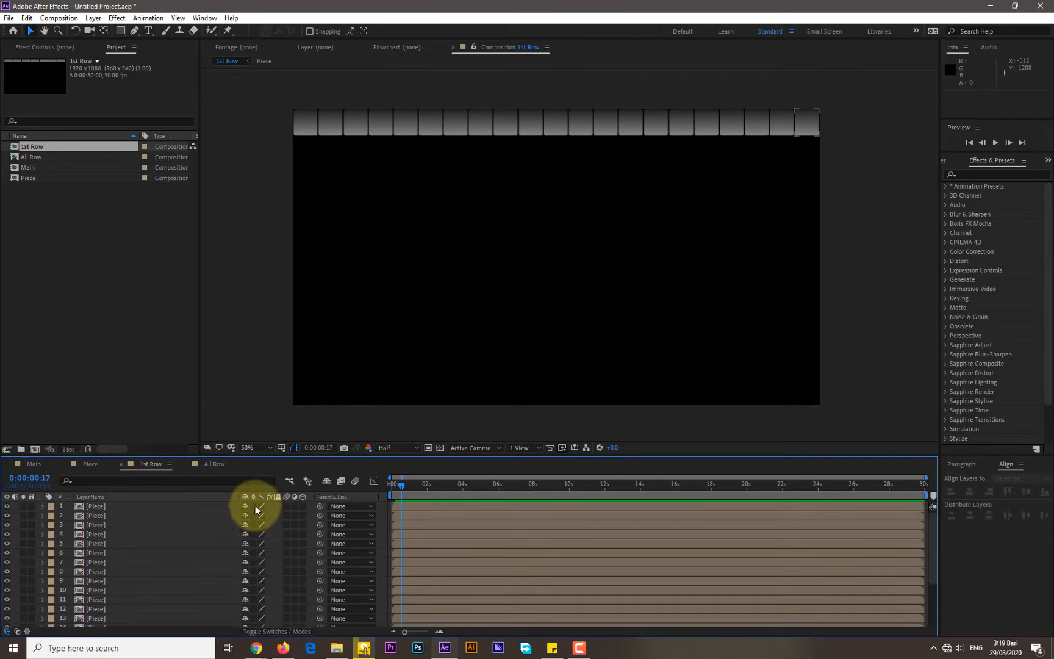
pyautogui.moveTo(255, 506); pyautogui.dragTo(252, 631)
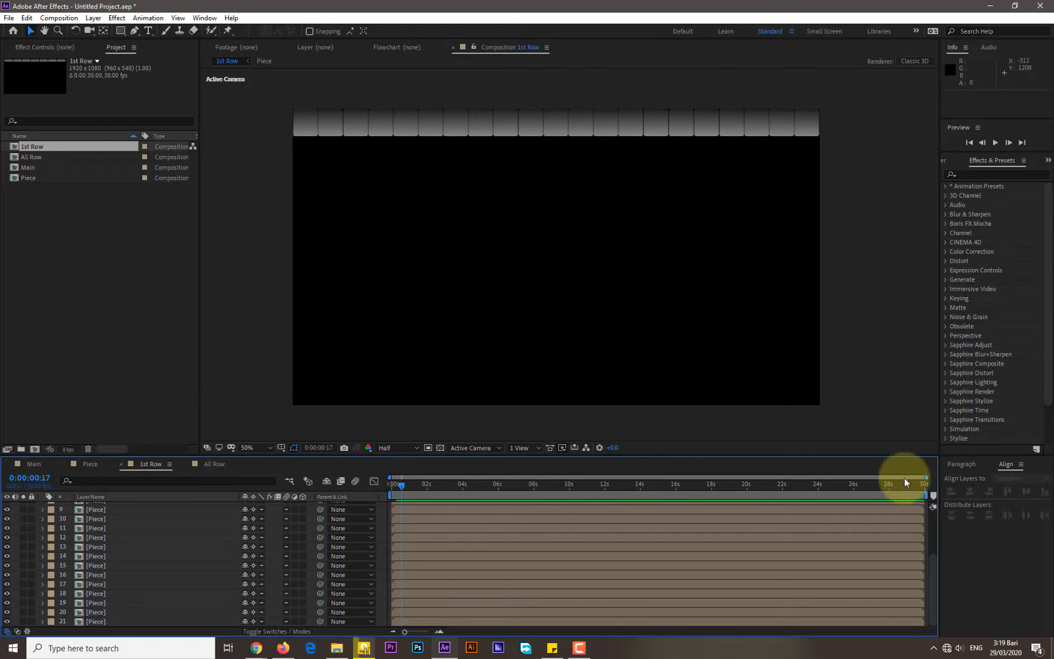
# Stagger piece layers 2 through 8 in time so each starts three frames after the layer above it.
pyautogui.moveTo(927, 477); pyautogui.dragTo(419, 477)
pyautogui.scroll(3, 411, 528)
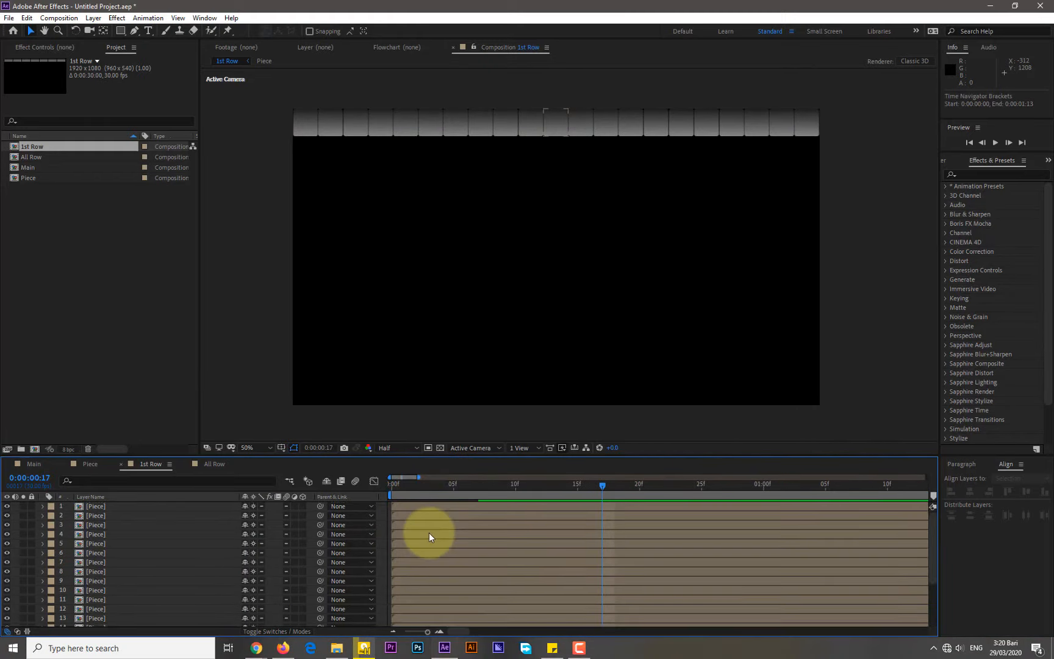
pyautogui.moveTo(418, 478); pyautogui.dragTo(415, 477)
pyautogui.click(428, 505)
pyautogui.moveTo(464, 503); pyautogui.dragTo(516, 526)
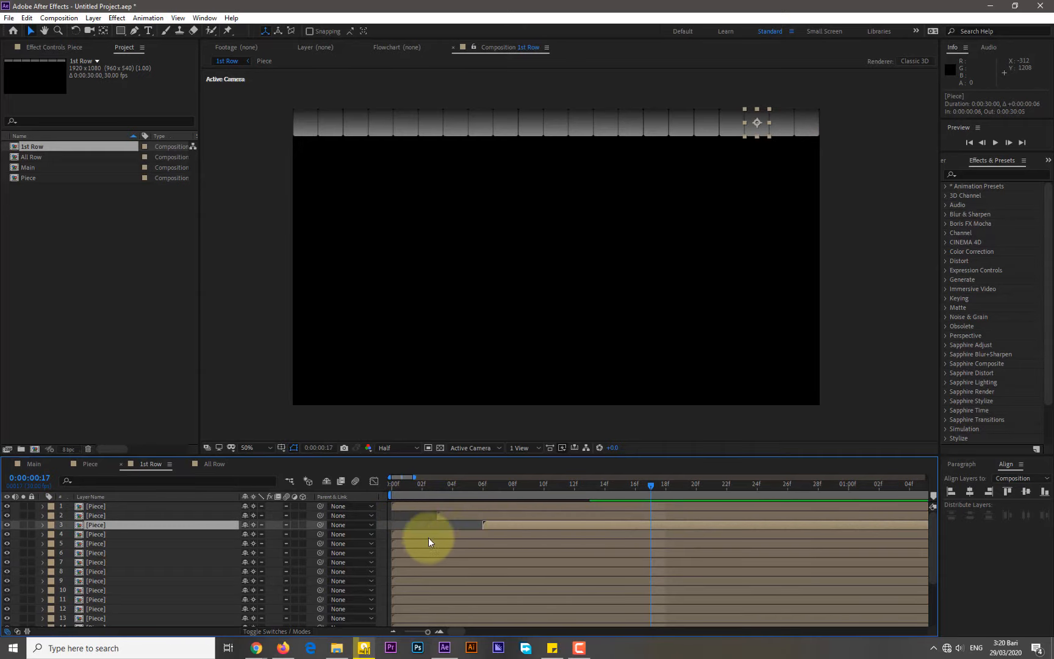
pyautogui.moveTo(429, 536); pyautogui.dragTo(566, 538)
pyautogui.moveTo(448, 544); pyautogui.dragTo(695, 553)
pyautogui.moveTo(452, 562); pyautogui.dragTo(774, 572)
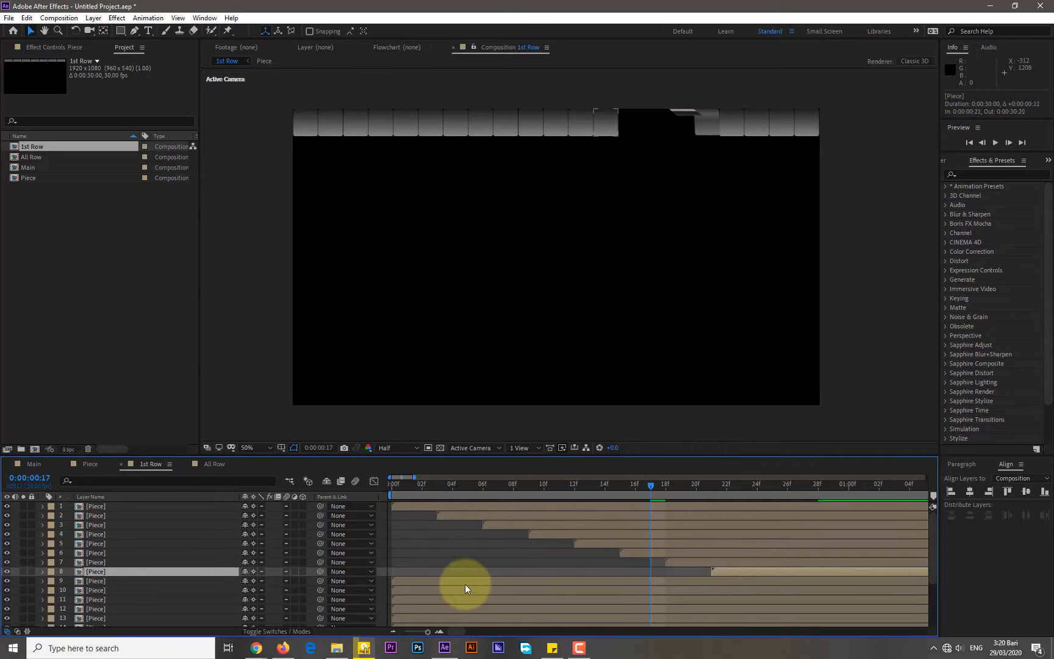
# Continue the three-frame stagger of start times for piece layers 9 through 21.
pyautogui.moveTo(464, 582); pyautogui.dragTo(829, 583)
pyautogui.moveTo(497, 590); pyautogui.dragTo(909, 598)
pyautogui.moveTo(407, 599); pyautogui.dragTo(931, 613)
pyautogui.moveTo(439, 548); pyautogui.dragTo(596, 558)
pyautogui.moveTo(418, 477); pyautogui.dragTo(402, 477)
pyautogui.moveTo(405, 547); pyautogui.dragTo(427, 623)
pyautogui.moveTo(399, 558); pyautogui.dragTo(843, 567)
pyautogui.click(765, 579)
pyautogui.moveTo(465, 631); pyautogui.dragTo(470, 630)
pyautogui.moveTo(674, 576); pyautogui.dragTo(766, 577)
pyautogui.moveTo(677, 586); pyautogui.dragTo(860, 593)
pyautogui.moveTo(678, 603)
pyautogui.mouseDown()
pyautogui.moveTo(906, 601)
pyautogui.moveTo(687, 614)
pyautogui.mouseUp()
pyautogui.moveTo(460, 621); pyautogui.dragTo(780, 621)
# Preview the staggered row animation from the first frame and check the layer start times.
pyautogui.moveTo(425, 477); pyautogui.dragTo(401, 477)
pyautogui.click(392, 486)
pyautogui.click(995, 142)
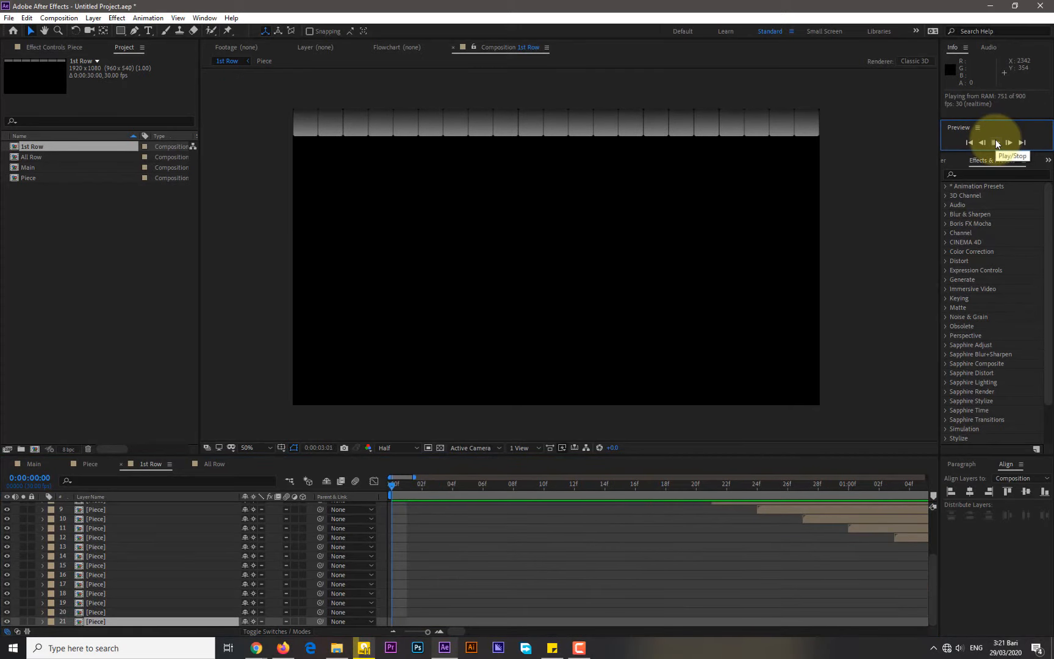
pyautogui.click(996, 143)
pyautogui.moveTo(658, 486); pyautogui.dragTo(372, 486)
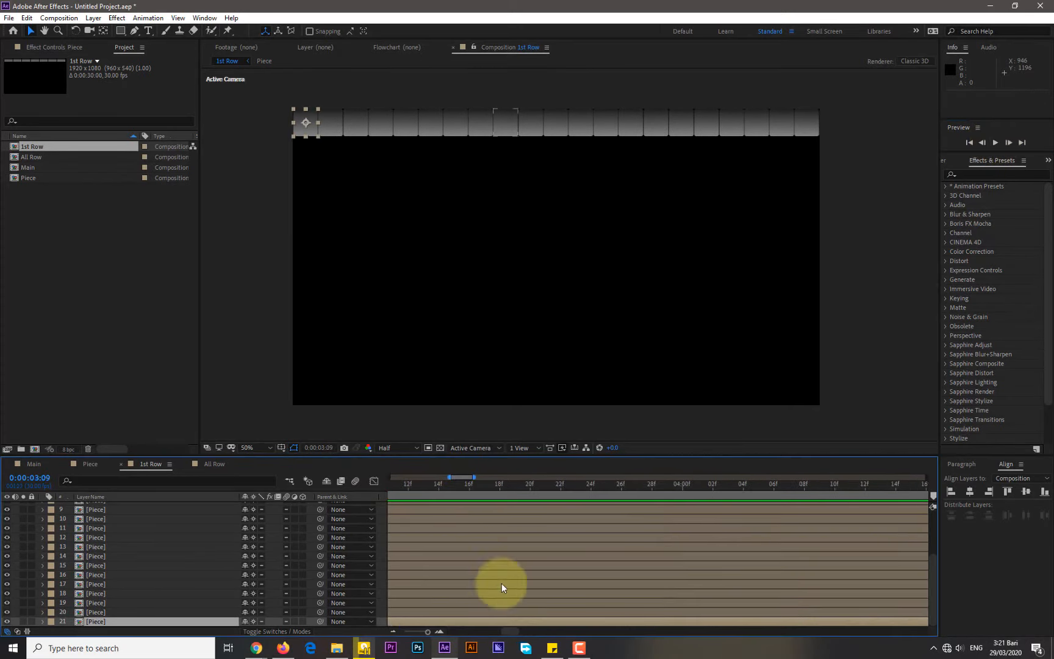
pyautogui.moveTo(506, 630); pyautogui.dragTo(366, 522)
pyautogui.click(400, 488)
pyautogui.scroll(3, 421, 518)
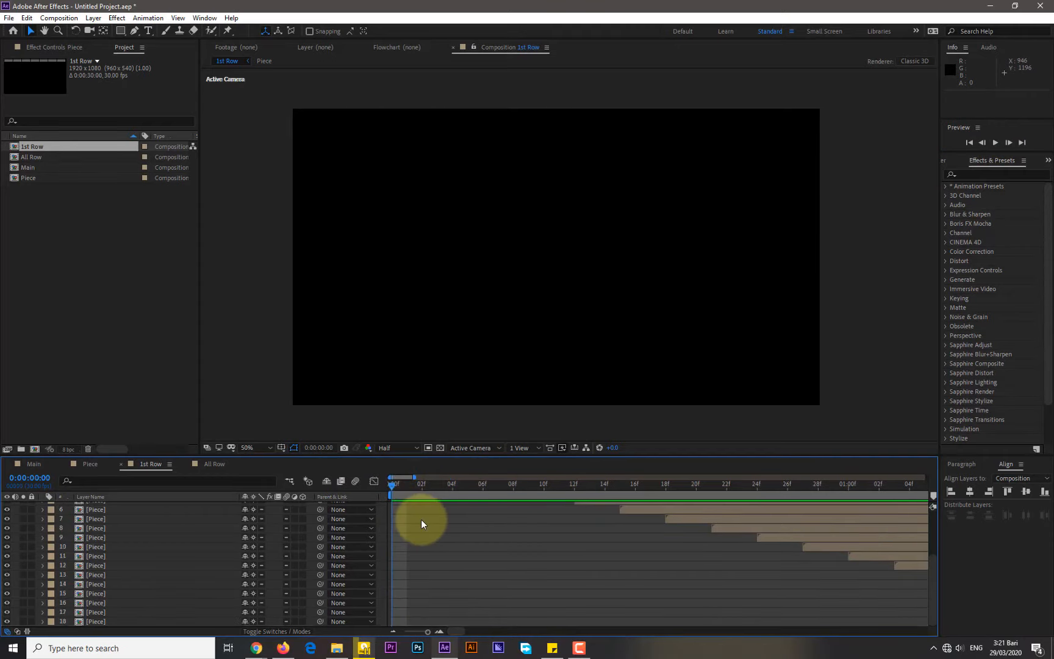
# Scrub the flip animation in the Piece composition to review its timing.
pyautogui.click(87, 463)
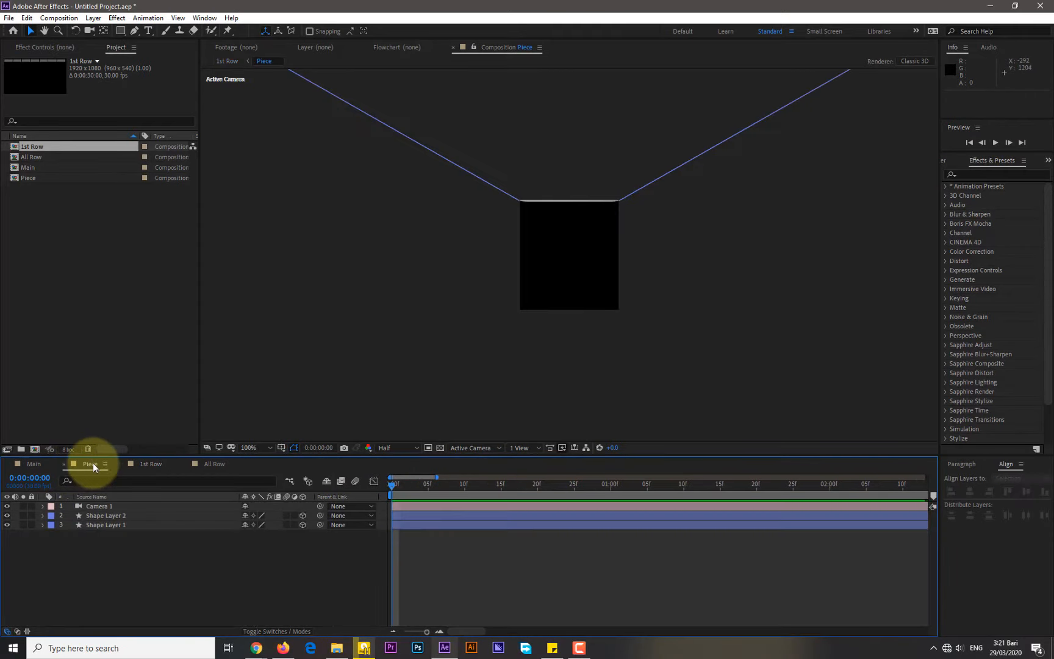
pyautogui.moveTo(408, 485); pyautogui.dragTo(448, 497)
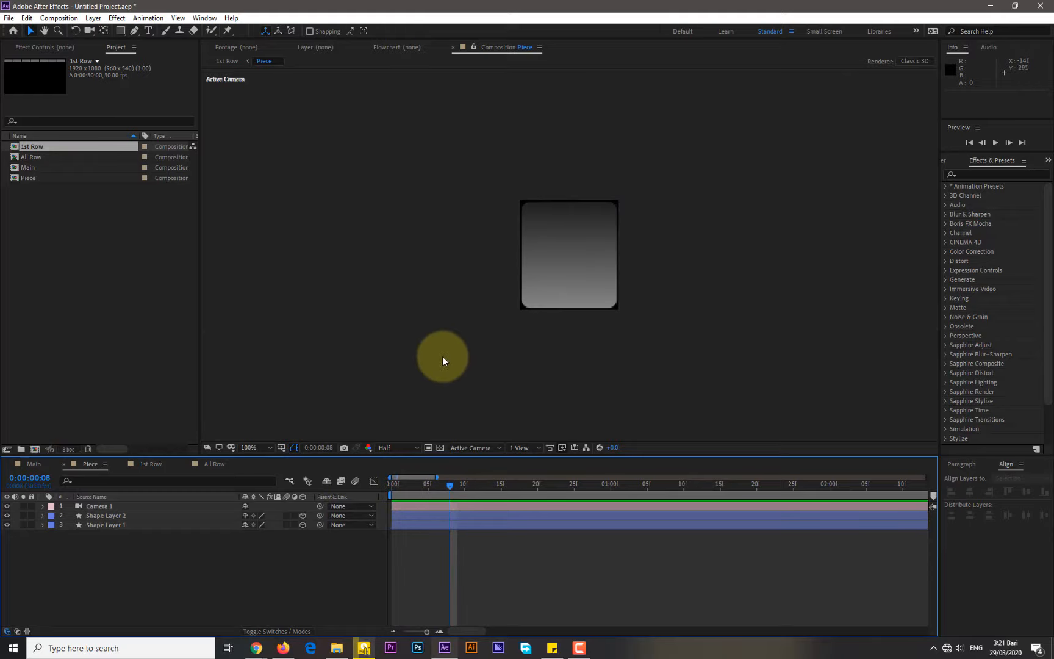
pyautogui.click(389, 486)
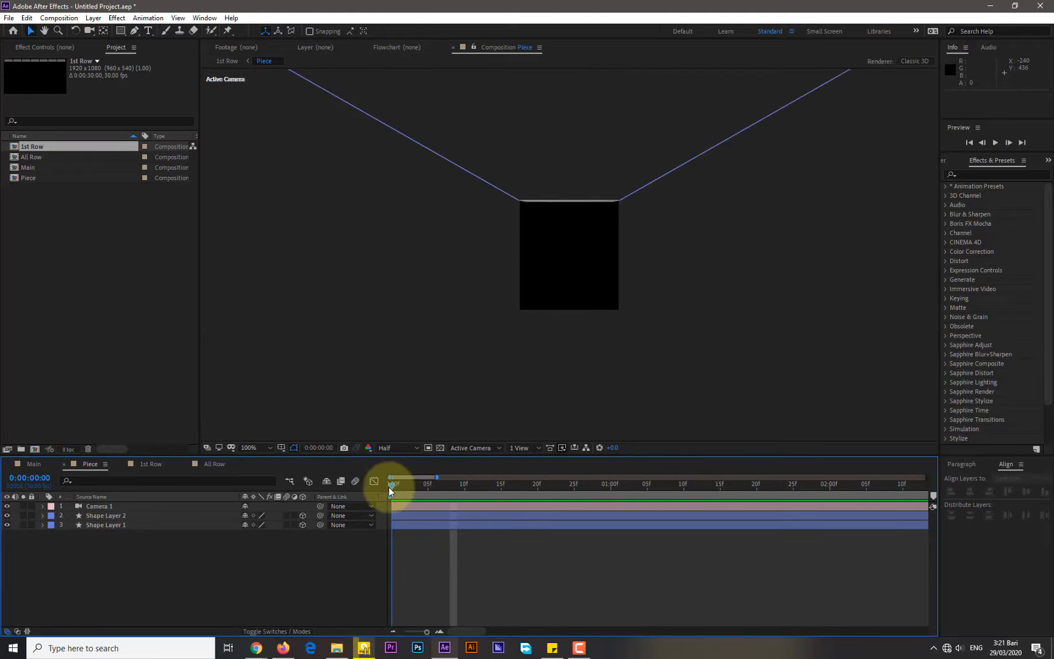
# Place the 1st Row composition as a layer in All Row and scrub through its animation.
pyautogui.click(204, 467)
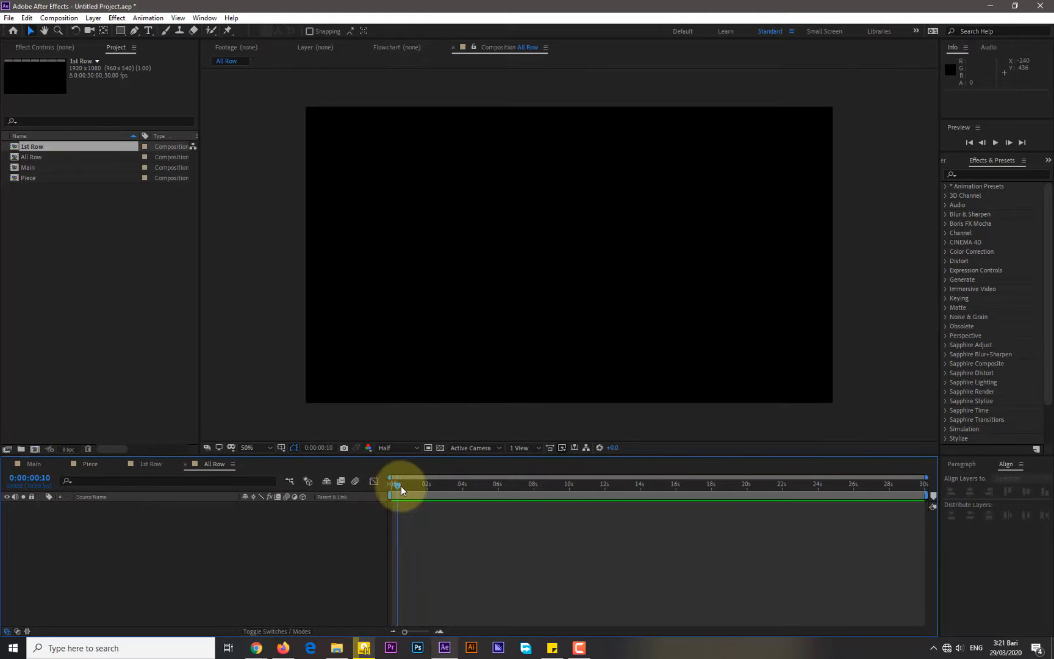
pyautogui.moveTo(401, 486); pyautogui.dragTo(211, 506)
pyautogui.moveTo(41, 148); pyautogui.dragTo(118, 566)
pyautogui.moveTo(391, 484); pyautogui.dragTo(395, 509)
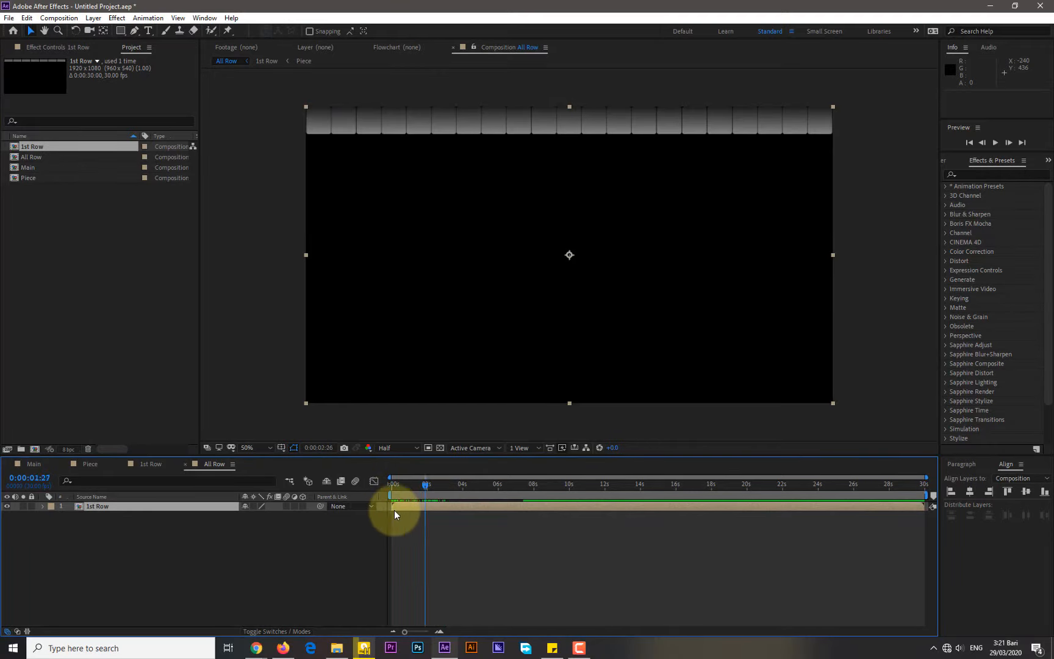
pyautogui.click(176, 548)
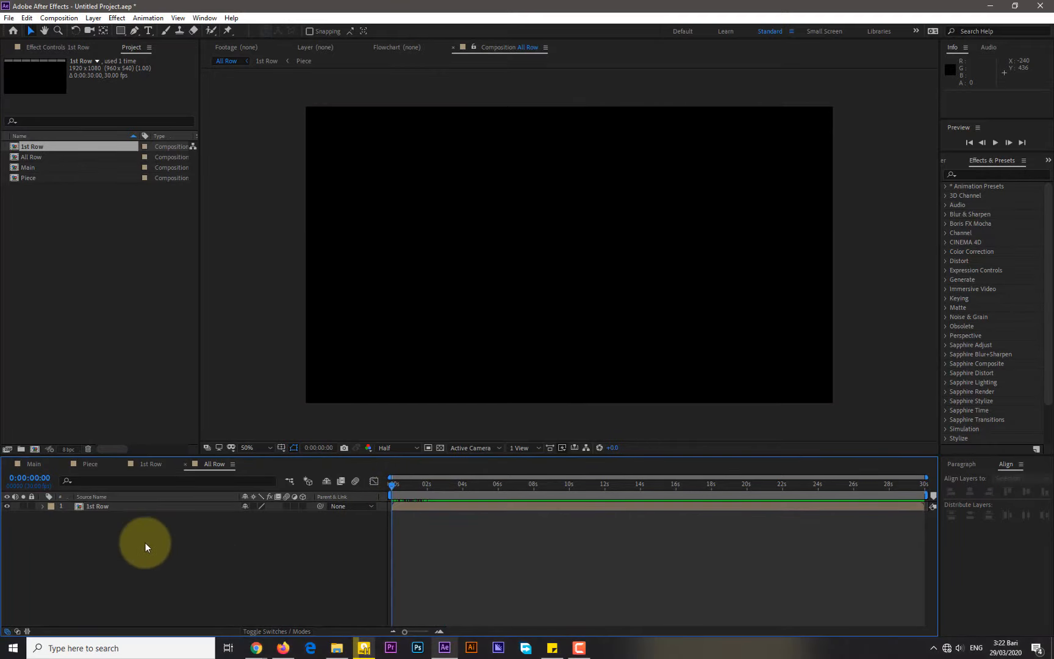
# Duplicate the 1st Row composition in the project and add the copy to All Row beneath the existing row layer.
pyautogui.click(39, 148)
pyautogui.moveTo(395, 484); pyautogui.dragTo(449, 486)
pyautogui.click(38, 147)
pyautogui.hotkey('ctrl', 'd')
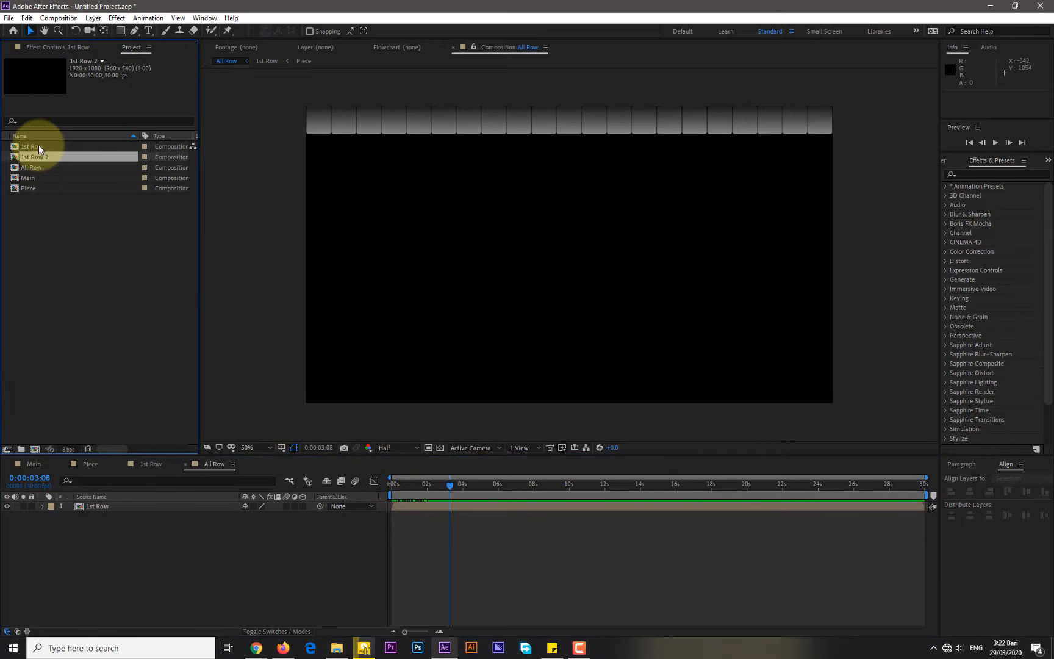
pyautogui.moveTo(39, 156); pyautogui.dragTo(91, 545)
# Move the duplicated row layer directly below the first row by setting its Y position to 640.
pyautogui.press('p')
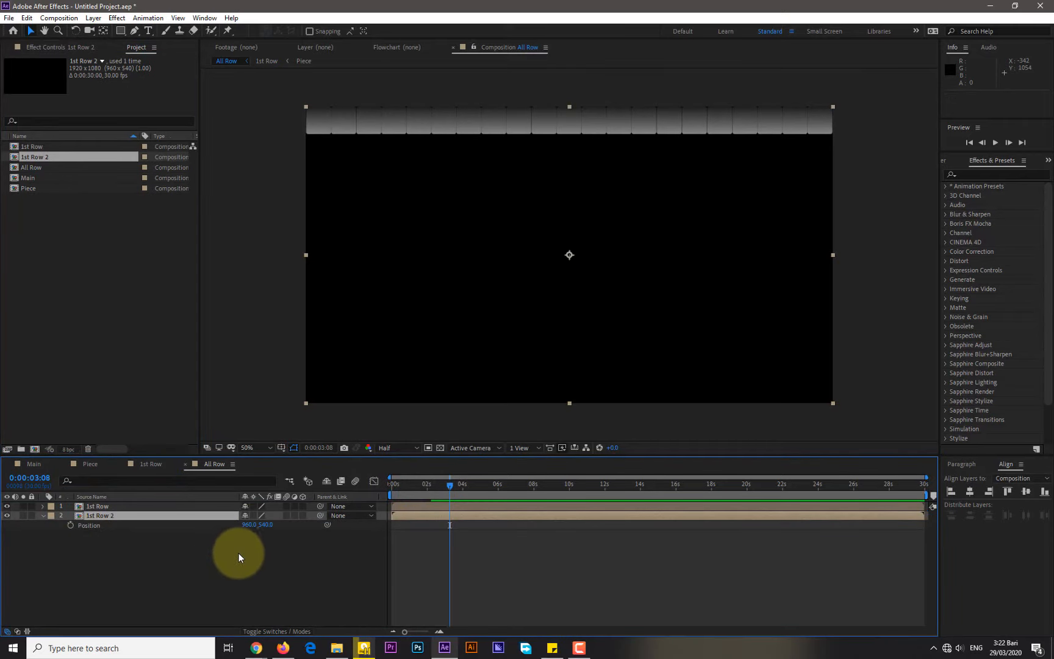
pyautogui.moveTo(266, 525); pyautogui.dragTo(310, 535)
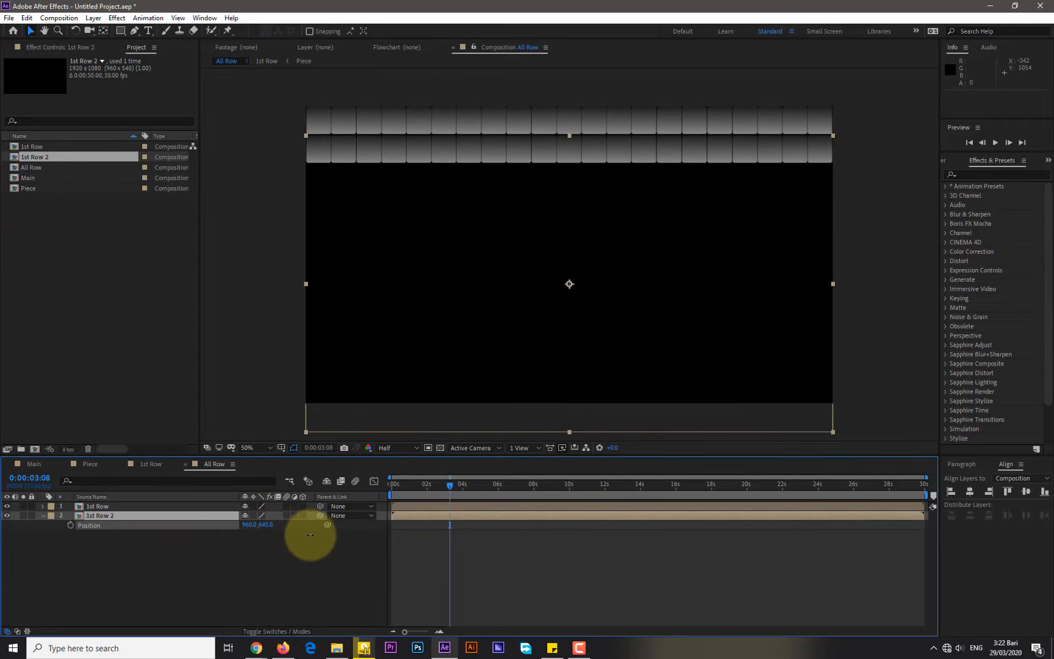
pyautogui.click(263, 526)
pyautogui.write('640')
pyautogui.press('Return')
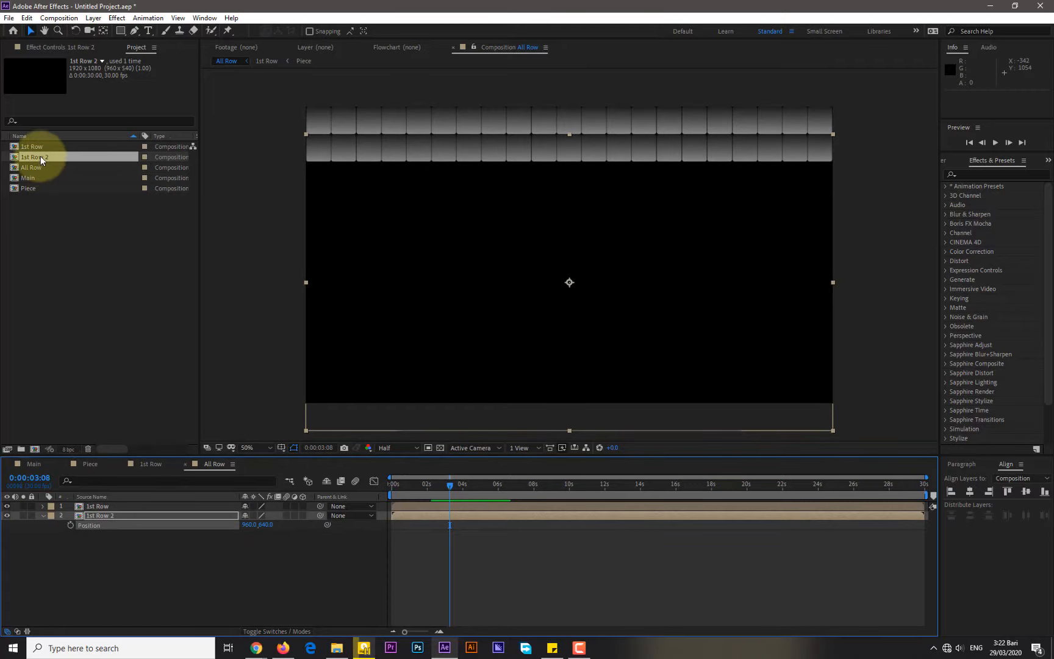
# Duplicate the 1st Row 2 composition in the project and add the copy to All Row as the third row layer.
pyautogui.click(53, 244)
pyautogui.click(35, 156)
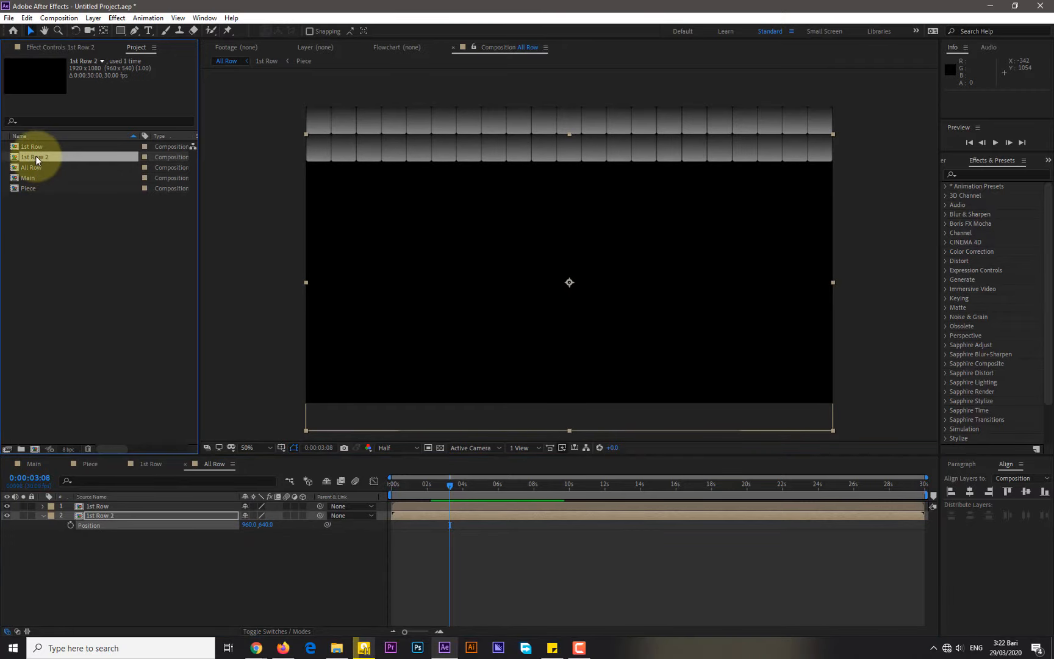
pyautogui.hotkey('ctrl', 'd')
pyautogui.moveTo(41, 167); pyautogui.dragTo(139, 583)
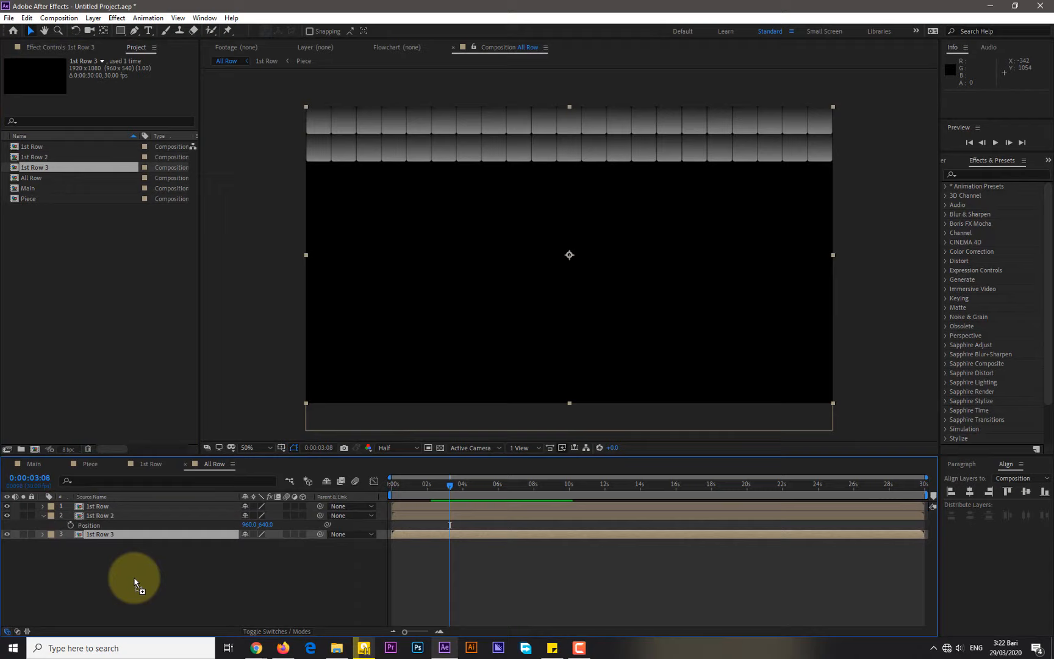
# Set the third row layer's Y position to 740 so it sits directly below the second row.
pyautogui.click(197, 520)
pyautogui.press('p')
pyautogui.click(187, 522)
pyautogui.press('p')
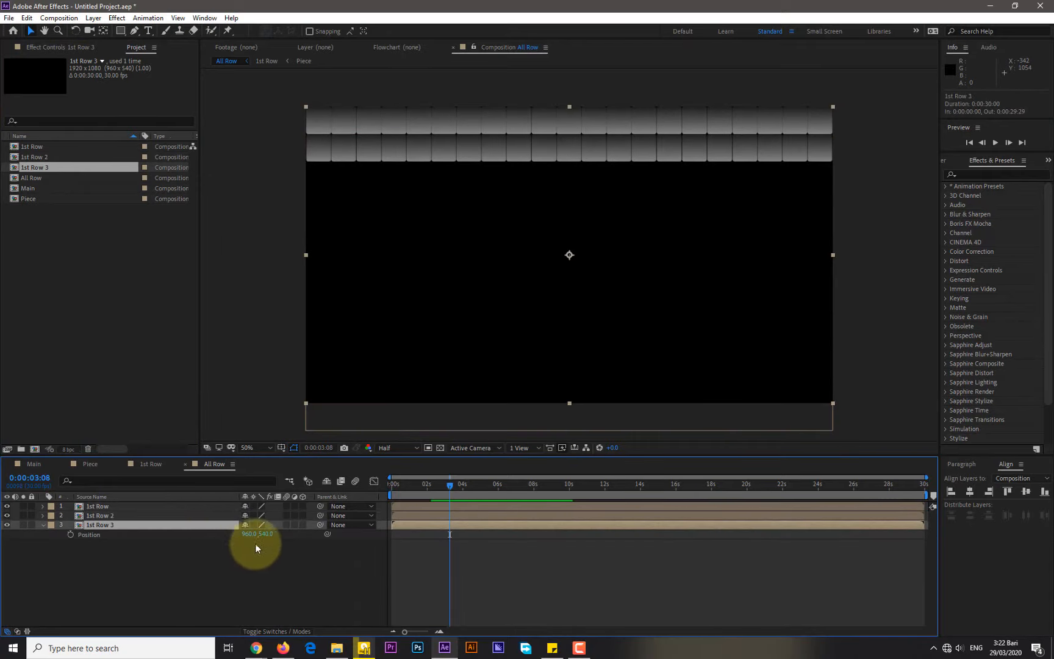
pyautogui.click(266, 534)
pyautogui.write('740')
pyautogui.press('Return')
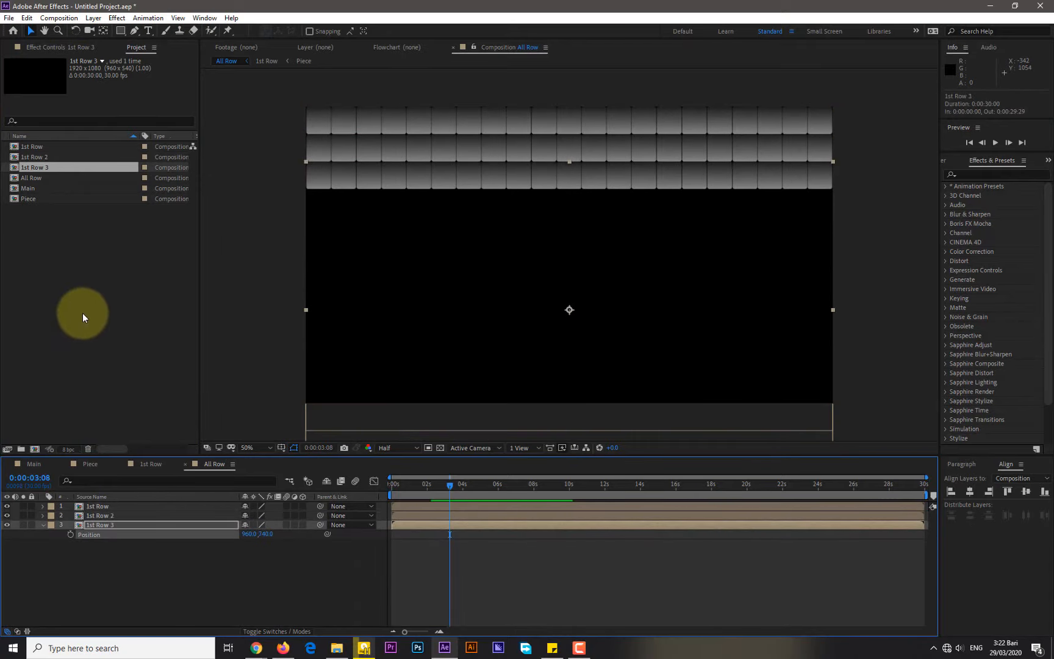
# Duplicate 1st Row 3, add the copy beneath the other layers in All Row, and set its Y position to 840.
pyautogui.click(42, 167)
pyautogui.hotkey('ctrl', 'd')
pyautogui.moveTo(51, 178); pyautogui.dragTo(170, 573)
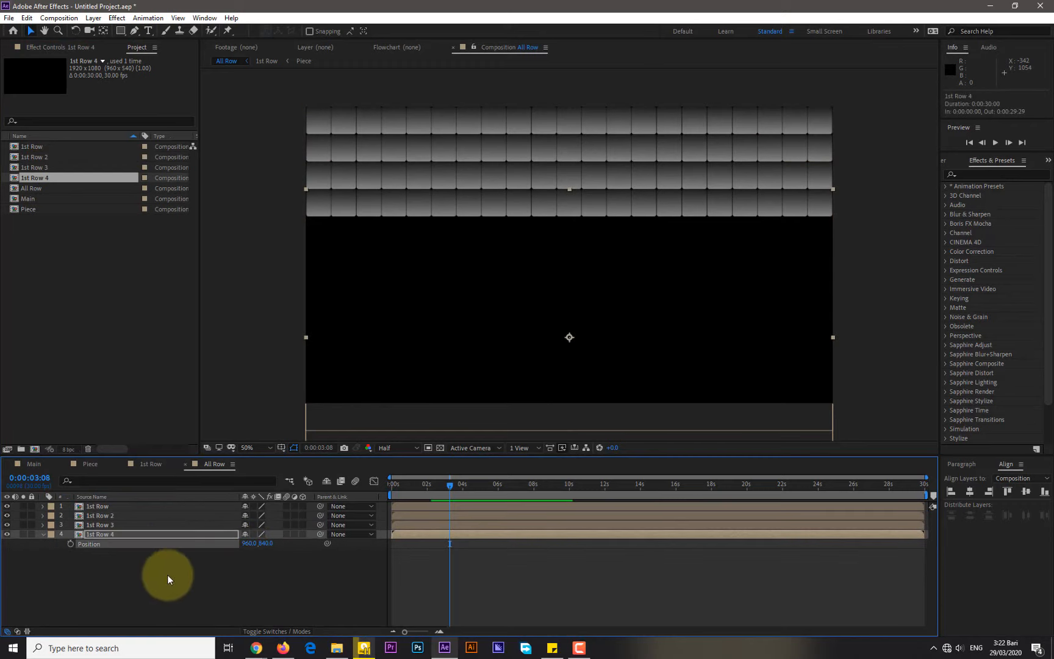
# Duplicate 1st Row 4, add the copy as the fifth layer in All Row, and set its Y position to 940.
pyautogui.click(46, 178)
pyautogui.hotkey('ctrl', 'd')
pyautogui.moveTo(48, 188); pyautogui.dragTo(104, 567)
pyautogui.press('p')
pyautogui.click(266, 553)
pyautogui.write('940')
pyautogui.press('Return')
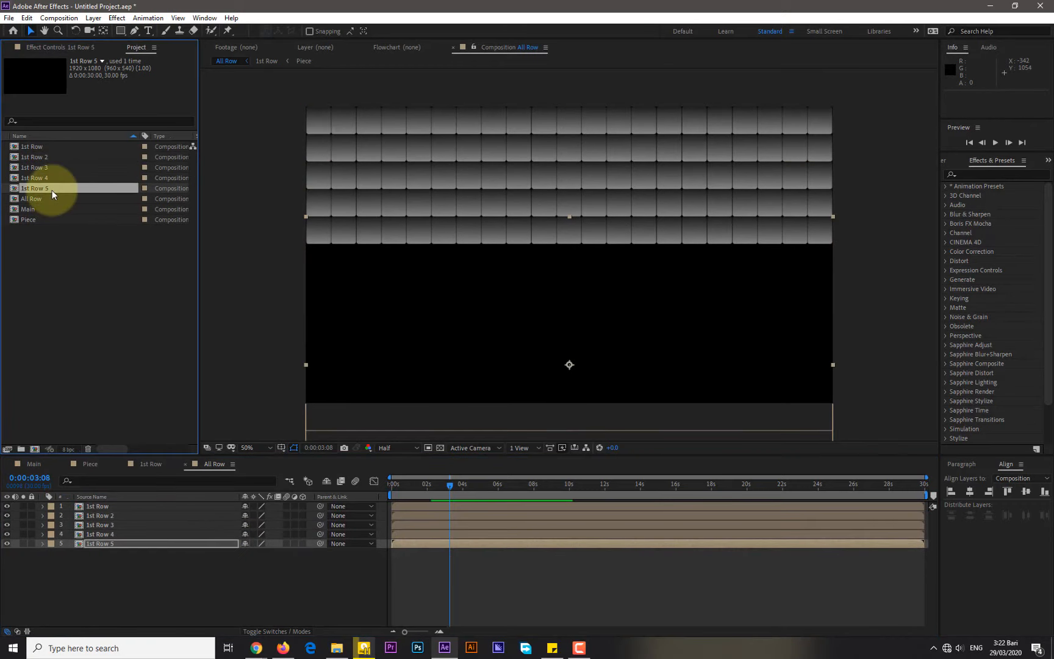
# Add a duplicated sixth row layer to All Row and set its Y position to 1040.
pyautogui.press('p')
pyautogui.click(266, 562)
pyautogui.write('1040')
pyautogui.press('Return')
# Duplicate 1st Row 6, add the copy as the seventh layer in All Row, and set its Y position to 1140.
pyautogui.click(43, 198)
pyautogui.hotkey('ctrl', 'd')
pyautogui.moveTo(44, 209); pyautogui.dragTo(93, 577)
pyautogui.write('1140')
pyautogui.press('Return')
pyautogui.press('p')
# Duplicate 1st Row 7, add the copy as the eighth layer in All Row, and position it directly below the seventh row.
pyautogui.click(43, 209)
pyautogui.hotkey('ctrl', 'd')
pyautogui.moveTo(44, 220); pyautogui.dragTo(91, 578)
pyautogui.press('p')
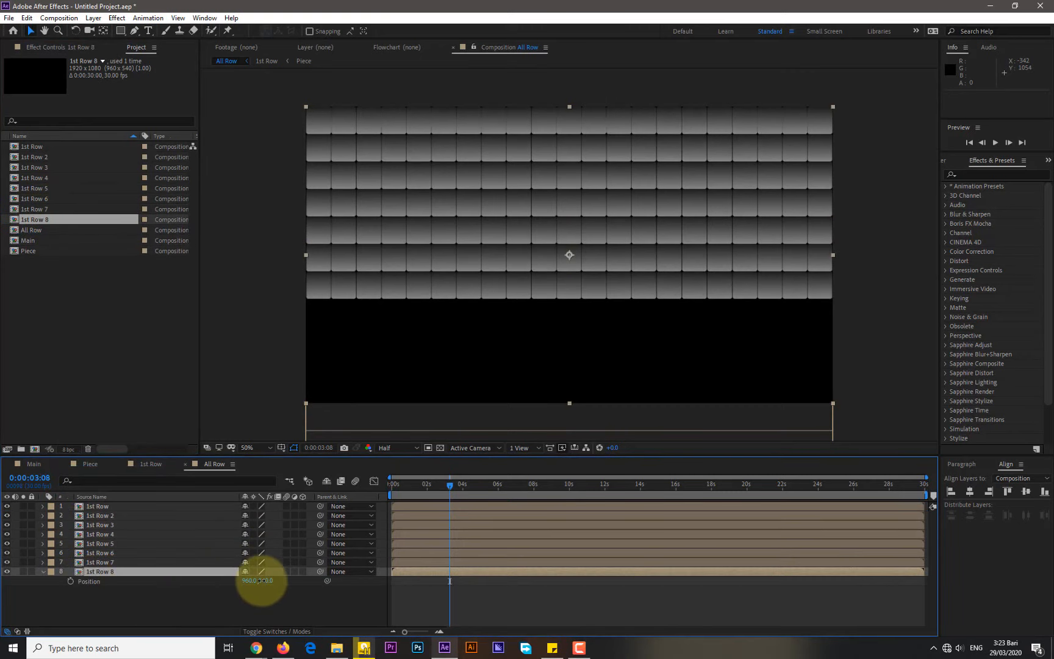
# Duplicate 1st Row 8, add the copy as the ninth layer in All Row, and set its Y position to 1340.
pyautogui.click(43, 219)
pyautogui.hotkey('ctrl', 'd')
pyautogui.moveTo(44, 230); pyautogui.dragTo(89, 595)
pyautogui.press('p')
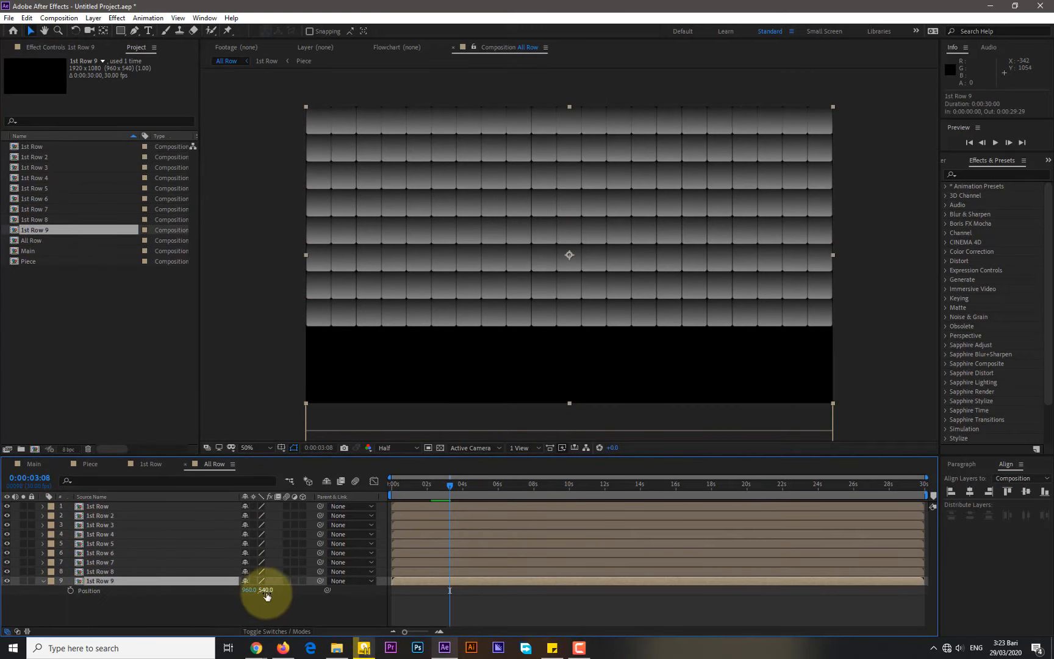
pyautogui.click(267, 590)
pyautogui.write('1340')
pyautogui.press('Return')
pyautogui.press('p')
# Duplicate 1st Row 9, add the copy as the tenth layer in All Row, and position it directly below the ninth row.
pyautogui.click(44, 230)
pyautogui.hotkey('ctrl', 'd')
pyautogui.moveTo(44, 241); pyautogui.dragTo(85, 600)
# Duplicate 1st Row 10, add the copy as the eleventh layer in All Row, and set its Y position to 1540.
pyautogui.hotkey('ctrl', 'd')
pyautogui.press('p')
pyautogui.click(267, 608)
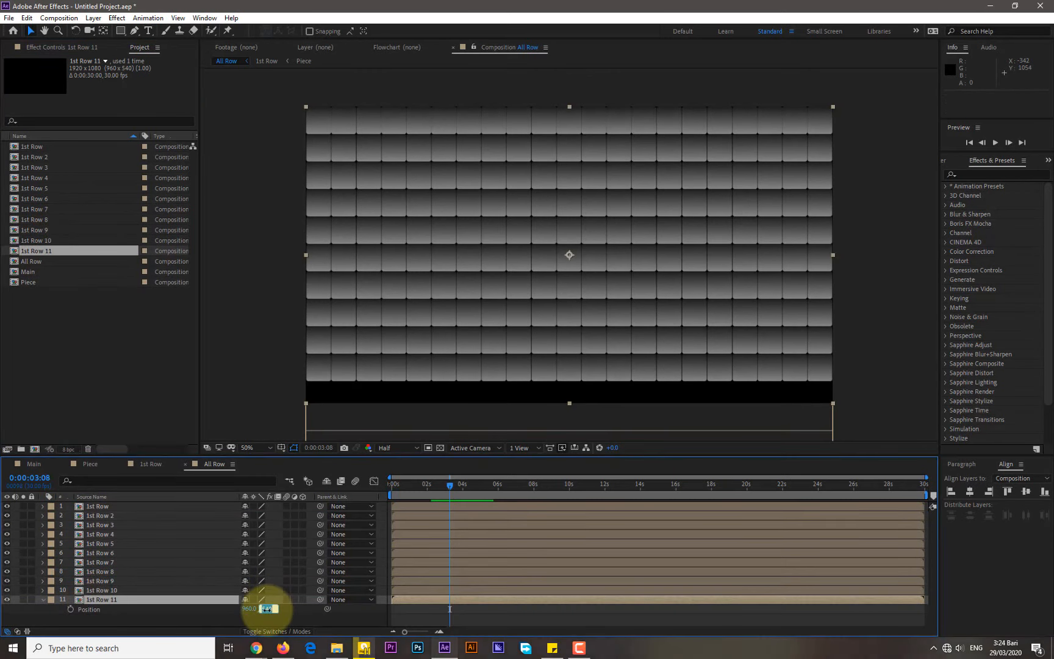
pyautogui.write('1540')
pyautogui.press('Return')
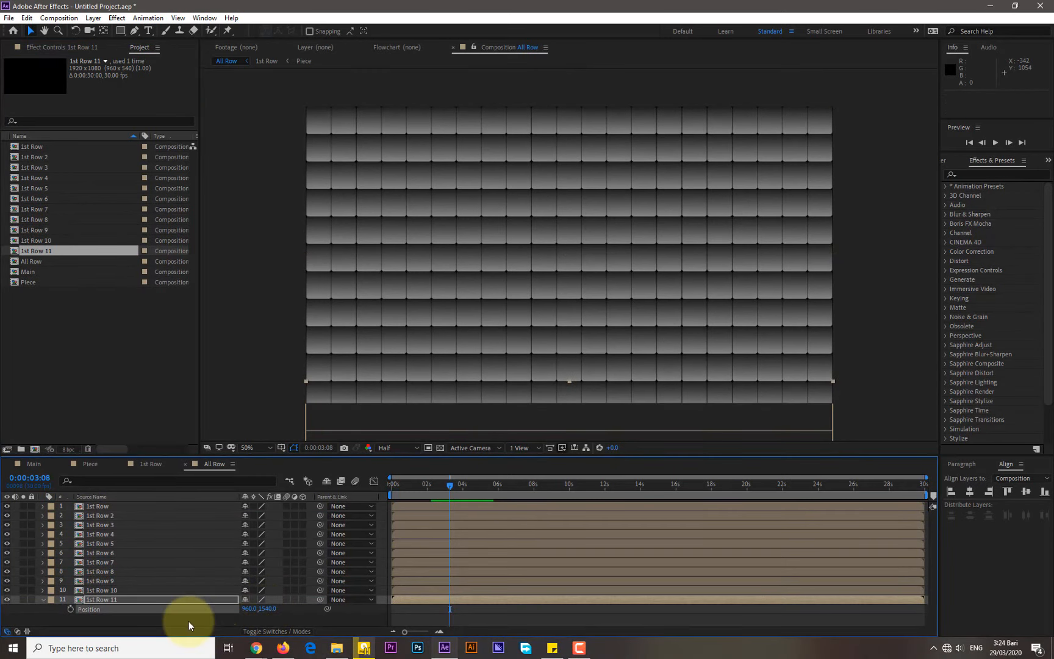
pyautogui.press('p')
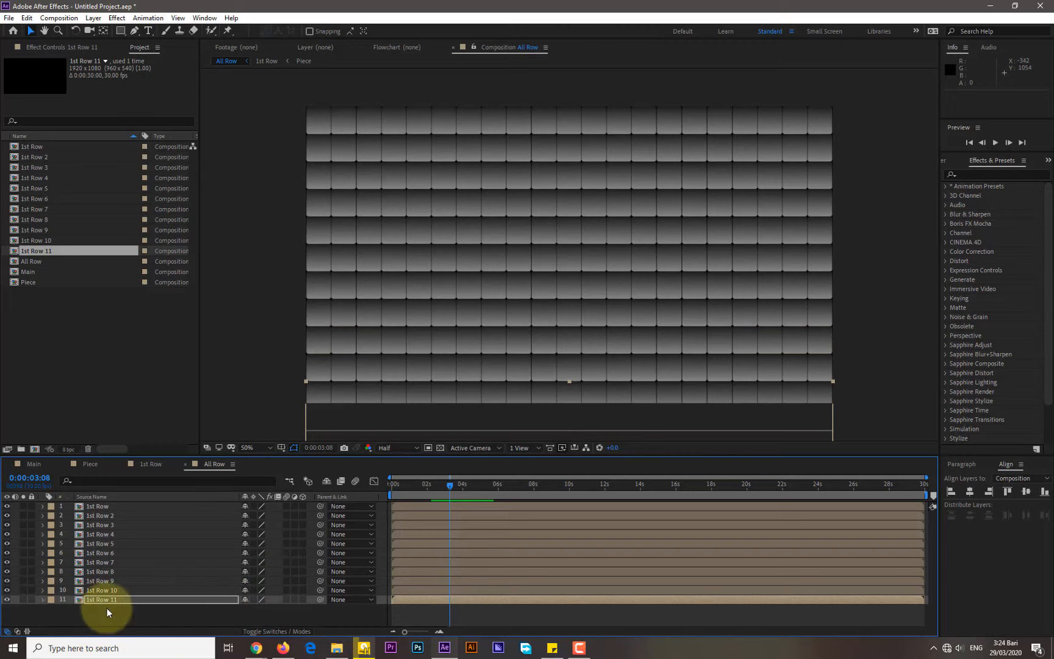
# Return the current time to 0:00:00:00 and enable Collapse Transformations on all eleven row layers.
pyautogui.moveTo(398, 488)
pyautogui.mouseDown()
pyautogui.moveTo(426, 489)
pyautogui.moveTo(379, 485)
pyautogui.mouseUp()
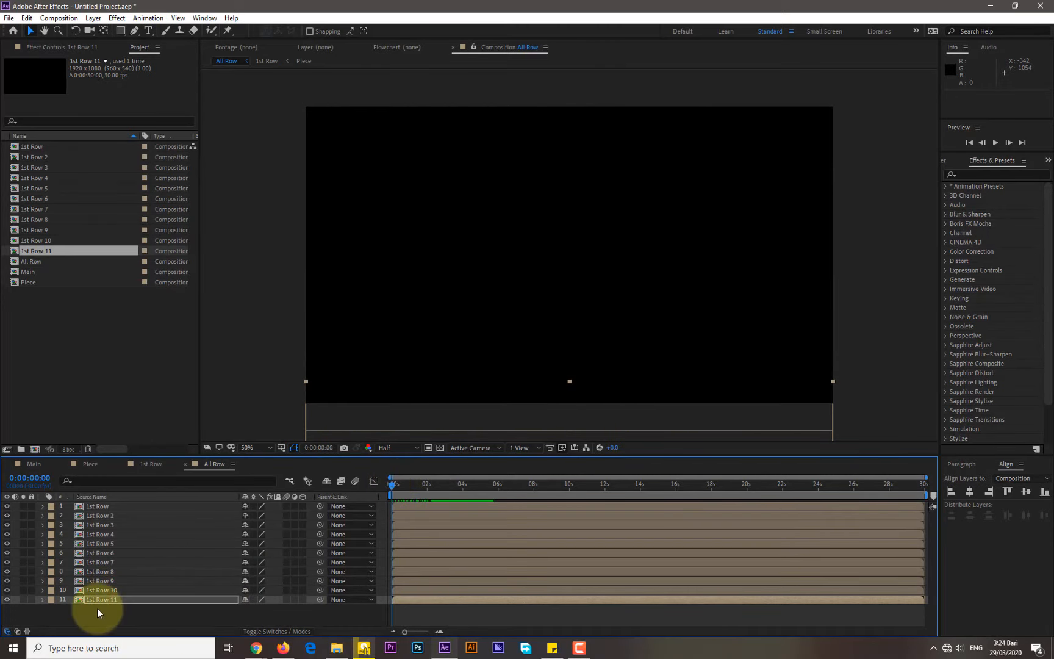
pyautogui.moveTo(255, 506); pyautogui.dragTo(254, 596)
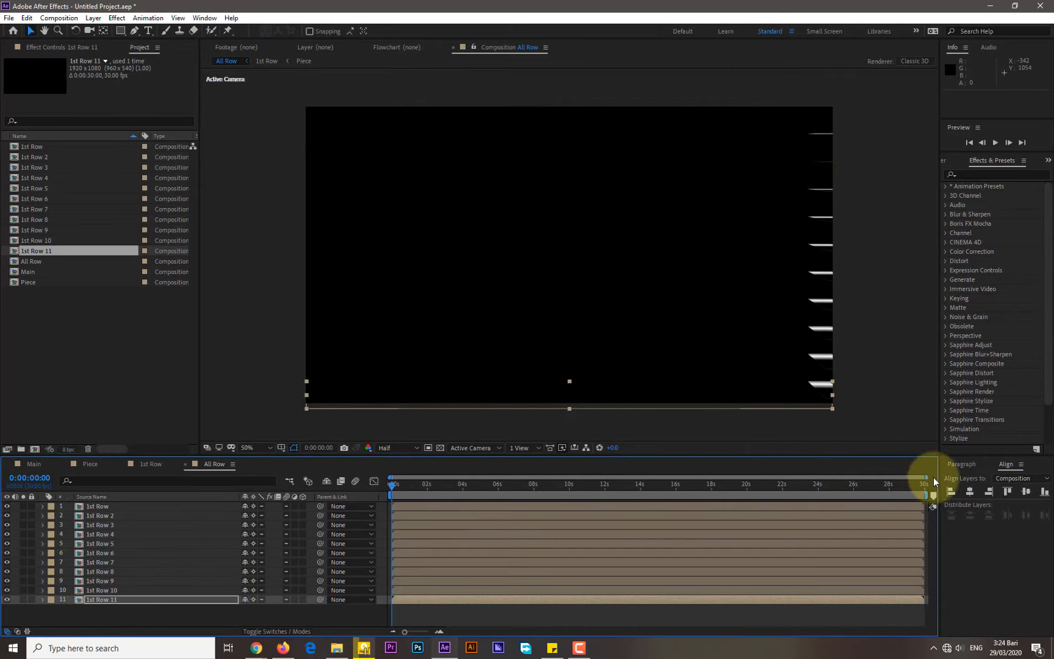
# Stagger the eleven row layers so each starts 3 frames after the one above, and preview the animation.
pyautogui.moveTo(926, 477); pyautogui.dragTo(437, 516)
pyautogui.click(414, 507)
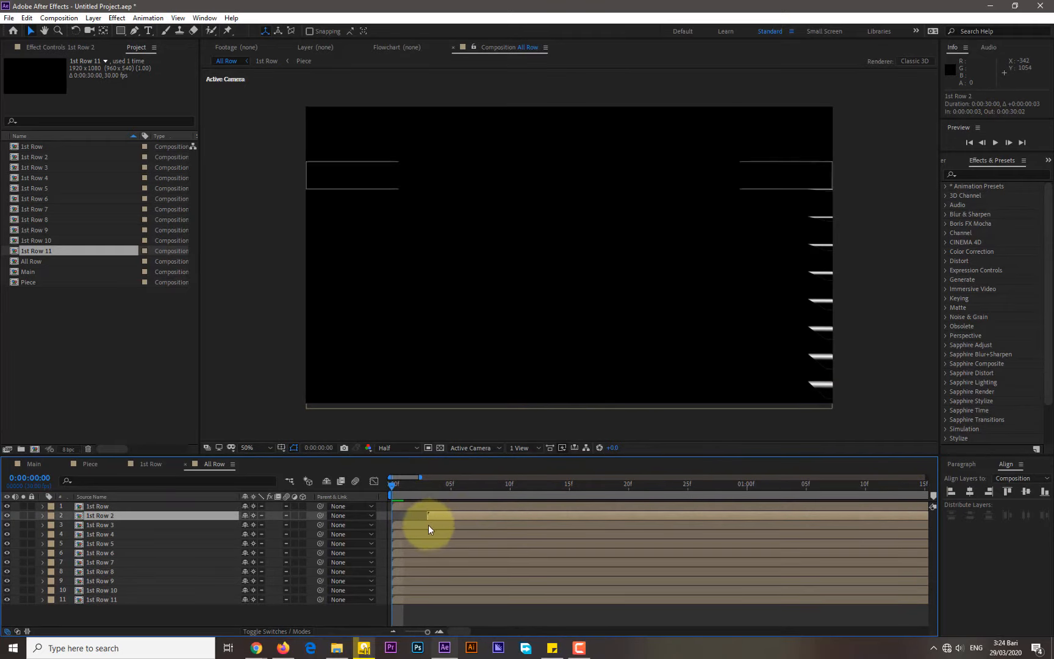
pyautogui.moveTo(456, 525); pyautogui.dragTo(595, 545)
pyautogui.moveTo(477, 553); pyautogui.dragTo(632, 560)
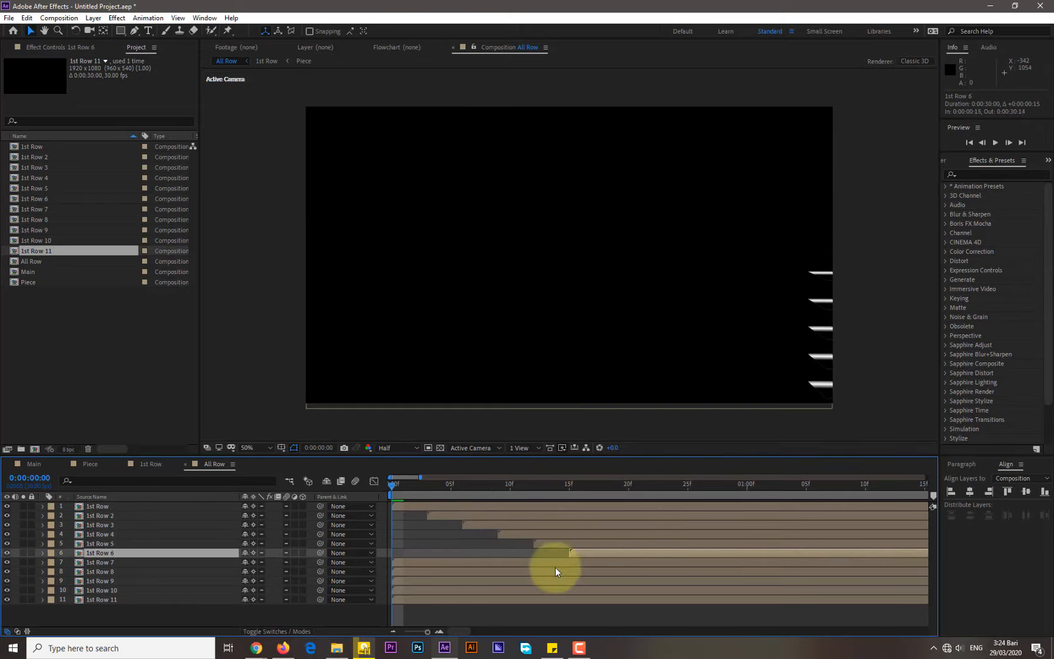
pyautogui.moveTo(413, 561); pyautogui.dragTo(624, 562)
pyautogui.moveTo(472, 572); pyautogui.dragTo(673, 571)
pyautogui.moveTo(424, 581); pyautogui.dragTo(692, 595)
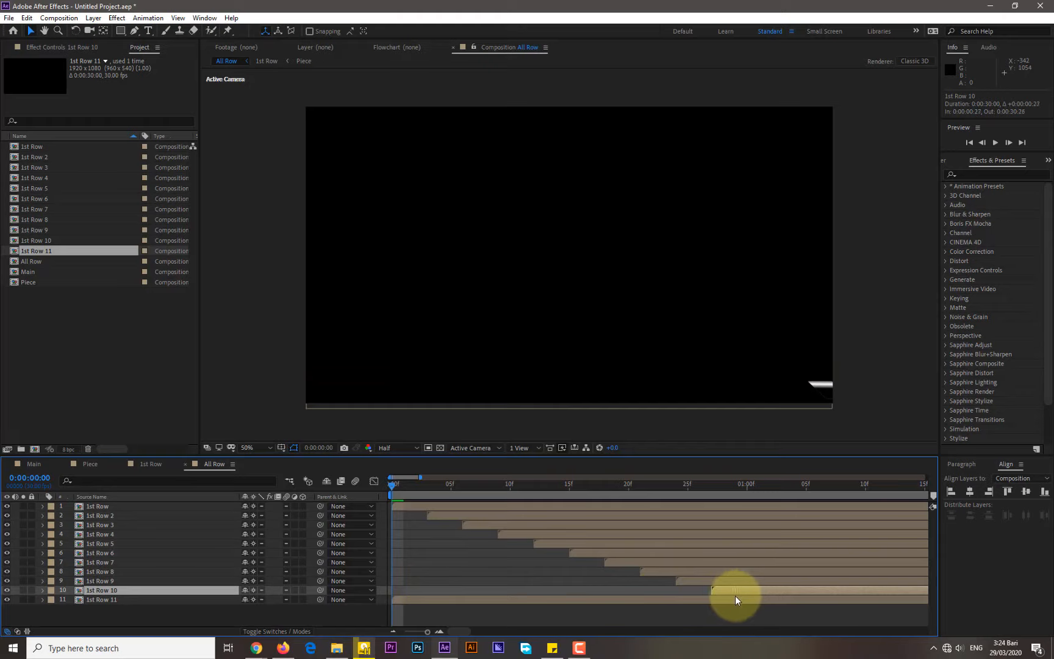
pyautogui.moveTo(404, 596); pyautogui.dragTo(745, 598)
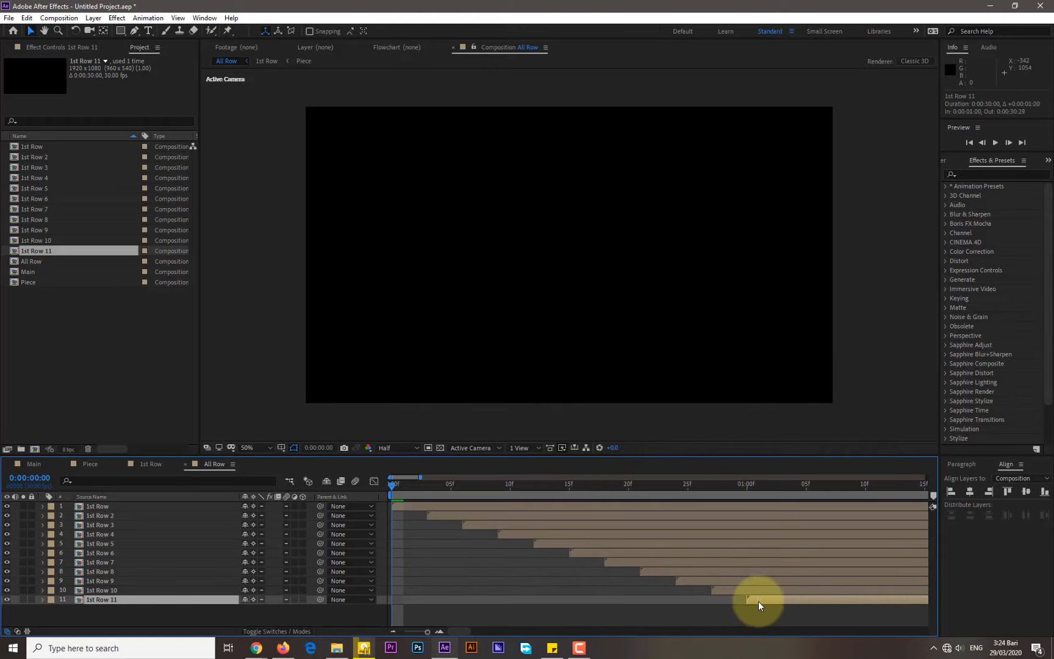
pyautogui.press('space')
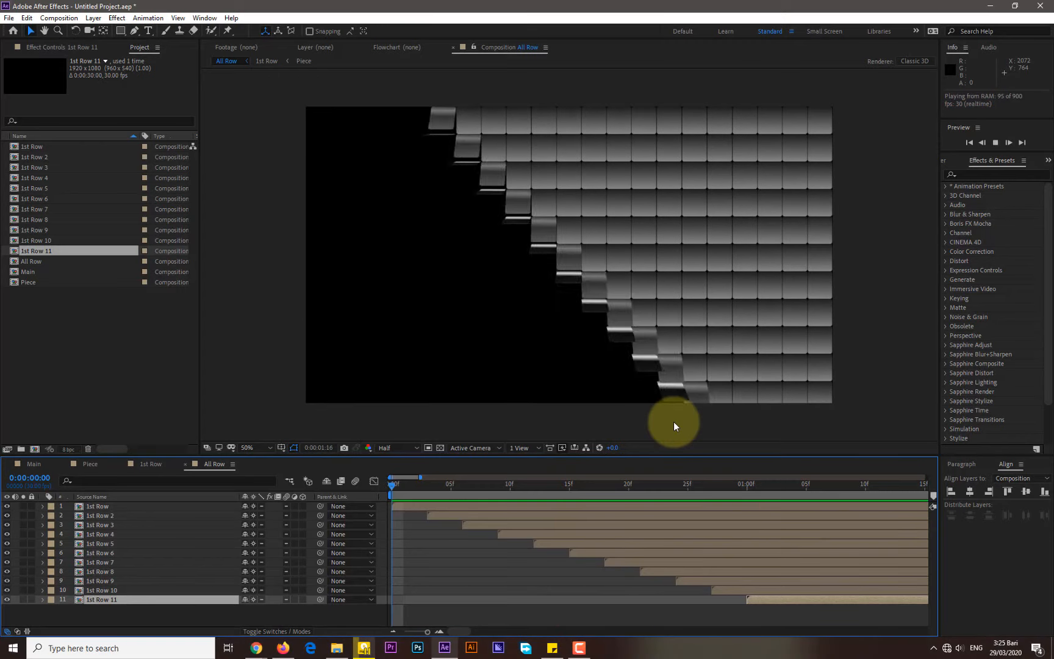
# Create a 1920x1080, 30 fps, 30-second composition named Comp 1 and place All Row in it.
pyautogui.click(35, 448)
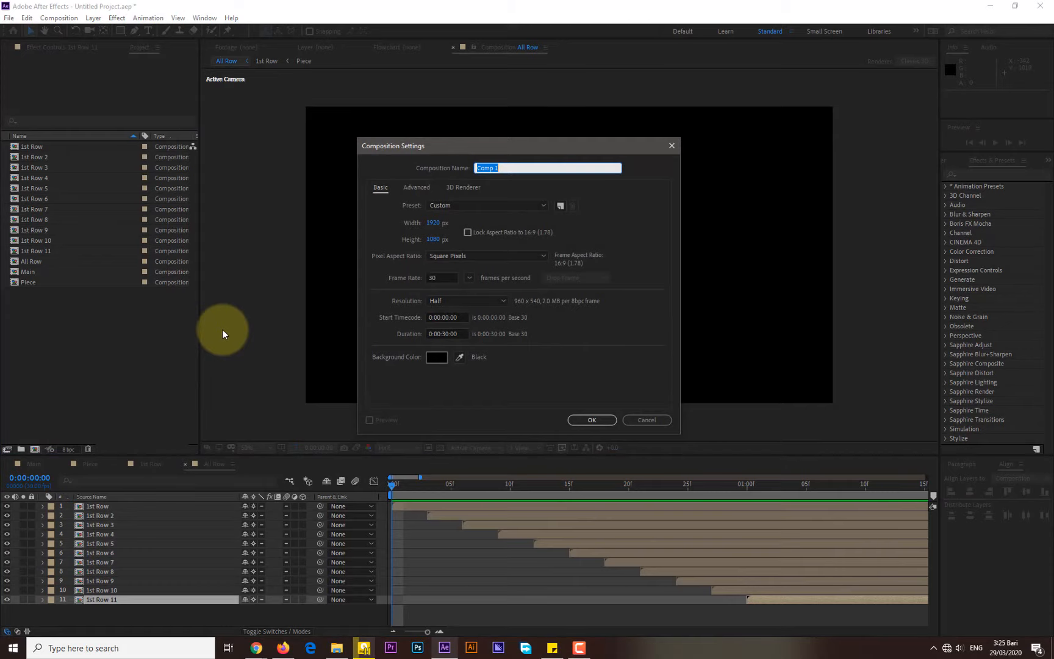
pyautogui.write('C')
pyautogui.click(590, 420)
pyautogui.moveTo(31, 262); pyautogui.dragTo(79, 512)
# Create a 1920x1080, 30-second composition named Image Placeholder 1.
pyautogui.click(55, 430)
pyautogui.click(34, 448)
pyautogui.write('Image Placeholder')
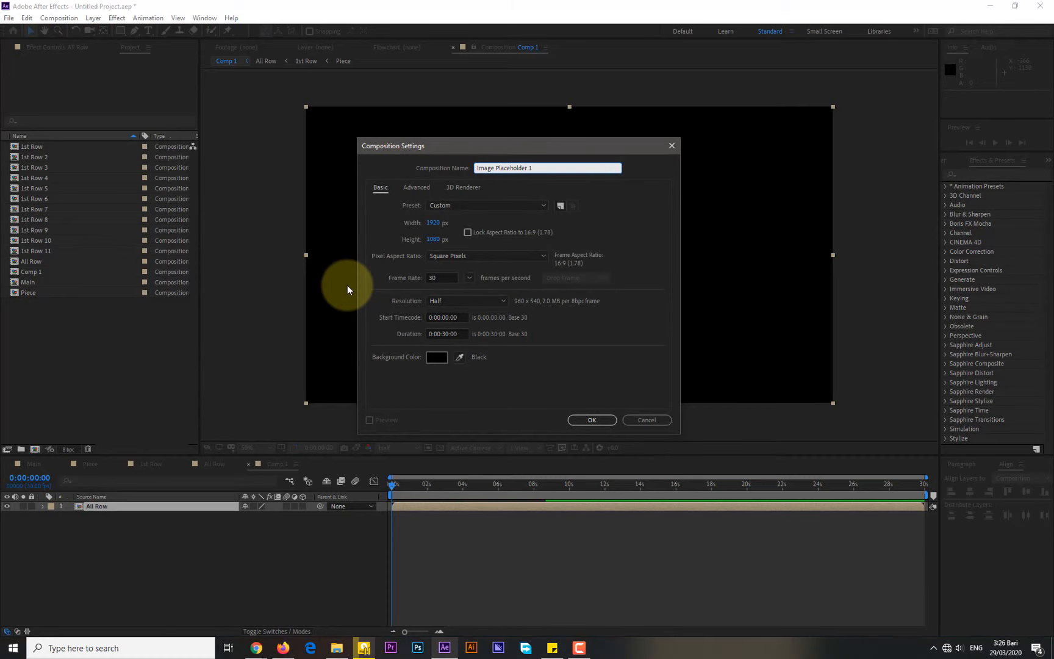
pyautogui.click(591, 419)
# Import the adult-backpacker, Clapper-355883 and woman-in-brown-sleeveless-dress images from the desktop Wallpaper folder into the After Effects project.
pyautogui.click(990, 6)
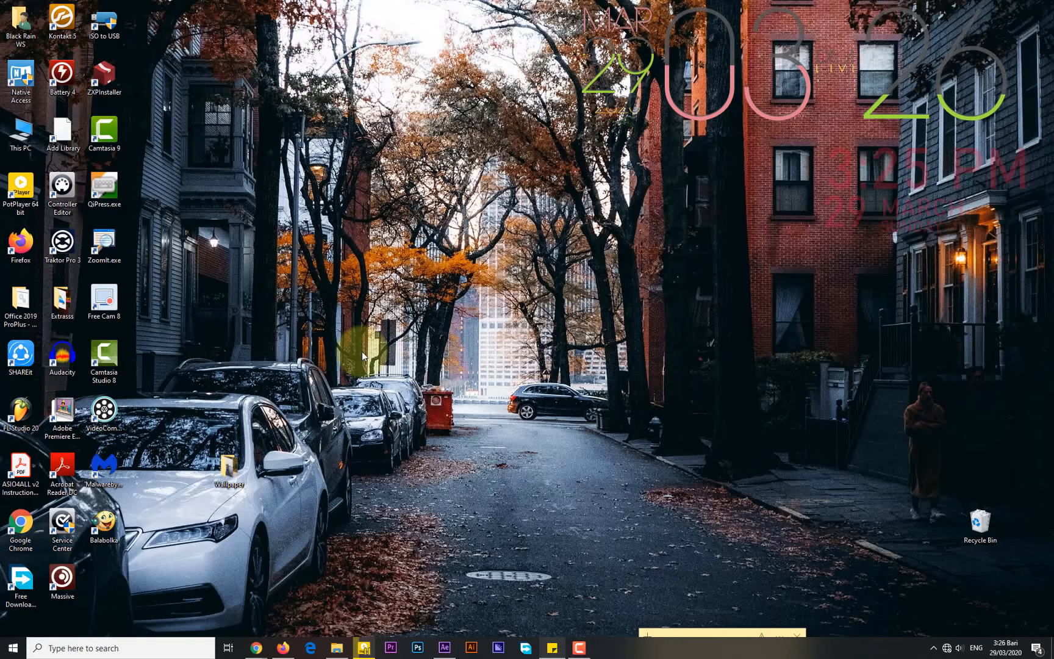
pyautogui.doubleClick(227, 467)
pyautogui.moveTo(164, 300)
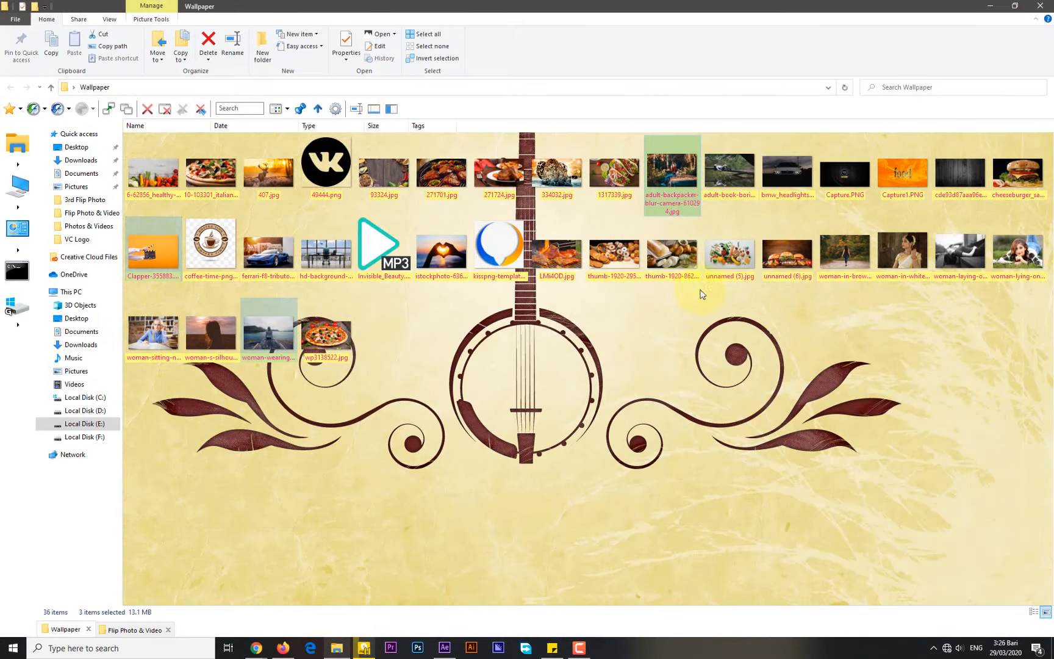
pyautogui.click(176, 262)
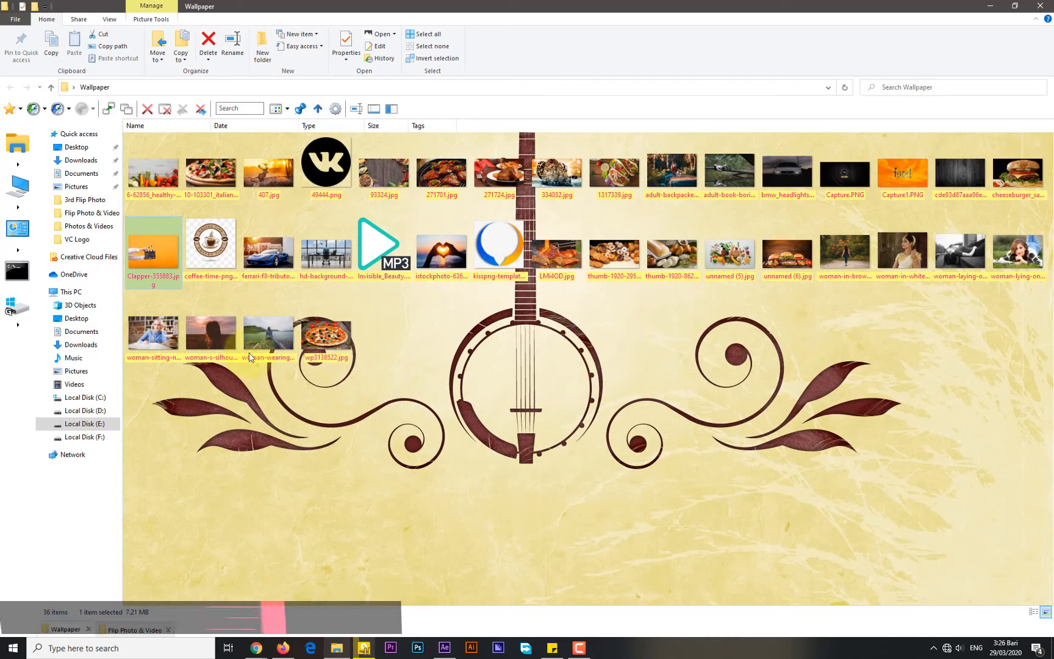
pyautogui.keyDown('ctrl'); pyautogui.click(671, 174); pyautogui.keyUp('ctrl')
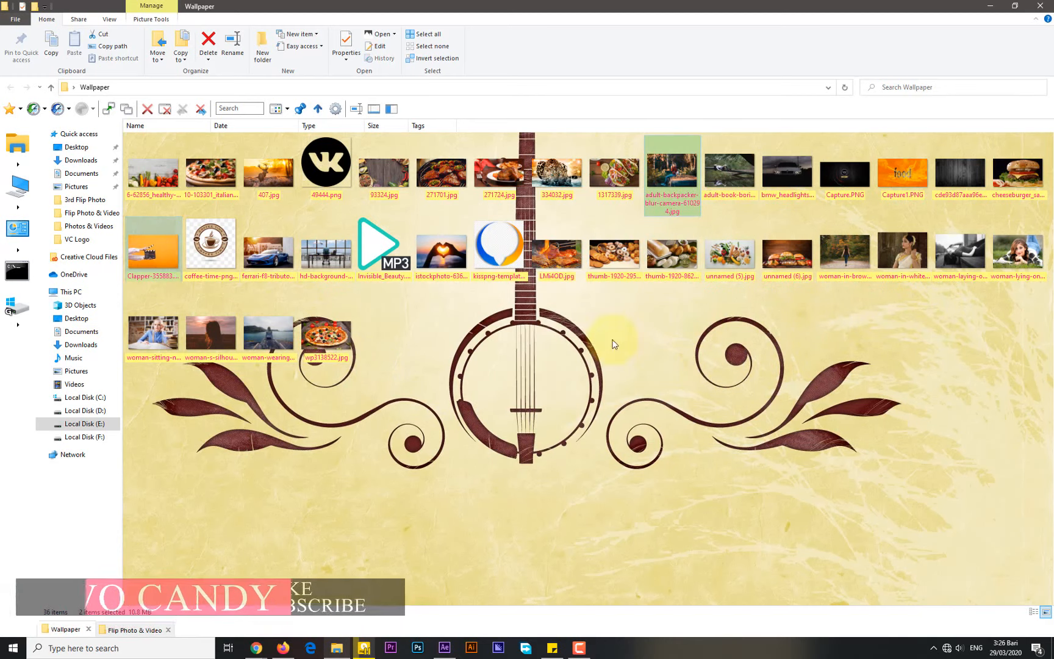
pyautogui.keyDown('ctrl'); pyautogui.click(280, 341); pyautogui.keyUp('ctrl')
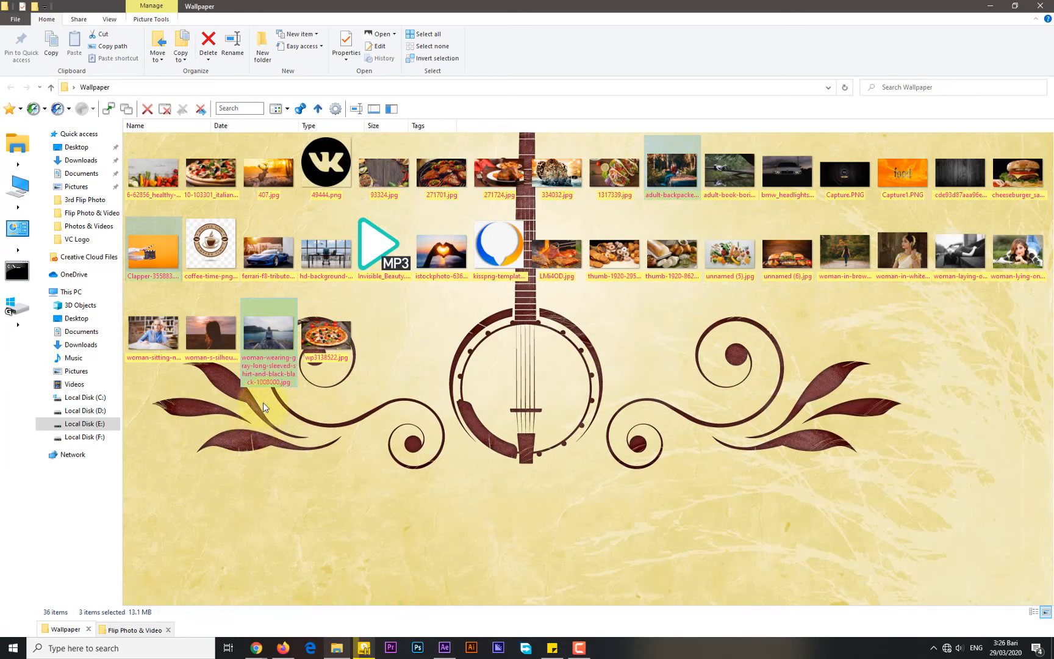
pyautogui.keyDown('ctrl'); pyautogui.click(269, 334); pyautogui.keyUp('ctrl')
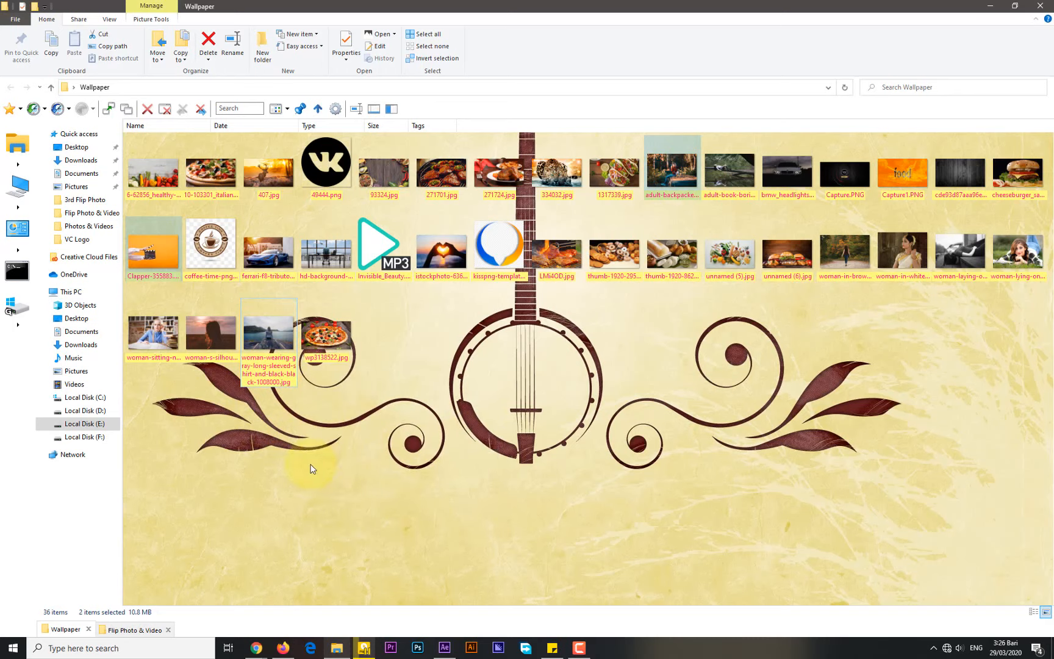
pyautogui.keyDown('ctrl'); pyautogui.click(833, 265); pyautogui.keyUp('ctrl')
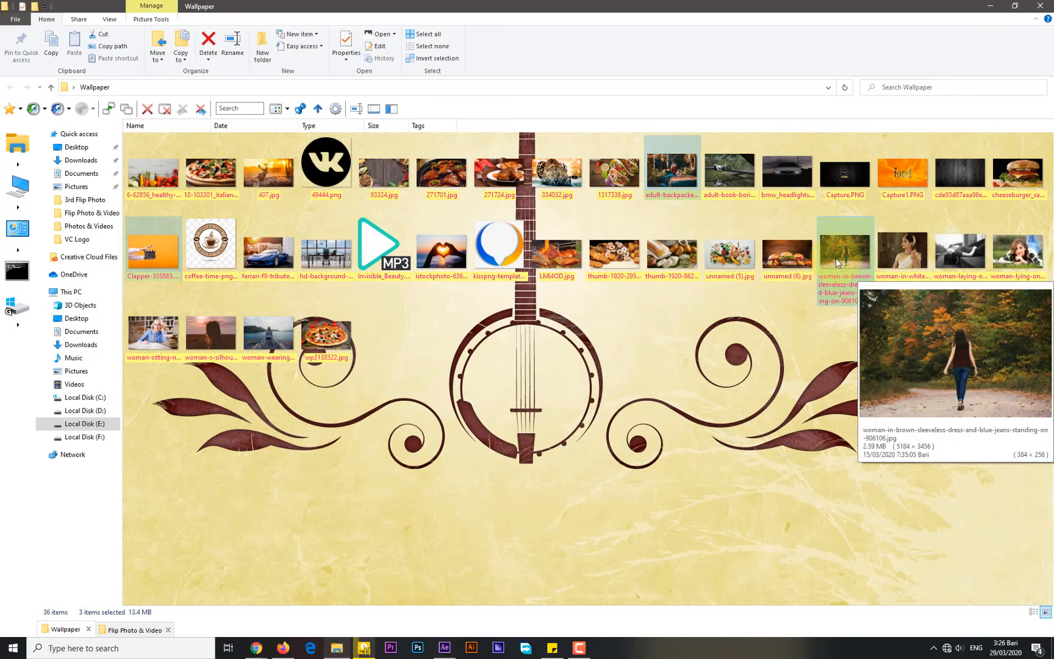
pyautogui.moveTo(836, 258); pyautogui.dragTo(115, 389)
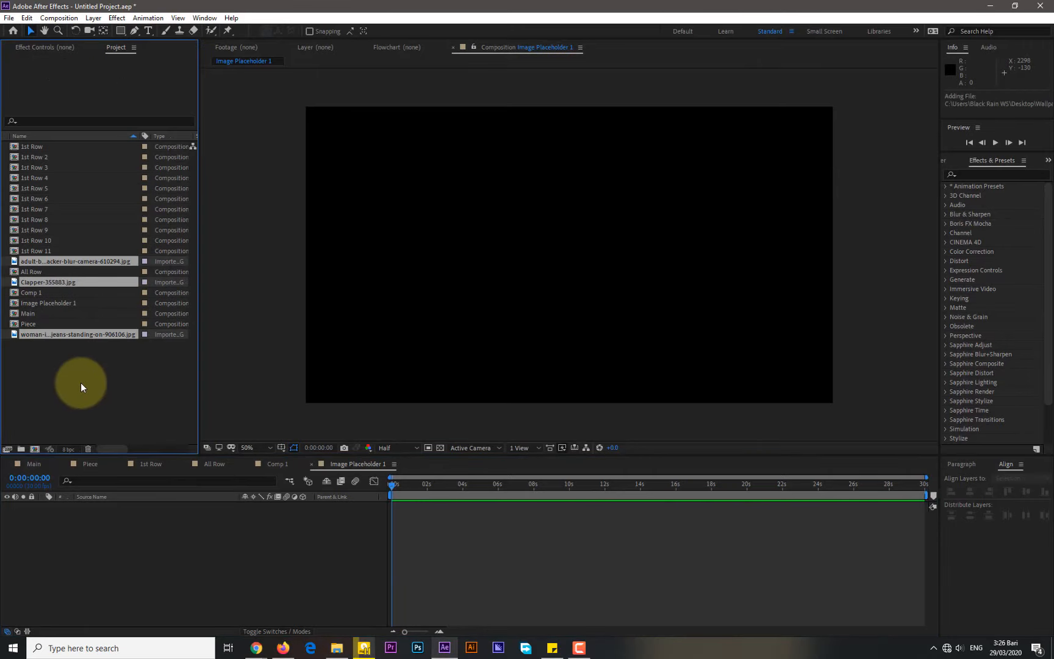
# Add the adult-backpacker image to Image Placeholder 1 and fit it to the composition's width.
pyautogui.click(65, 261)
pyautogui.click(55, 281)
pyautogui.click(55, 302)
pyautogui.click(62, 262)
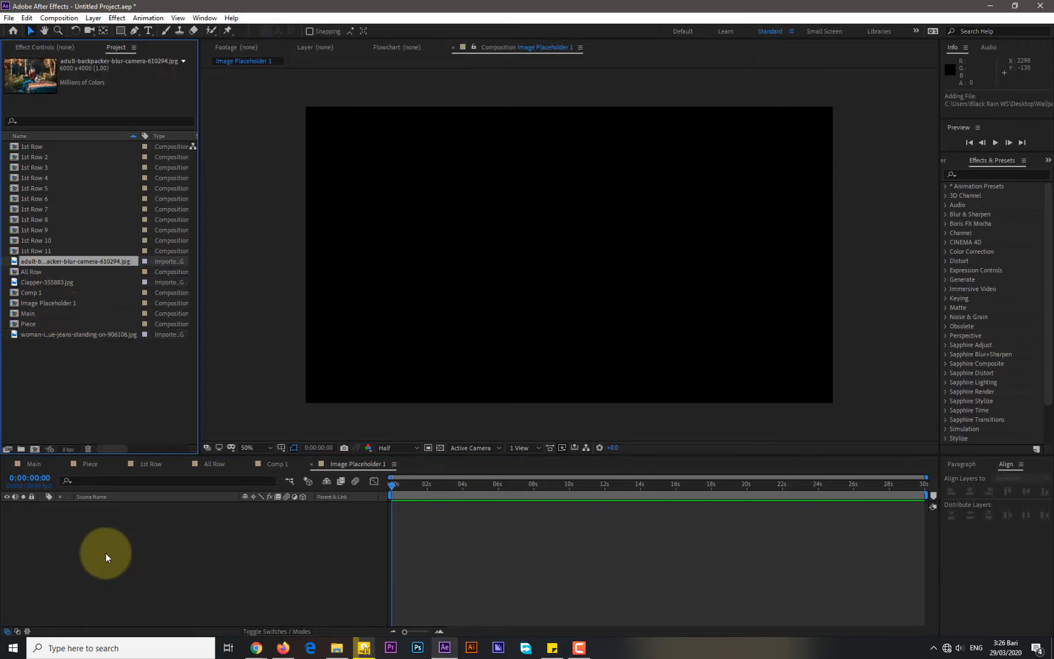
pyautogui.moveTo(58, 258); pyautogui.dragTo(61, 519)
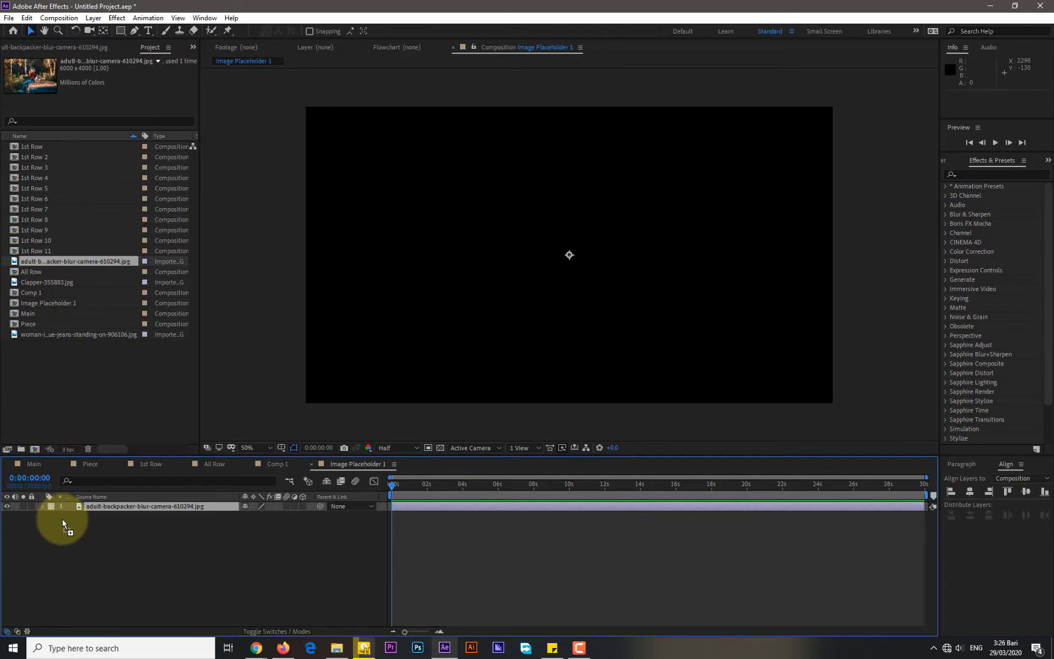
pyautogui.hotkey('ctrl', 'alt', 'shift', 'h')
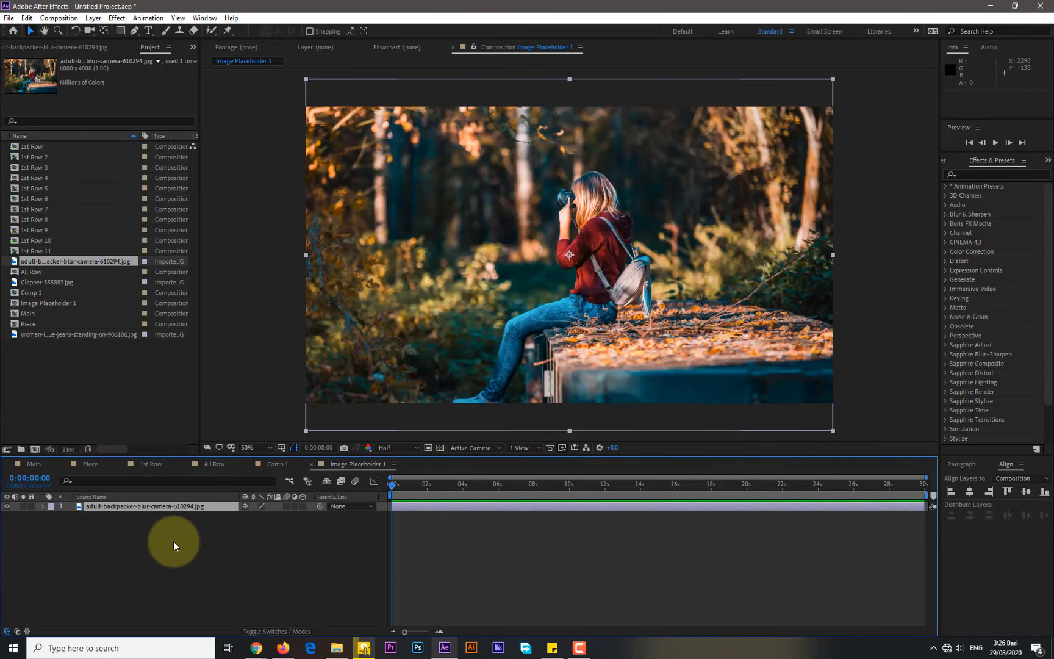
# Place Image Placeholder 1 in Comp 1 beneath the All Row layer.
pyautogui.click(277, 465)
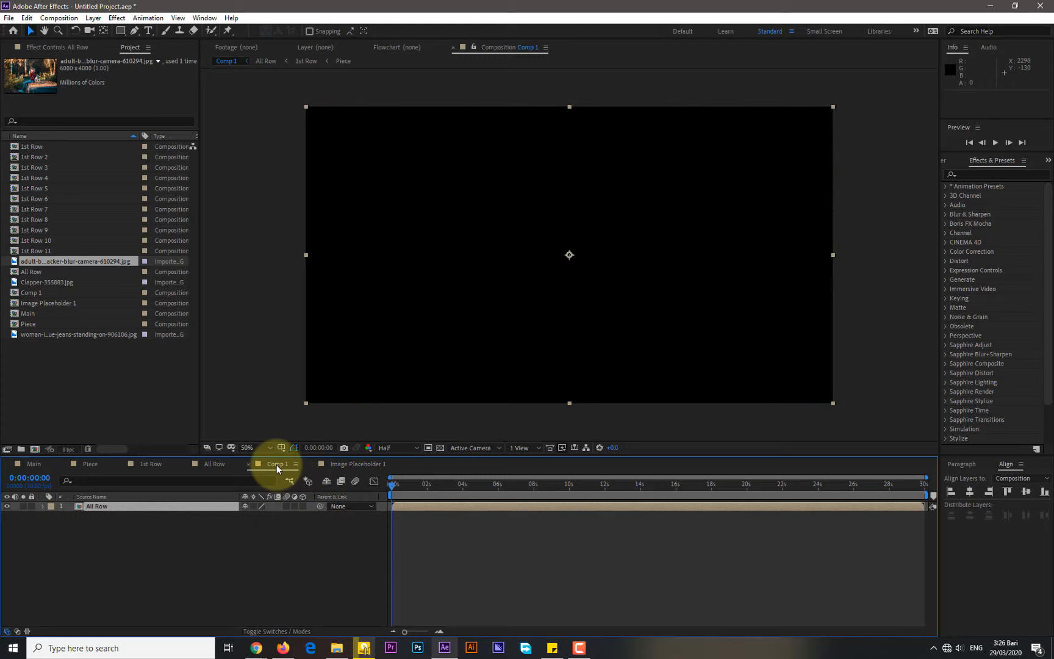
pyautogui.click(220, 463)
pyautogui.click(150, 464)
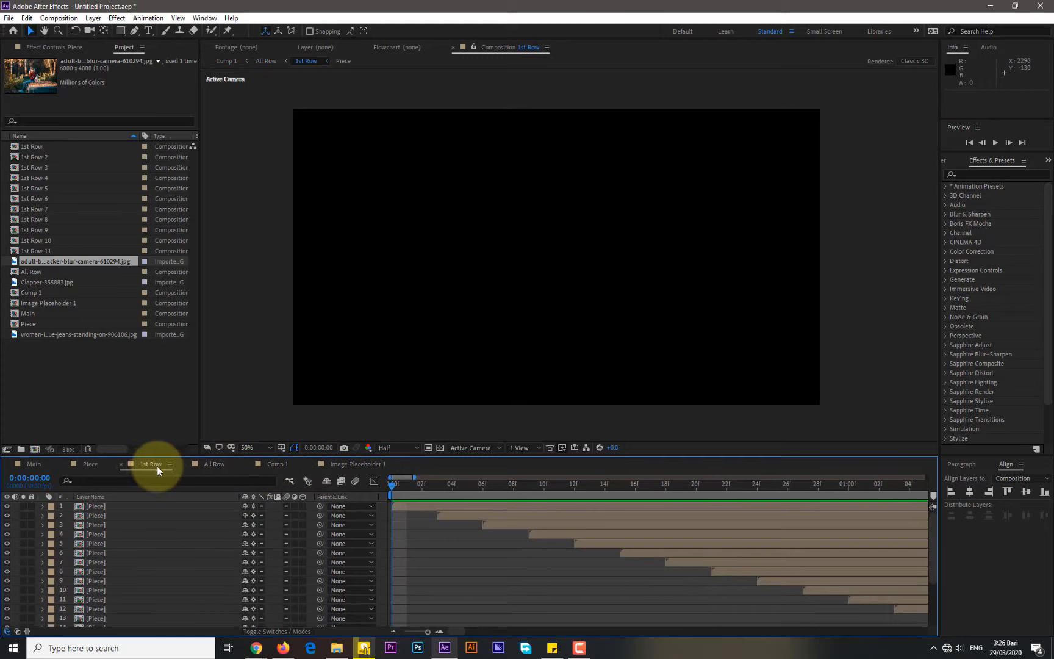
pyautogui.click(209, 465)
pyautogui.click(278, 465)
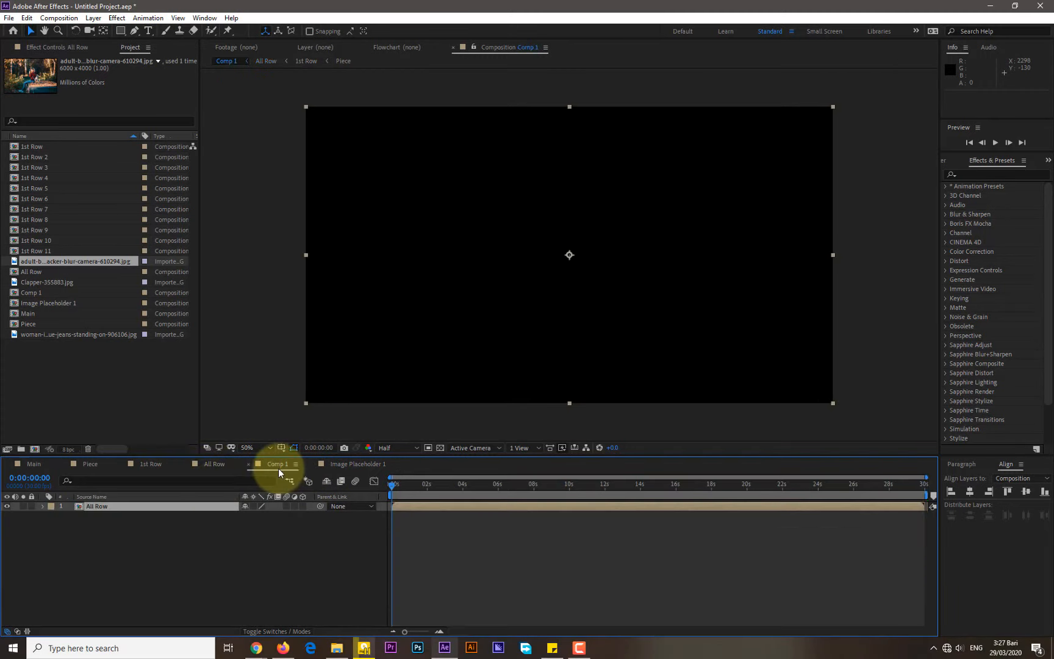
pyautogui.click(107, 532)
pyautogui.moveTo(45, 299); pyautogui.dragTo(57, 533)
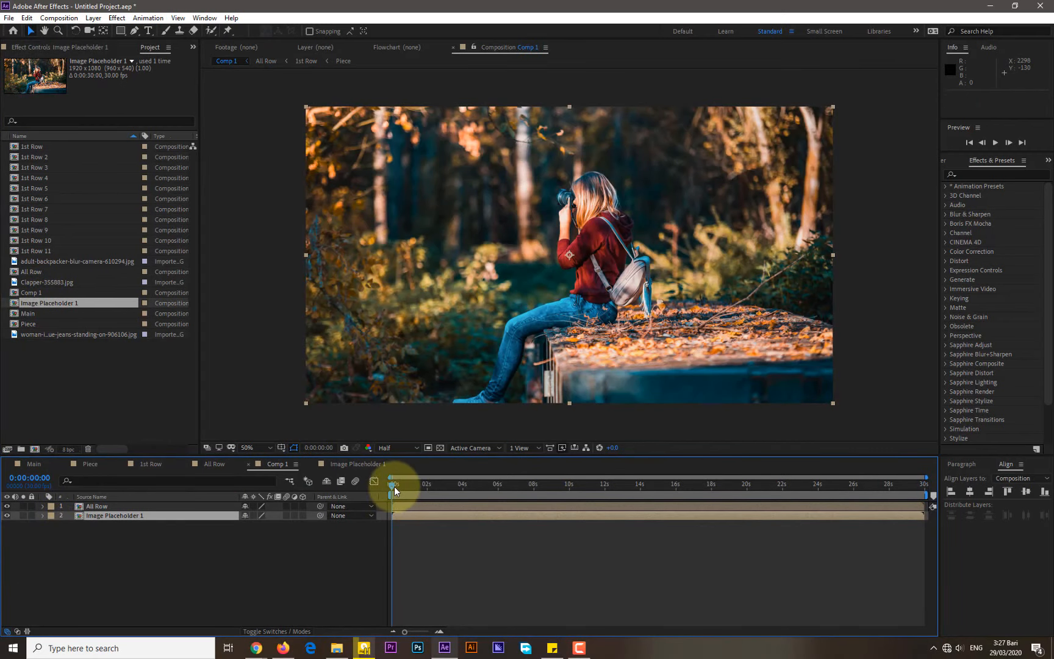
# Set the All Row layer's blending mode to Stencil Alpha over Image Placeholder 1 and preview the flip reveal.
pyautogui.click(289, 631)
pyautogui.click(255, 506)
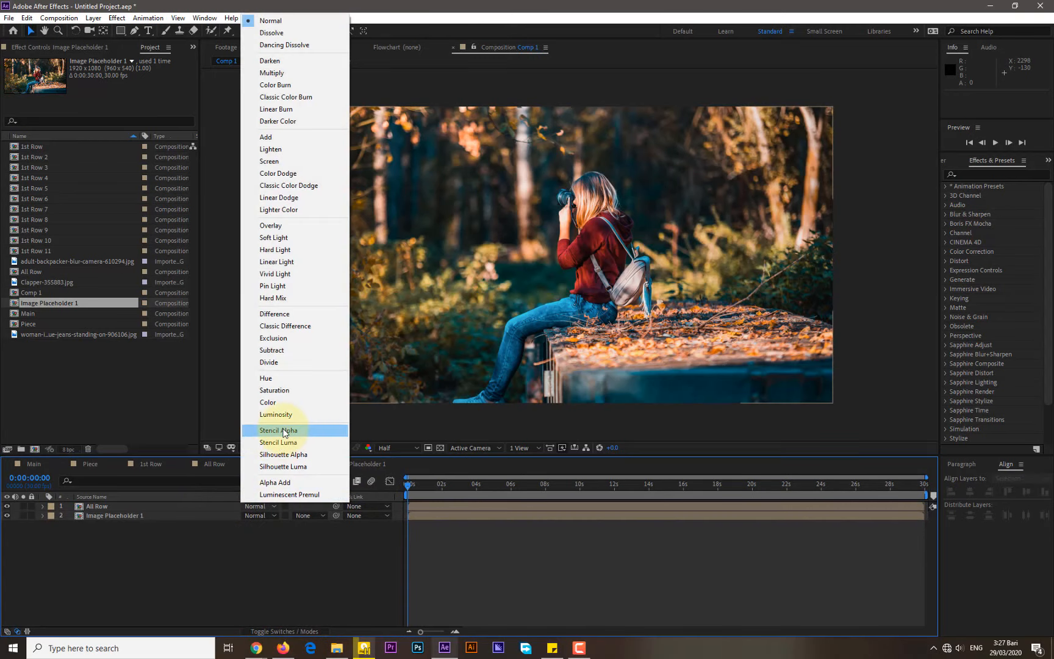
pyautogui.click(285, 433)
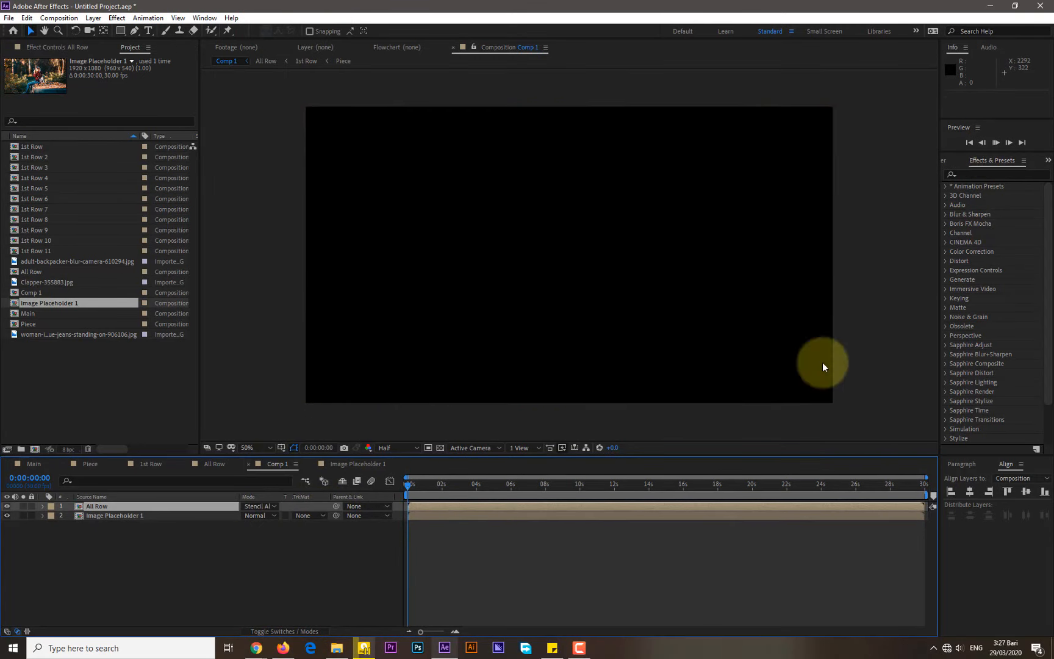
pyautogui.press('space')
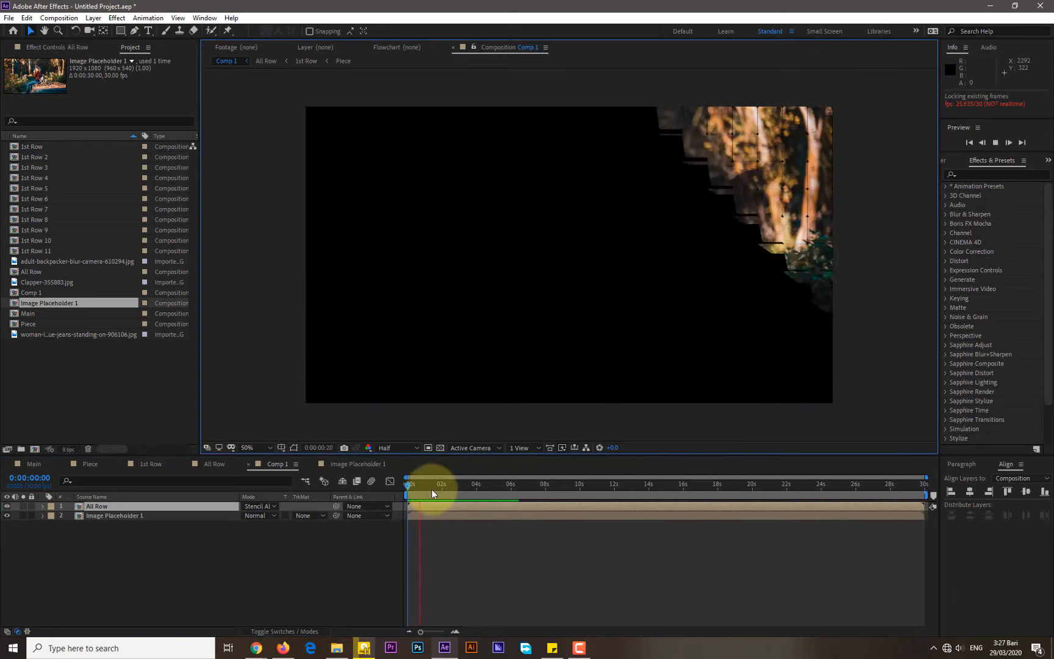
pyautogui.press('space')
# At about 0:00:03:19, duplicate the All Row layer and set the upper copy's blending mode to Multiply.
pyautogui.moveTo(436, 482); pyautogui.dragTo(470, 487)
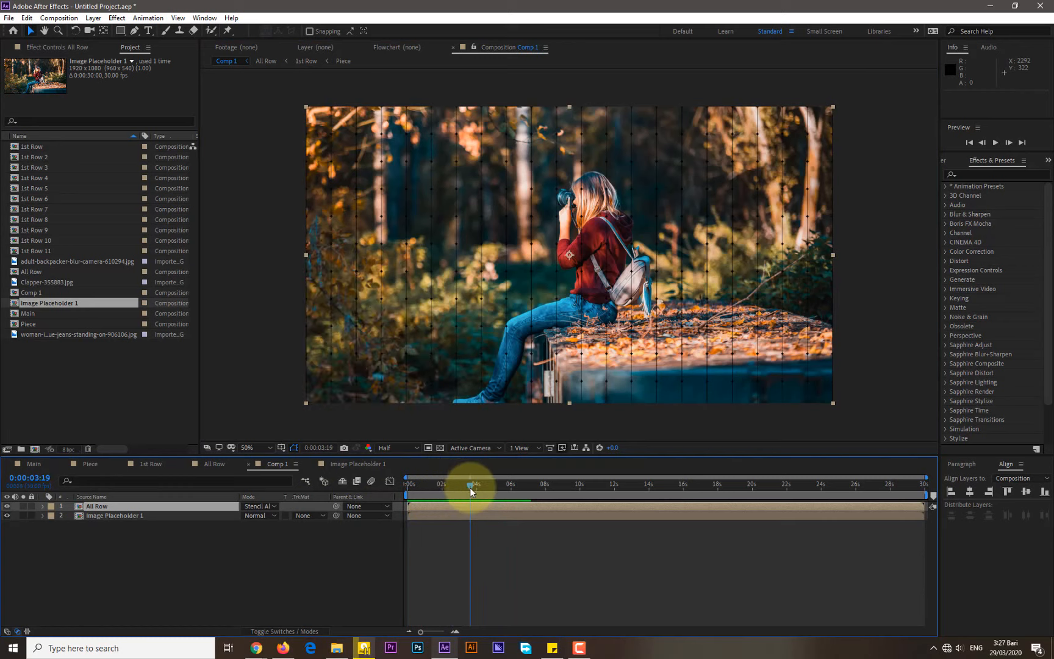
pyautogui.click(151, 507)
pyautogui.hotkey('ctrl', 'd')
pyautogui.click(263, 511)
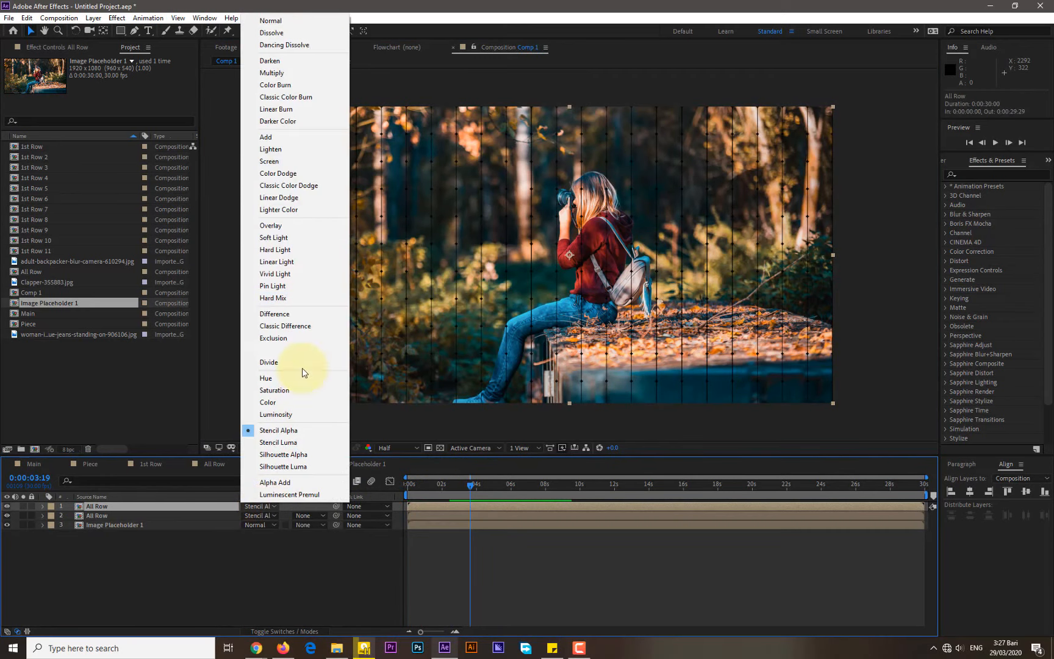
pyautogui.click(284, 74)
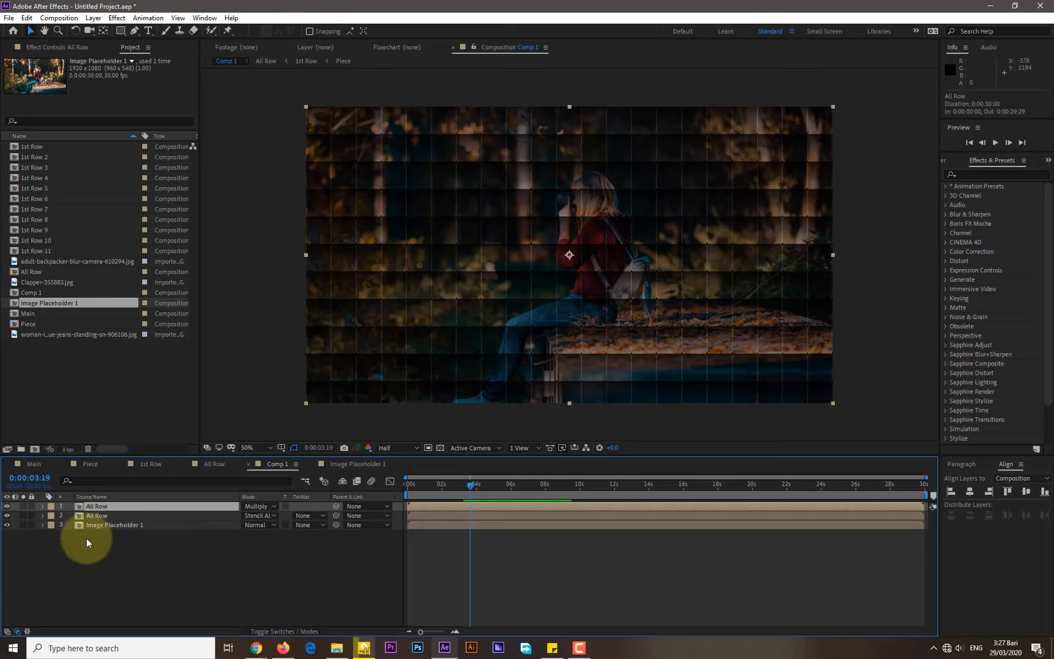
# Apply the Levels effect to the Multiply copy of All Row.
pyautogui.click(973, 175)
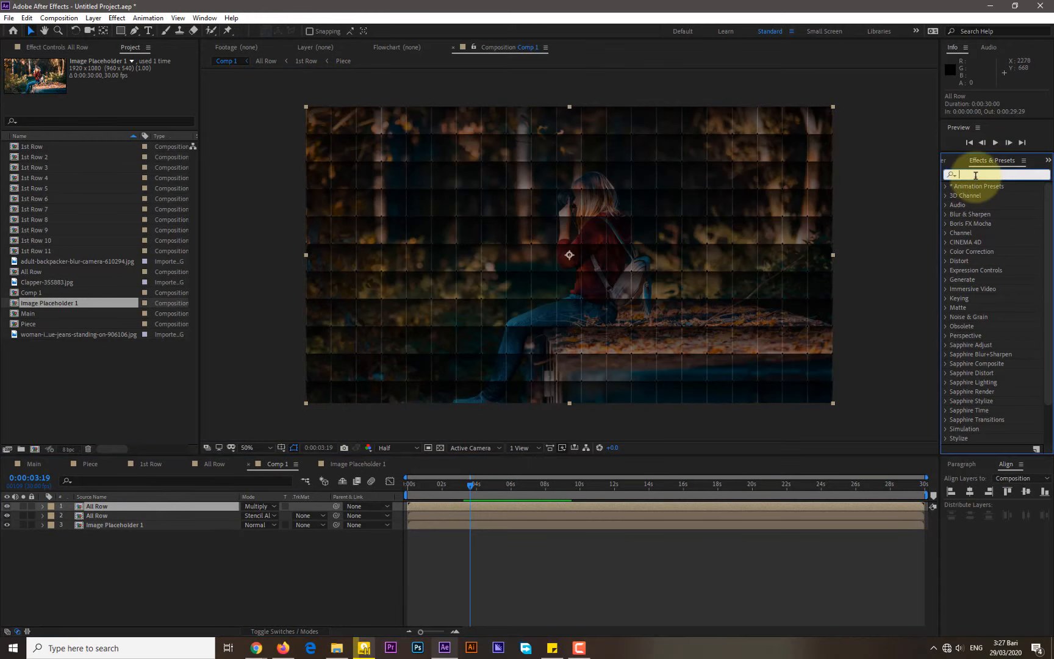
pyautogui.write('Levels')
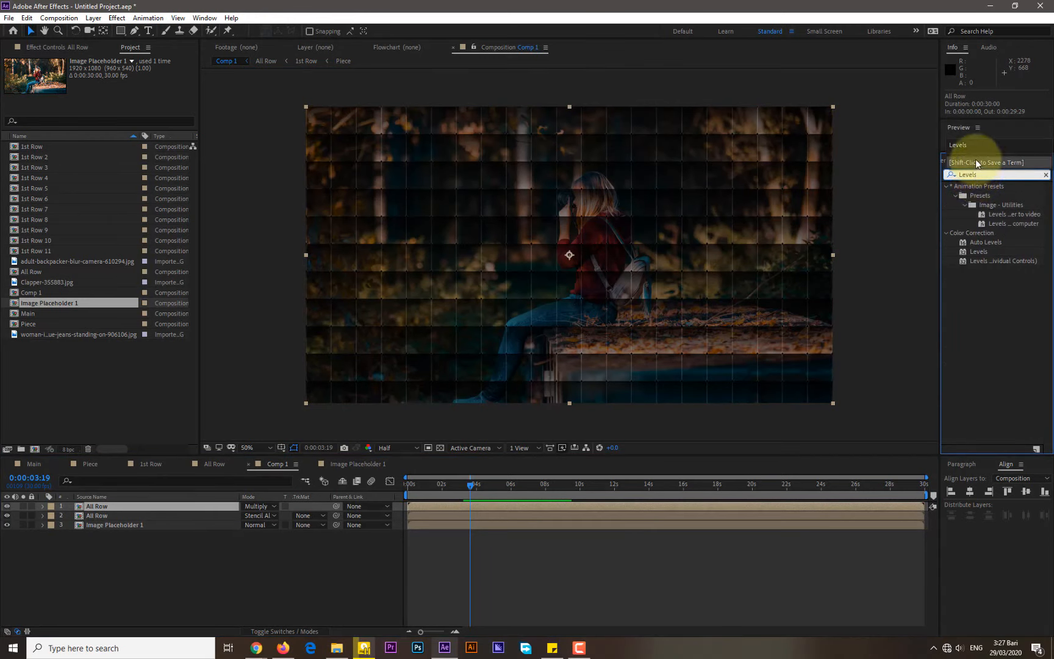
pyautogui.moveTo(978, 252); pyautogui.dragTo(135, 507)
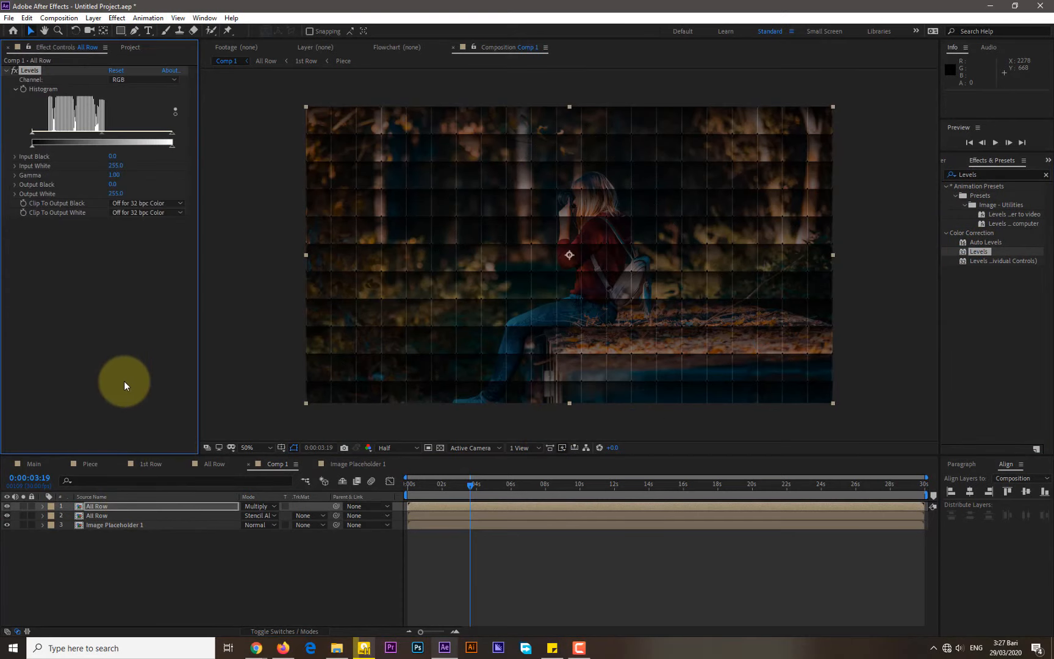
# Set the Multiply layer's Levels to Input Black 31, Input White 92 and Output Black 100.
pyautogui.moveTo(30, 146); pyautogui.dragTo(52, 148)
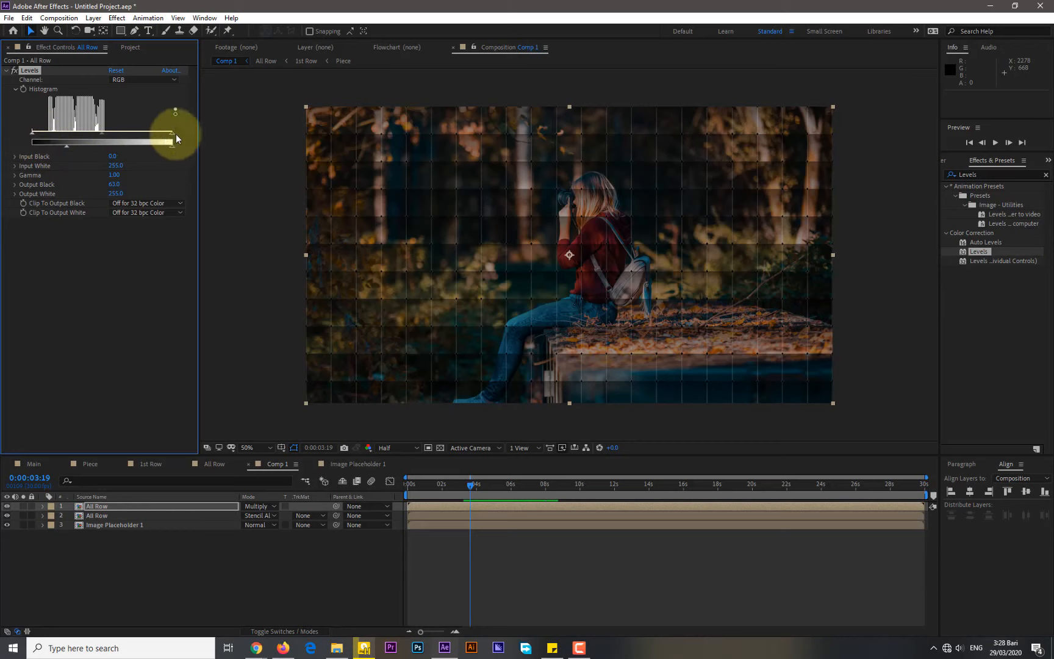
pyautogui.moveTo(176, 136); pyautogui.dragTo(97, 143)
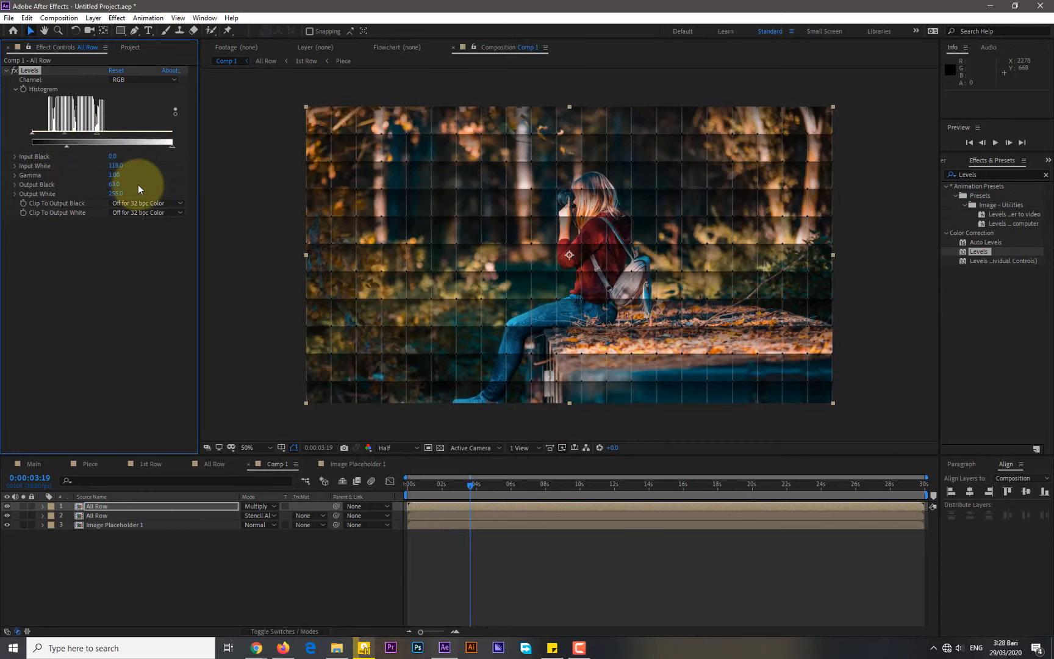
pyautogui.moveTo(33, 134); pyautogui.dragTo(82, 132)
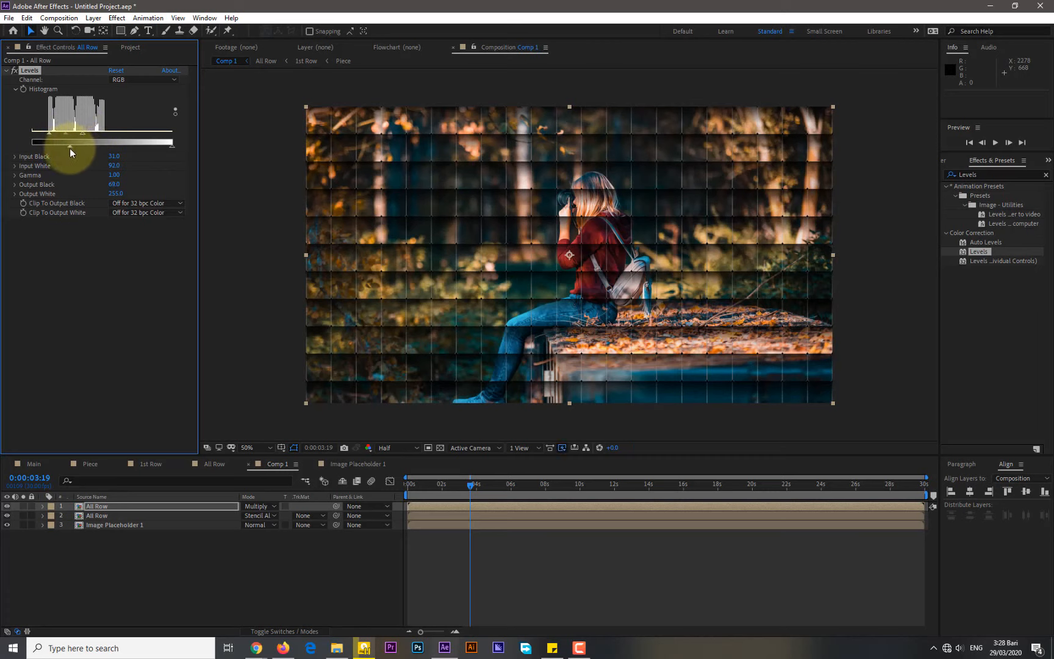
pyautogui.moveTo(70, 148); pyautogui.dragTo(79, 151)
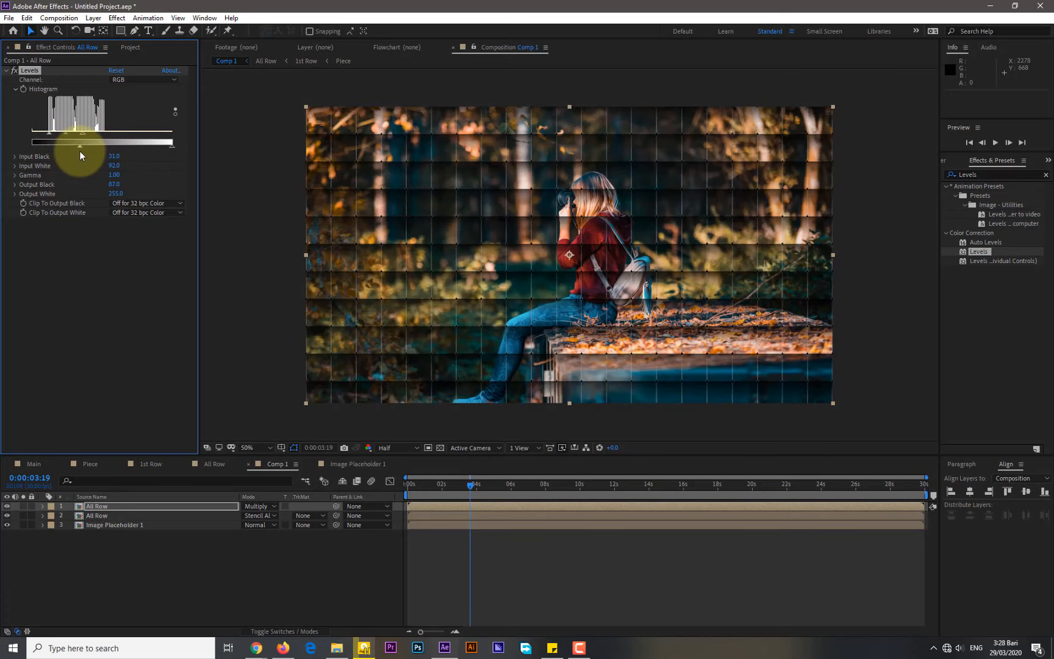
pyautogui.moveTo(81, 147); pyautogui.dragTo(93, 151)
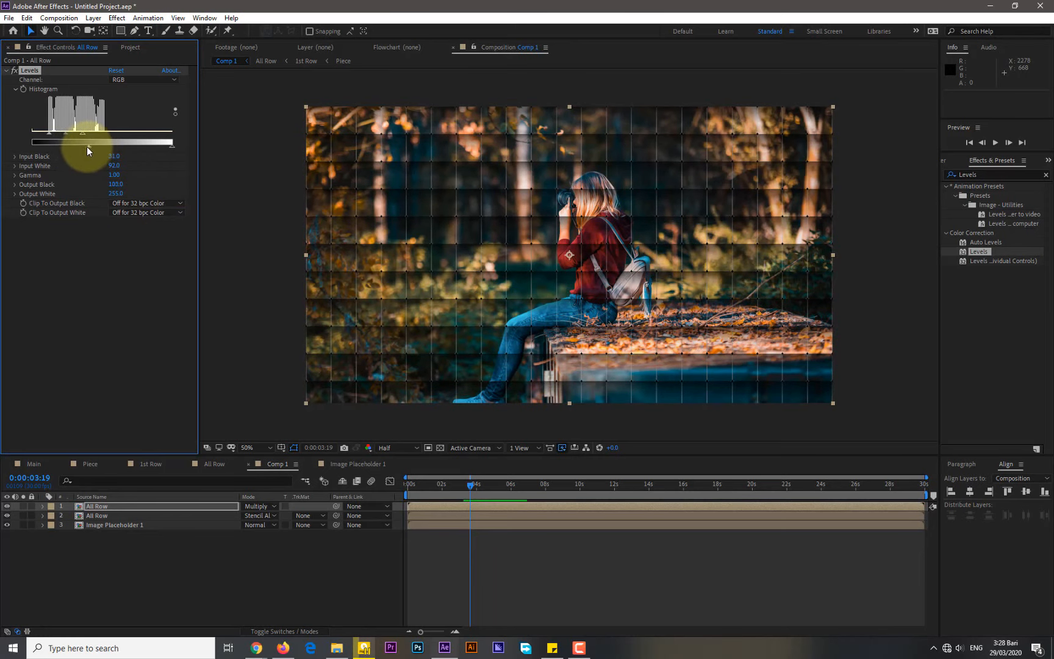
pyautogui.moveTo(87, 147); pyautogui.dragTo(86, 147)
pyautogui.click(110, 546)
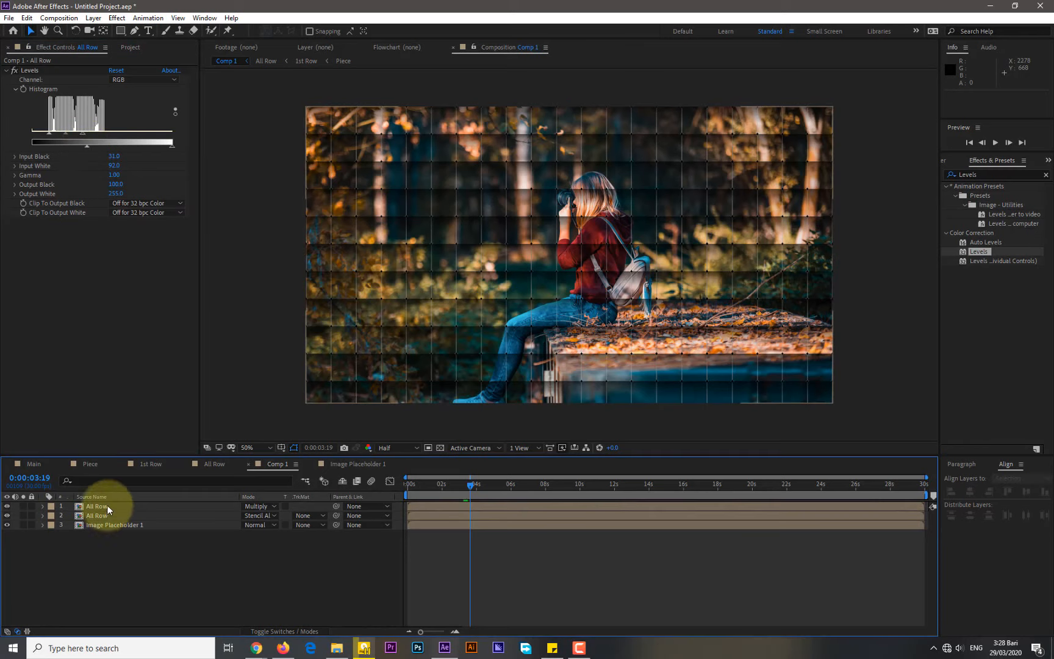
# Compare the image with the Multiply All Row layer hidden and shown.
pyautogui.click(7, 506)
pyautogui.click(7, 506)
pyautogui.click(7, 506)
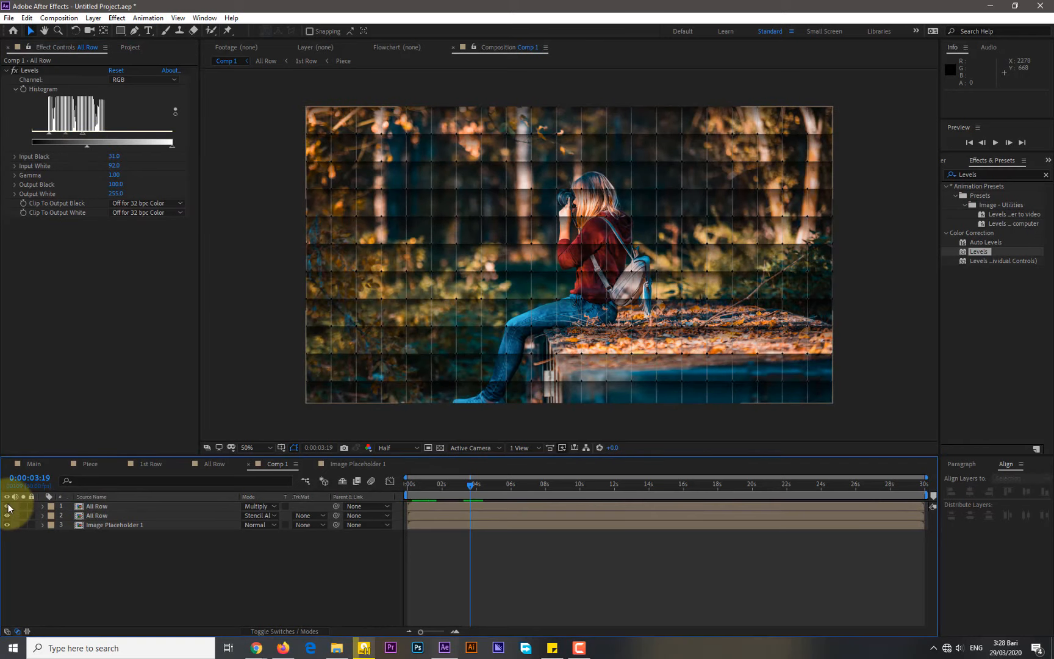
pyautogui.click(7, 507)
# Duplicate the Multiply All Row layer, set the copy's blending mode to Screen, and add a second Levels effect to it.
pyautogui.click(94, 507)
pyautogui.hotkey('ctrl', 'd')
pyautogui.click(262, 507)
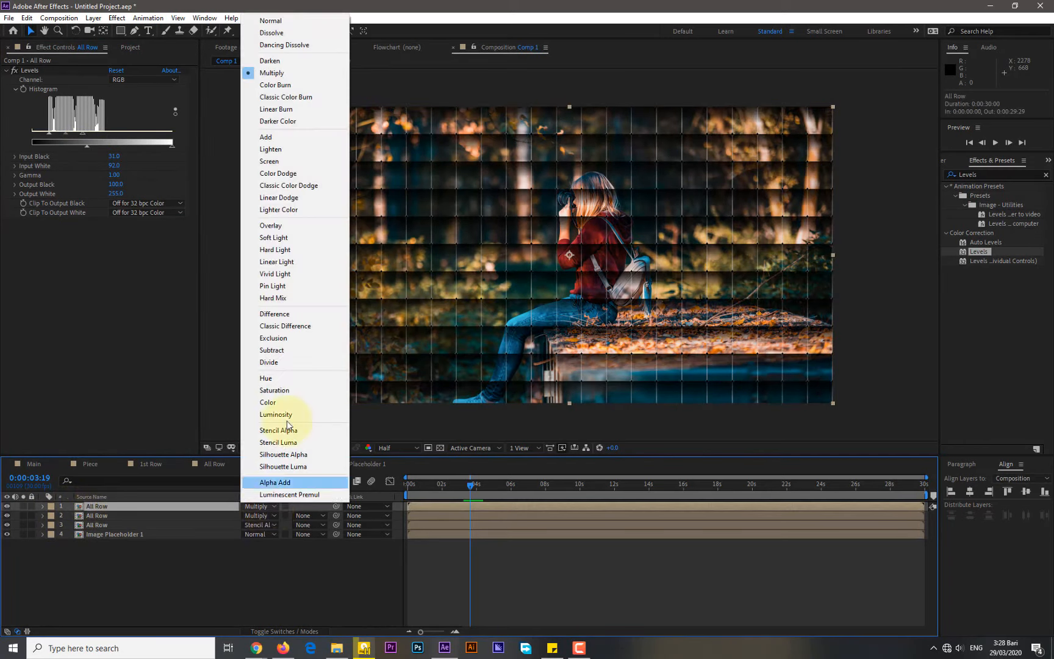
pyautogui.click(326, 154)
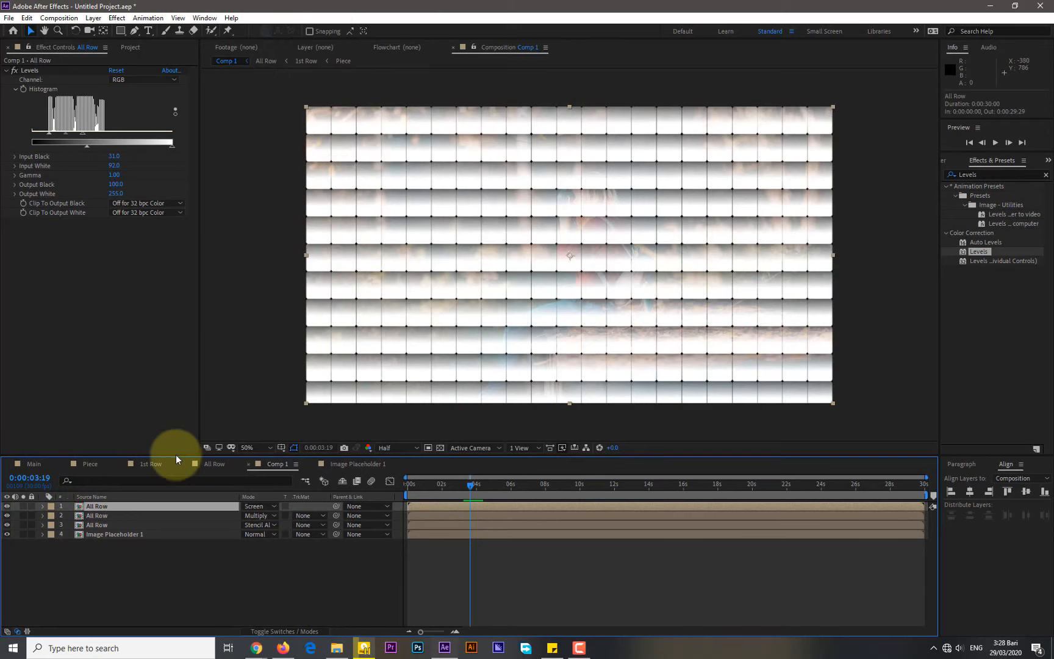
pyautogui.moveTo(978, 251); pyautogui.dragTo(167, 510)
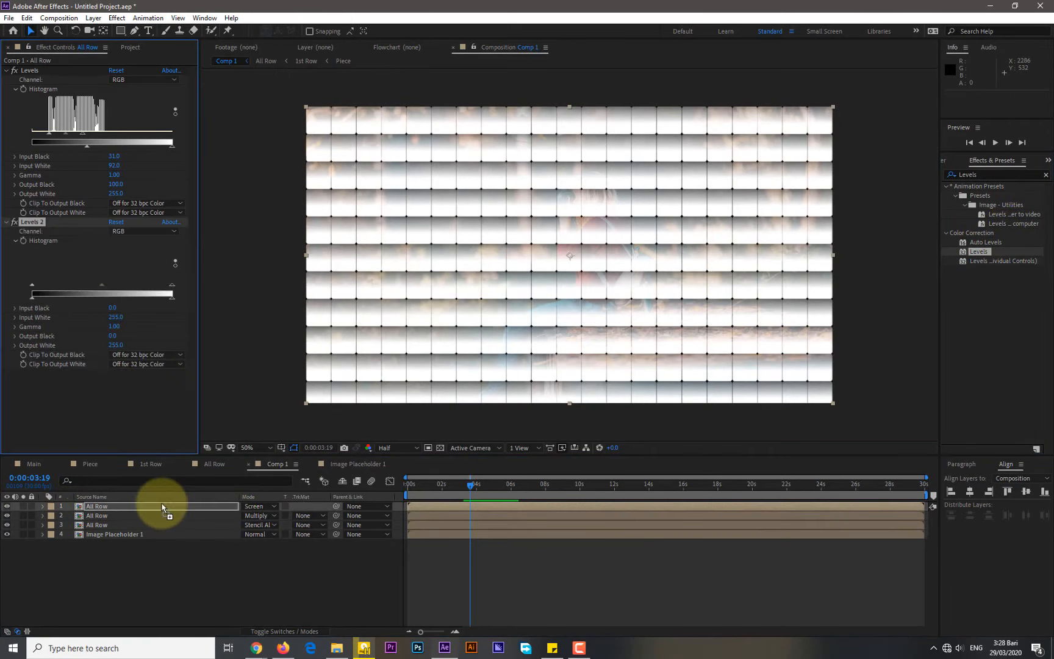
# Set Levels 2 on the Screen layer to Input Black 159, Input White 241, Gamma 1.94 and Output White 21.
pyautogui.moveTo(169, 297)
pyautogui.mouseDown()
pyautogui.moveTo(57, 298)
pyautogui.moveTo(87, 287)
pyautogui.moveTo(173, 287)
pyautogui.moveTo(153, 289)
pyautogui.mouseUp()
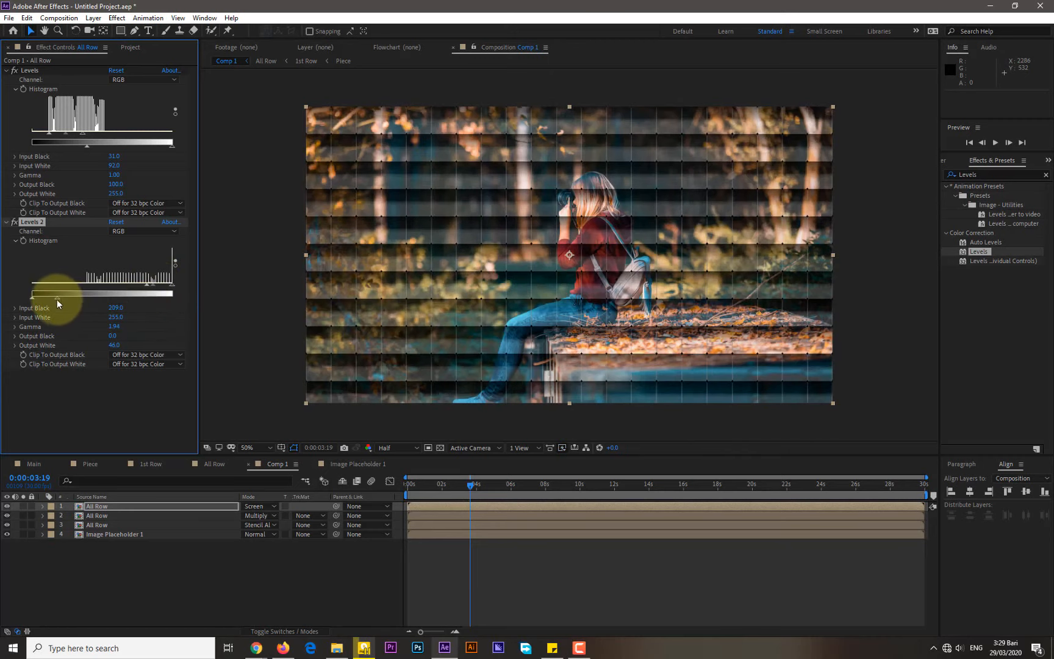
pyautogui.moveTo(57, 299); pyautogui.dragTo(44, 297)
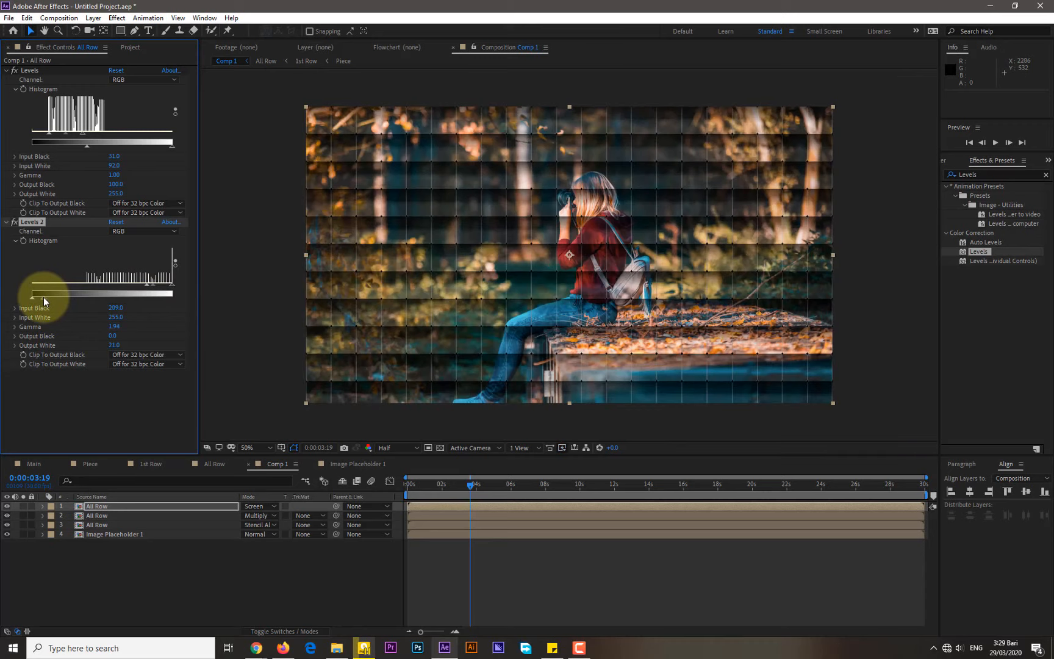
pyautogui.moveTo(145, 286); pyautogui.dragTo(118, 285)
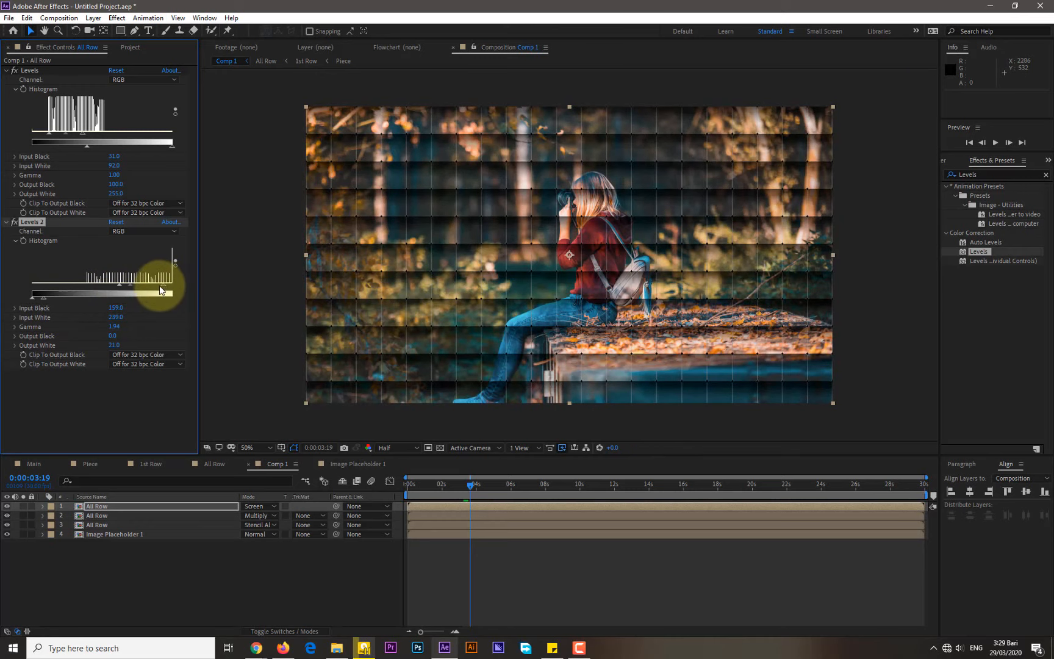
pyautogui.moveTo(159, 288)
pyautogui.mouseDown()
pyautogui.moveTo(146, 291)
pyautogui.moveTo(164, 294)
pyautogui.mouseUp()
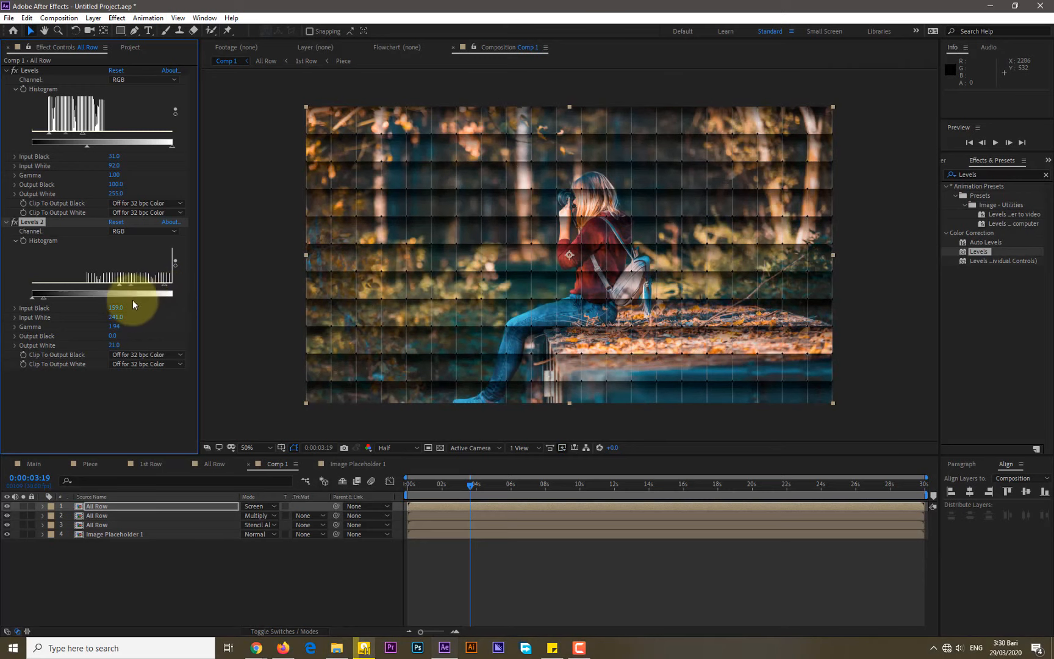
# Readjust Levels 2 on the Screen layer to Input Black 194, Input White 255, Gamma 1.40, Output Black 22 and Output White 52.
pyautogui.moveTo(61, 299); pyautogui.dragTo(32, 297)
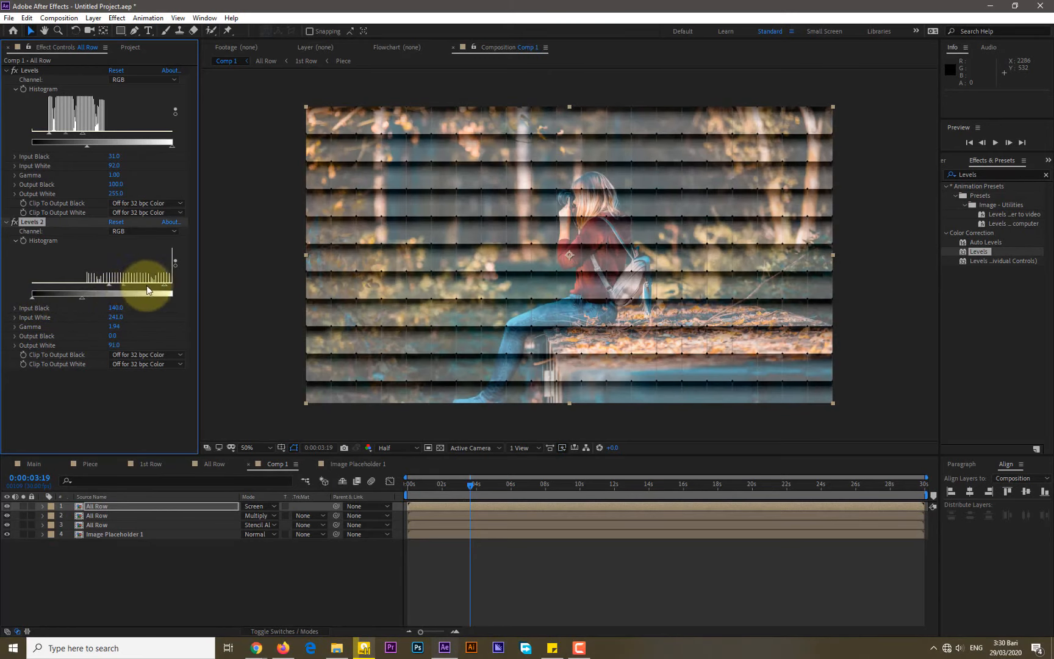
pyautogui.moveTo(163, 284)
pyautogui.mouseDown()
pyautogui.moveTo(138, 289)
pyautogui.moveTo(171, 291)
pyautogui.mouseUp()
pyautogui.moveTo(108, 284); pyautogui.dragTo(151, 287)
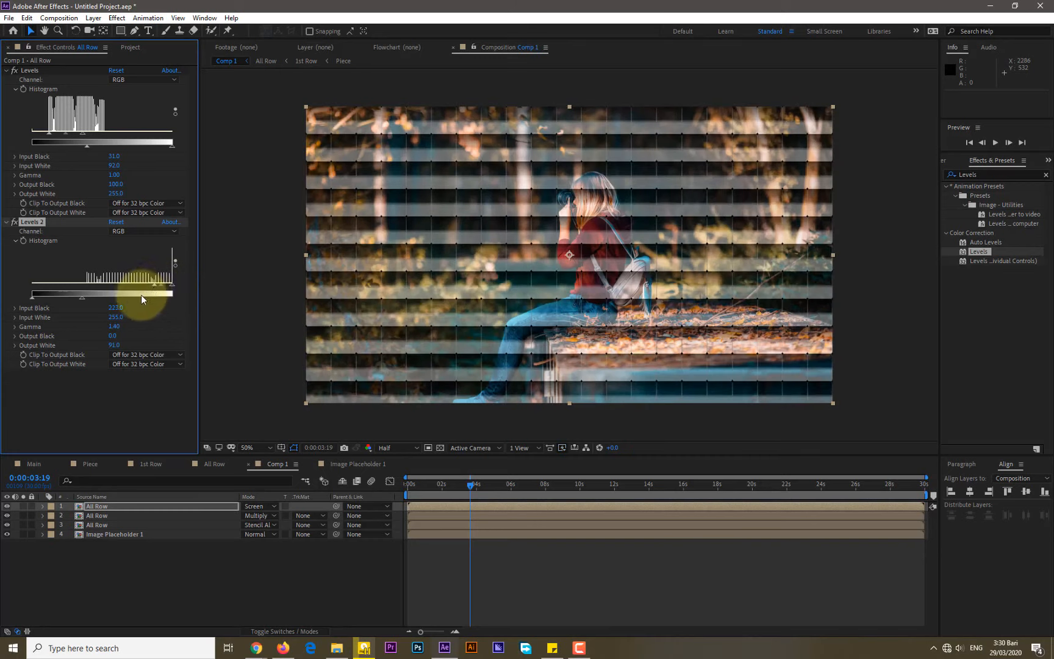
pyautogui.moveTo(41, 300); pyautogui.dragTo(44, 300)
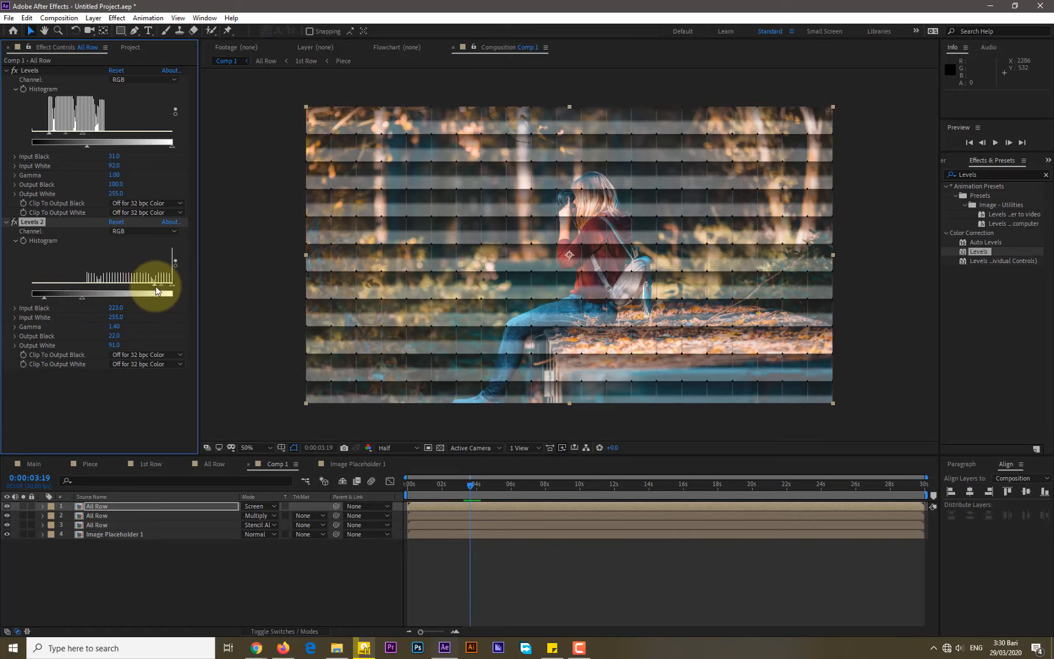
pyautogui.moveTo(153, 284); pyautogui.dragTo(138, 287)
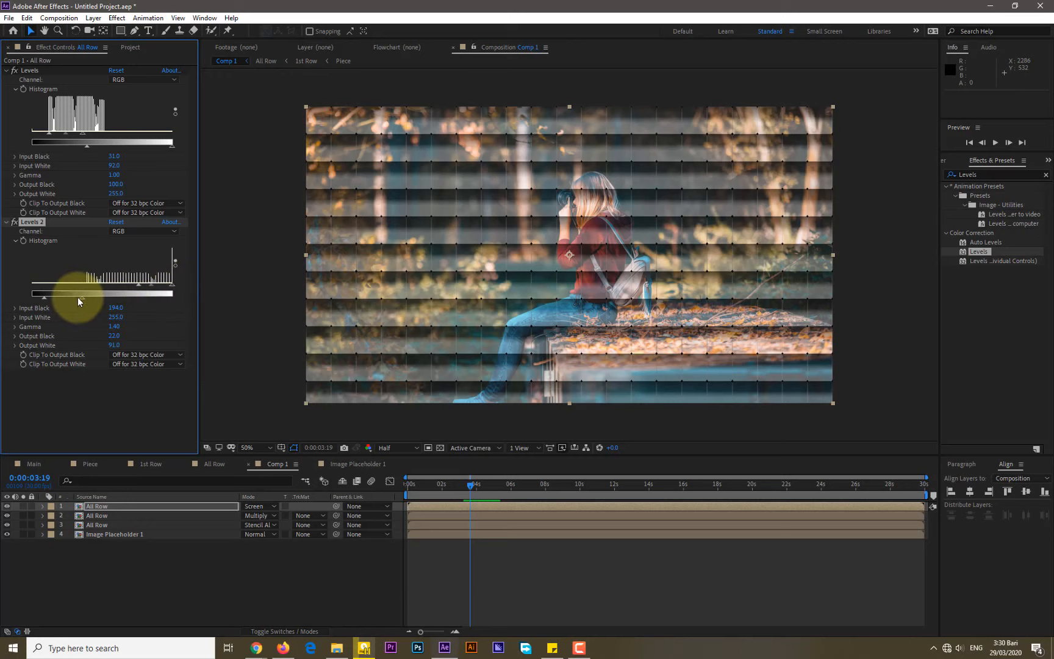
pyautogui.moveTo(79, 297); pyautogui.dragTo(61, 297)
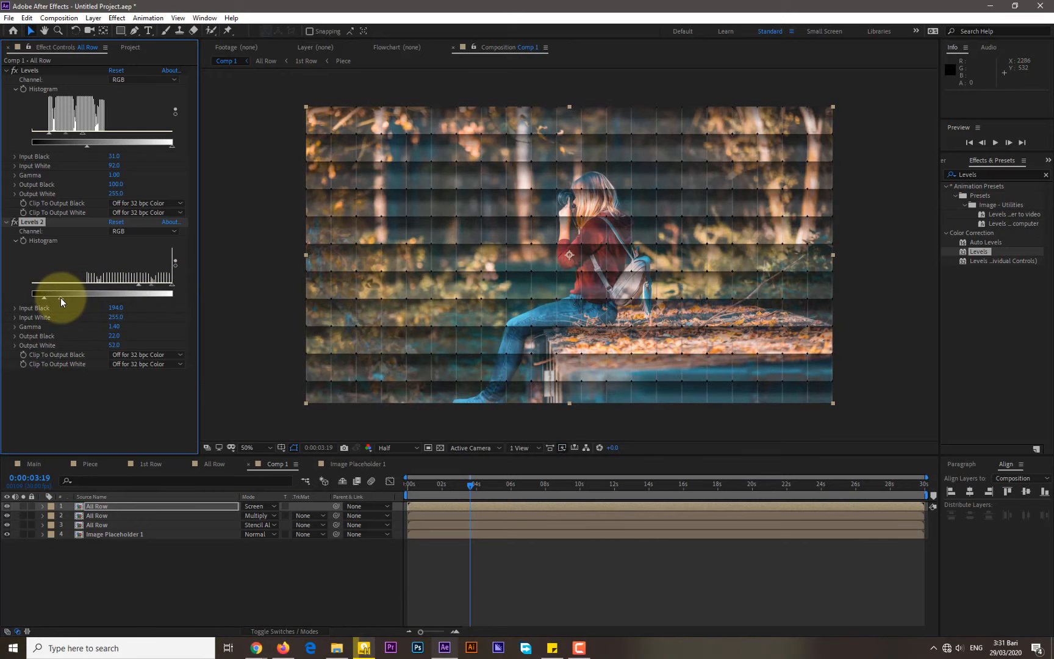
# Fine-tune Levels 2 on the Screen layer to Input Black 142, Input White 232, Gamma 1.24, Output Black 12 and Output White 39.
pyautogui.moveTo(60, 297); pyautogui.dragTo(64, 297)
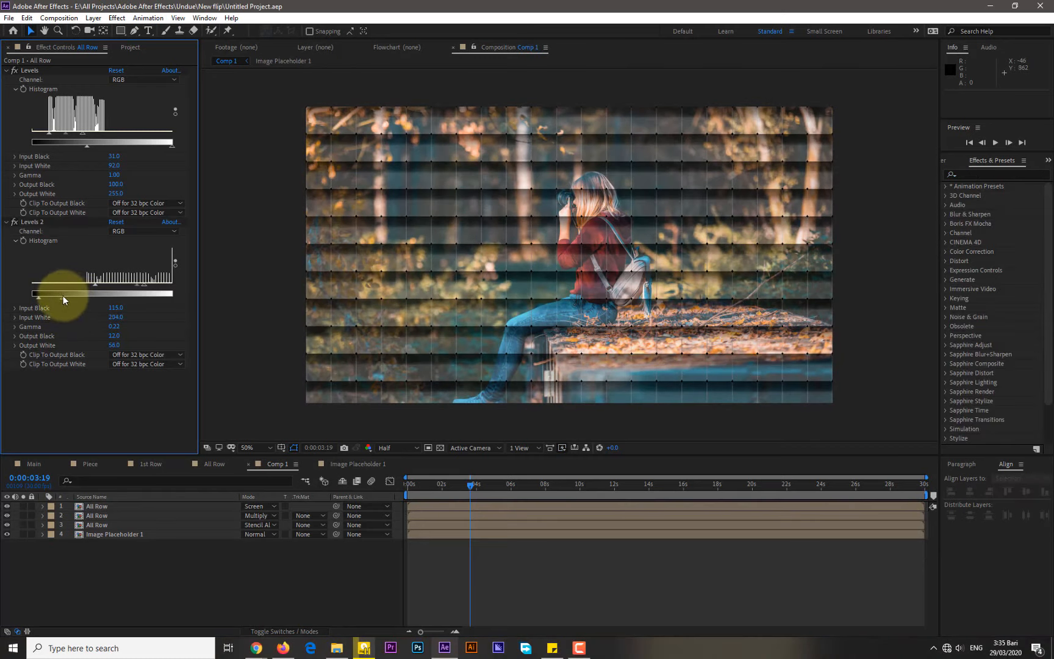
pyautogui.moveTo(63, 297); pyautogui.dragTo(118, 283)
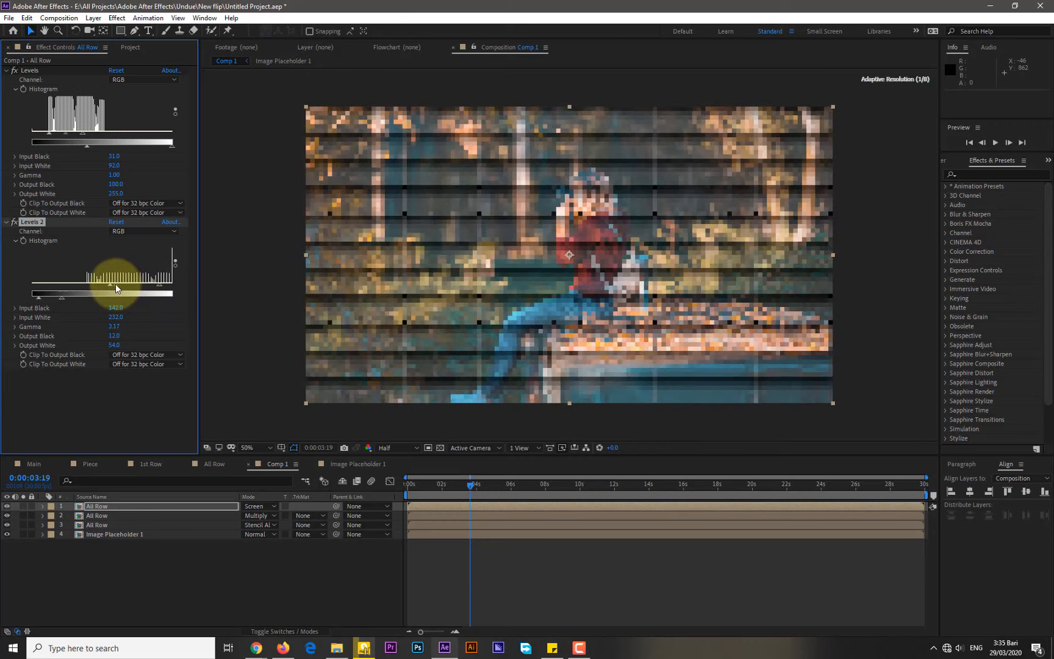
pyautogui.moveTo(125, 286); pyautogui.dragTo(132, 286)
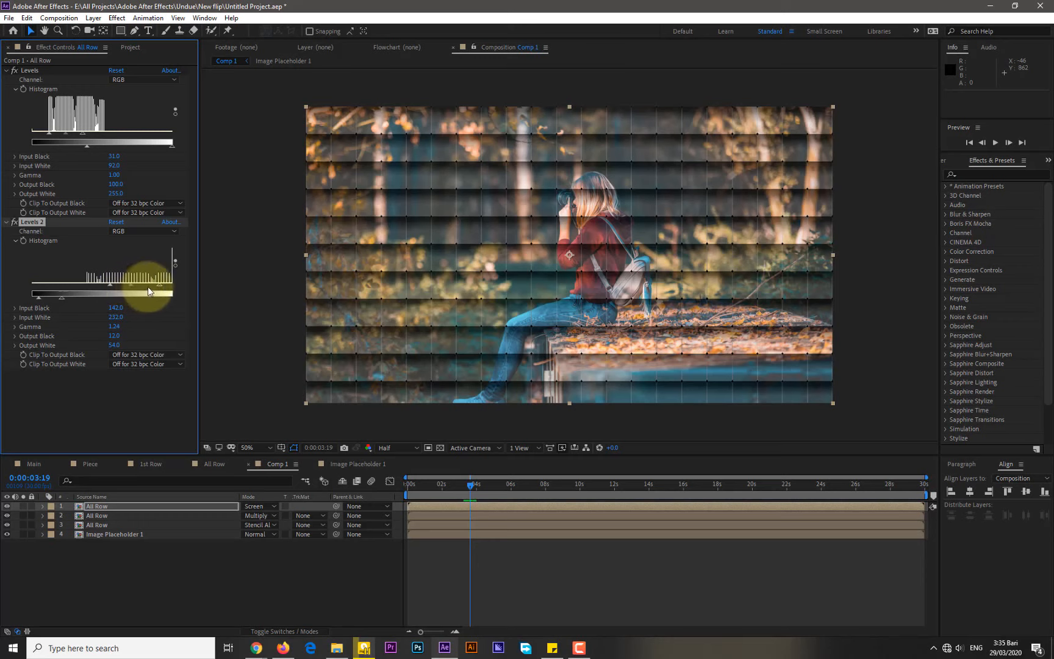
pyautogui.moveTo(58, 297); pyautogui.dragTo(52, 297)
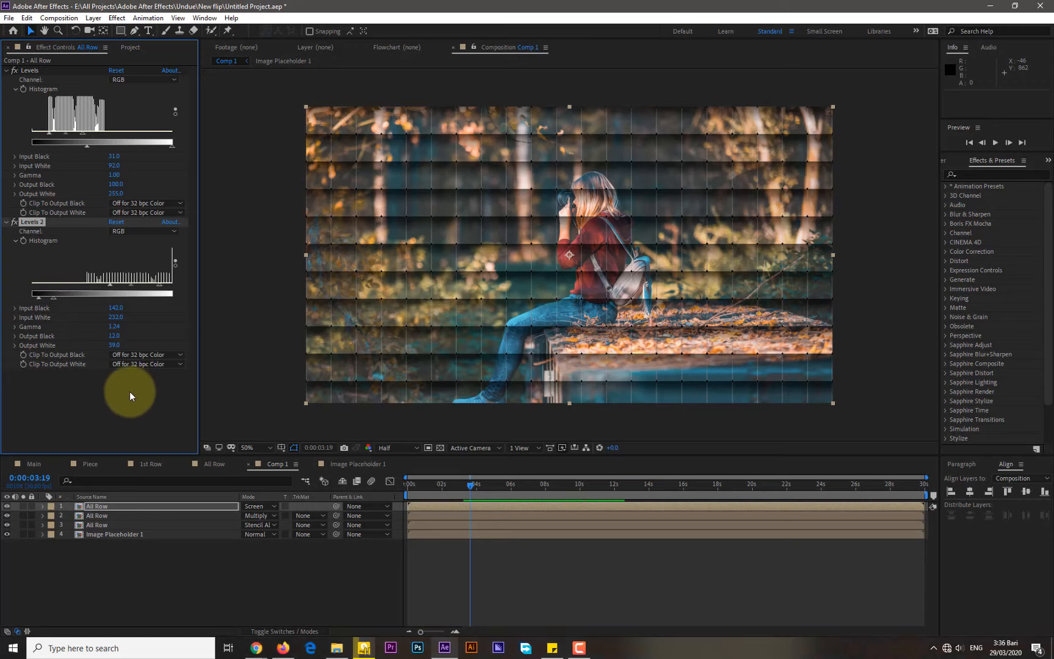
# Apply the Radial Shadow effect to the Multiply All Row layer.
pyautogui.click(96, 515)
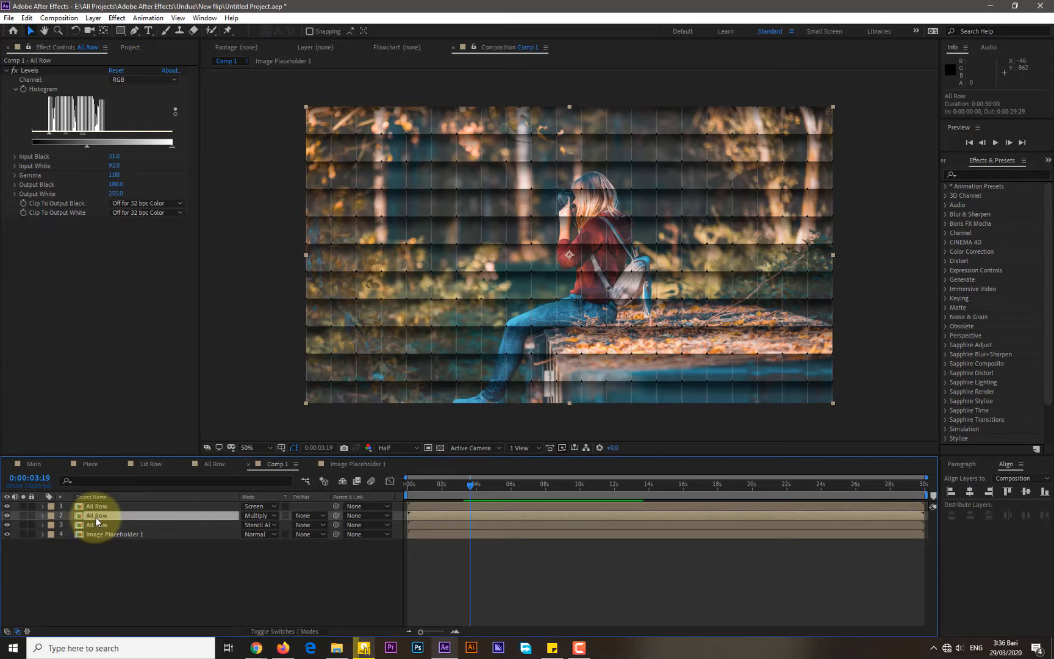
pyautogui.click(976, 174)
pyautogui.write('radial')
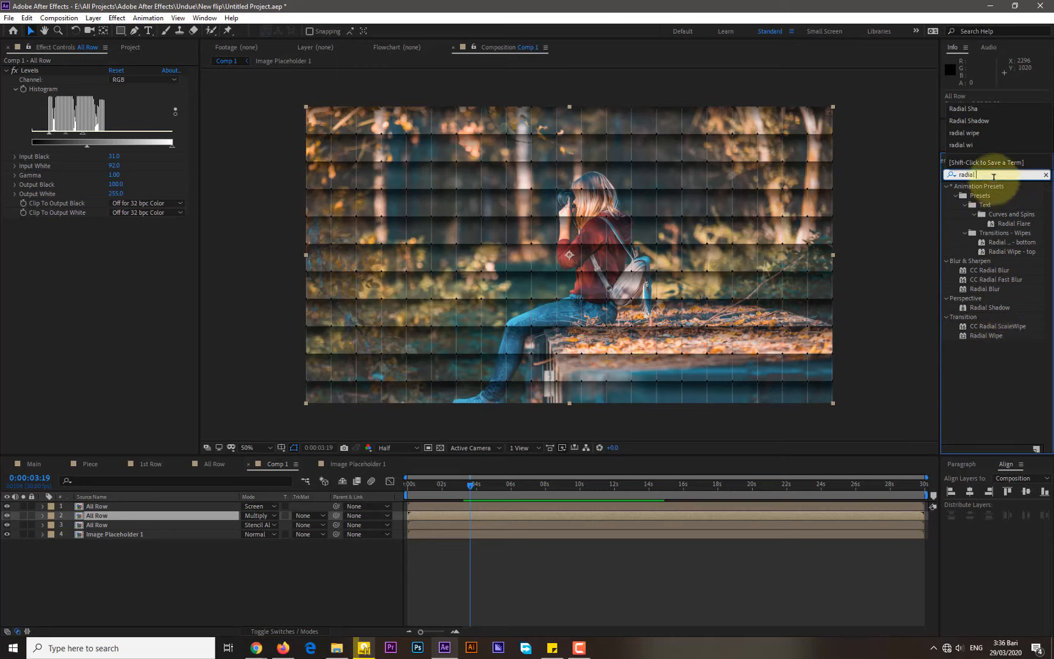
pyautogui.moveTo(989, 308); pyautogui.dragTo(124, 523)
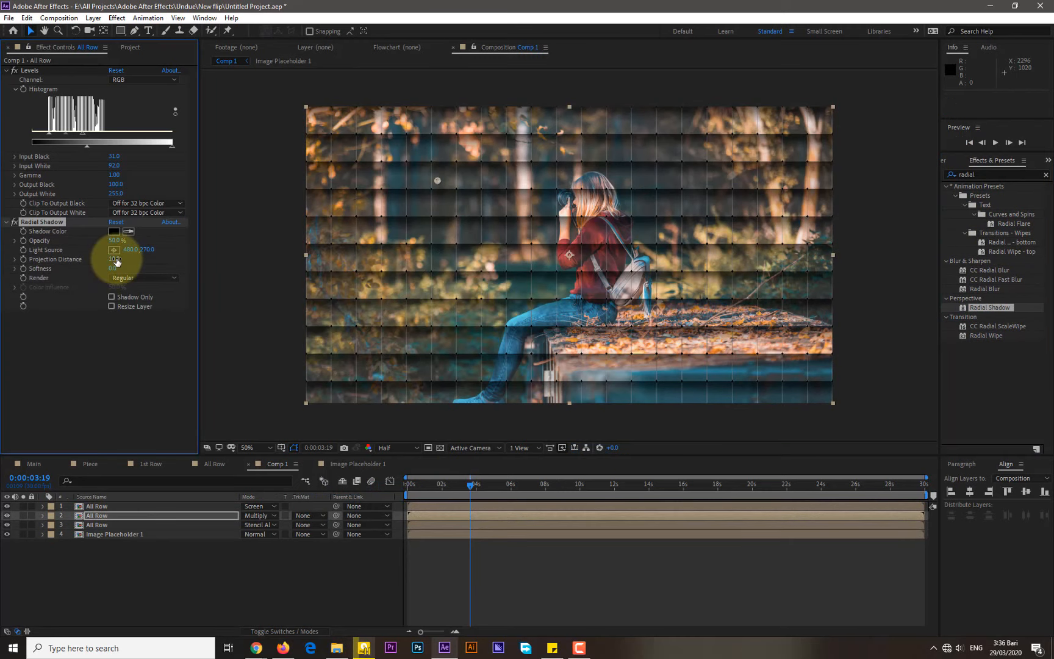
# Set the Multiply layer's Radial Shadow projection distance to 20.1 and add a second Radial Shadow with a projection distance of 5.5.
pyautogui.moveTo(117, 262); pyautogui.dragTo(141, 279)
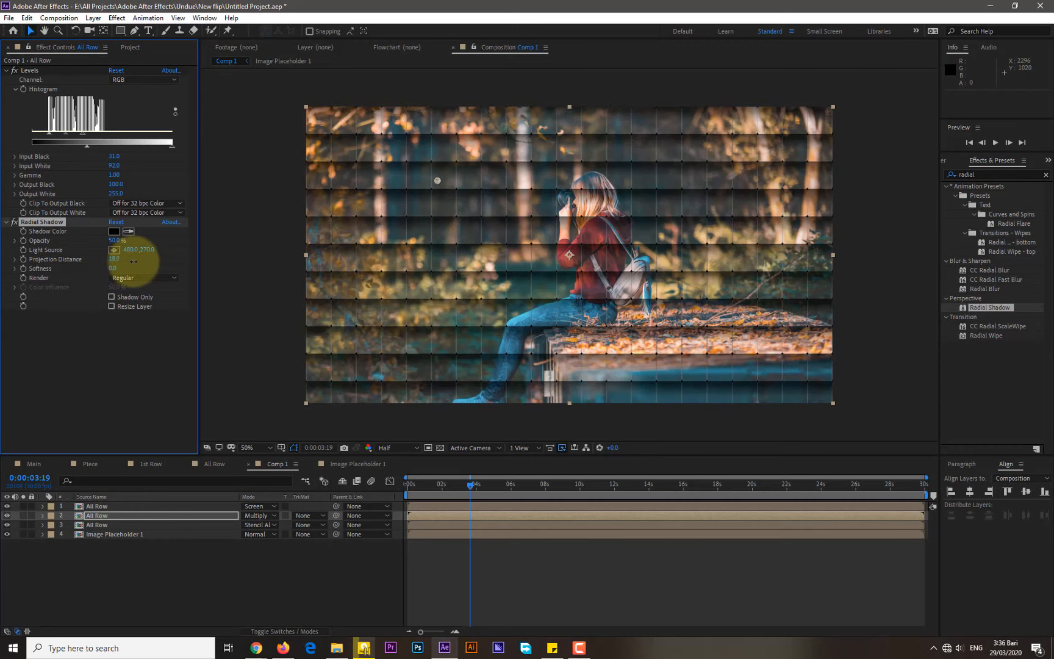
pyautogui.moveTo(134, 259); pyautogui.dragTo(140, 270)
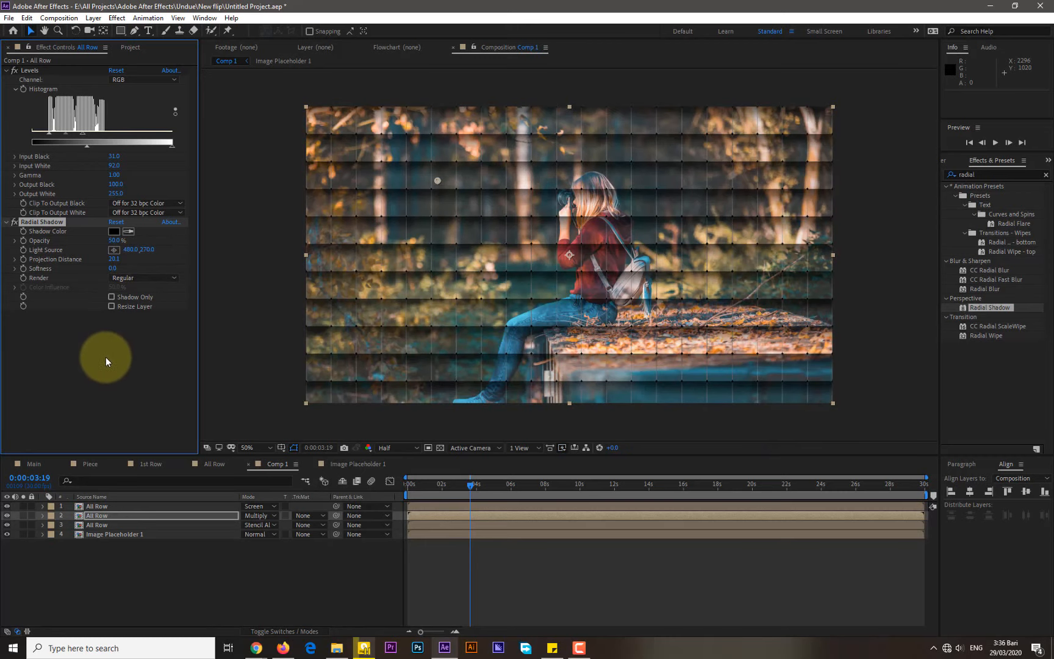
pyautogui.moveTo(994, 309); pyautogui.dragTo(104, 515)
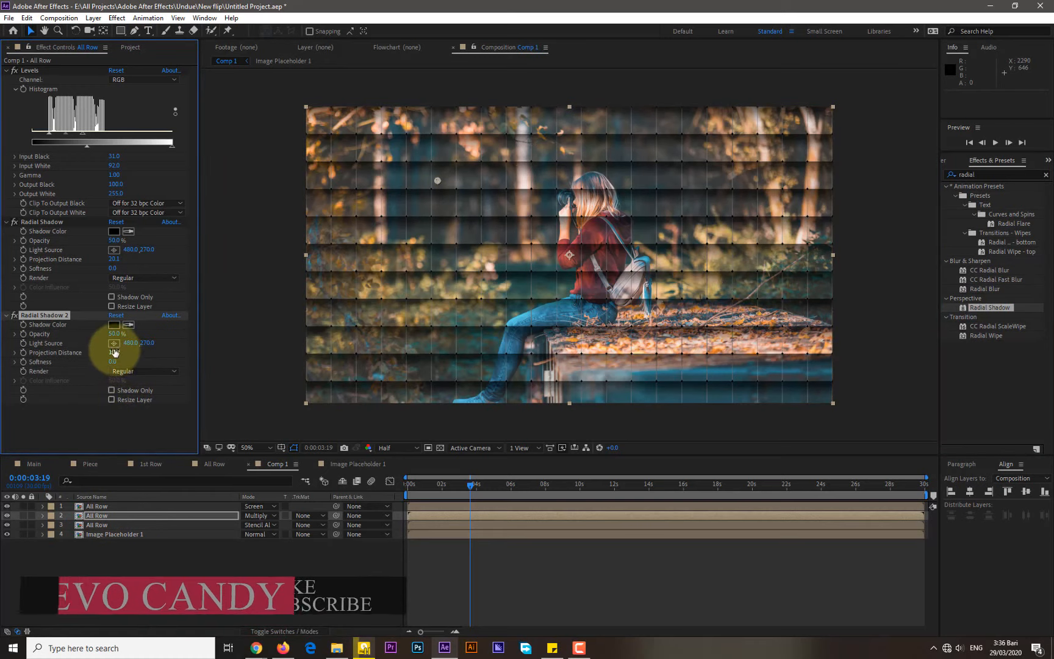
pyautogui.moveTo(113, 352); pyautogui.dragTo(88, 353)
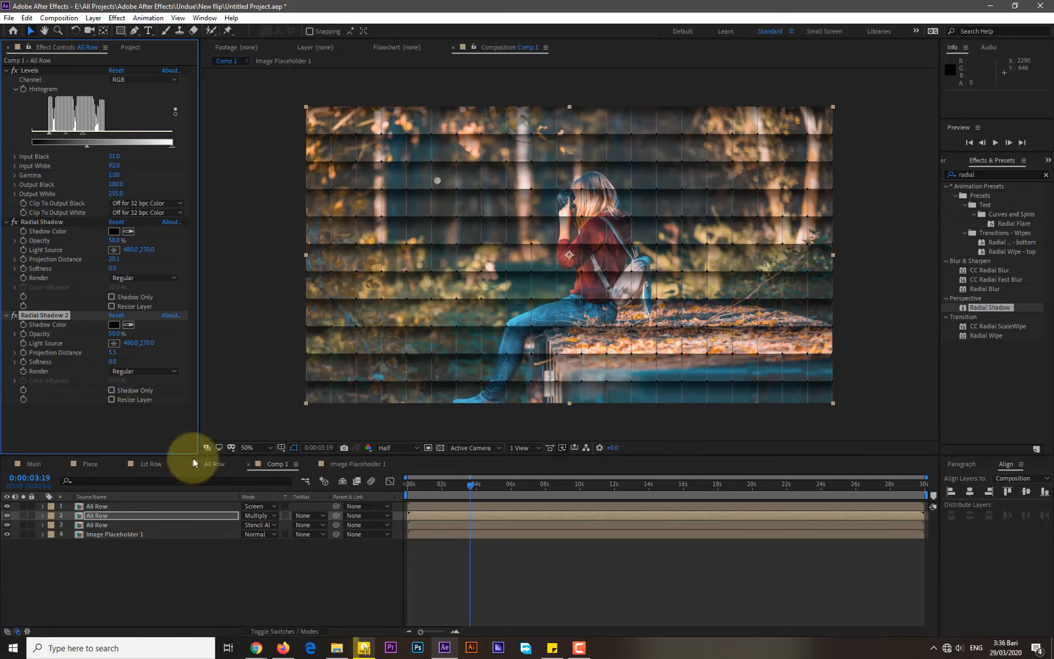
# Preview the shaded flip animation in Comp 1 from the start and stop playback.
pyautogui.click(406, 483)
pyautogui.click(994, 142)
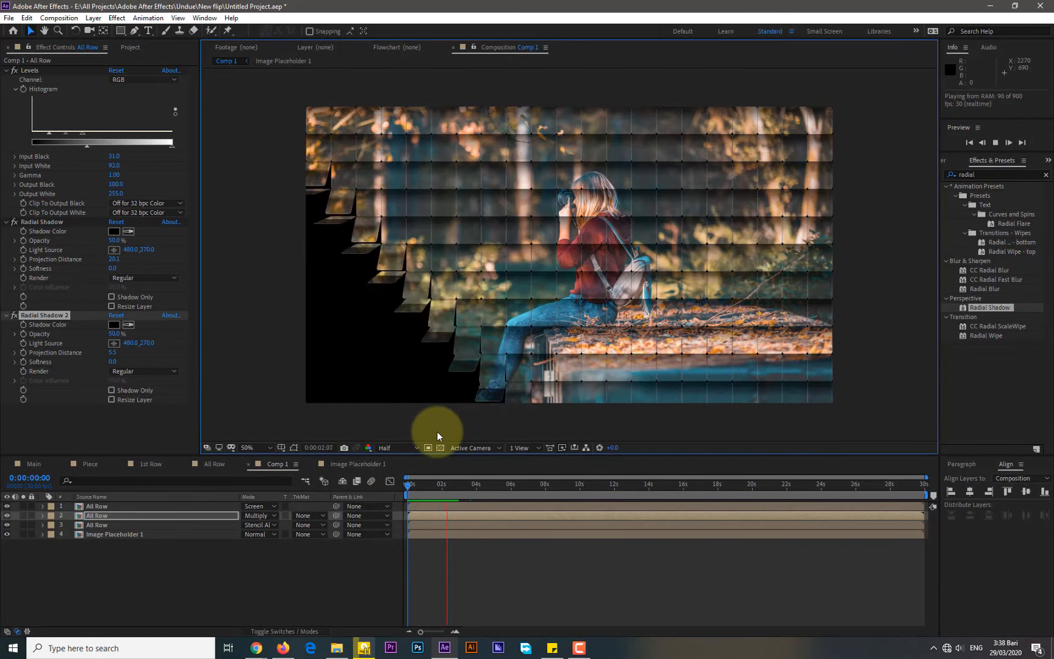
pyautogui.press('space')
pyautogui.press('space')
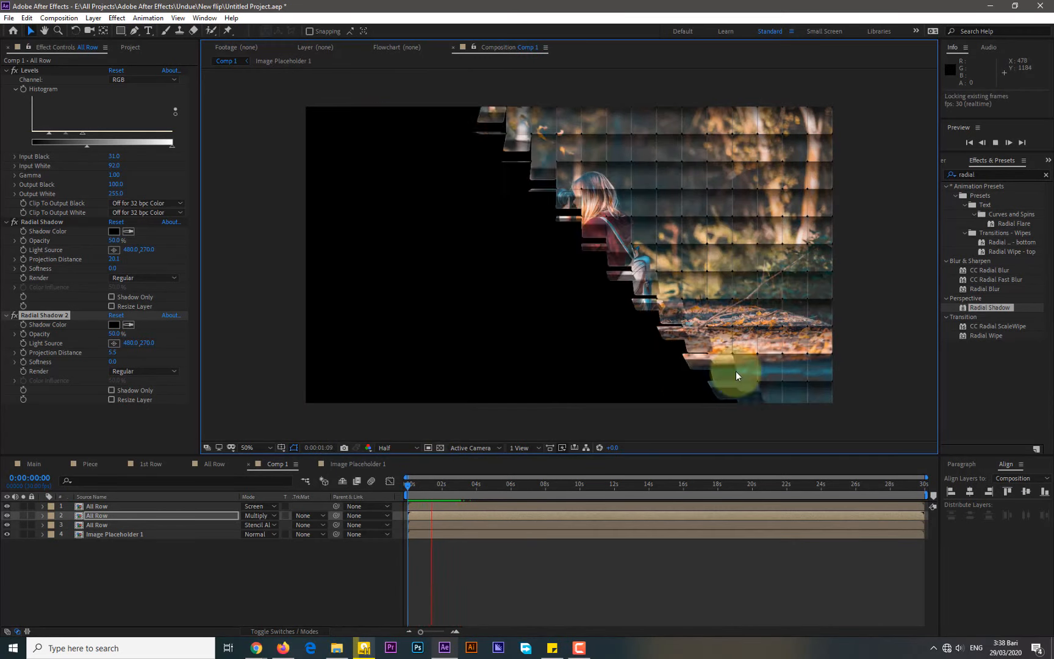
pyautogui.click(996, 142)
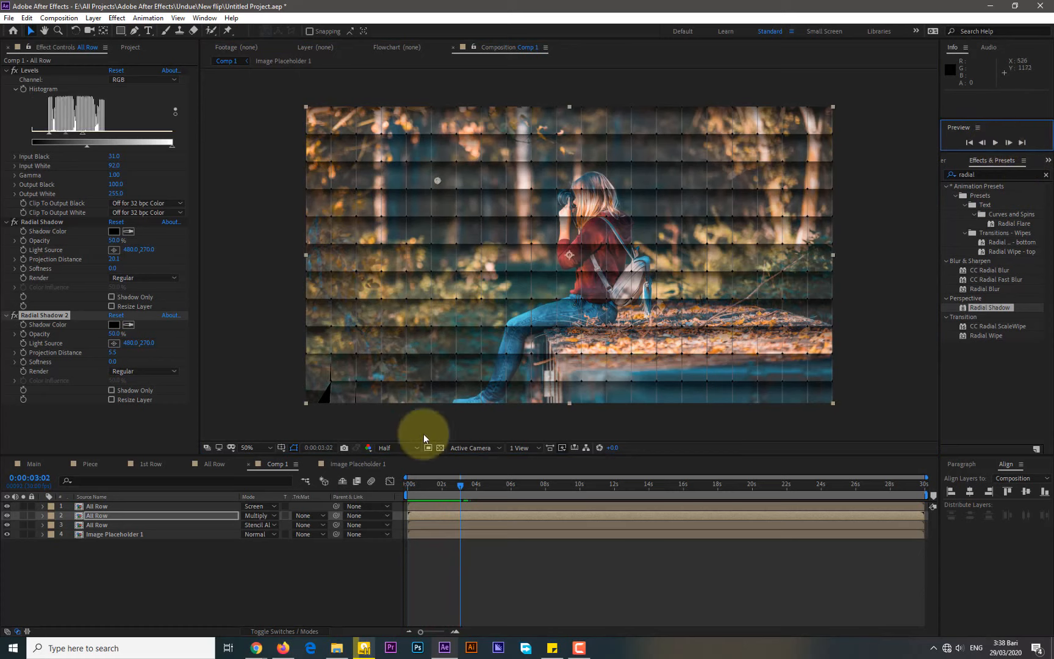
pyautogui.rightClick(94, 556)
pyautogui.moveTo(130, 435)
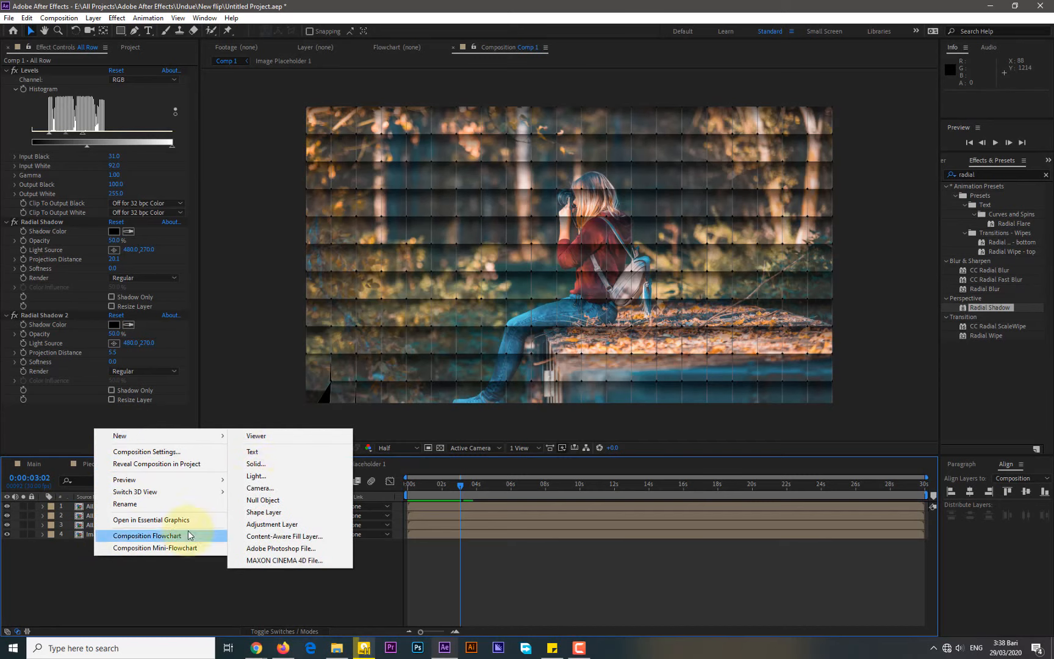
pyautogui.click(266, 576)
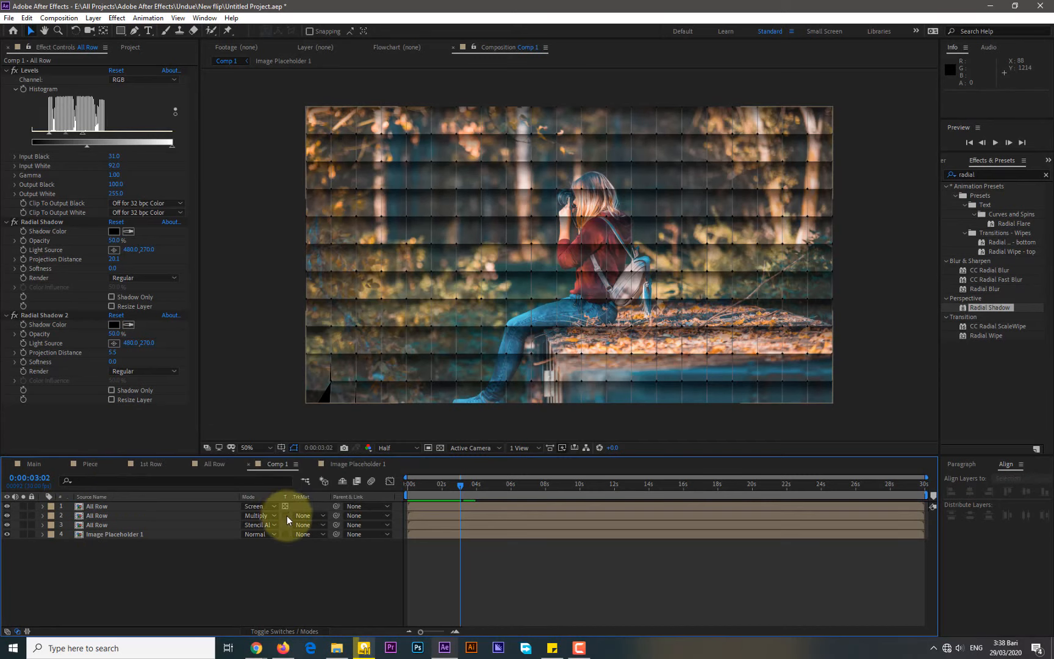
# Enable collapse transformations on the Screen and Multiply All Row layers in Comp 1.
pyautogui.click(290, 633)
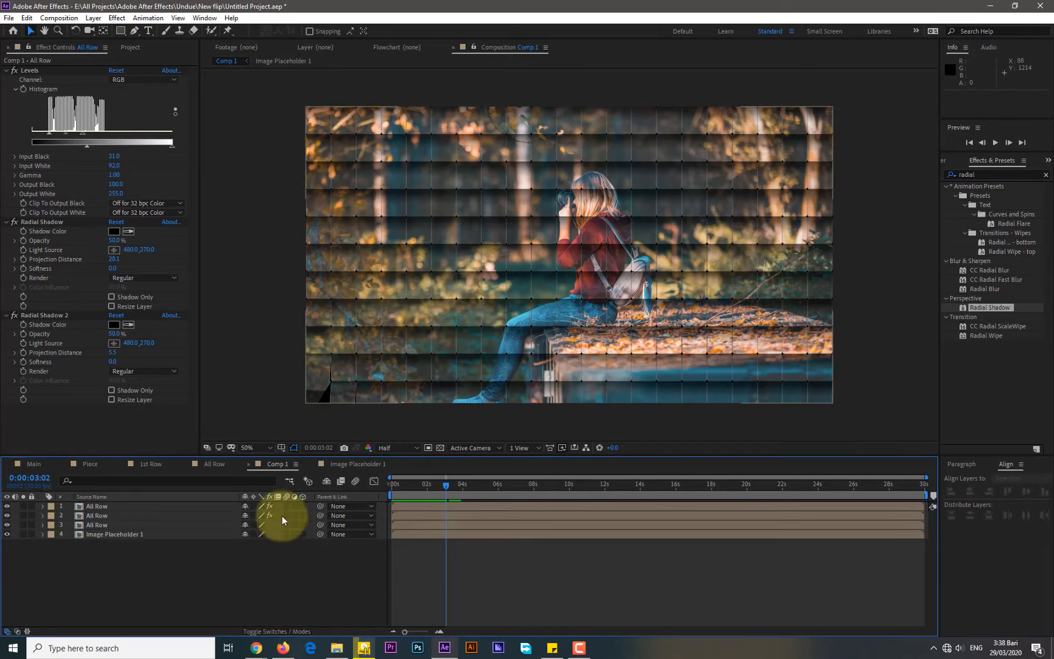
pyautogui.click(251, 506)
pyautogui.click(251, 514)
# Add a white Point light with 100% intensity and no falloff to Comp 1.
pyautogui.rightClick(159, 560)
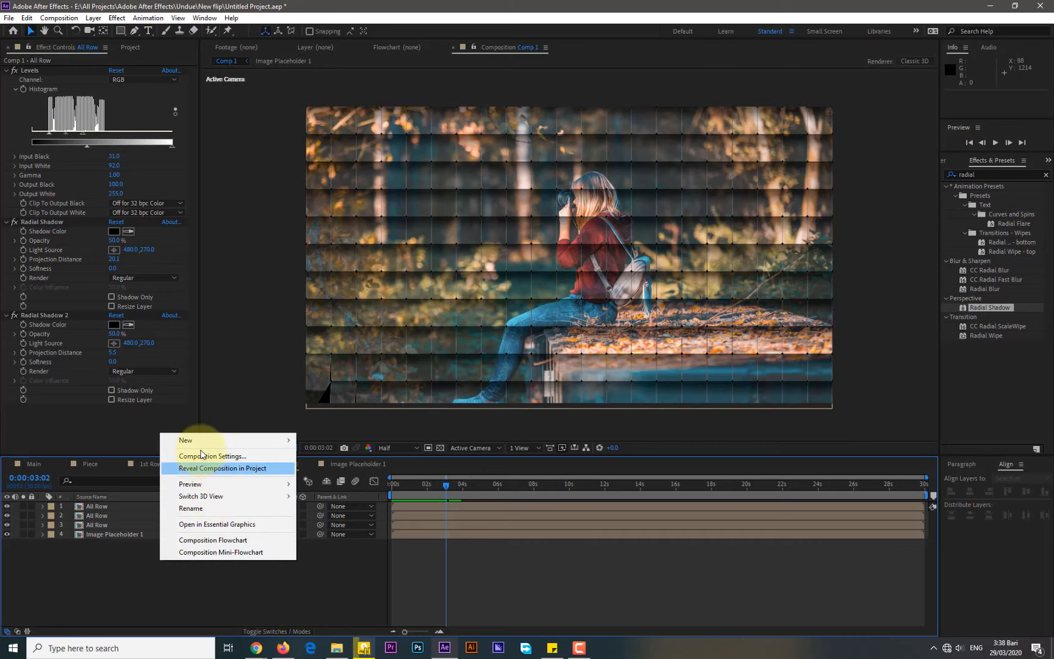
pyautogui.moveTo(235, 440)
pyautogui.click(339, 482)
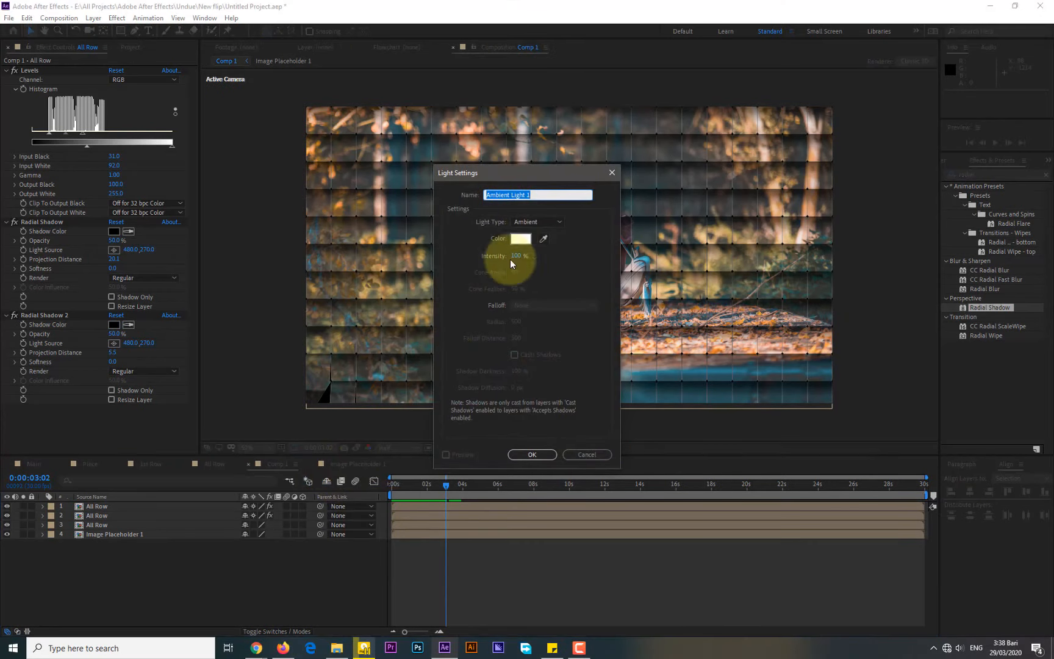
pyautogui.click(537, 222)
pyautogui.click(528, 257)
pyautogui.click(526, 455)
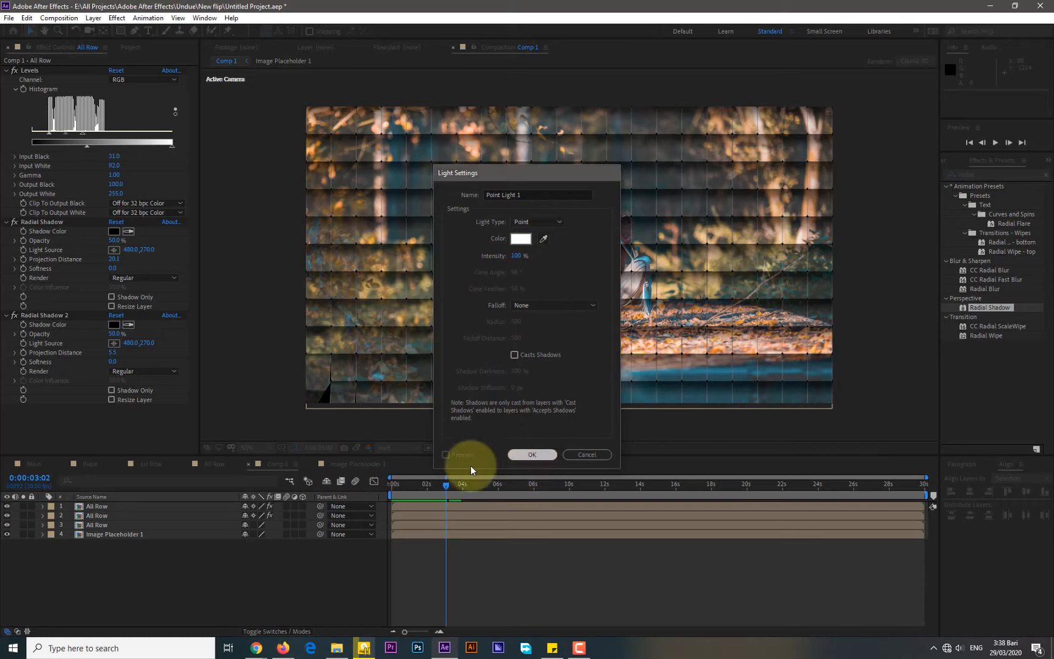
# Add an Ambient light to Comp 1 and move the point light above the photo to about 995, 73.
pyautogui.rightClick(144, 574)
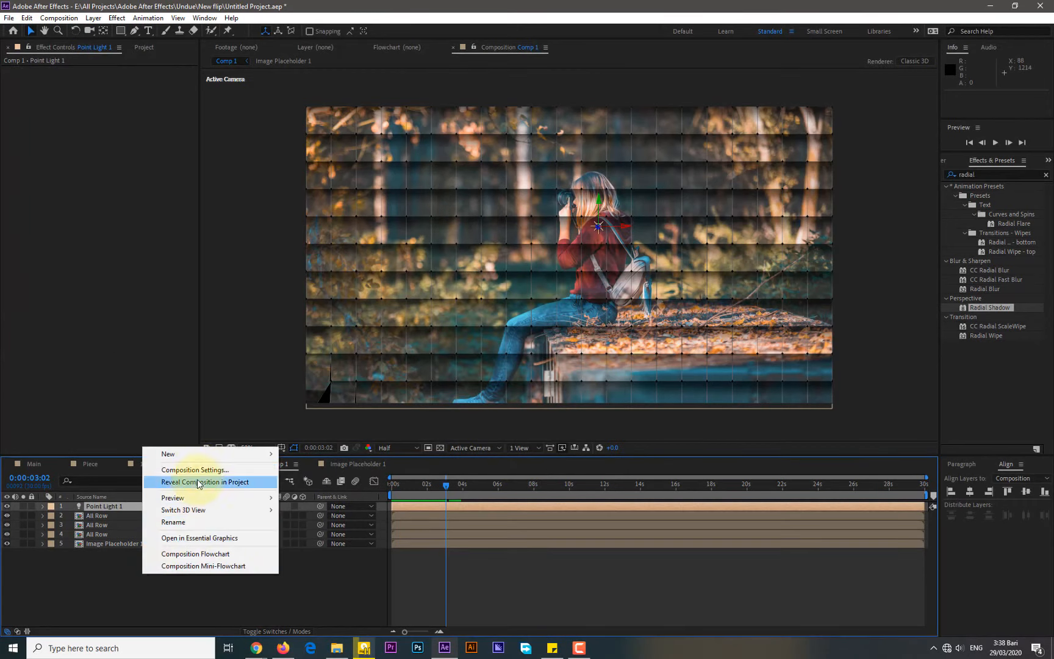
pyautogui.moveTo(207, 453)
pyautogui.click(314, 495)
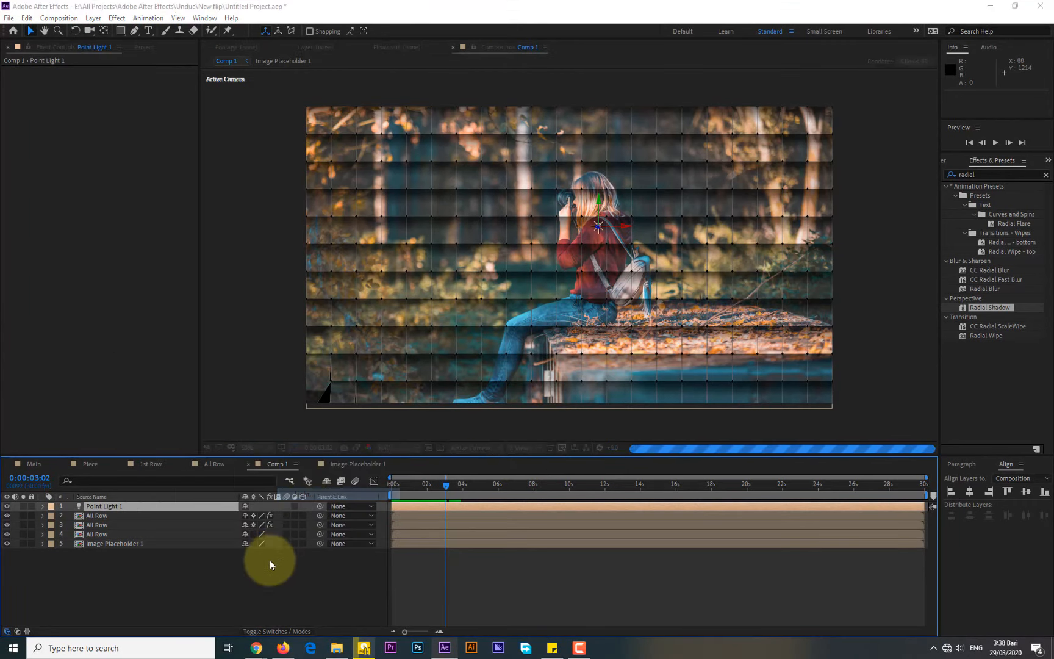
pyautogui.click(536, 222)
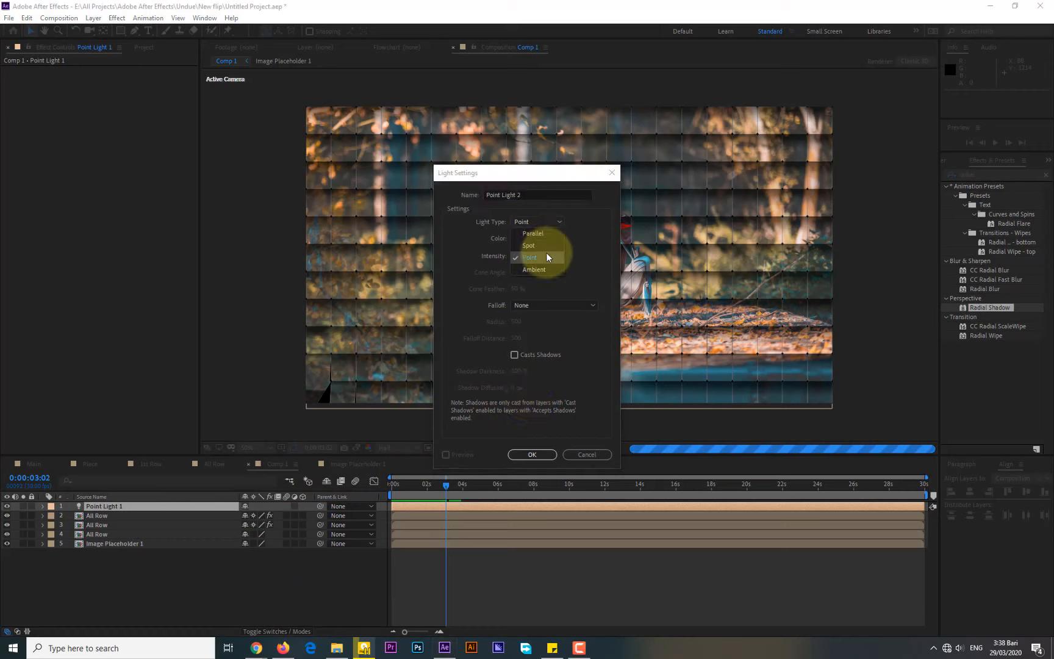
pyautogui.click(534, 267)
pyautogui.click(528, 454)
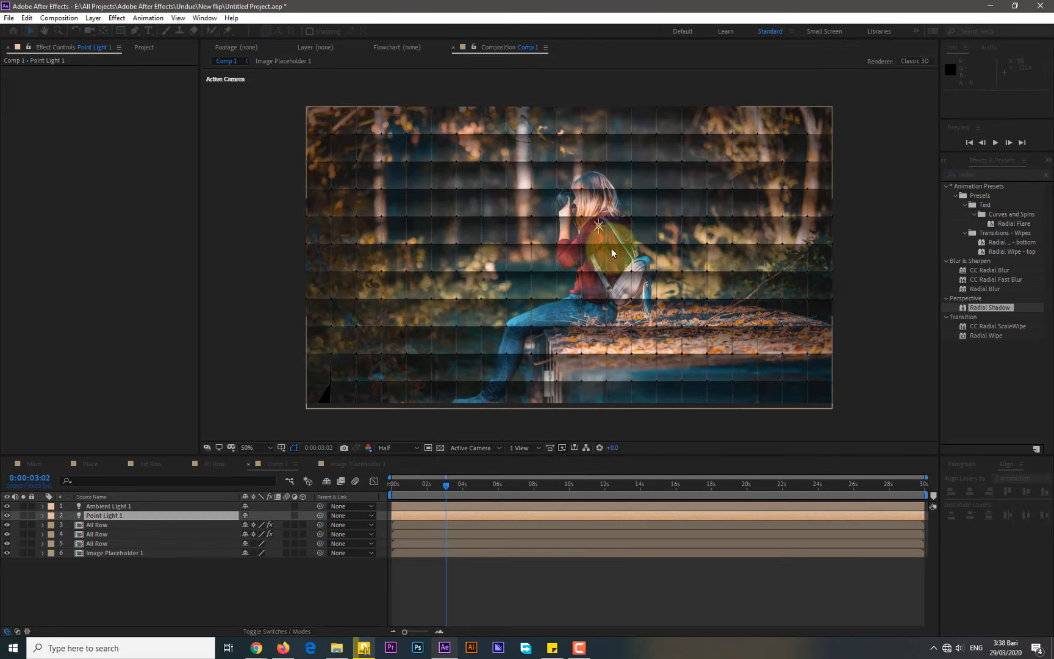
pyautogui.moveTo(597, 228); pyautogui.dragTo(581, 85)
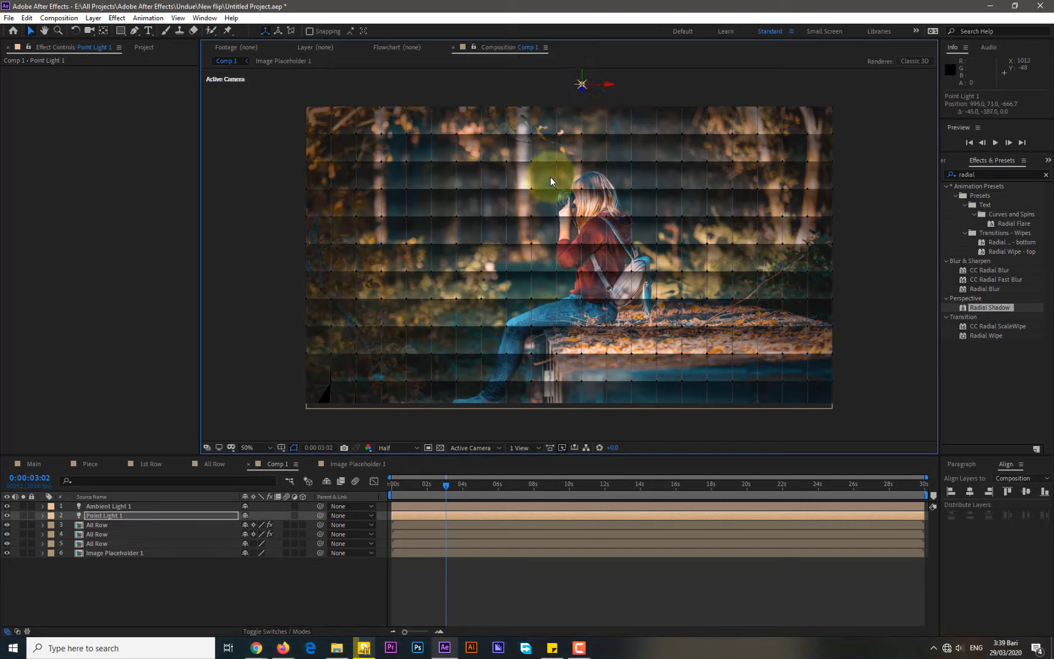
# Set the ambient light's intensity to 25%.
pyautogui.click(42, 506)
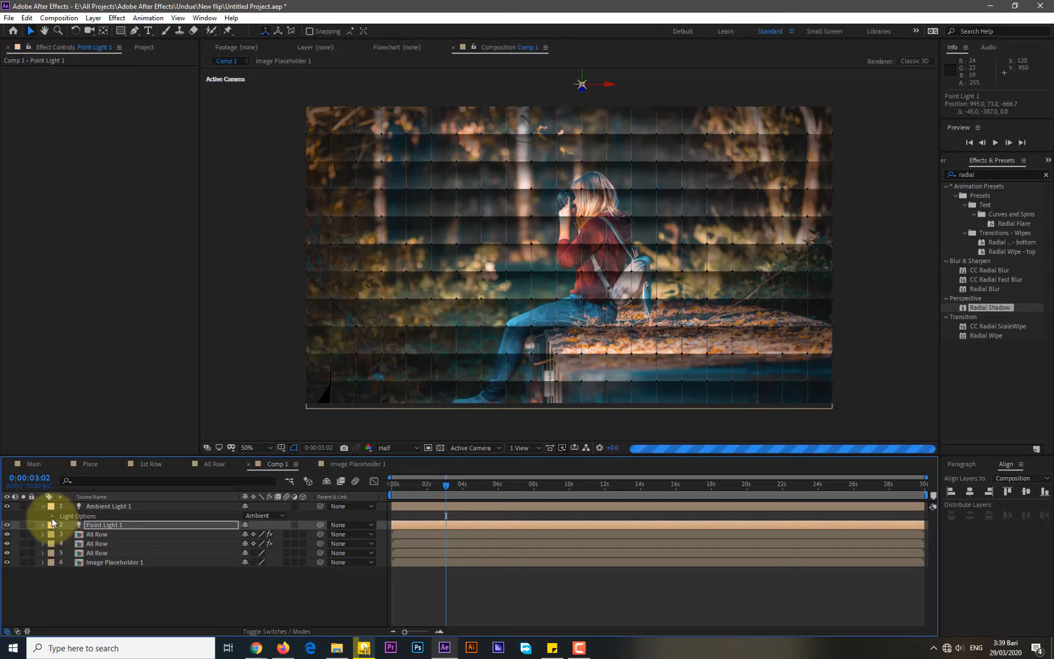
pyautogui.click(53, 516)
pyautogui.moveTo(250, 528)
pyautogui.mouseDown()
pyautogui.moveTo(193, 529)
pyautogui.moveTo(260, 531)
pyautogui.mouseUp()
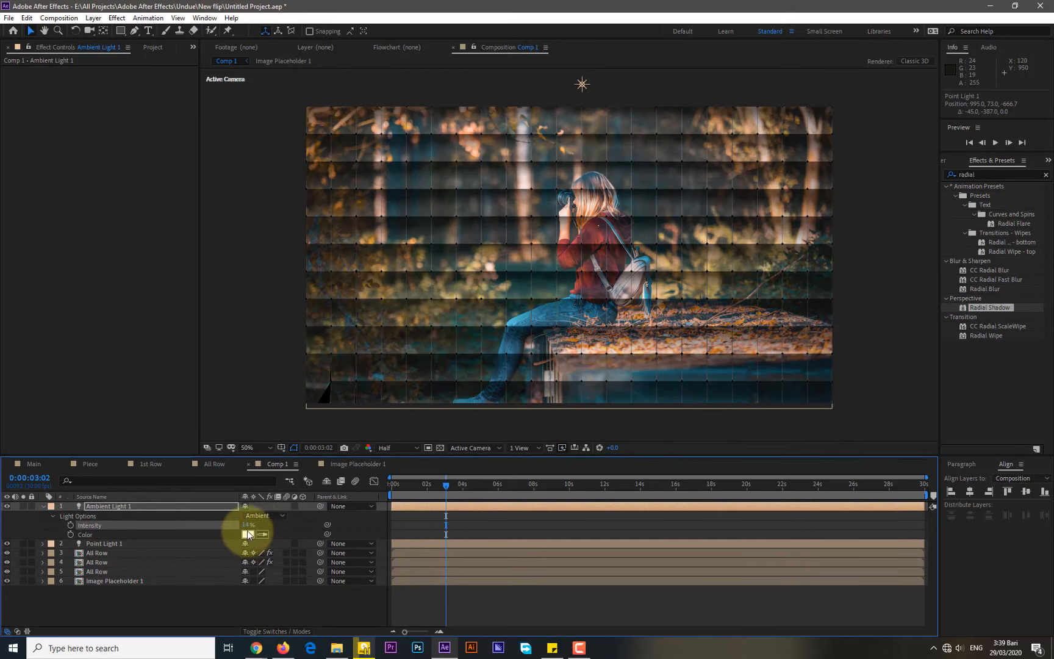
pyautogui.click(248, 526)
pyautogui.write('25')
pyautogui.press('Return')
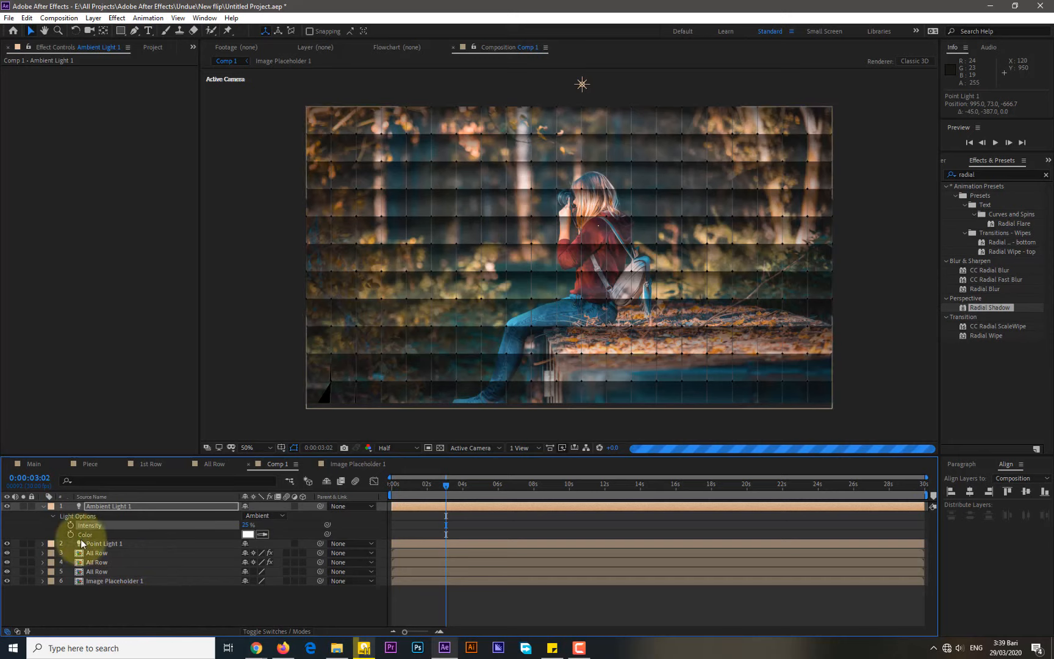
pyautogui.click(43, 505)
pyautogui.click(44, 516)
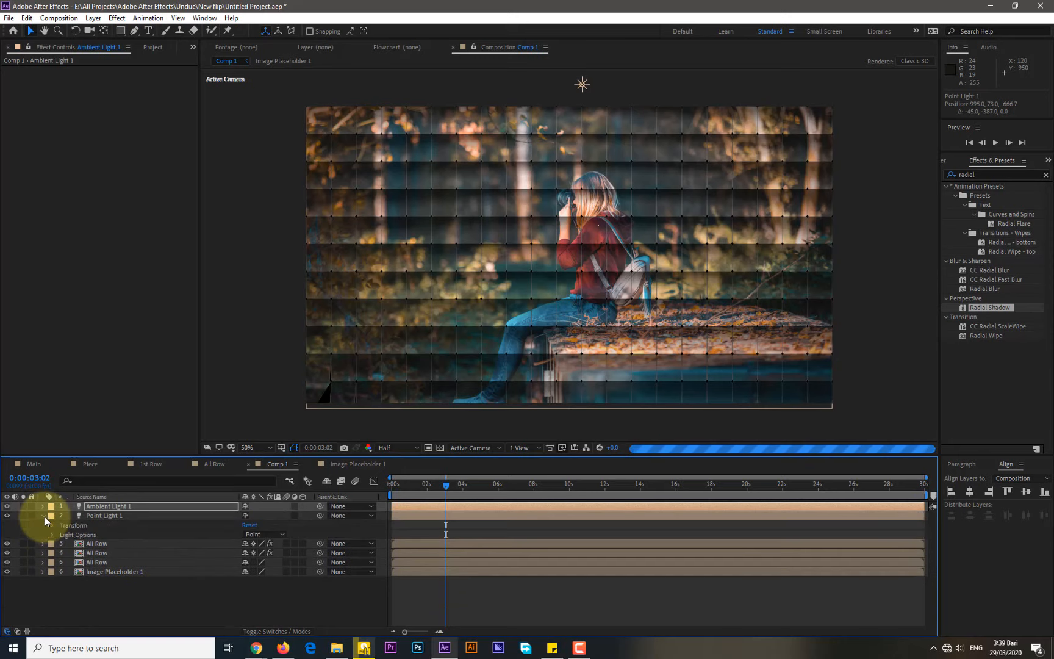
pyautogui.click(52, 526)
pyautogui.click(52, 525)
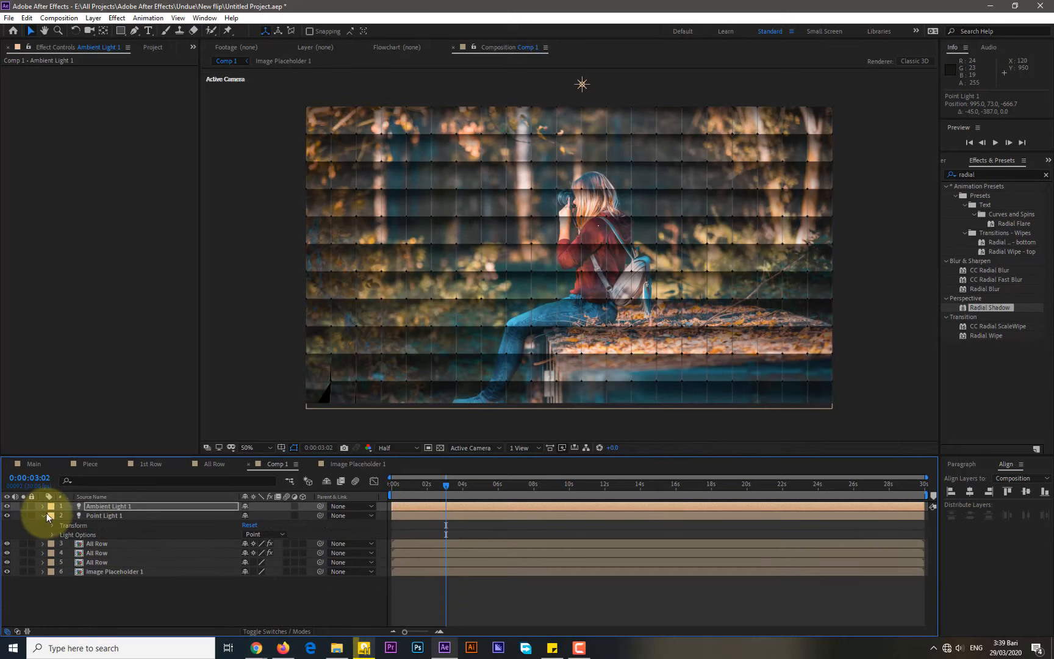
pyautogui.click(44, 515)
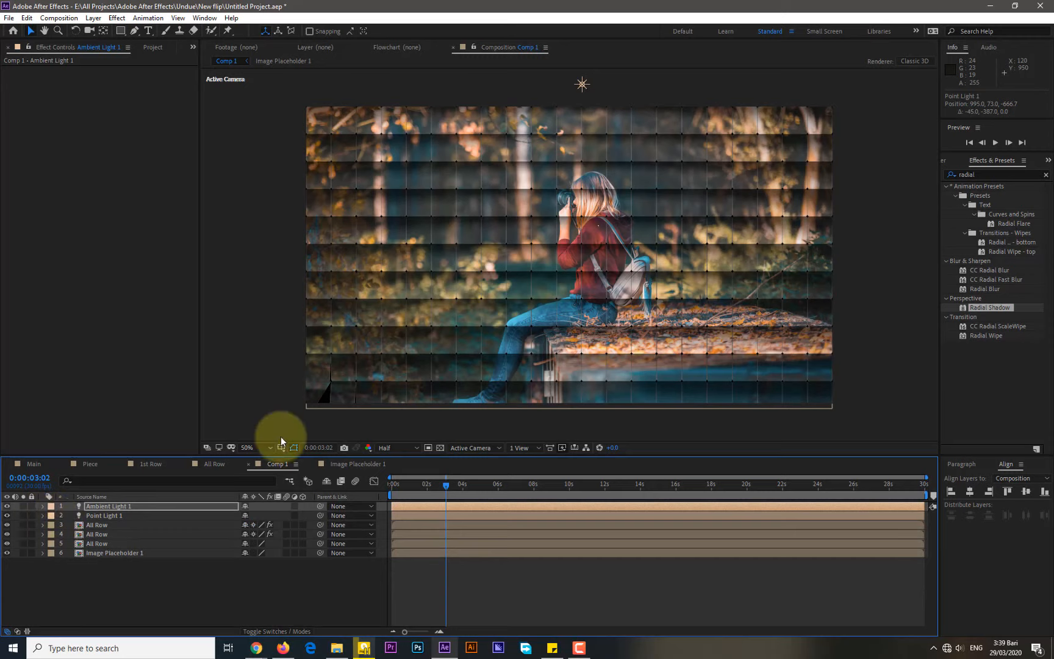
# Set the ambient light's intensity to 20%.
pyautogui.click(42, 506)
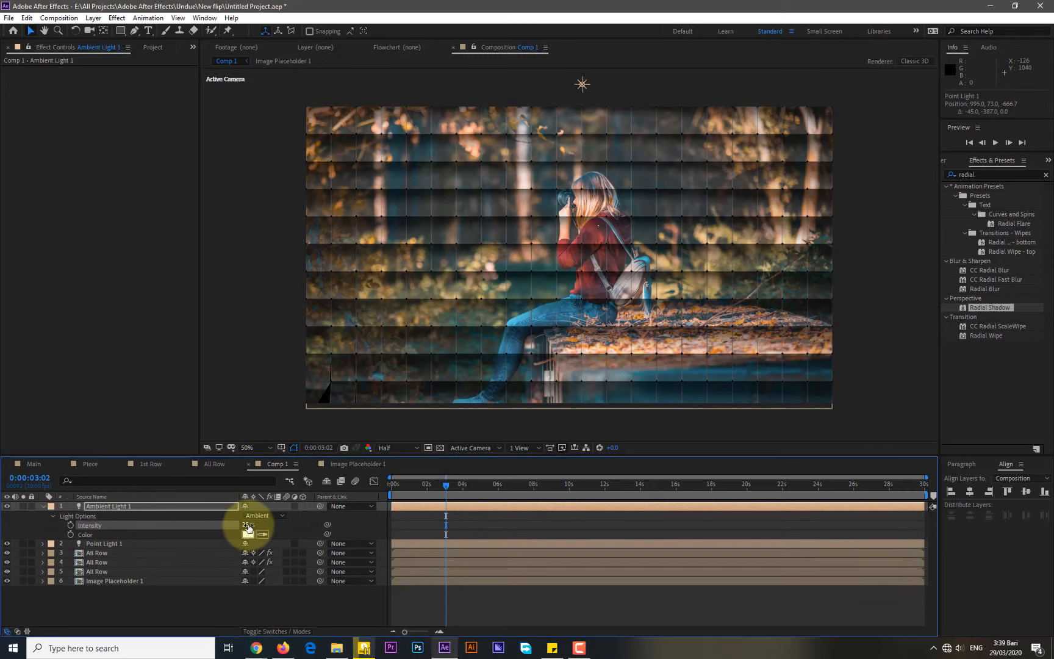
pyautogui.click(247, 526)
pyautogui.write('20')
pyautogui.press('Return')
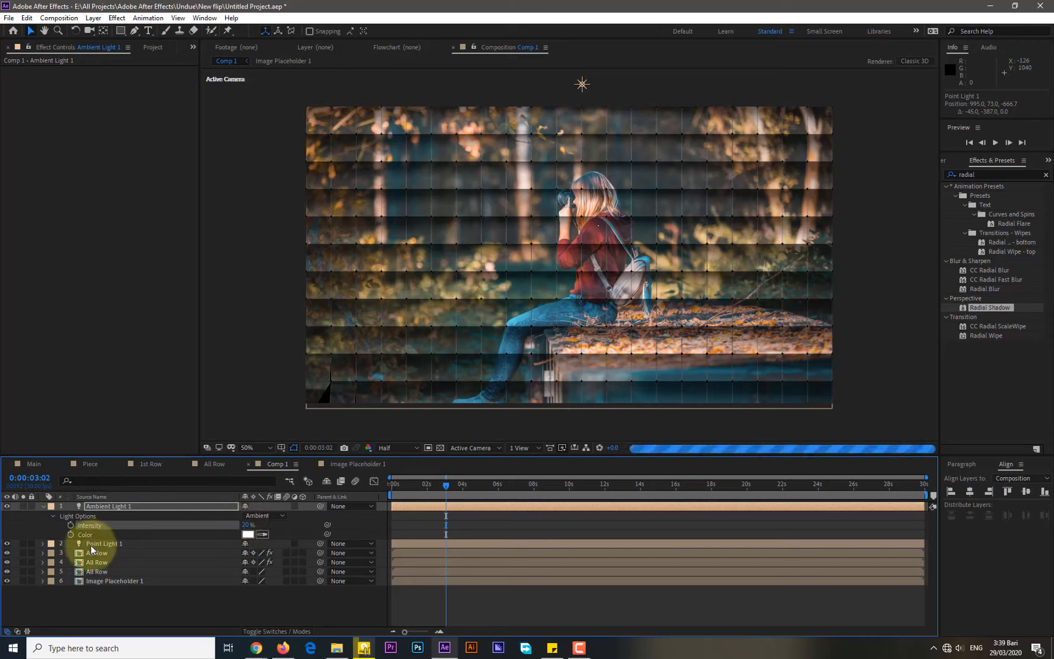
pyautogui.click(44, 506)
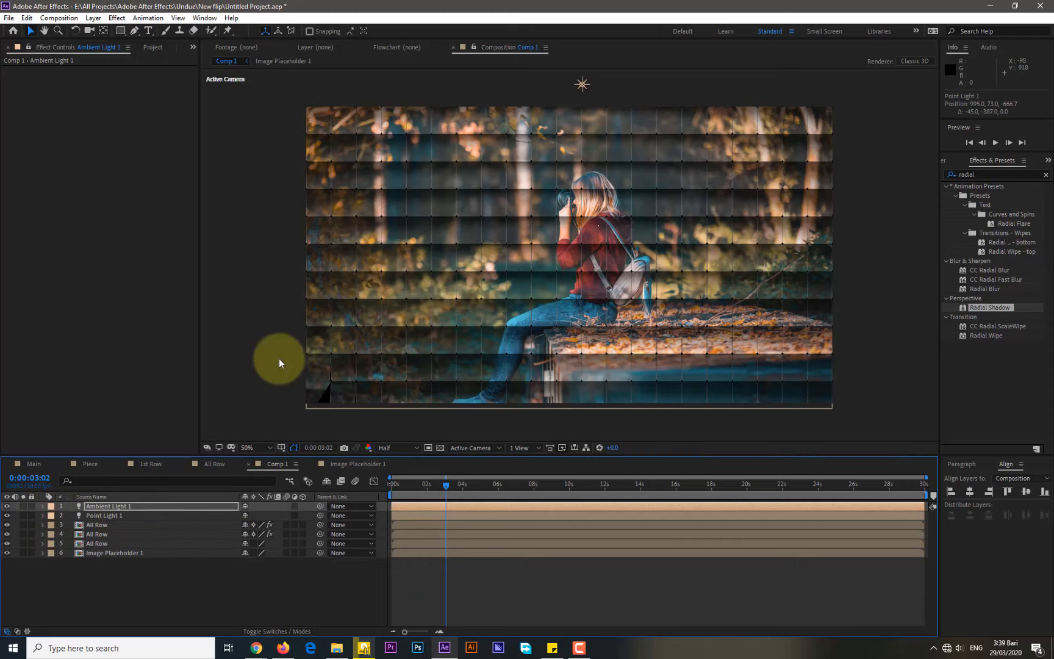
# Set the ambient light's intensity to 15%.
pyautogui.click(43, 507)
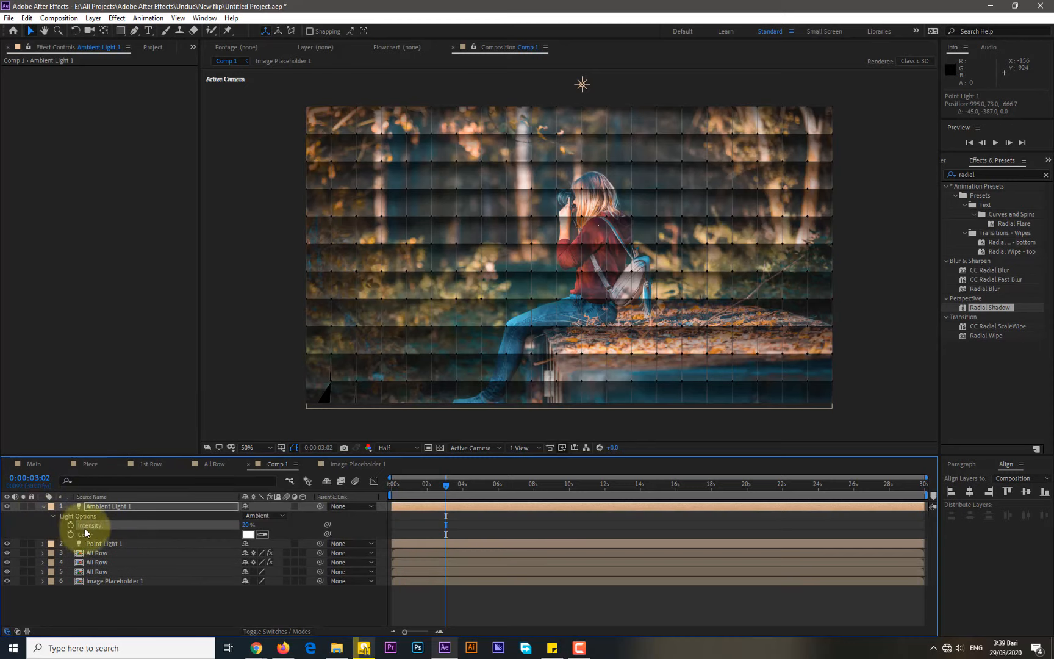
pyautogui.click(248, 525)
pyautogui.write('15')
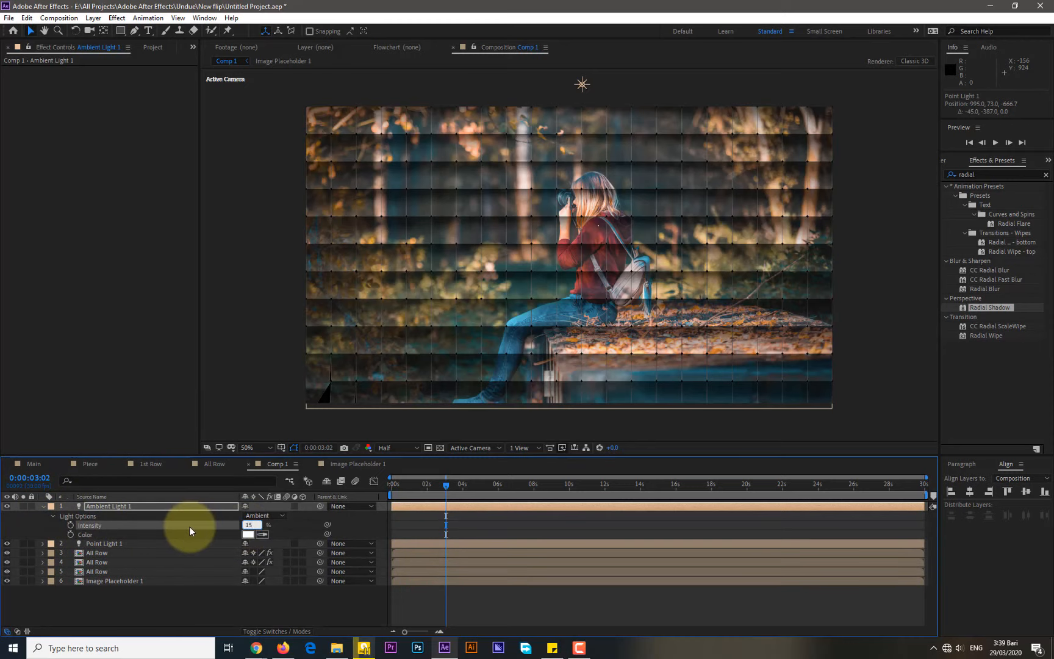
pyautogui.press('Return')
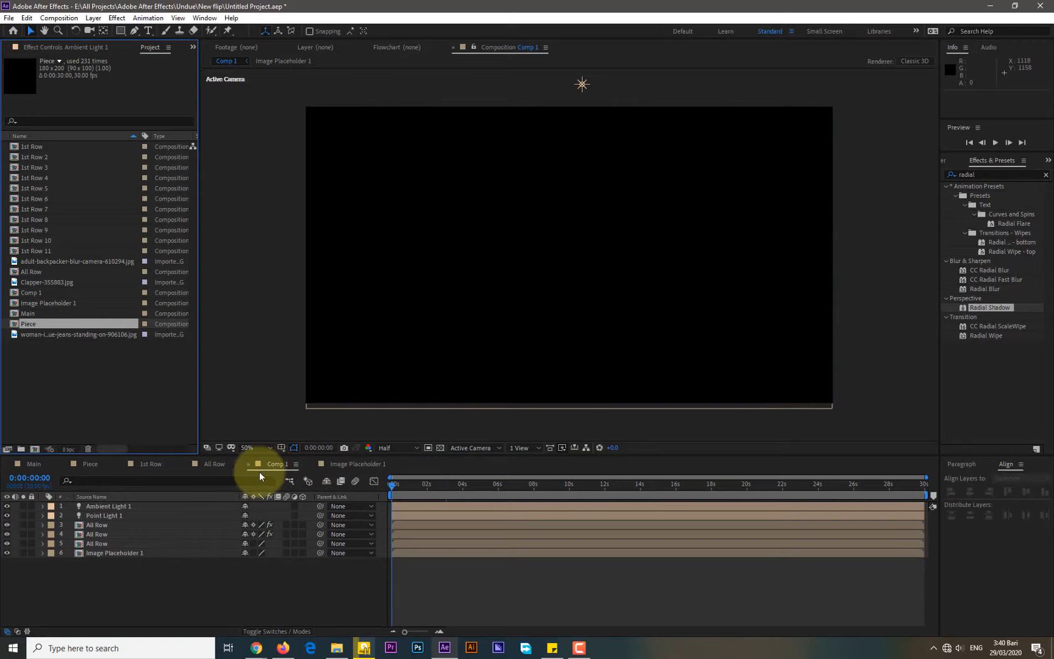
# Add Comp 1 as a layer in the Main composition and move the current time to 0:00:00:04.
pyautogui.click(33, 464)
pyautogui.moveTo(30, 292); pyautogui.dragTo(75, 546)
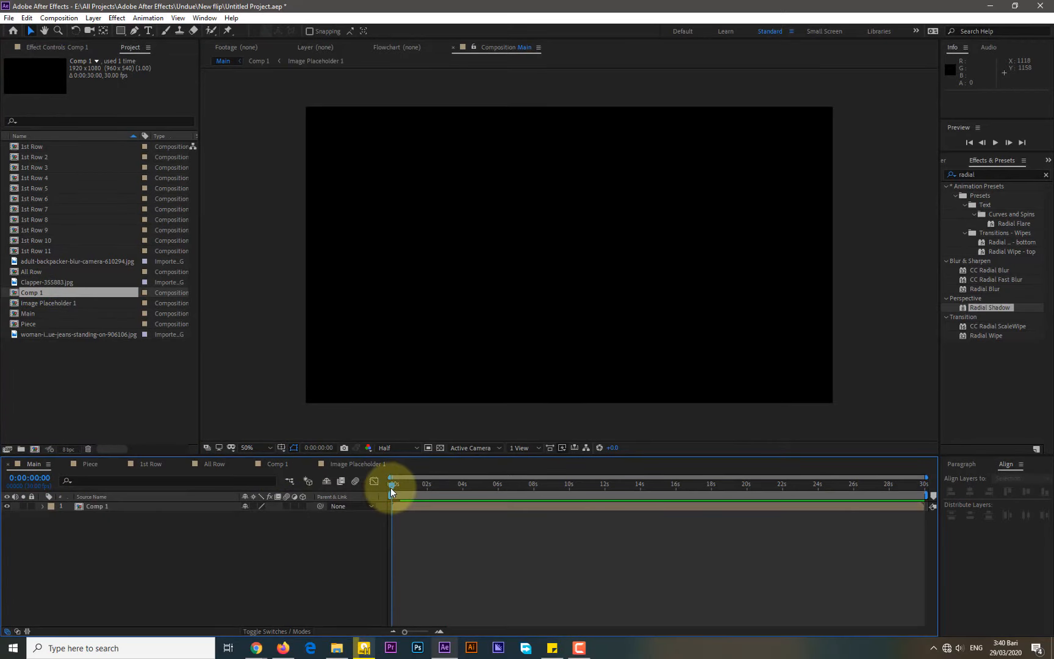
pyautogui.moveTo(390, 488)
pyautogui.mouseDown()
pyautogui.moveTo(428, 490)
pyautogui.moveTo(392, 492)
pyautogui.mouseUp()
pyautogui.click(94, 511)
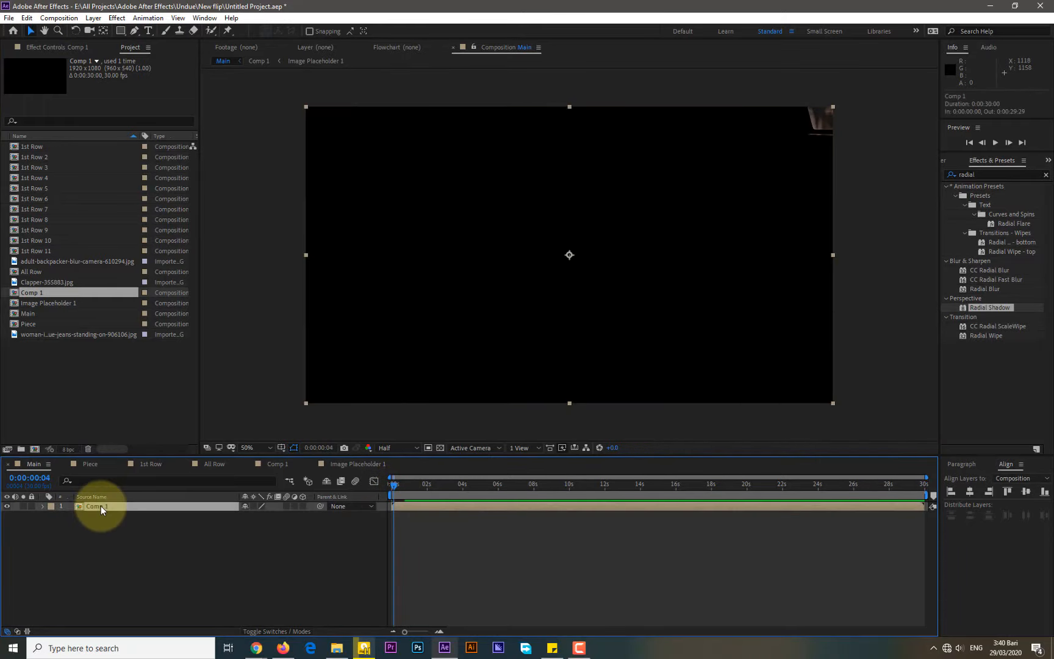
pyautogui.click(110, 557)
# Duplicate Comp 1 in the project, place the copy below Comp 1 in Main and open the copy.
pyautogui.click(38, 296)
pyautogui.hotkey('ctrl', 'd')
pyautogui.moveTo(38, 302); pyautogui.dragTo(96, 515)
pyautogui.doubleClick(95, 515)
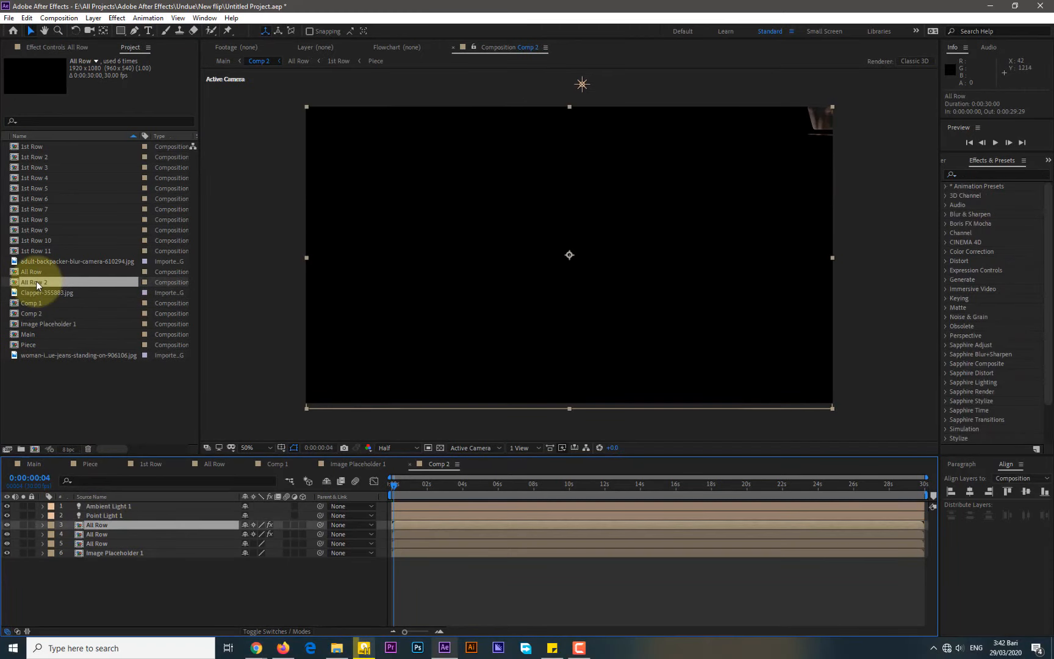
# Replace the Screen All Row layer in Comp 2 with All Row 2 and open its nested 1st Row composition.
pyautogui.moveTo(36, 281); pyautogui.dragTo(97, 529)
pyautogui.doubleClick(96, 526)
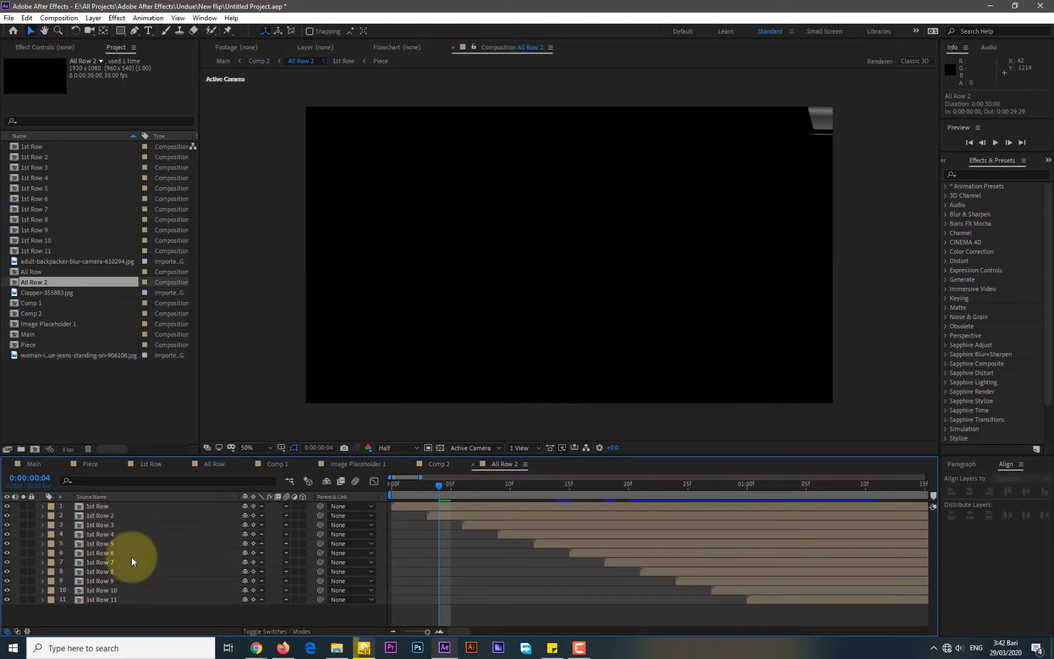
pyautogui.doubleClick(98, 507)
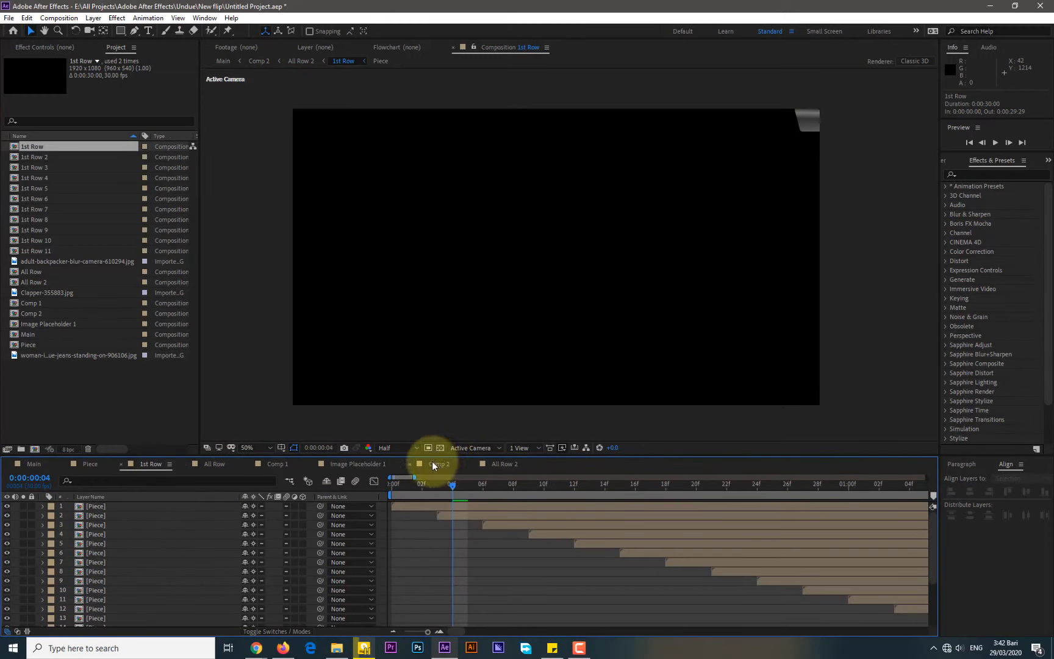
# Duplicate the 1st Row 11 composition, replace the 1st Row layer in All Row 2 with the copy and open it.
pyautogui.click(433, 465)
pyautogui.doubleClick(101, 525)
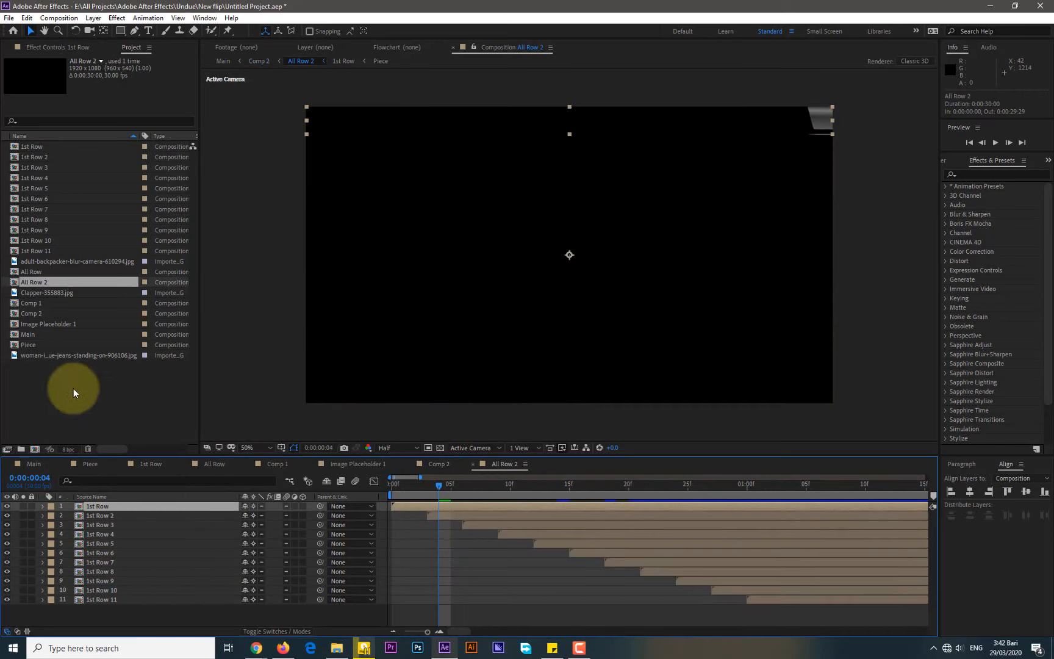
pyautogui.click(40, 251)
pyautogui.hotkey('ctrl', 'd')
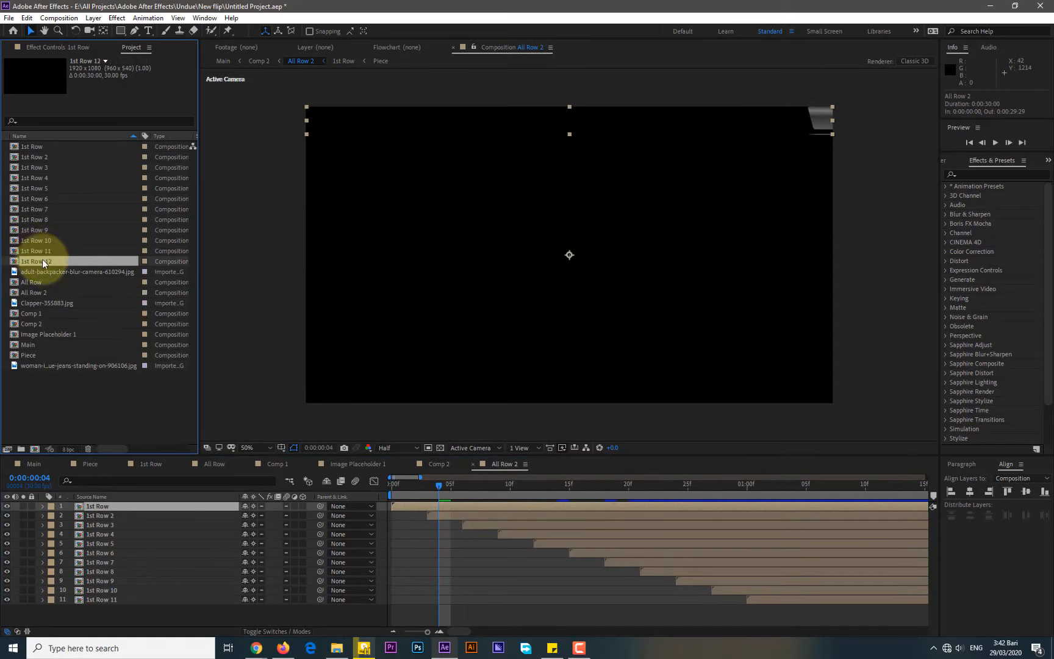
pyautogui.moveTo(42, 261); pyautogui.dragTo(99, 507)
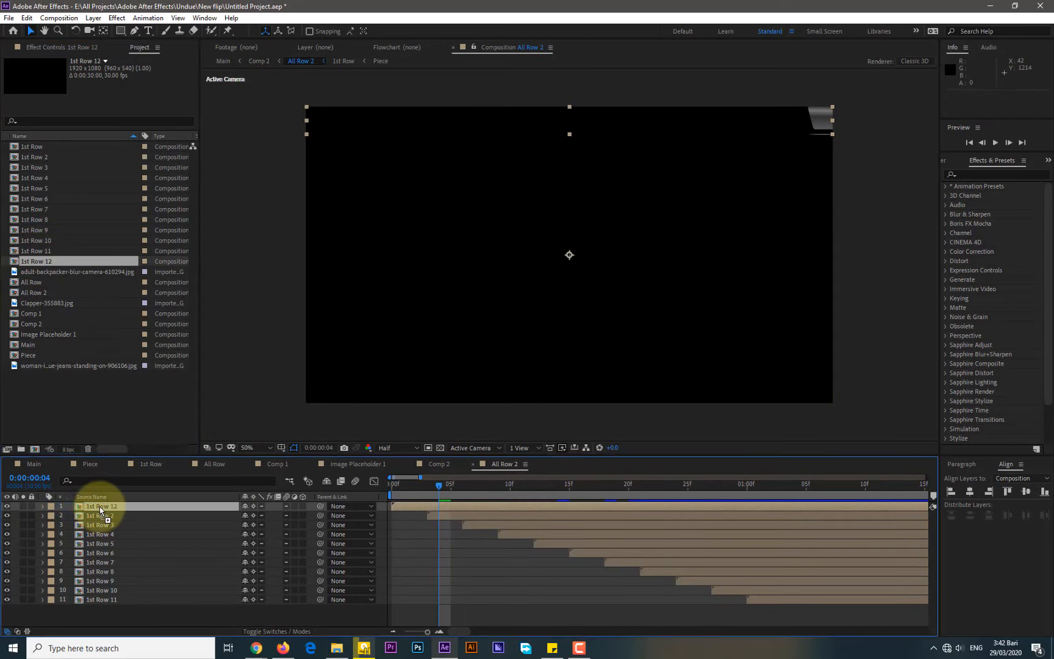
pyautogui.doubleClick(99, 506)
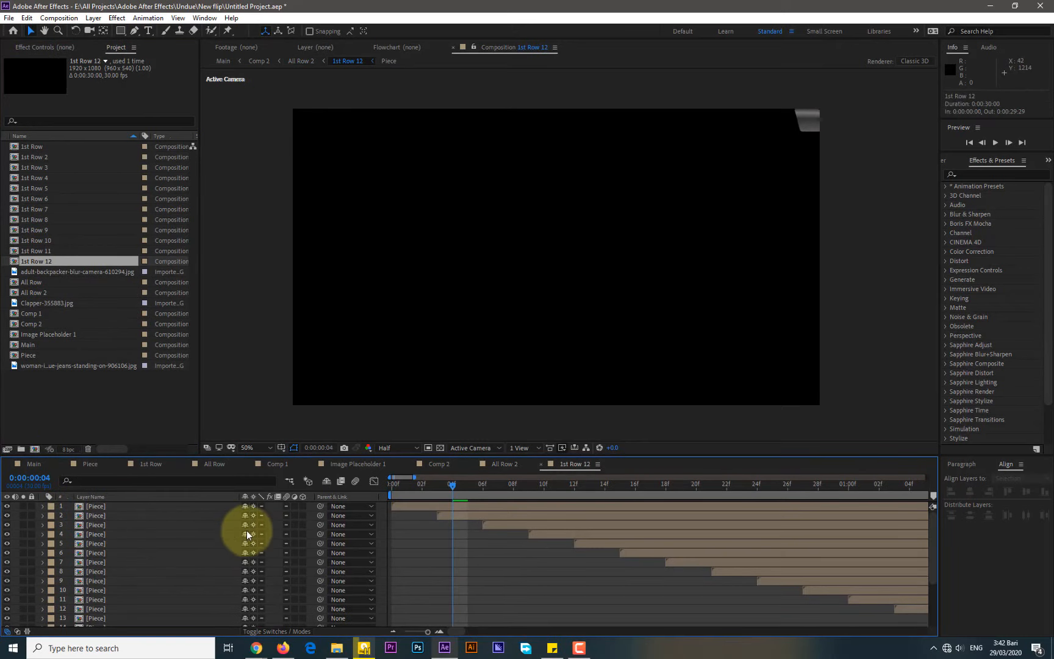
# Retime the last two Piece layers in 1st Row 12 so layer 21 starts at frame 0 and layer 20 at frame 3.
pyautogui.moveTo(413, 476); pyautogui.dragTo(528, 477)
pyautogui.scroll(-3, 512, 549)
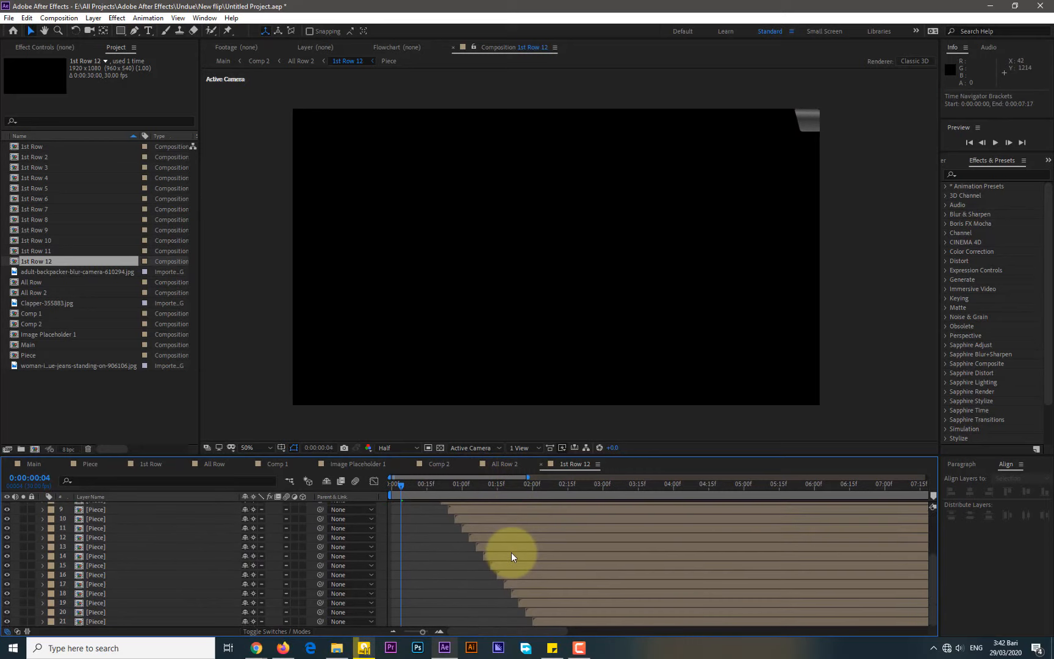
pyautogui.moveTo(541, 621); pyautogui.dragTo(405, 632)
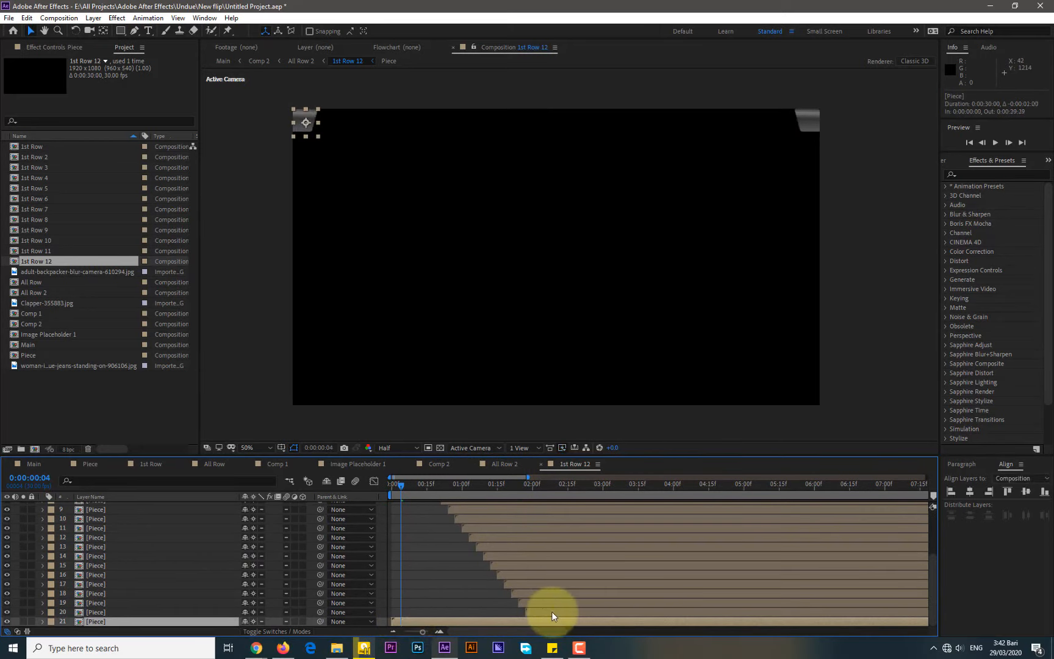
pyautogui.moveTo(546, 612); pyautogui.dragTo(425, 615)
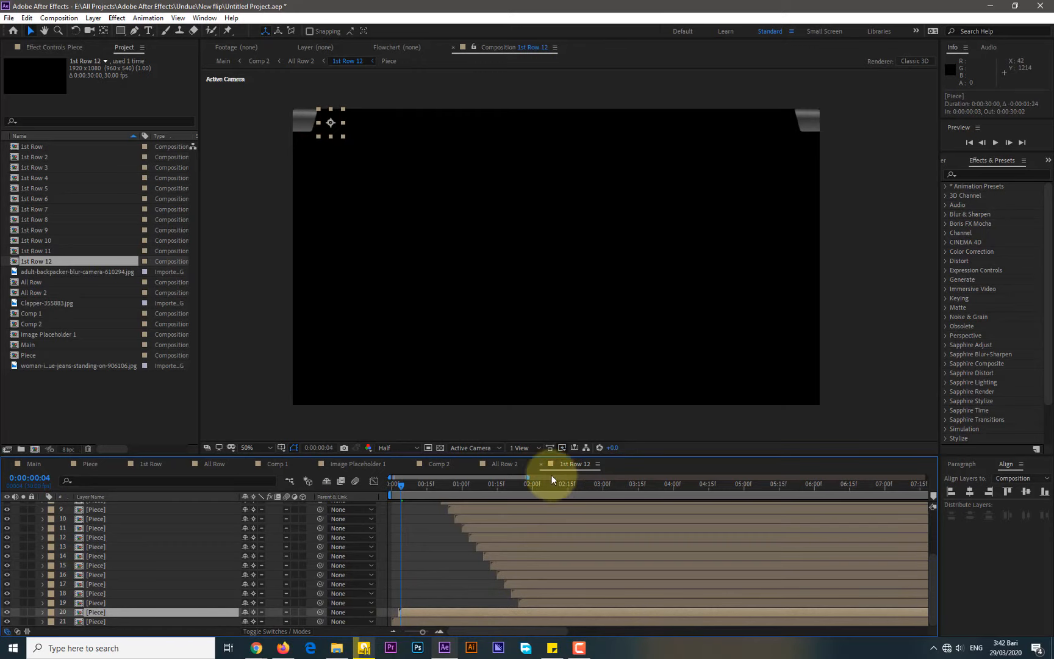
pyautogui.moveTo(526, 476); pyautogui.dragTo(439, 488)
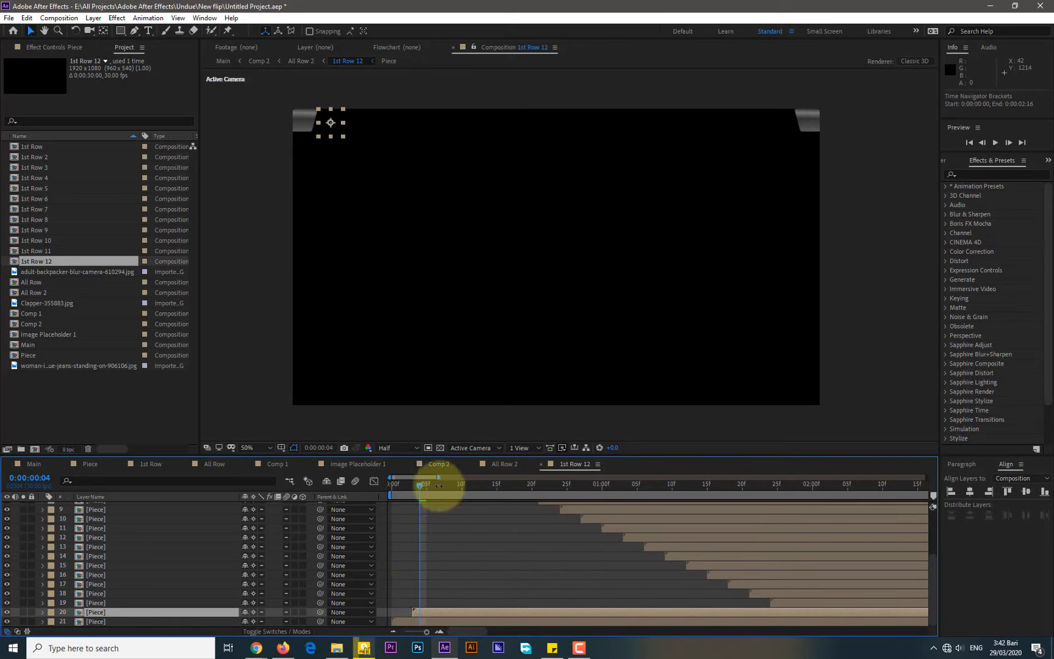
pyautogui.moveTo(786, 603); pyautogui.dragTo(498, 595)
pyautogui.moveTo(419, 486)
pyautogui.mouseDown()
pyautogui.moveTo(400, 484)
pyautogui.moveTo(413, 484)
pyautogui.mouseUp()
# Move Piece layers 19 through 12 in 1st Row 12 so each starts three frames after the layer below it.
pyautogui.moveTo(572, 603); pyautogui.dragTo(522, 532)
pyautogui.click(757, 486)
pyautogui.moveTo(853, 593); pyautogui.dragTo(558, 592)
pyautogui.moveTo(811, 583); pyautogui.dragTo(559, 584)
pyautogui.moveTo(733, 574); pyautogui.dragTo(553, 566)
pyautogui.moveTo(701, 557); pyautogui.dragTo(574, 557)
pyautogui.moveTo(683, 547); pyautogui.dragTo(599, 548)
pyautogui.moveTo(642, 537)
pyautogui.mouseDown()
pyautogui.moveTo(600, 538)
pyautogui.moveTo(632, 519)
pyautogui.mouseUp()
# Continue the reversed three-frame stagger through the uppermost Piece layers, starting layer 1 at 0:00:02:00, and preview the row.
pyautogui.scroll(3, 616, 537)
pyautogui.moveTo(590, 580); pyautogui.dragTo(674, 580)
pyautogui.moveTo(567, 572); pyautogui.dragTo(694, 571)
pyautogui.moveTo(537, 563); pyautogui.dragTo(766, 562)
pyautogui.moveTo(525, 544); pyautogui.dragTo(778, 544)
pyautogui.moveTo(508, 534); pyautogui.dragTo(803, 536)
pyautogui.moveTo(488, 525); pyautogui.dragTo(855, 516)
pyautogui.moveTo(438, 506); pyautogui.dragTo(859, 506)
pyautogui.click(991, 143)
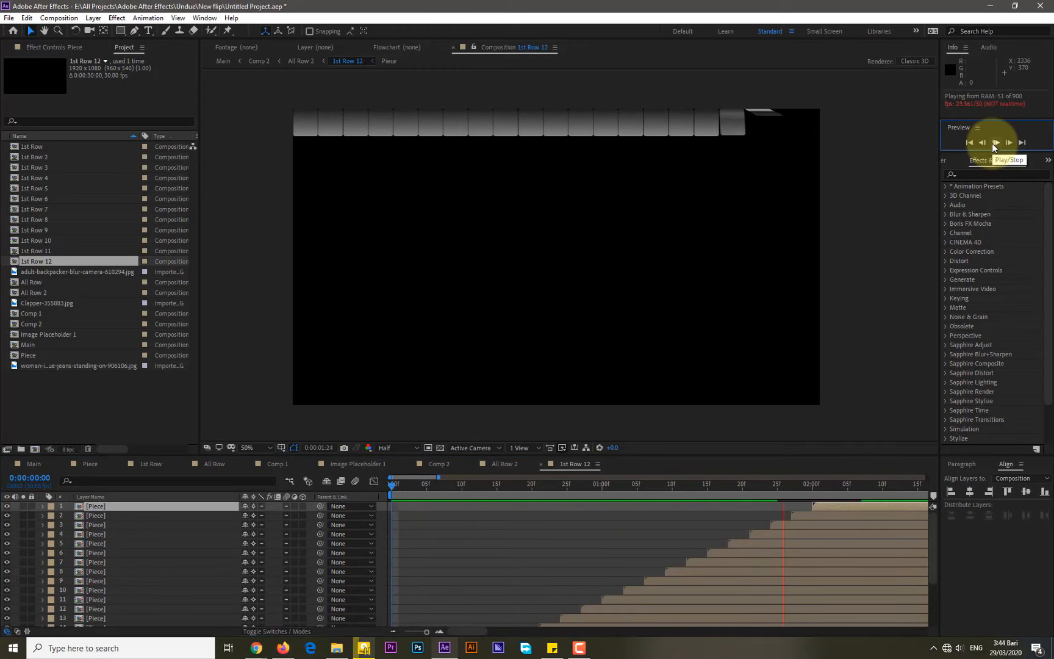
pyautogui.click(991, 142)
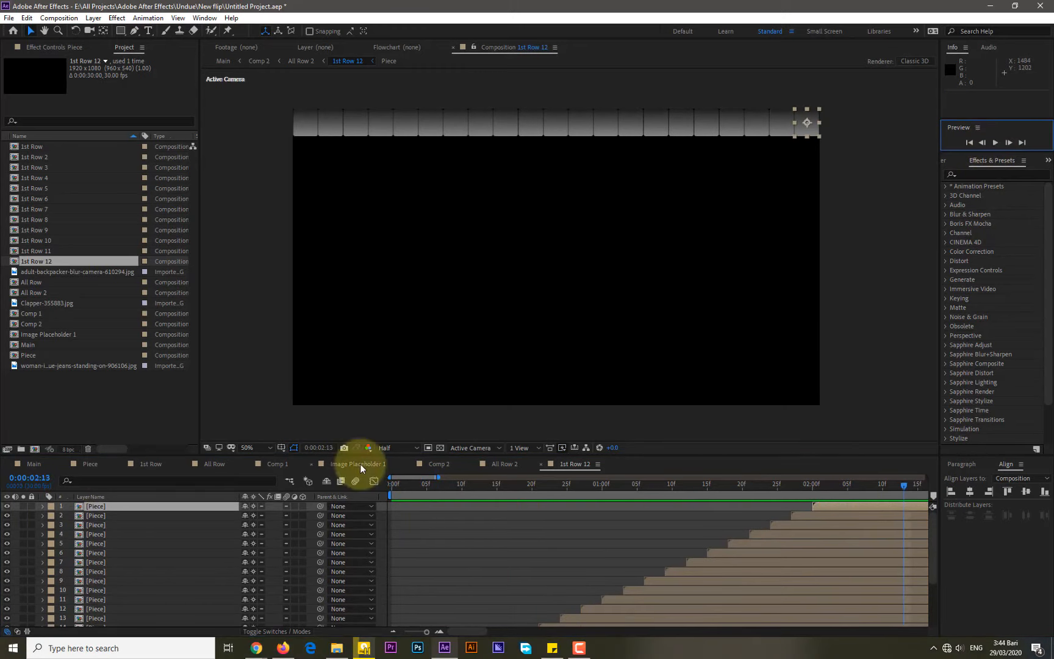
# Return to All Row 2 and duplicate the 1st Row 12 composition in the project ten times.
pyautogui.click(505, 464)
pyautogui.click(49, 265)
pyautogui.hotkey('ctrl', 'd')
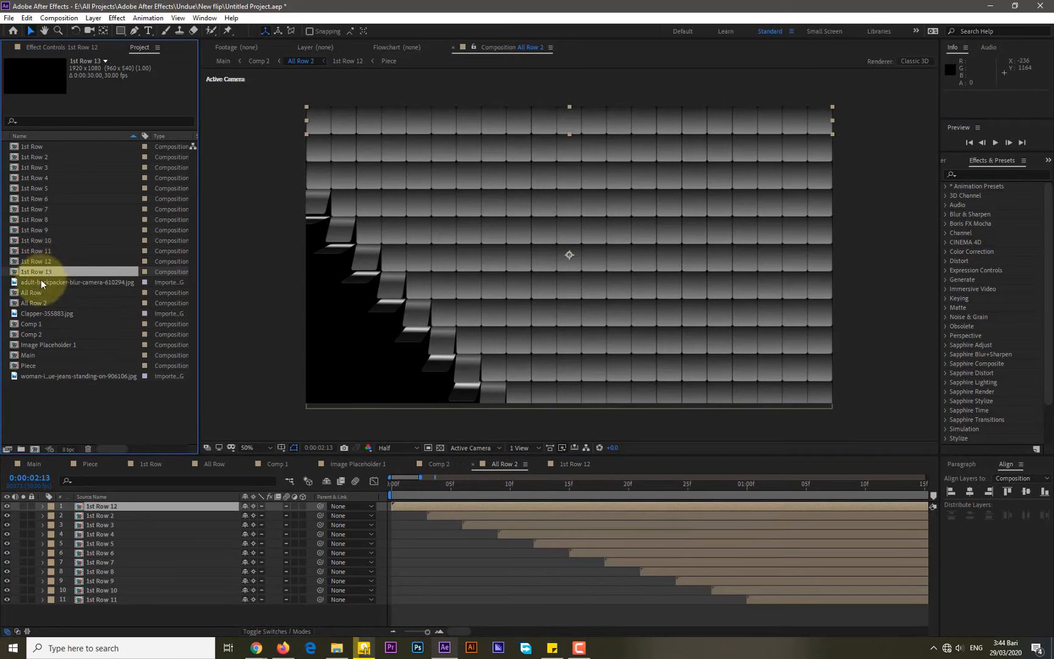
pyautogui.moveTo(53, 295); pyautogui.dragTo(59, 418)
pyautogui.hotkey('ctrl', 'd')
pyautogui.hotkey('ctrl', 'd')
pyautogui.hotkey('ctrl', 'd')
pyautogui.hotkey('ctrl', 'd')
pyautogui.hotkey('ctrl', 'd')
pyautogui.hotkey('ctrl', 'd')
pyautogui.hotkey('ctrl', 'd')
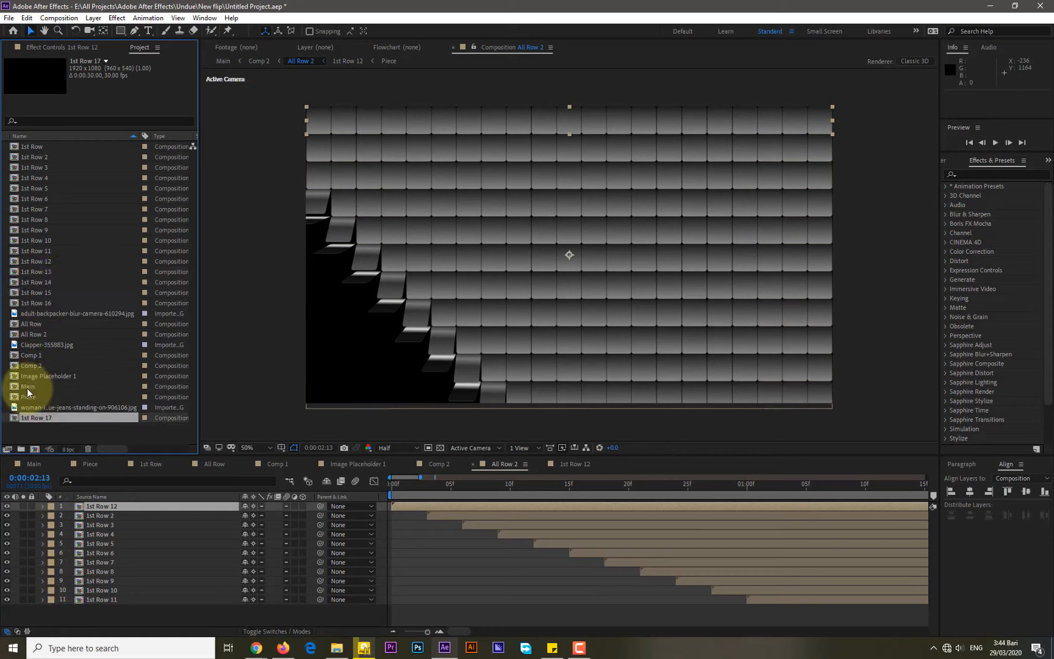
pyautogui.hotkey('ctrl', 'd')
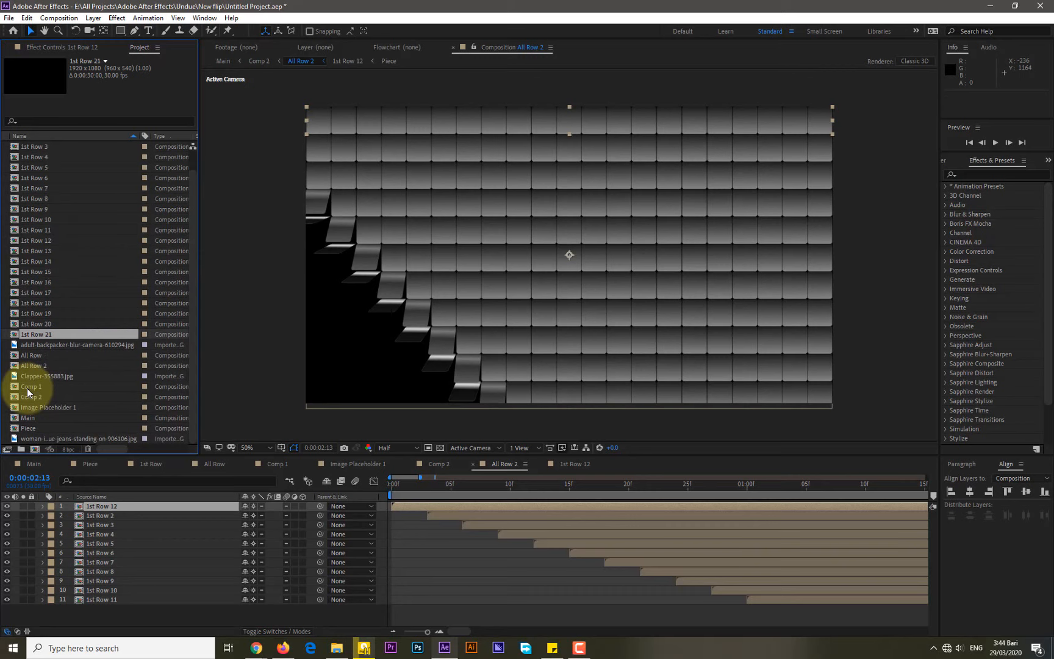
# Replace layers 2 to 5 in All Row 2 with the compositions 1st Row 13 to 1st Row 16.
pyautogui.click(98, 516)
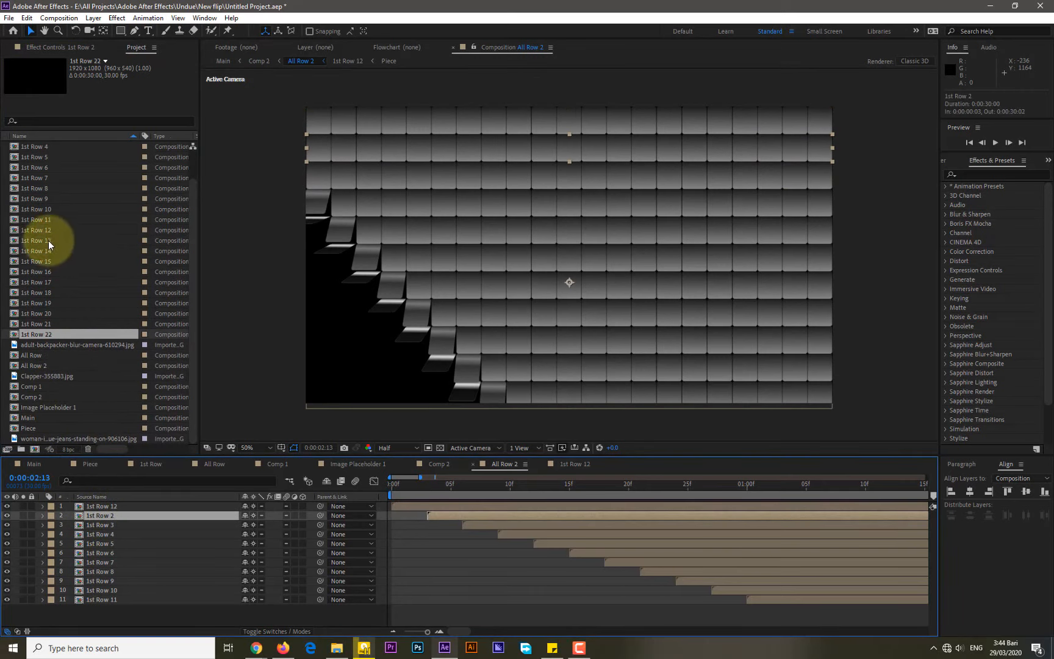
pyautogui.moveTo(49, 240); pyautogui.dragTo(78, 514)
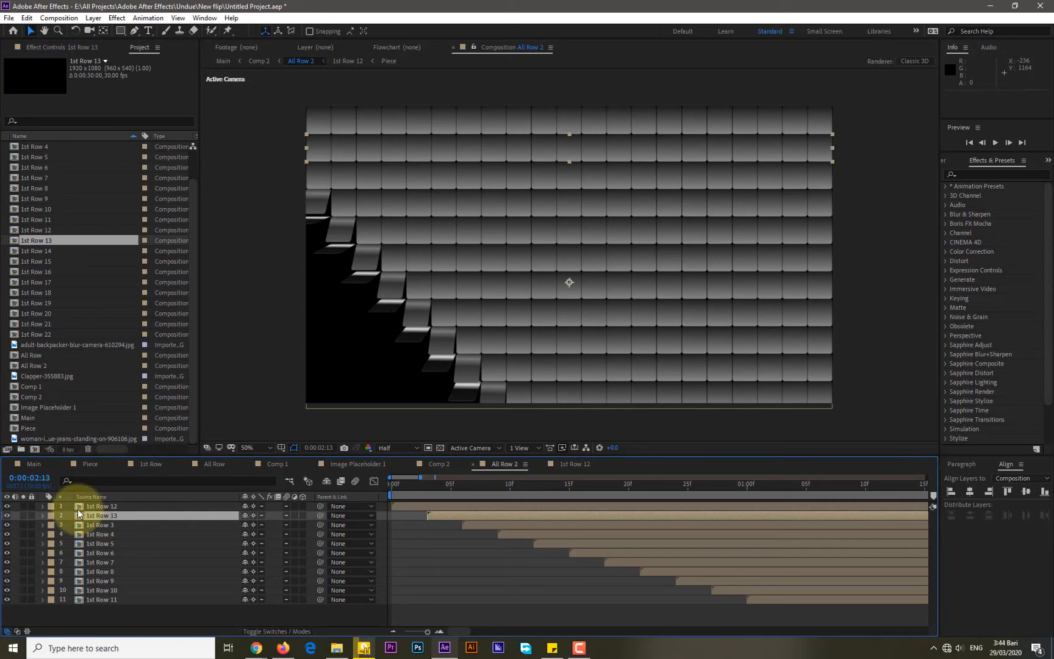
pyautogui.click(108, 525)
pyautogui.moveTo(43, 250); pyautogui.dragTo(108, 527)
pyautogui.click(109, 535)
pyautogui.moveTo(36, 262); pyautogui.dragTo(102, 544)
pyautogui.click(102, 543)
# Replace layers 6 to 8 in All Row 2 with the compositions 1st Row 17 to 1st Row 19.
pyautogui.click(104, 553)
pyautogui.moveTo(36, 282); pyautogui.dragTo(101, 562)
pyautogui.click(103, 562)
pyautogui.click(101, 570)
pyautogui.moveTo(37, 303); pyautogui.dragTo(101, 571)
# Replace layers 9 to 11 in All Row 2 with 1st Row 20 to 1st Row 22 and preview the composition from the start.
pyautogui.click(102, 581)
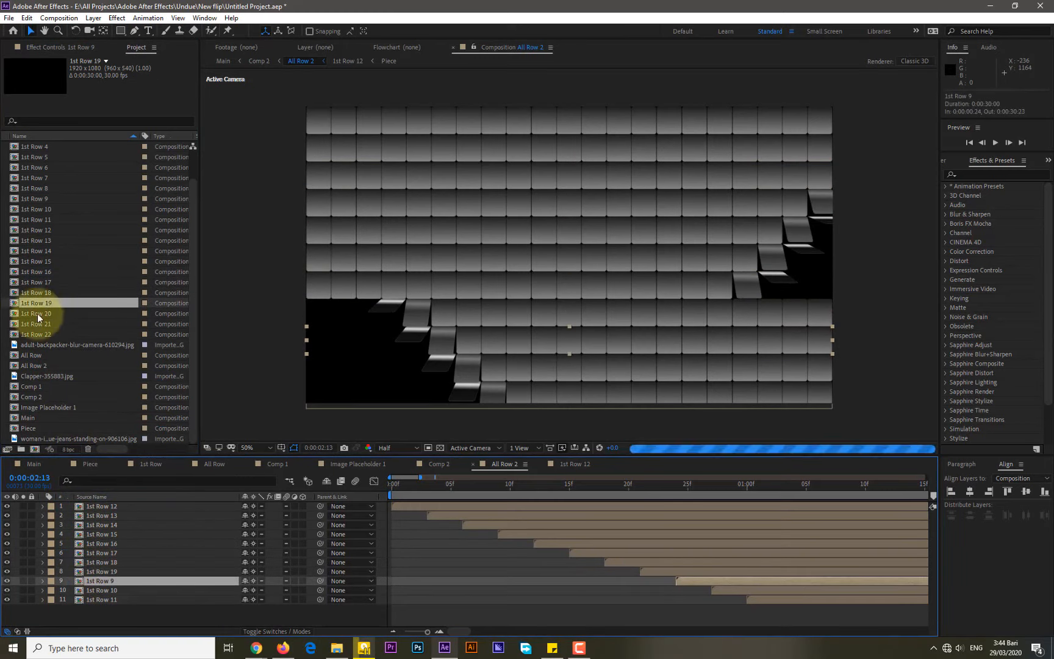
pyautogui.moveTo(35, 313); pyautogui.dragTo(102, 591)
pyautogui.click(101, 590)
pyautogui.click(103, 600)
pyautogui.moveTo(37, 334); pyautogui.dragTo(102, 600)
pyautogui.press('Home')
pyautogui.click(996, 142)
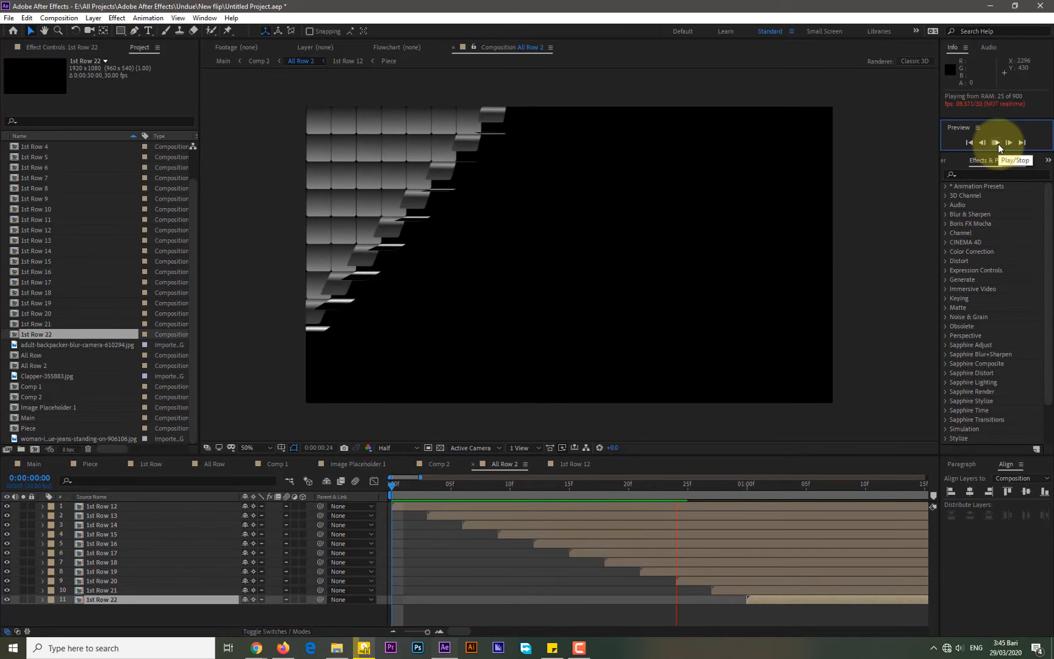
# Stop the preview and replace the two remaining All Row layers in Comp 2 with the All Row 2 composition.
pyautogui.click(998, 143)
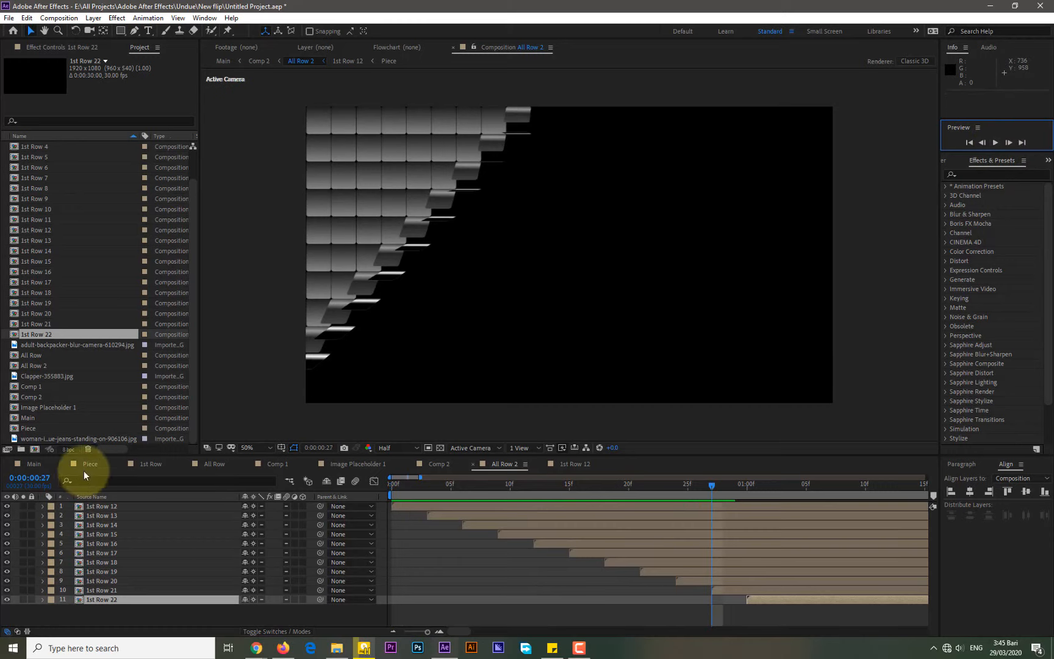
pyautogui.click(431, 464)
pyautogui.click(111, 553)
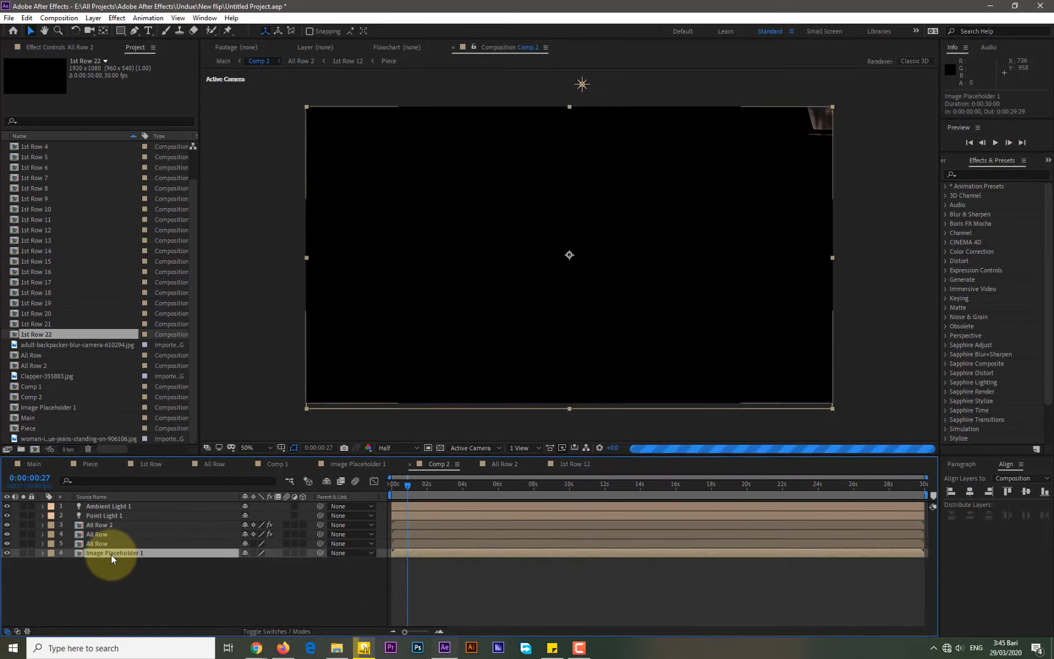
pyautogui.moveTo(40, 367); pyautogui.dragTo(99, 534)
pyautogui.click(95, 535)
pyautogui.click(102, 545)
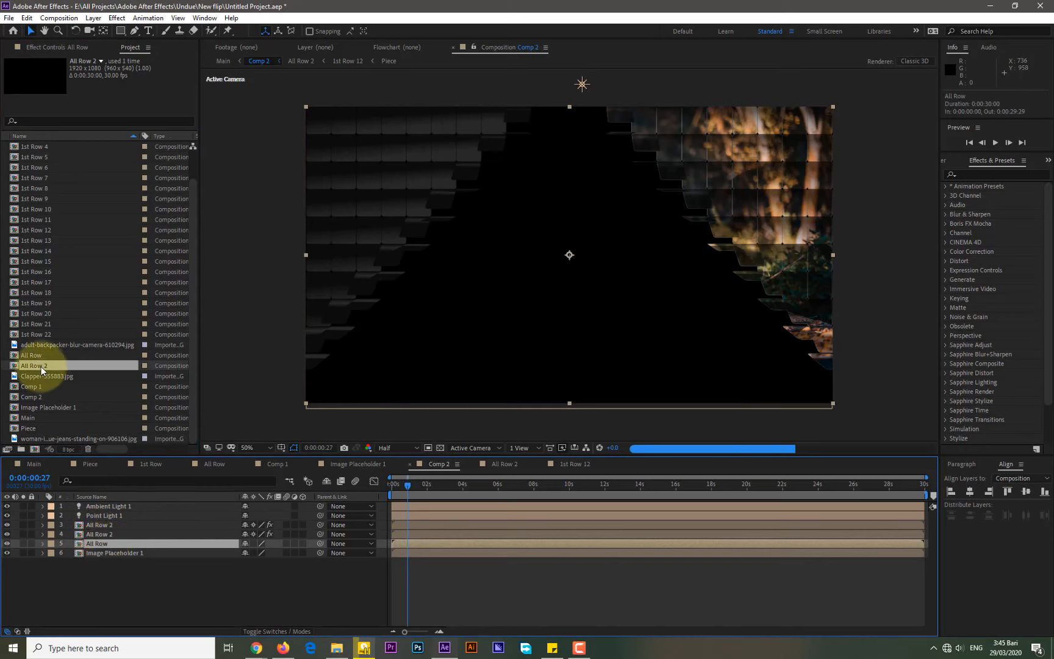
pyautogui.moveTo(42, 366); pyautogui.dragTo(97, 544)
# Duplicate the Image Placeholder 1 composition and swap the duplicate, Image Placeholder 2, in for Comp 2's bottom layer.
pyautogui.click(63, 406)
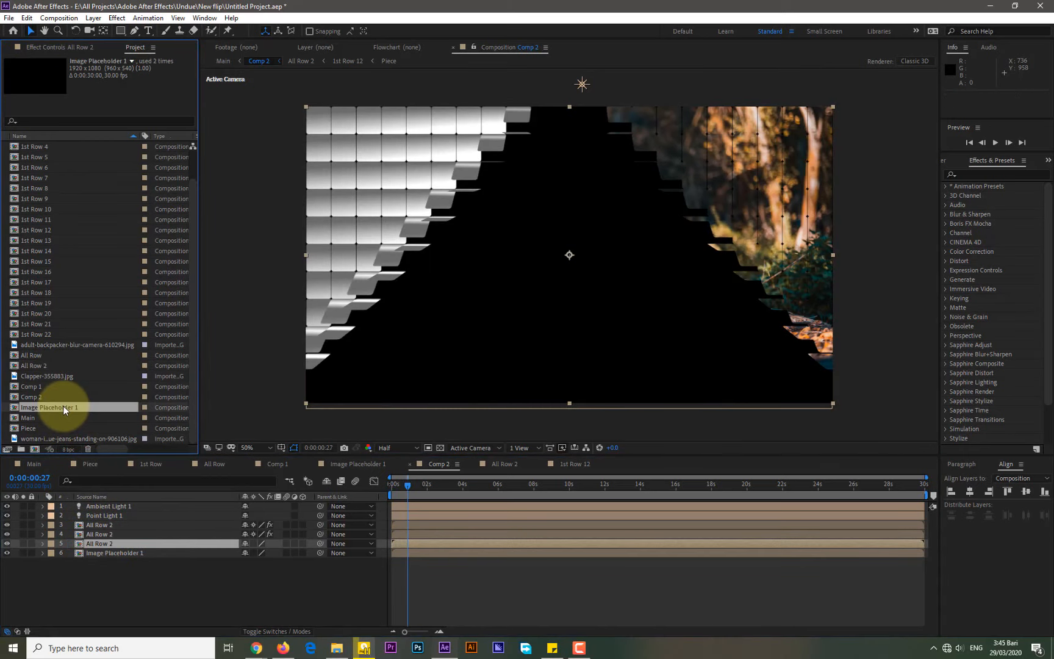
pyautogui.hotkey('ctrl', 'd')
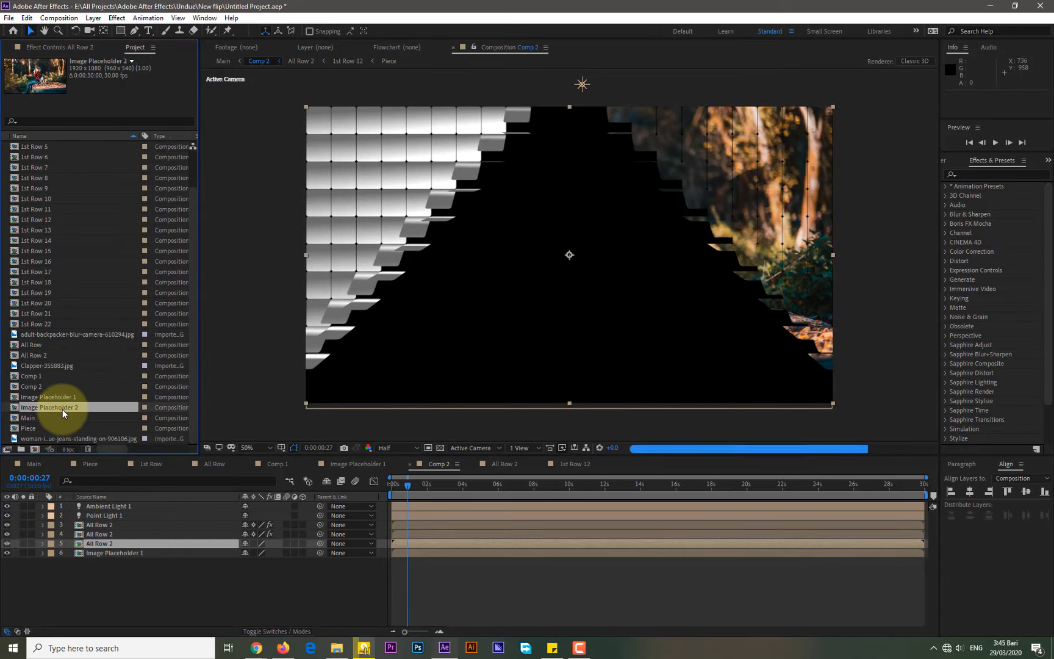
pyautogui.moveTo(63, 408); pyautogui.dragTo(50, 556)
pyautogui.click(101, 553)
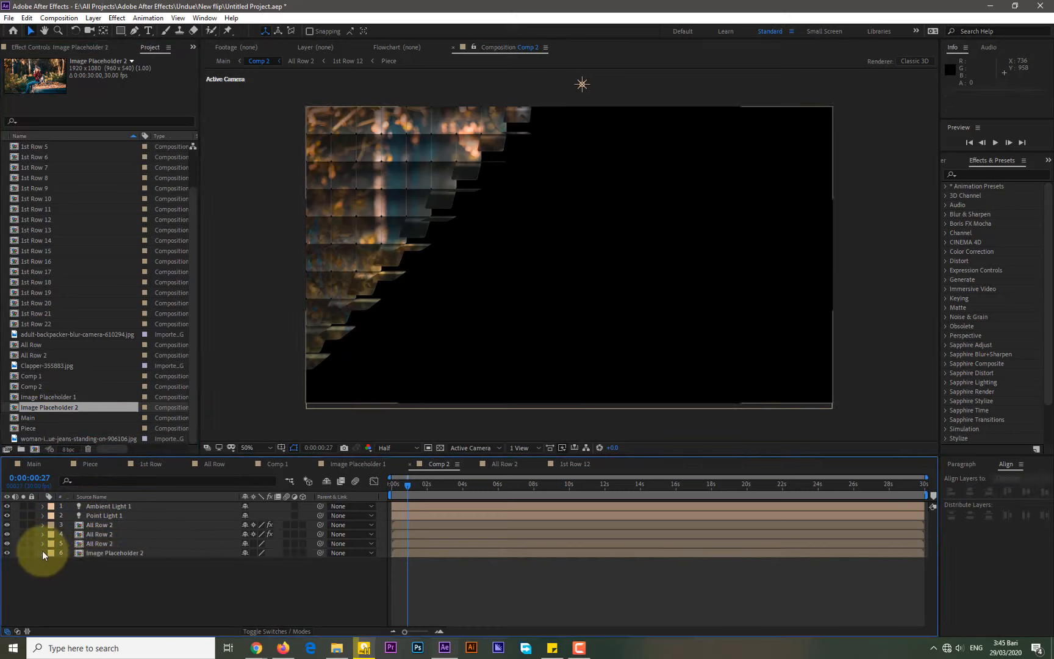
# Keyframe Image Placeholder 2's Scale in Comp 2 from 100% at the start to 110% at 0:00:05:02, and return to the start.
pyautogui.click(50, 560)
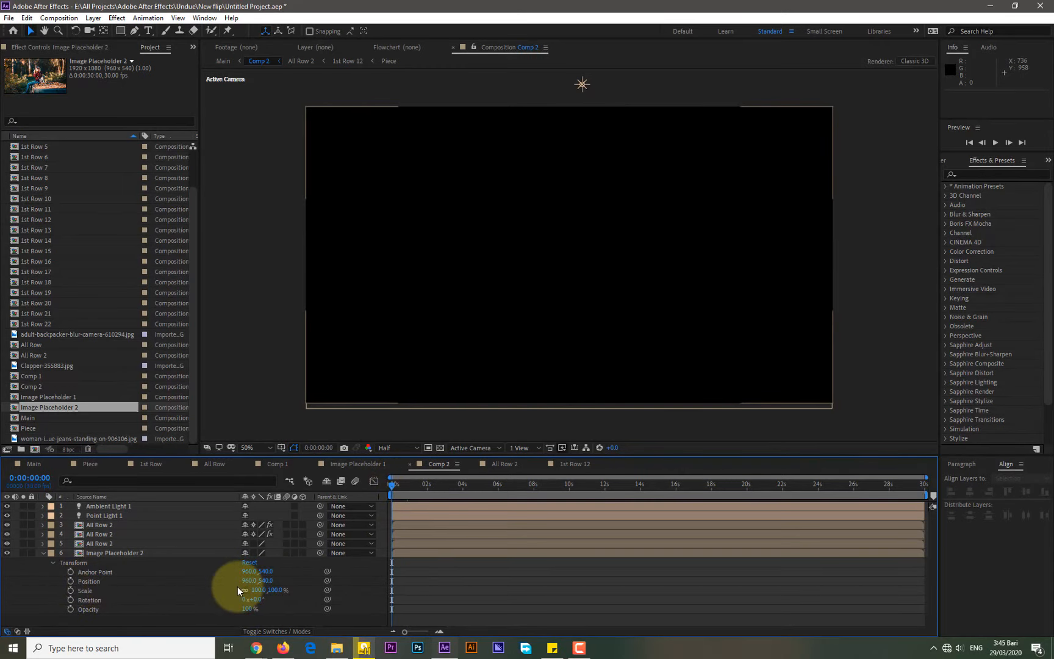
pyautogui.click(71, 591)
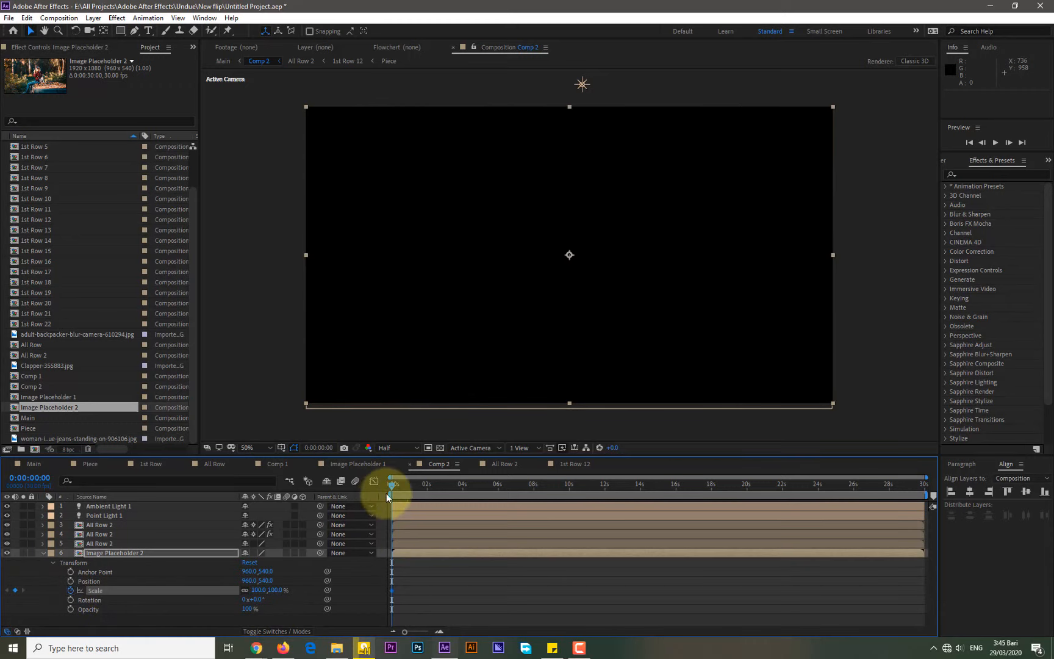
pyautogui.moveTo(396, 488); pyautogui.dragTo(481, 494)
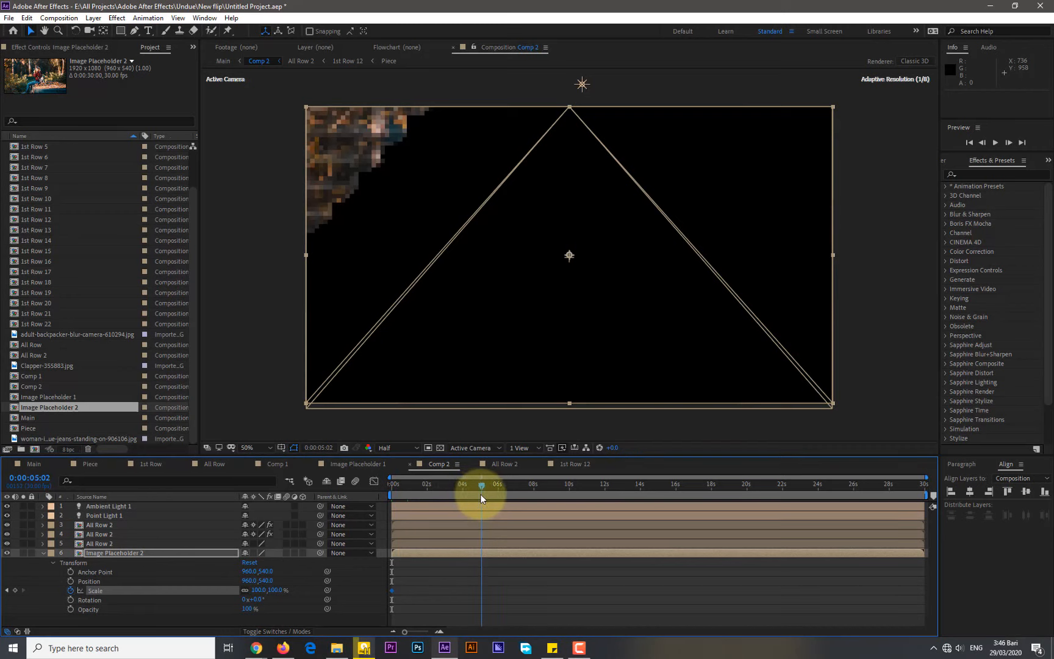
pyautogui.click(258, 590)
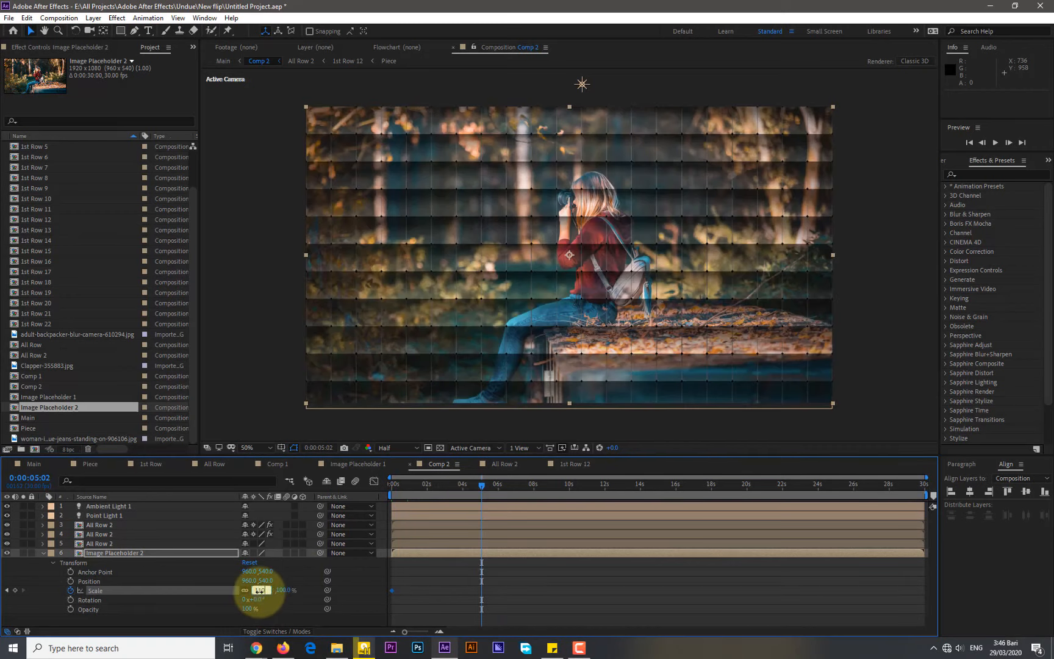
pyautogui.write('110')
pyautogui.press('Return')
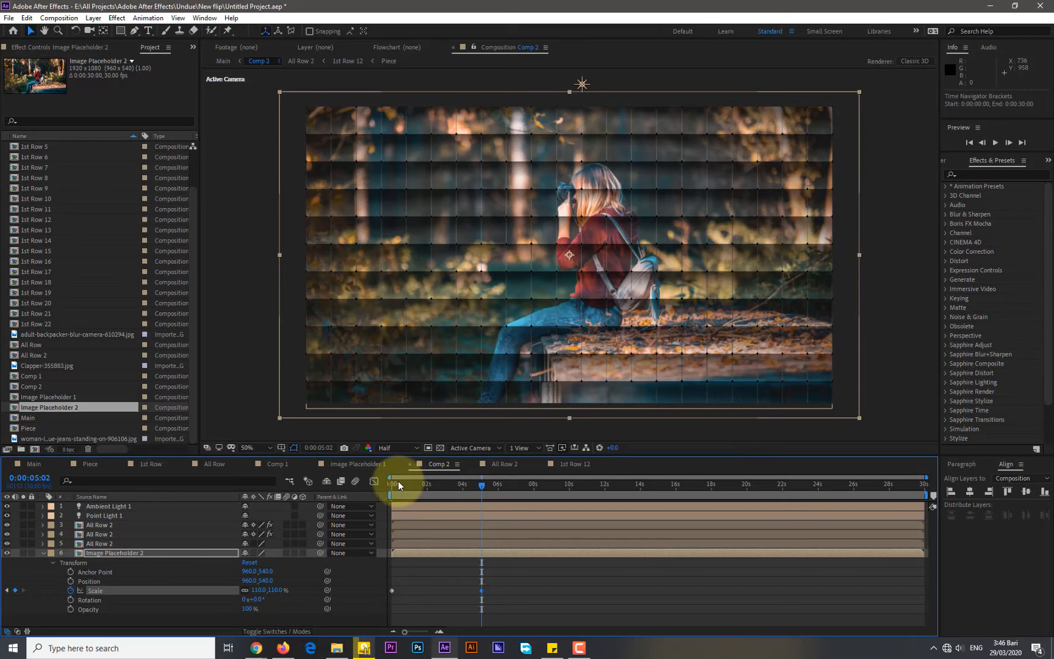
pyautogui.moveTo(398, 481); pyautogui.dragTo(223, 495)
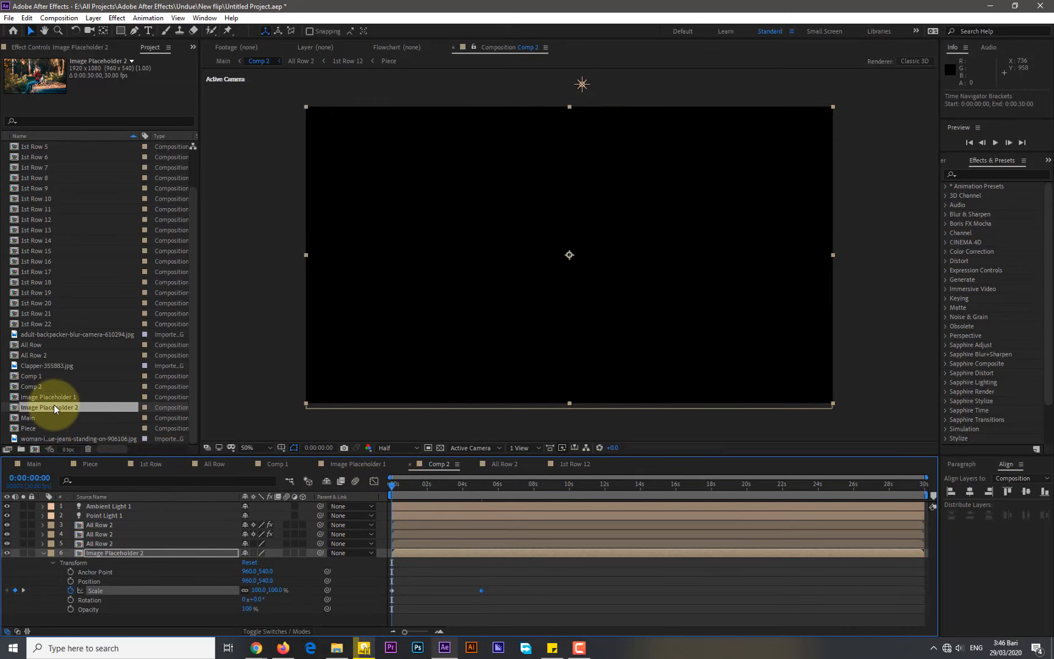
# Replace the backpacker photo inside Image Placeholder 2 with the woman in blue jeans image (906106.jpg), fitted to the composition width.
pyautogui.doubleClick(54, 404)
pyautogui.click(7, 507)
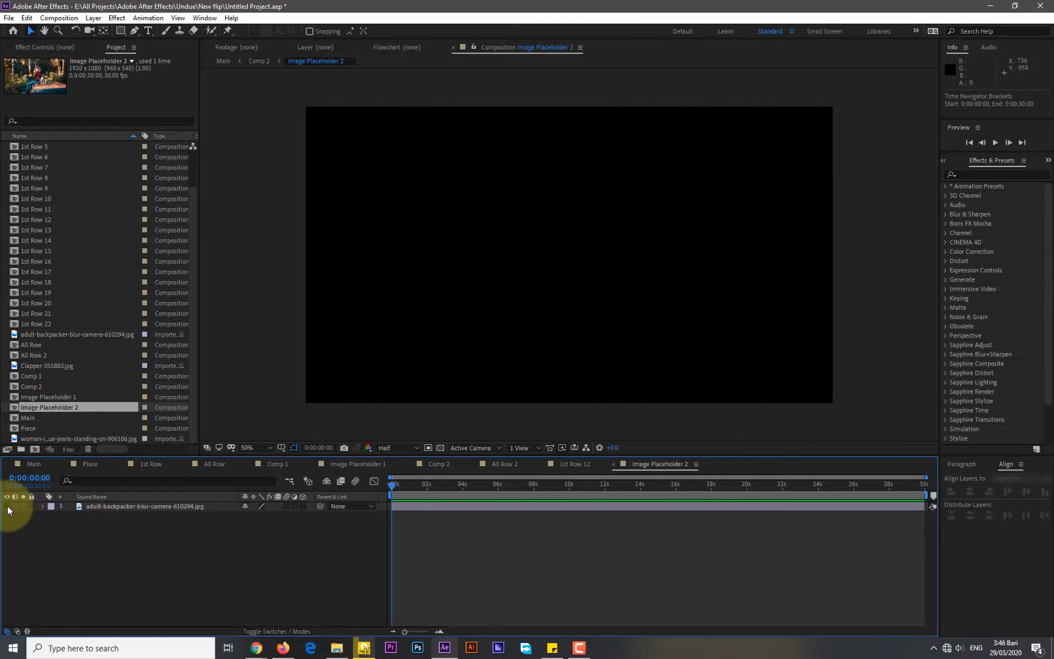
pyautogui.click(65, 335)
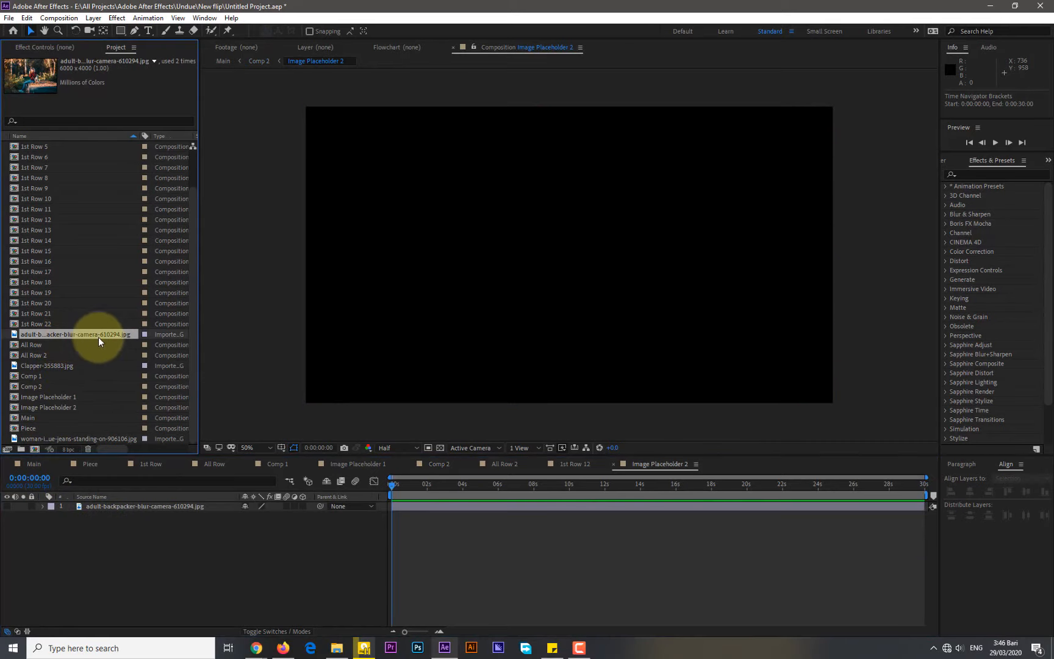
pyautogui.click(44, 439)
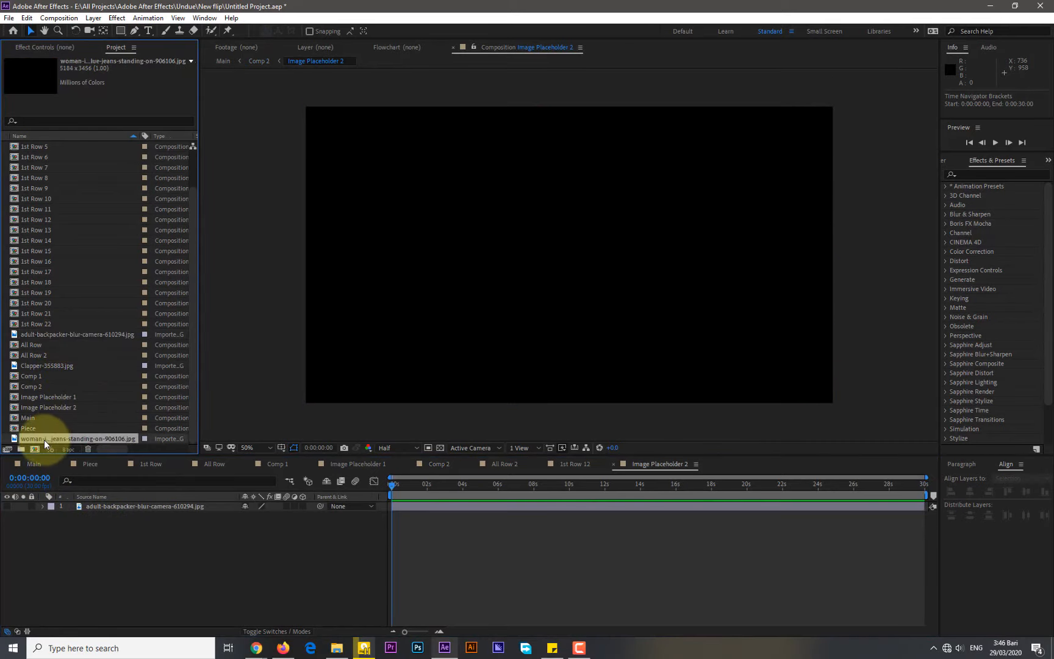
pyautogui.moveTo(44, 439); pyautogui.dragTo(10, 522)
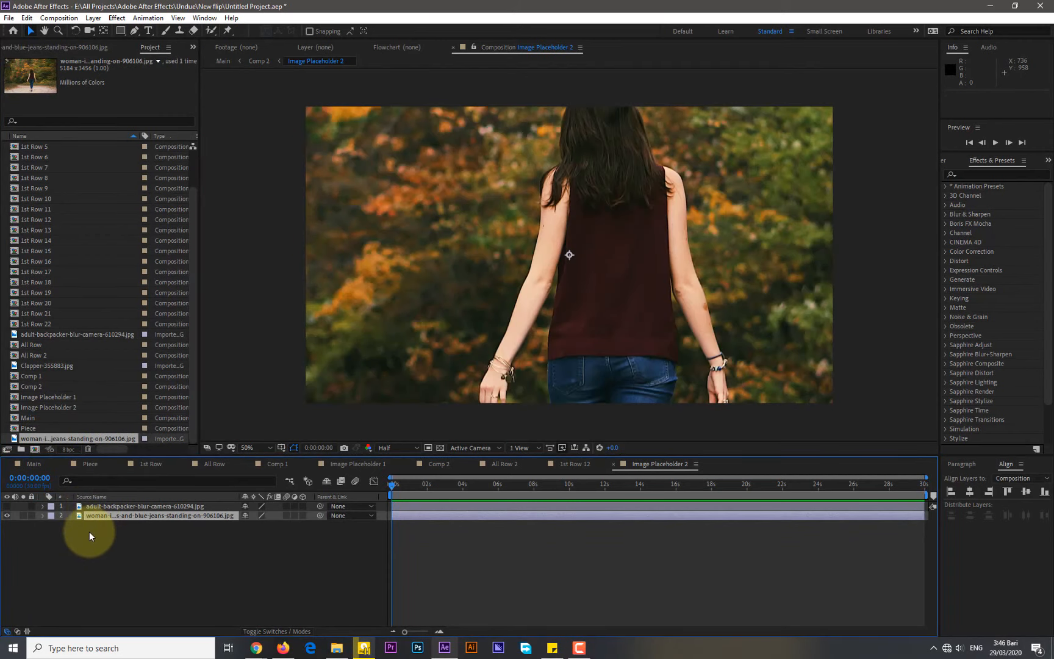
pyautogui.hotkey('ctrl', 'alt', 'shift', 'h')
pyautogui.click(140, 506)
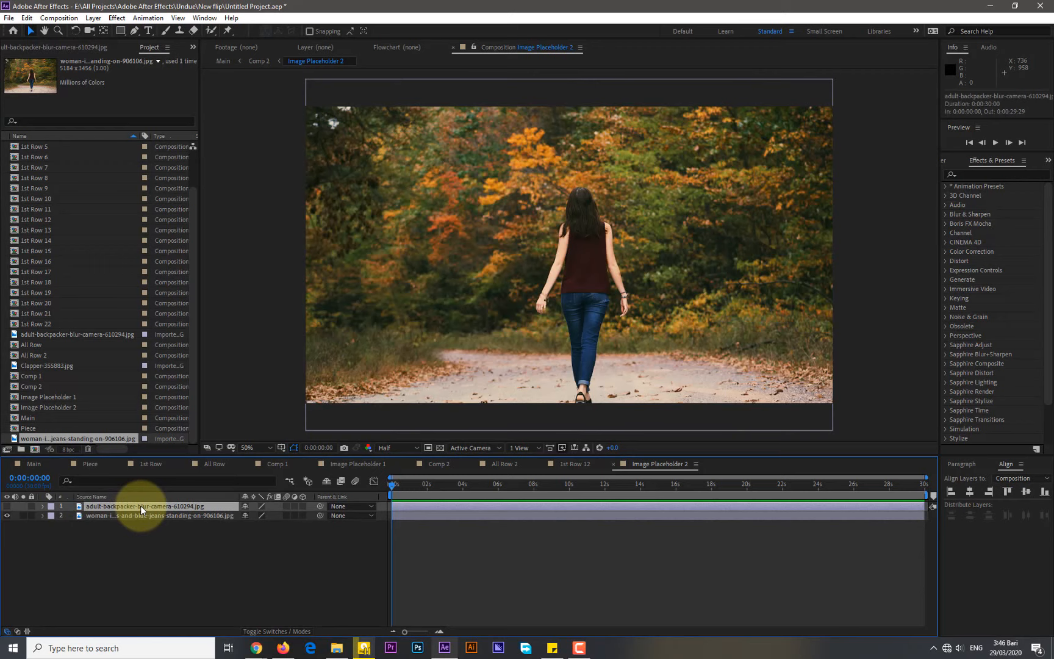
pyautogui.press('Delete')
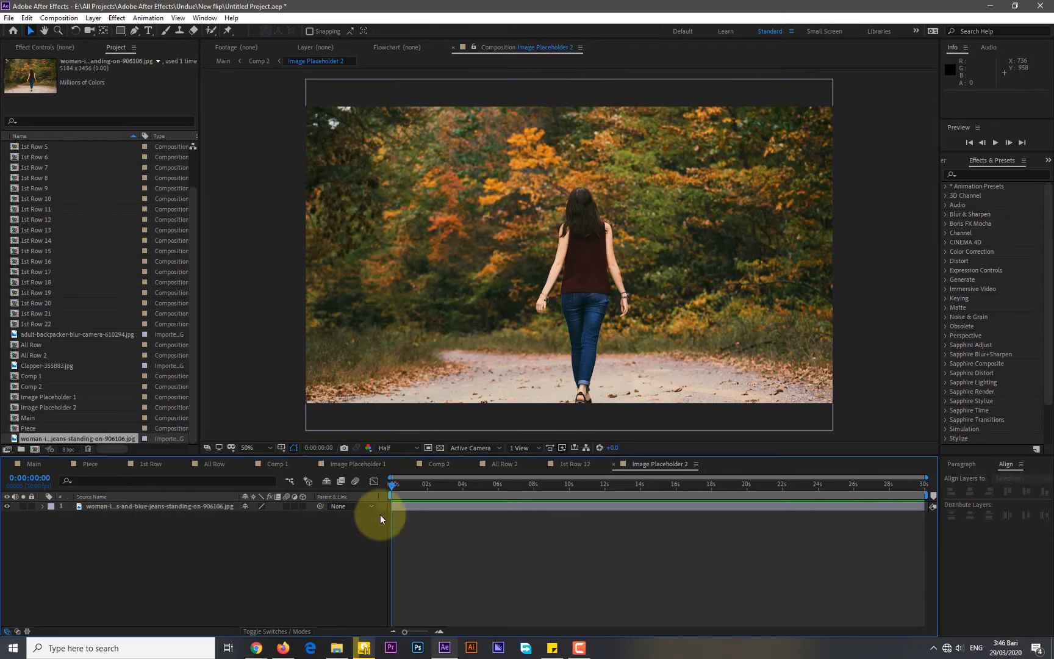
# Collapse the Image Placeholder 2 layer's properties in Comp 2 and open Comp 1 from the Main composition.
pyautogui.click(437, 464)
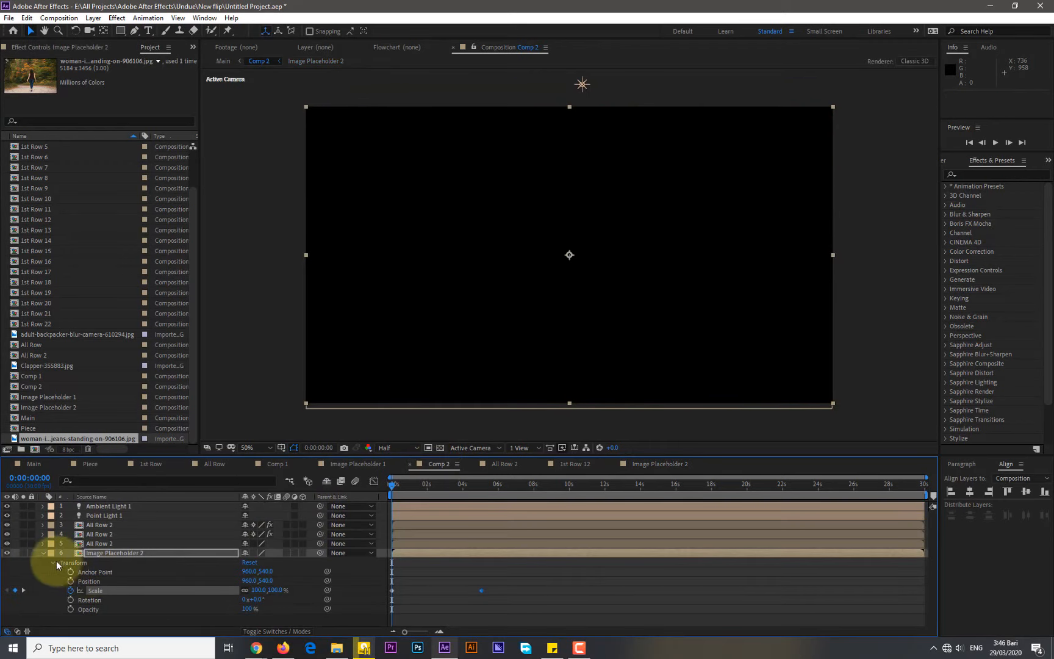
pyautogui.click(43, 553)
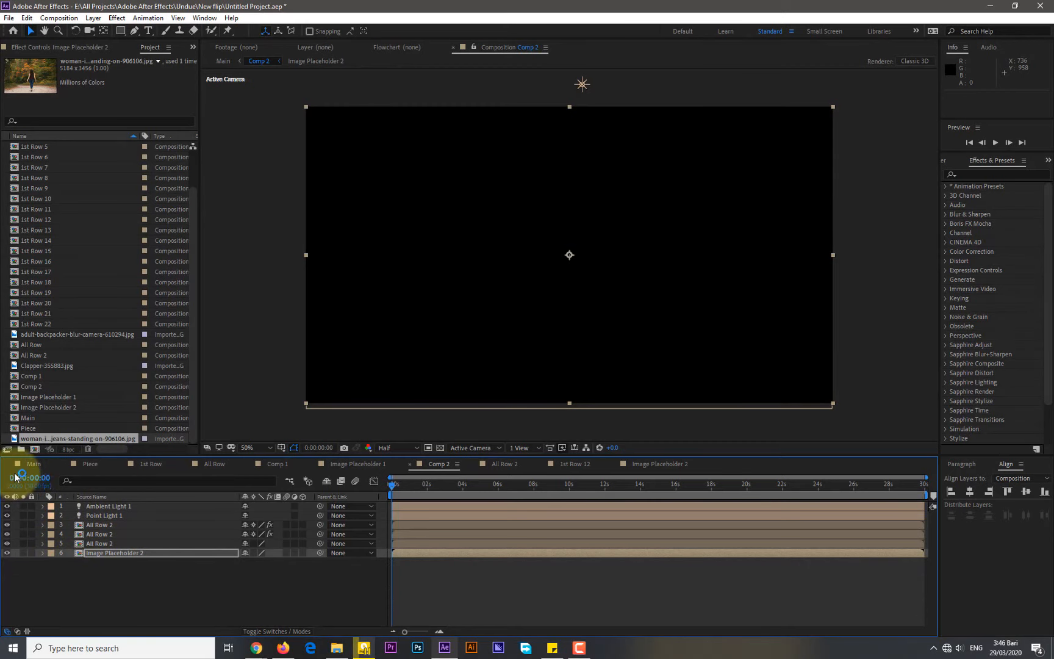
pyautogui.click(34, 464)
pyautogui.click(97, 506)
pyautogui.doubleClick(98, 508)
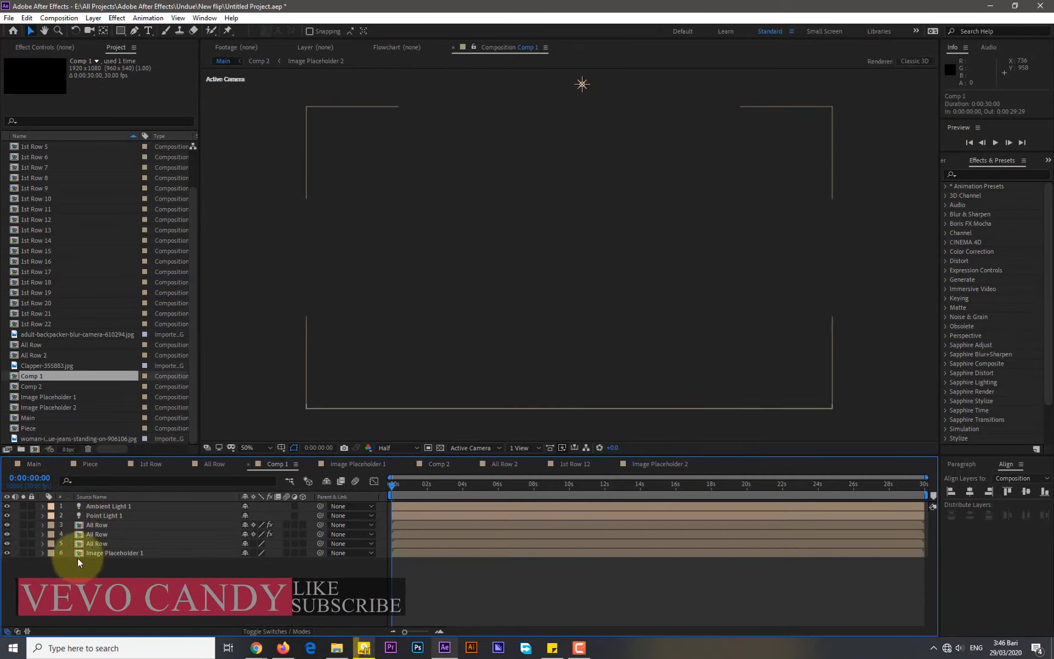
# Keyframe Image Placeholder 1's Scale in Comp 1 from 100% at the start to 110% at 0:00:05:01.
pyautogui.click(42, 553)
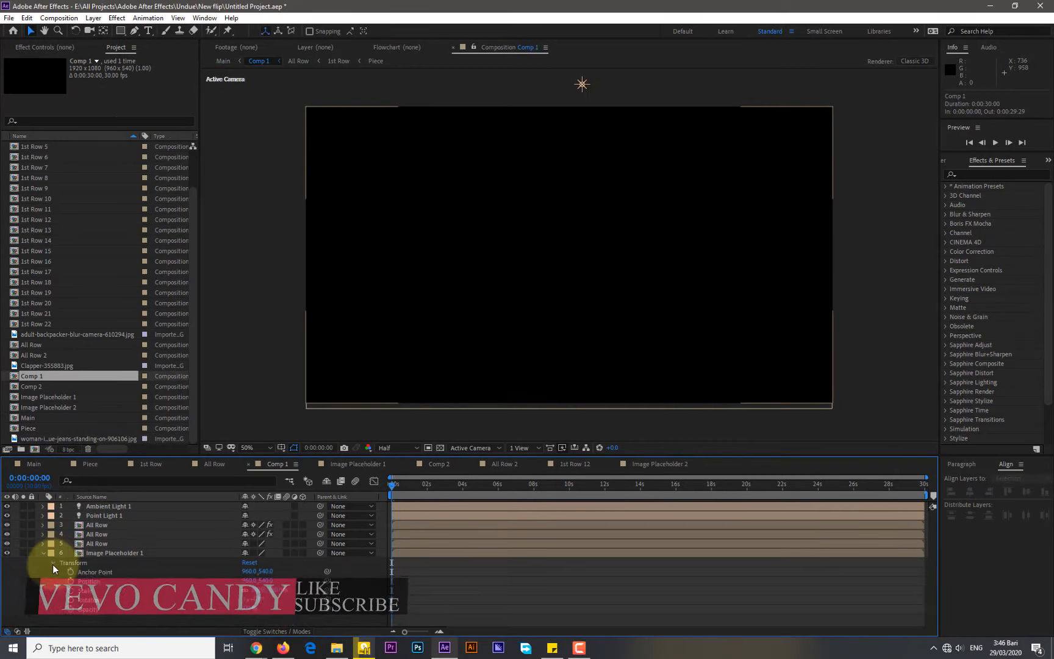
pyautogui.click(53, 562)
pyautogui.click(69, 590)
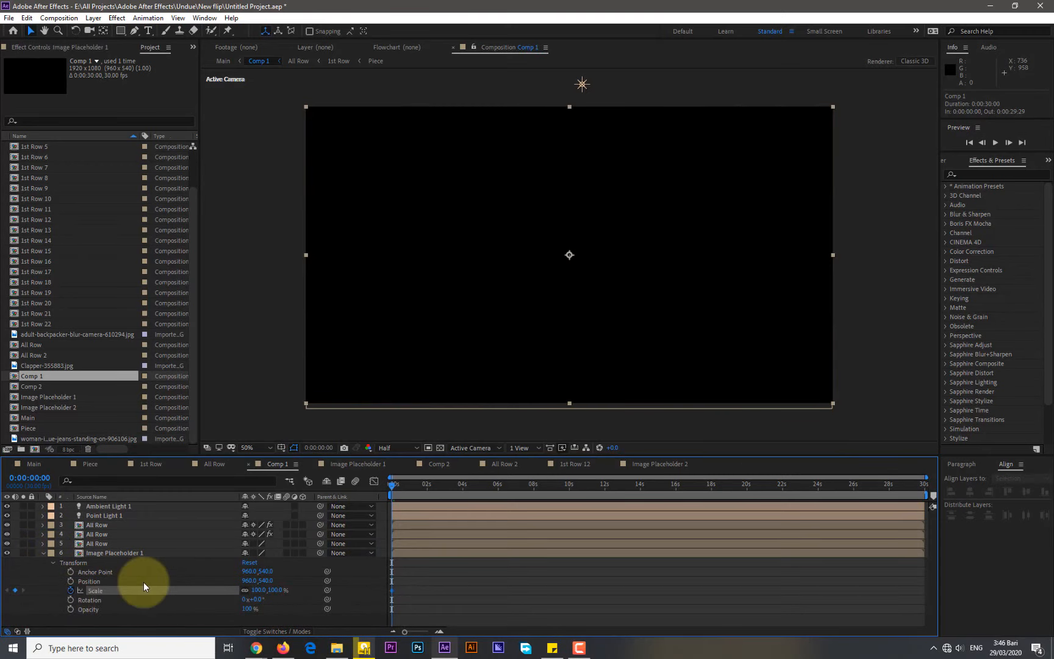
pyautogui.moveTo(392, 485); pyautogui.dragTo(482, 494)
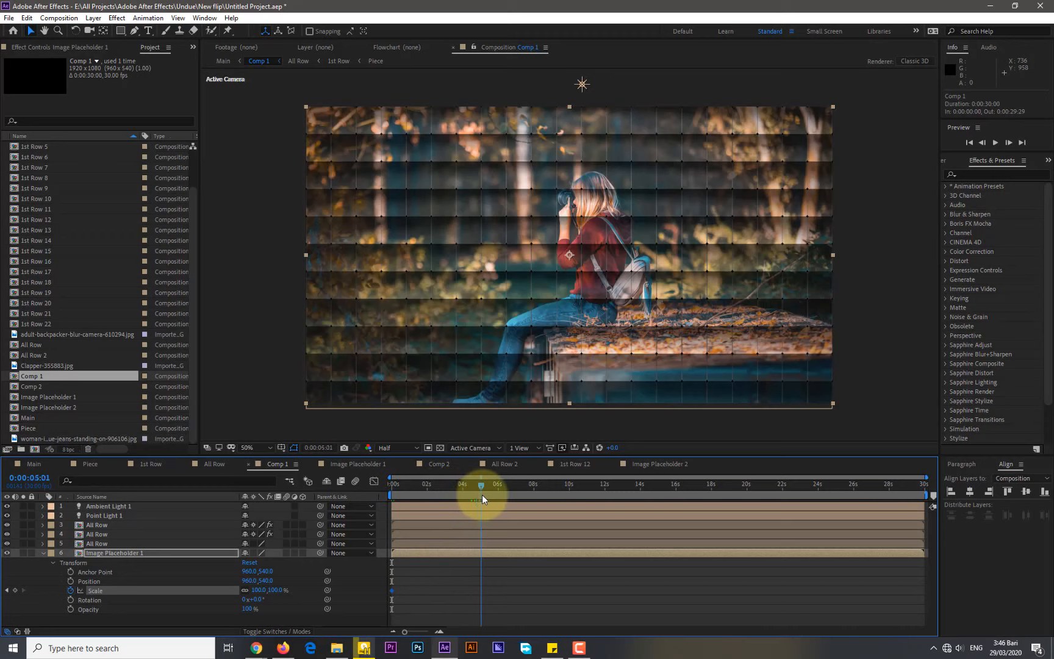
pyautogui.click(259, 590)
pyautogui.write('110')
pyautogui.press('Return')
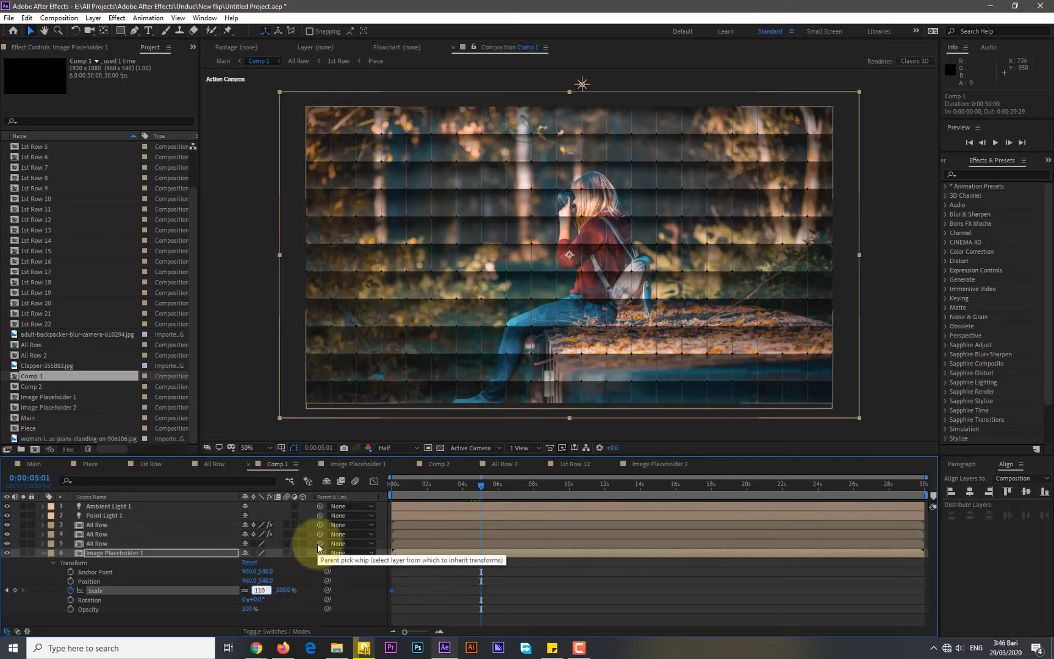
# Apply Easy Ease to both Scale keyframes of Image Placeholder 1 in Comp 1 and collapse the layer's properties.
pyautogui.moveTo(491, 588); pyautogui.dragTo(388, 595)
pyautogui.rightClick(390, 590)
pyautogui.moveTo(439, 582)
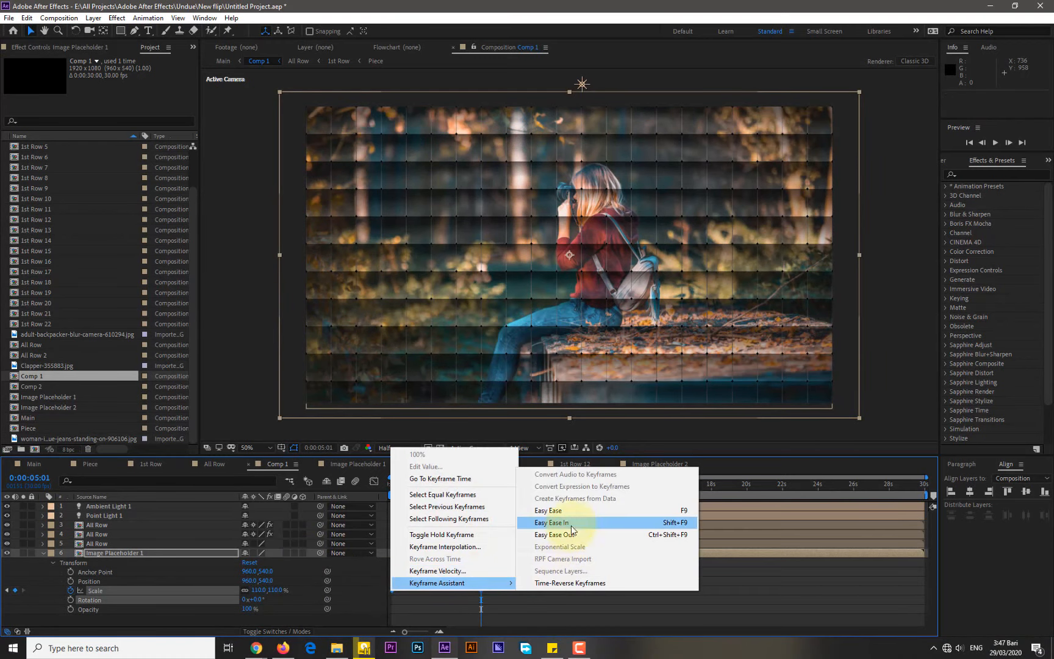
pyautogui.click(529, 520)
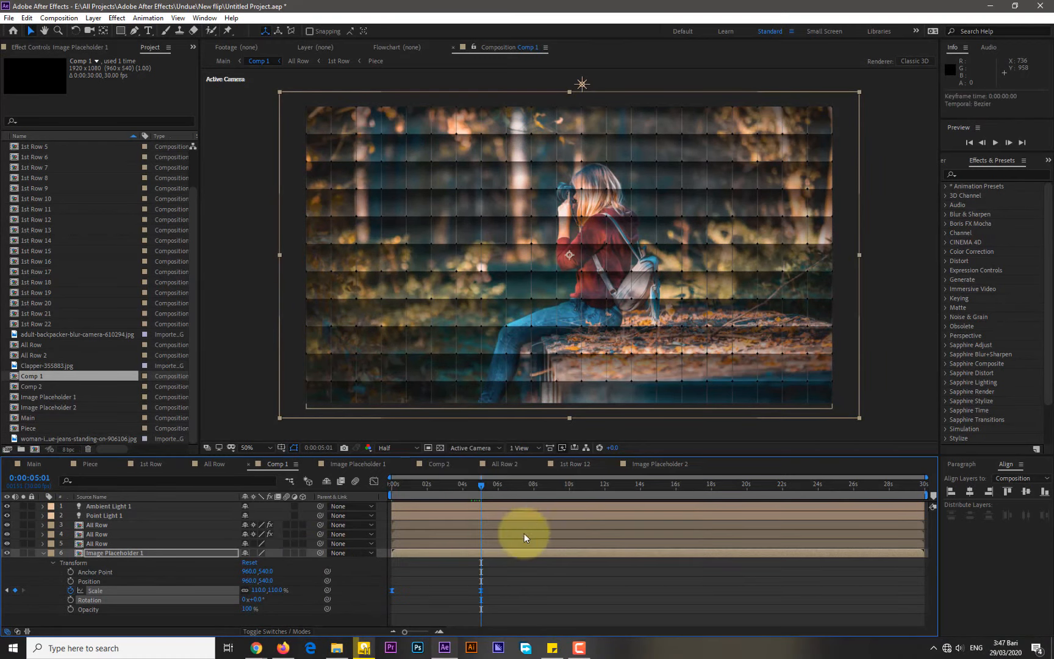
pyautogui.click(43, 552)
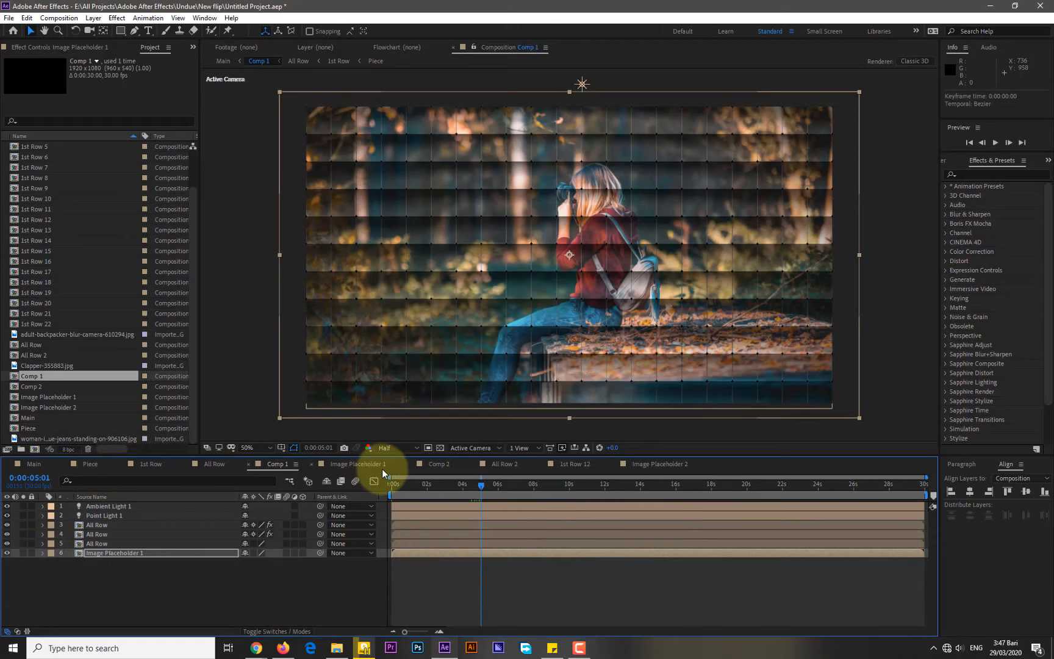
# Apply Easy Ease to both Scale keyframes of the Image Placeholder 2 layer in Comp 2.
pyautogui.click(621, 467)
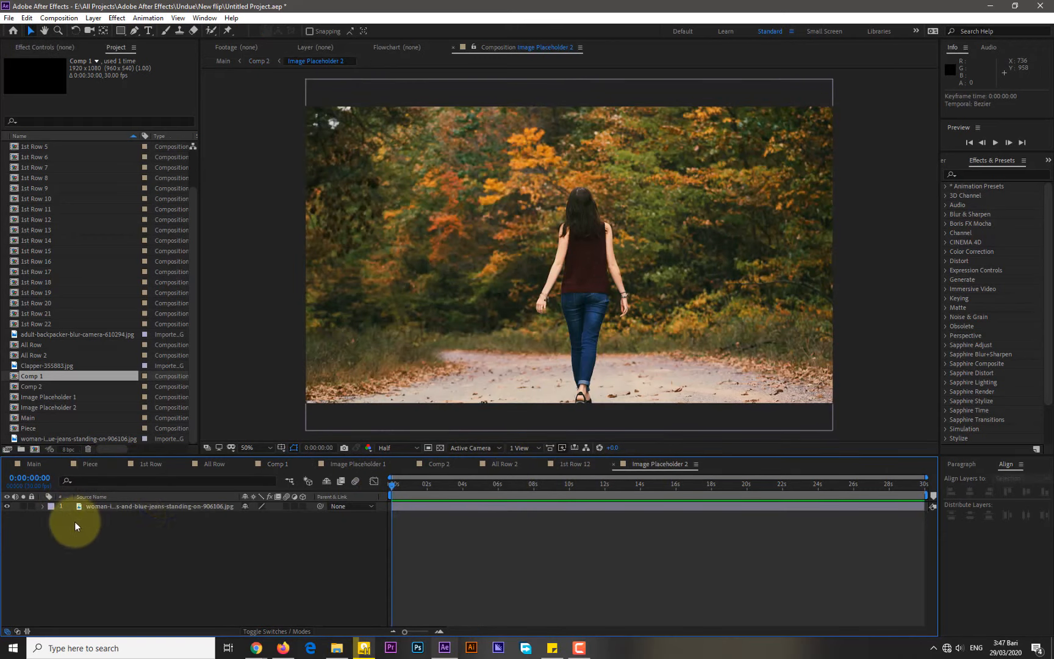
pyautogui.click(427, 462)
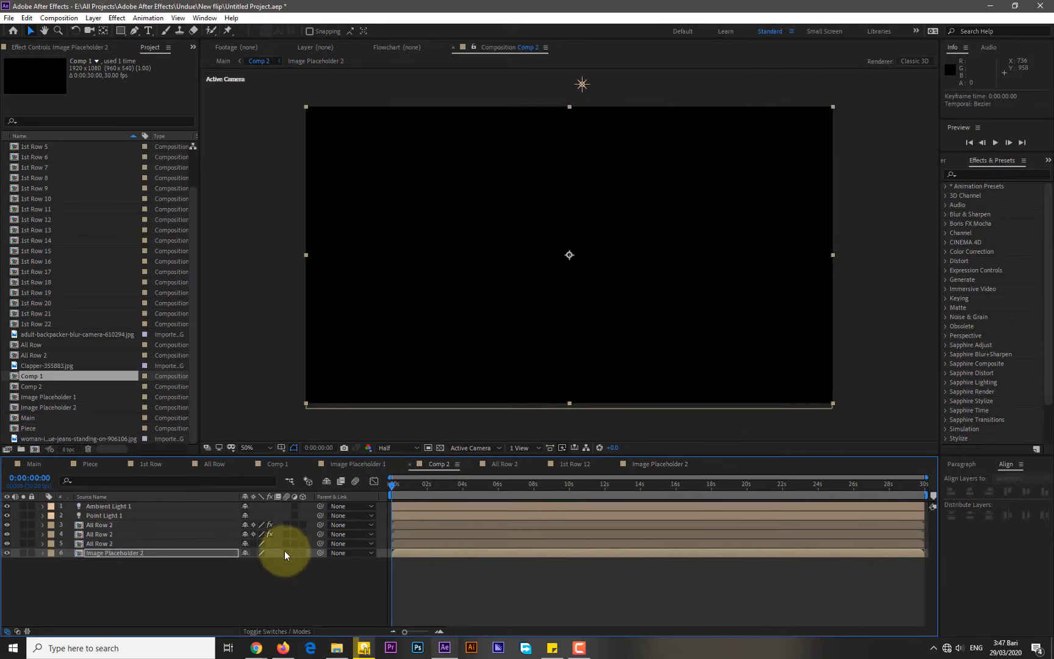
pyautogui.click(42, 552)
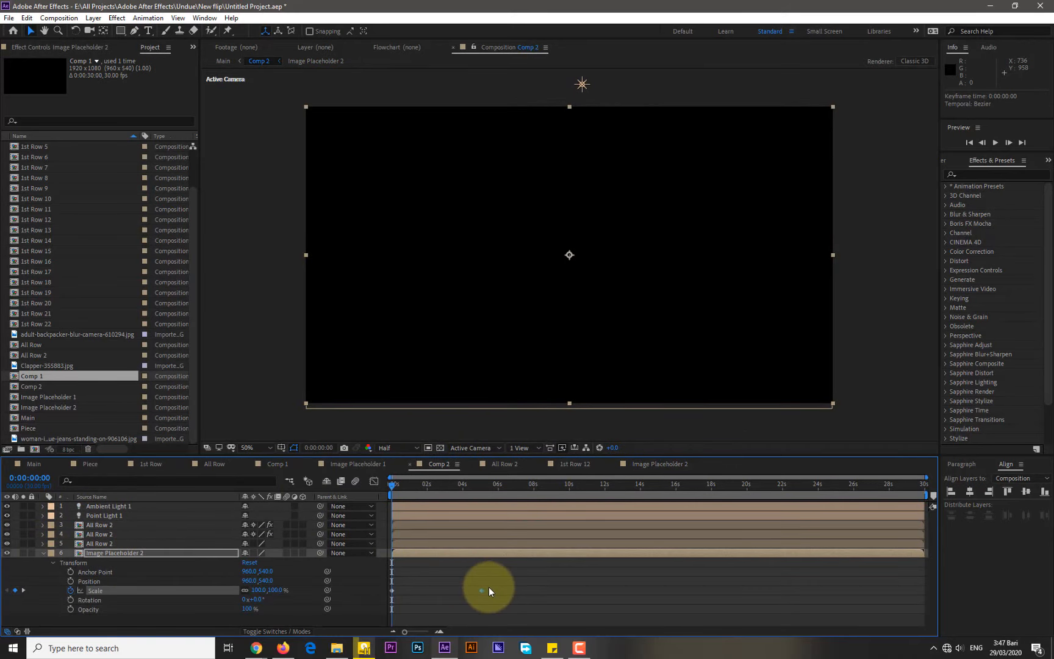
pyautogui.moveTo(488, 588); pyautogui.dragTo(388, 592)
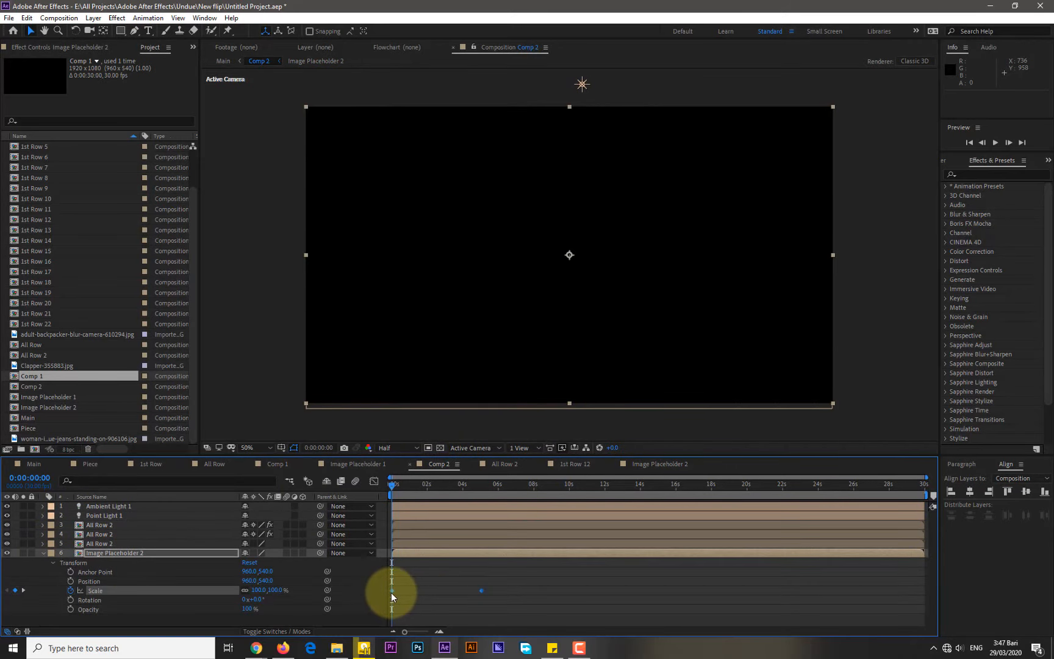
pyautogui.rightClick(391, 593)
pyautogui.moveTo(407, 585)
pyautogui.click(548, 511)
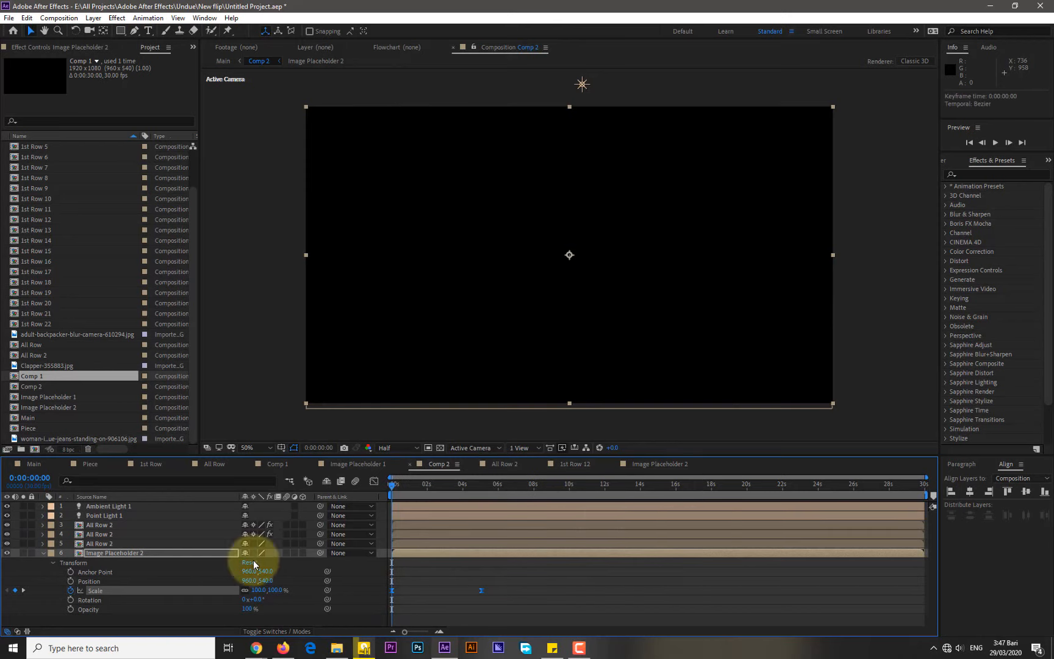
# Hide the Comp 1 layer in the Main composition and preview the flip animation of Comp 2.
pyautogui.click(45, 464)
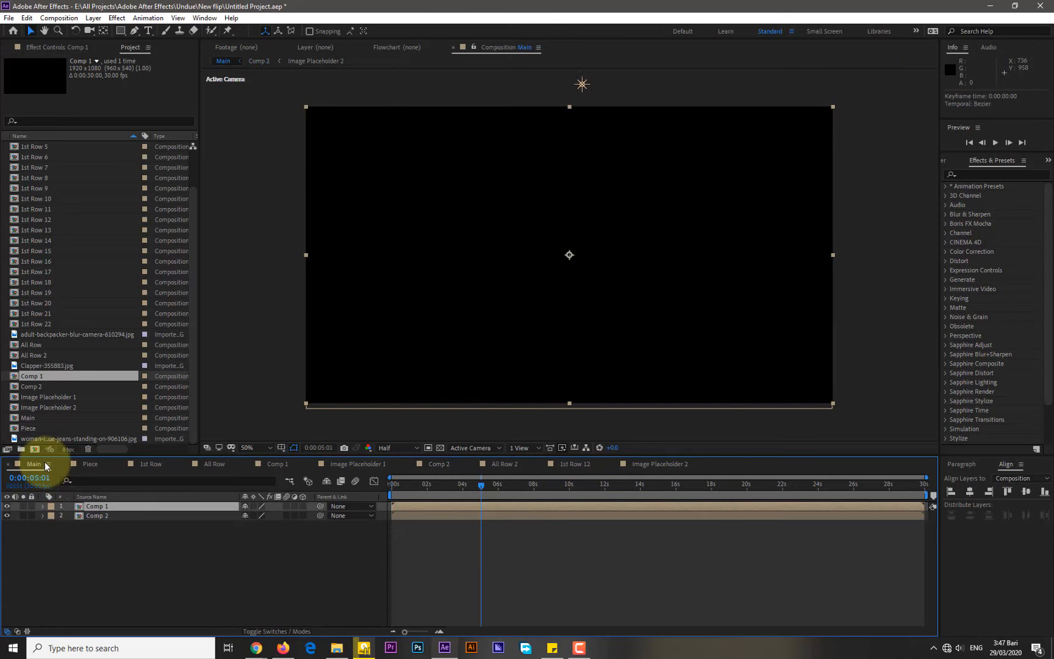
pyautogui.press('space')
pyautogui.click(7, 506)
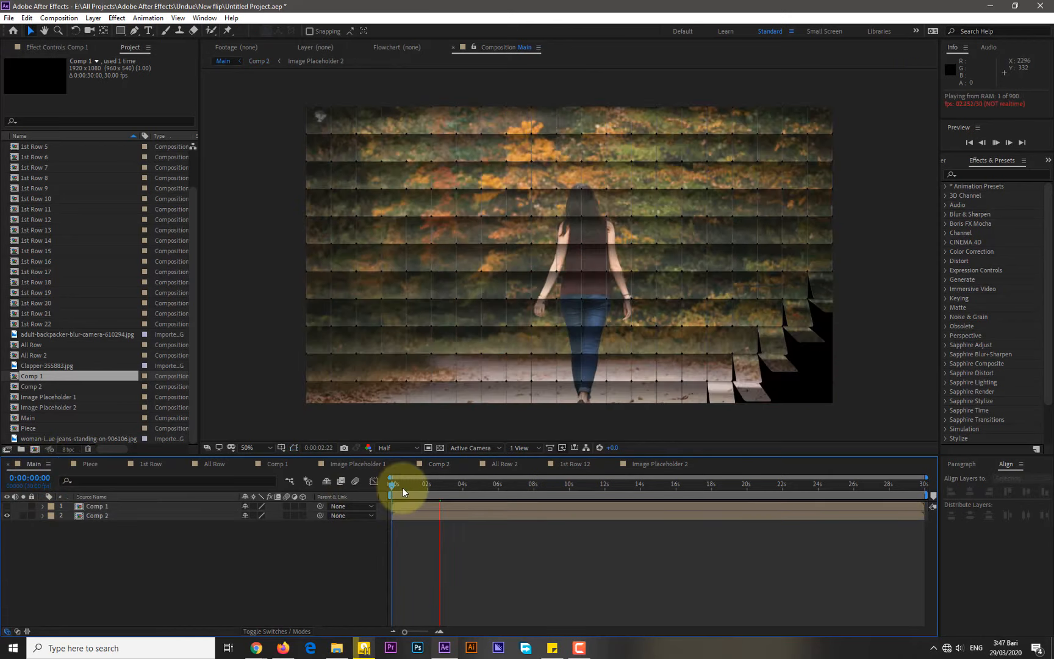
# Preview Comp 2 in Main, move its layer above Comp 1 and make the Comp 1 layer visible again.
pyautogui.press('space')
pyautogui.click(994, 144)
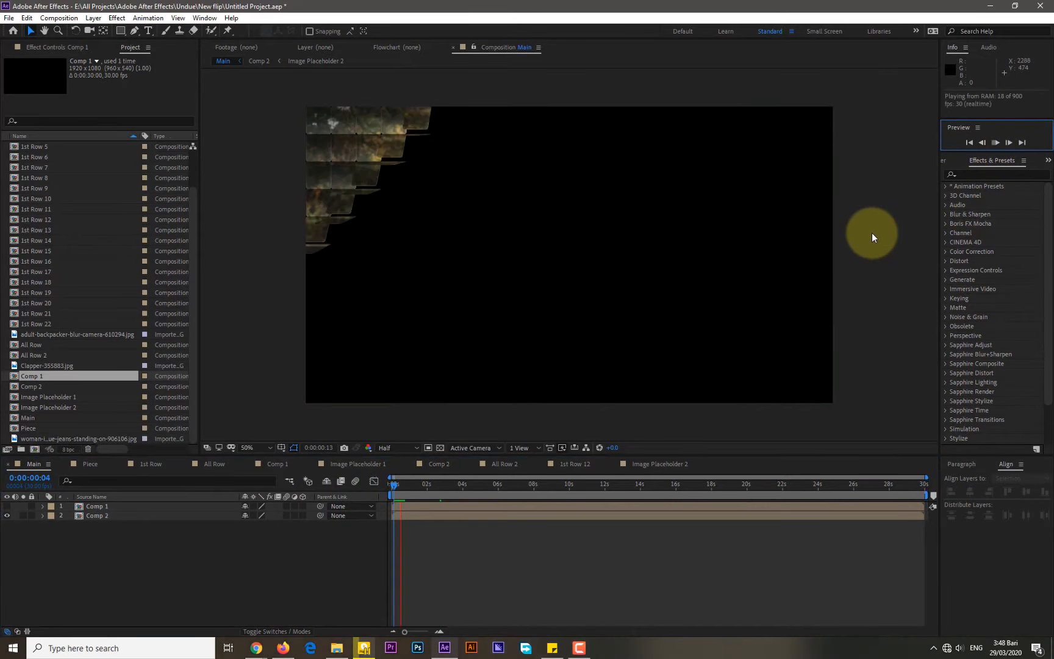
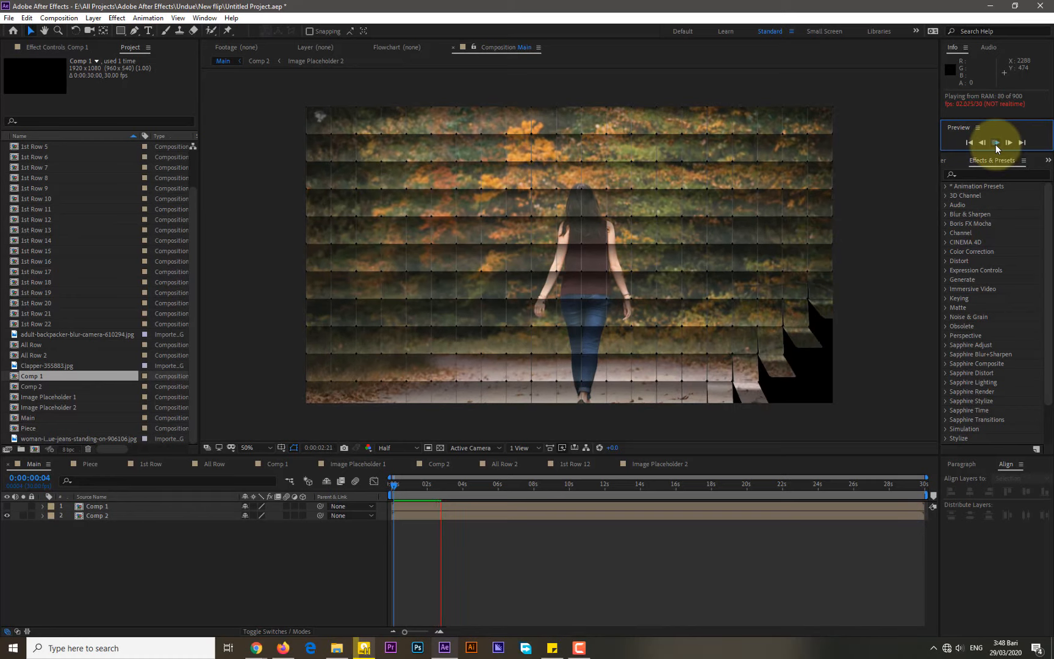
pyautogui.click(995, 145)
pyautogui.moveTo(135, 516); pyautogui.dragTo(141, 505)
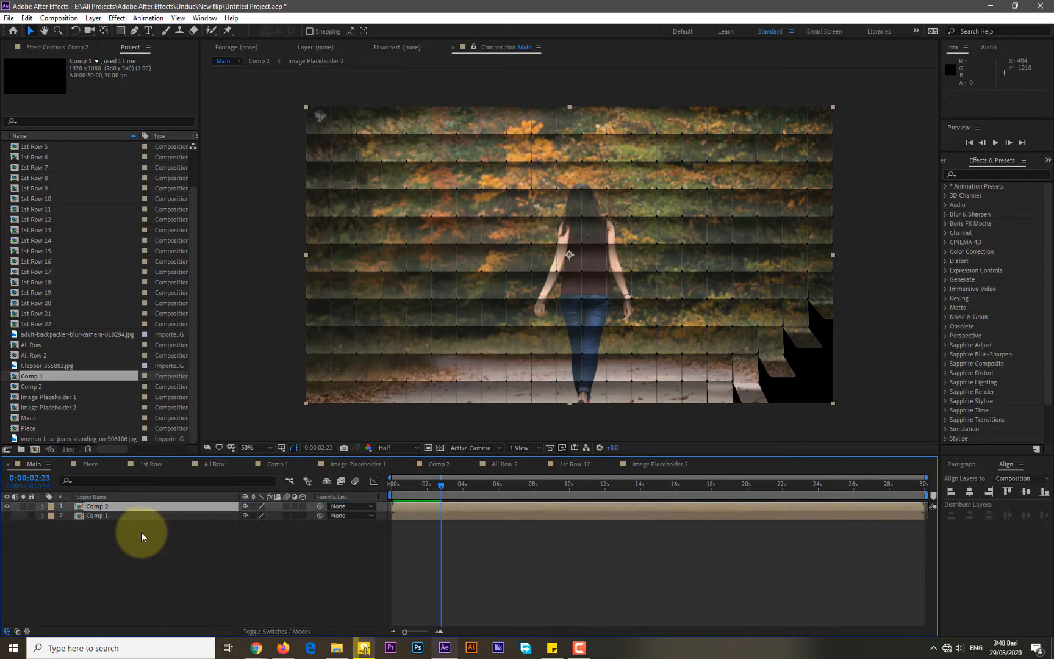
pyautogui.click(7, 515)
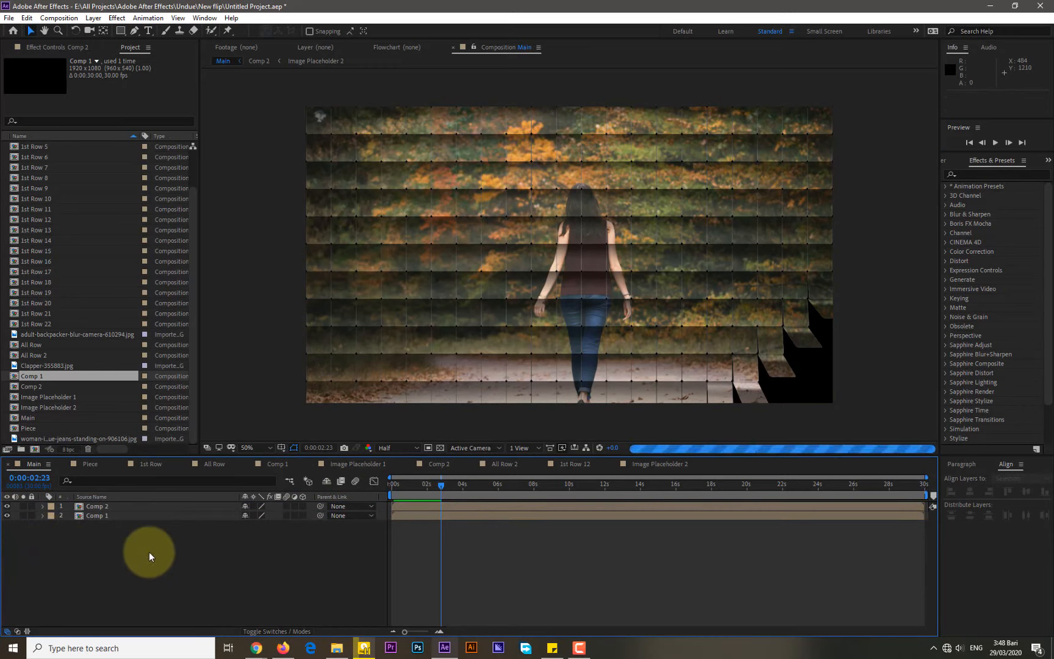
# Duplicate Comp 2 in the project, add the copy as the topmost layer of Main and open it.
pyautogui.click(38, 386)
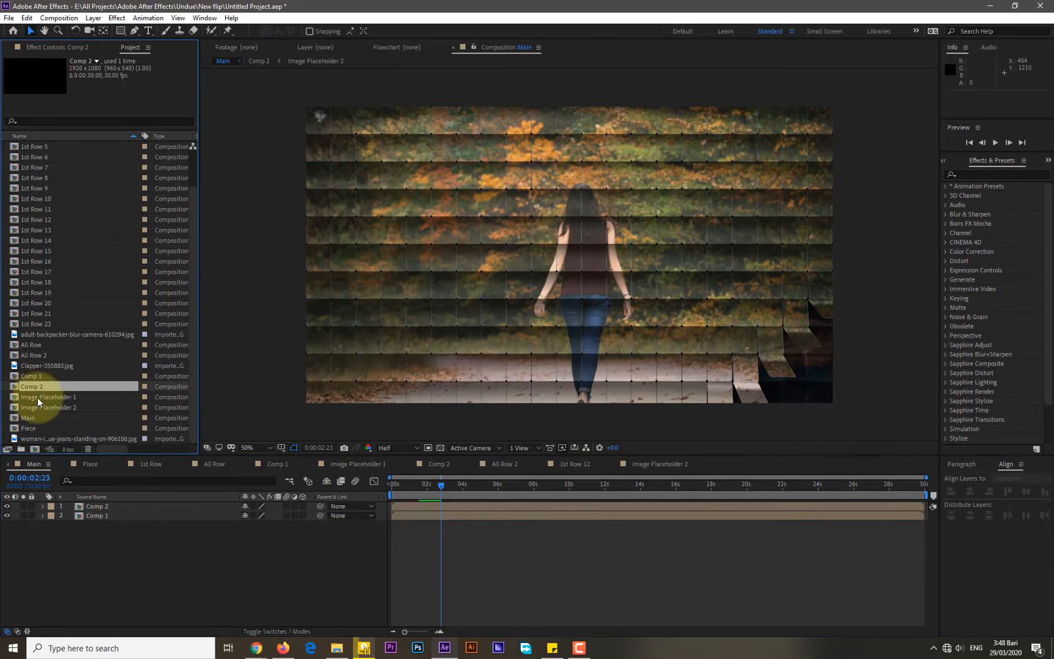
pyautogui.hotkey('ctrl', 'd')
pyautogui.moveTo(42, 388); pyautogui.dragTo(90, 507)
pyautogui.doubleClick(99, 508)
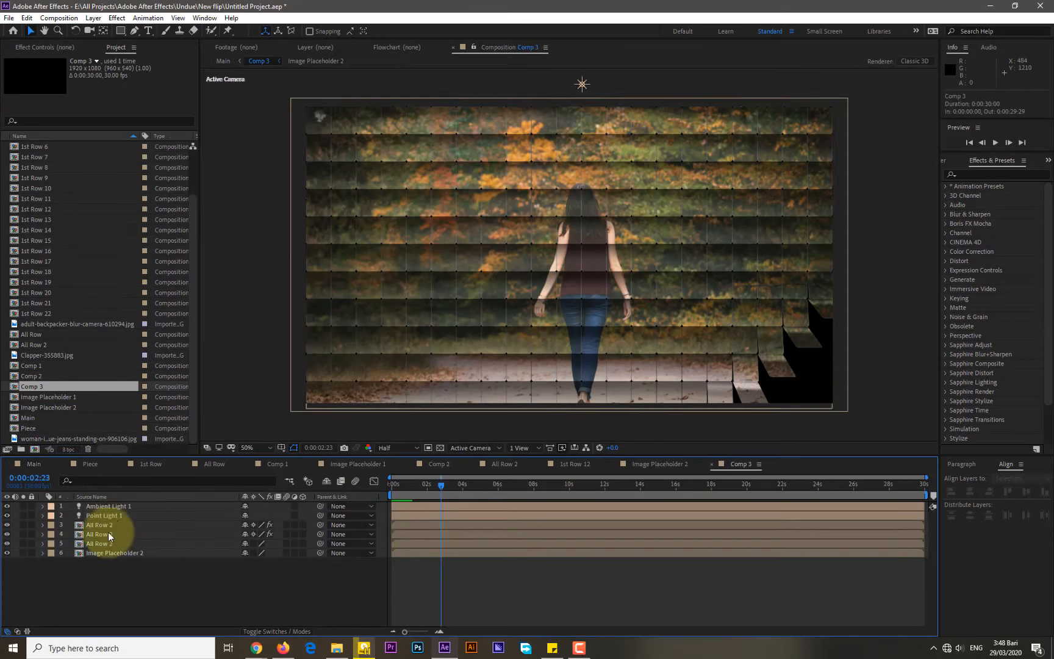
# Duplicate the All Row 2 composition and replace the uppermost All Row 2 layer in Comp 3 with the copy.
pyautogui.click(42, 345)
pyautogui.hotkey('ctrl', 'd')
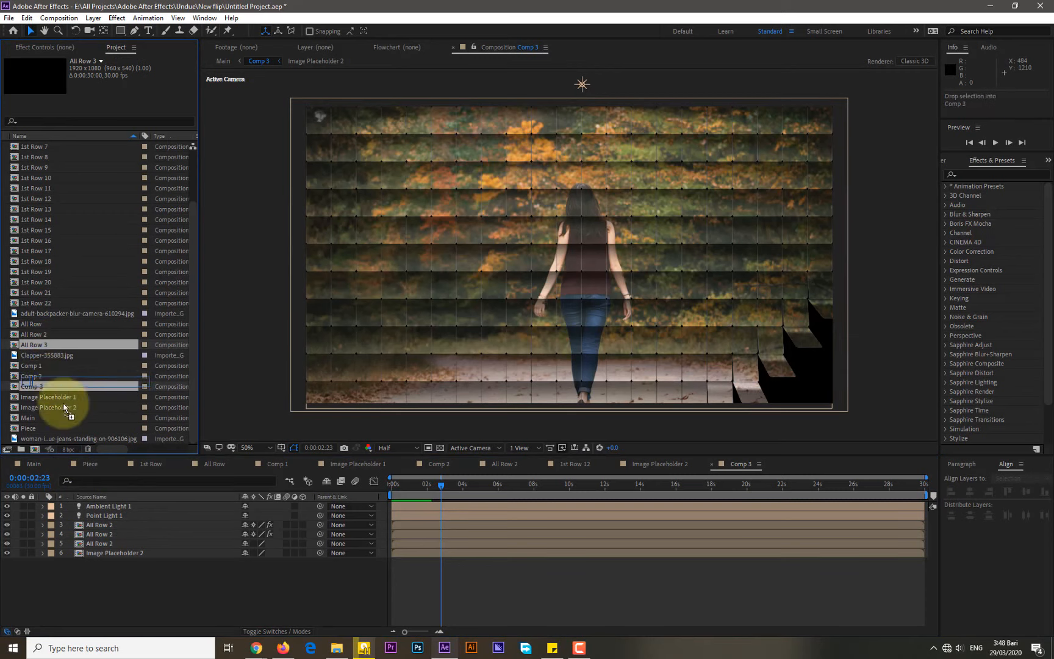
pyautogui.click(103, 527)
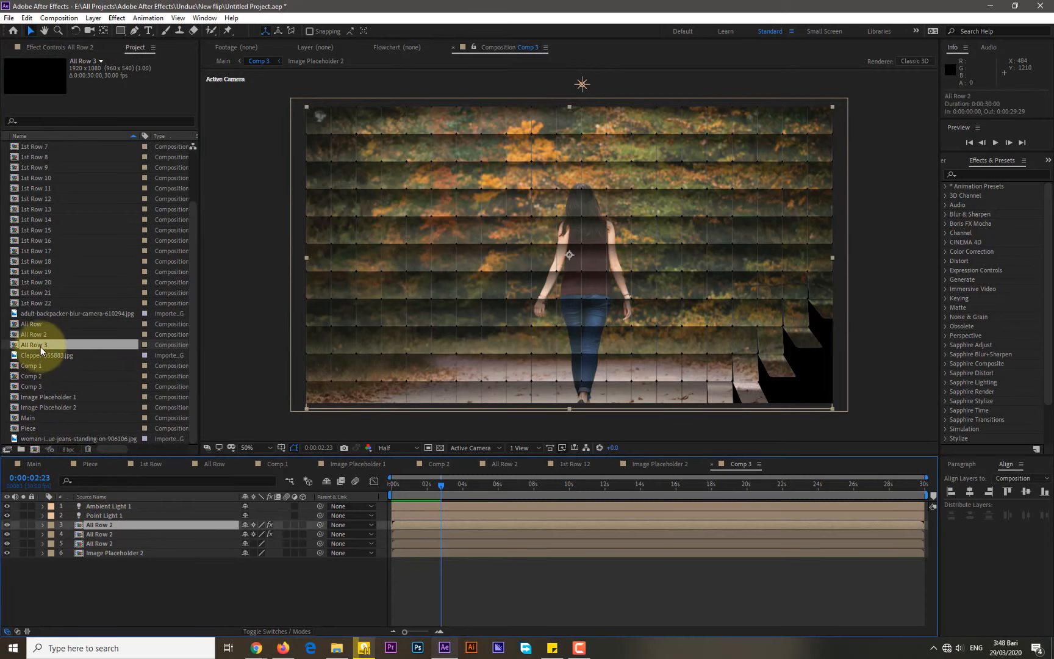
pyautogui.moveTo(42, 346); pyautogui.dragTo(104, 525)
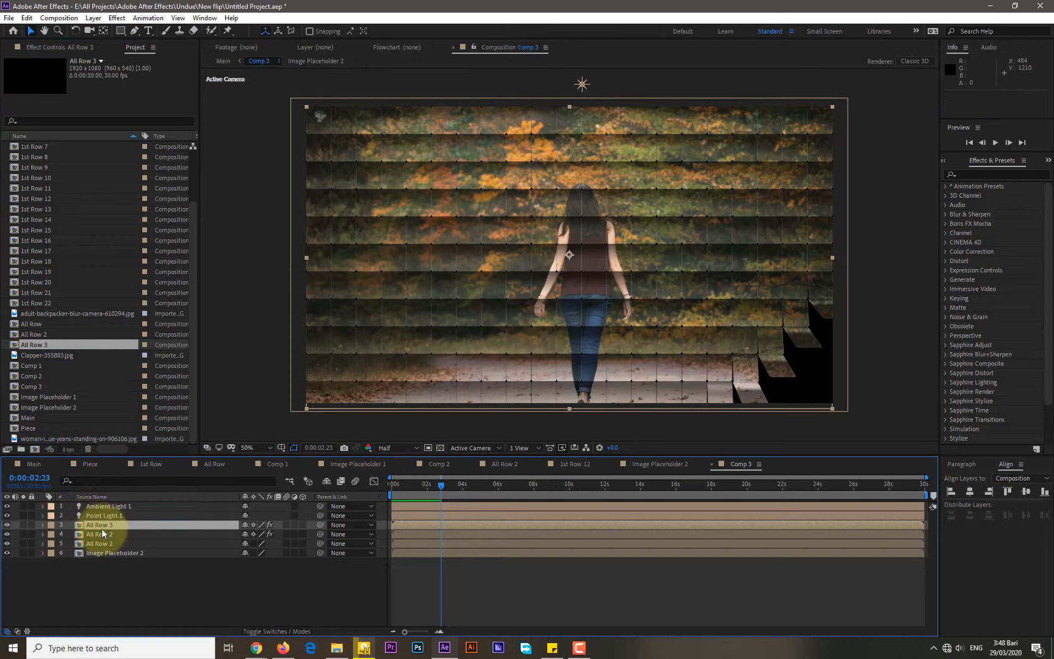
# In All Row 3, replace the 1st Row 12 layer with a duplicate of 1st Row 22 and open the duplicate.
pyautogui.doubleClick(101, 525)
pyautogui.click(45, 303)
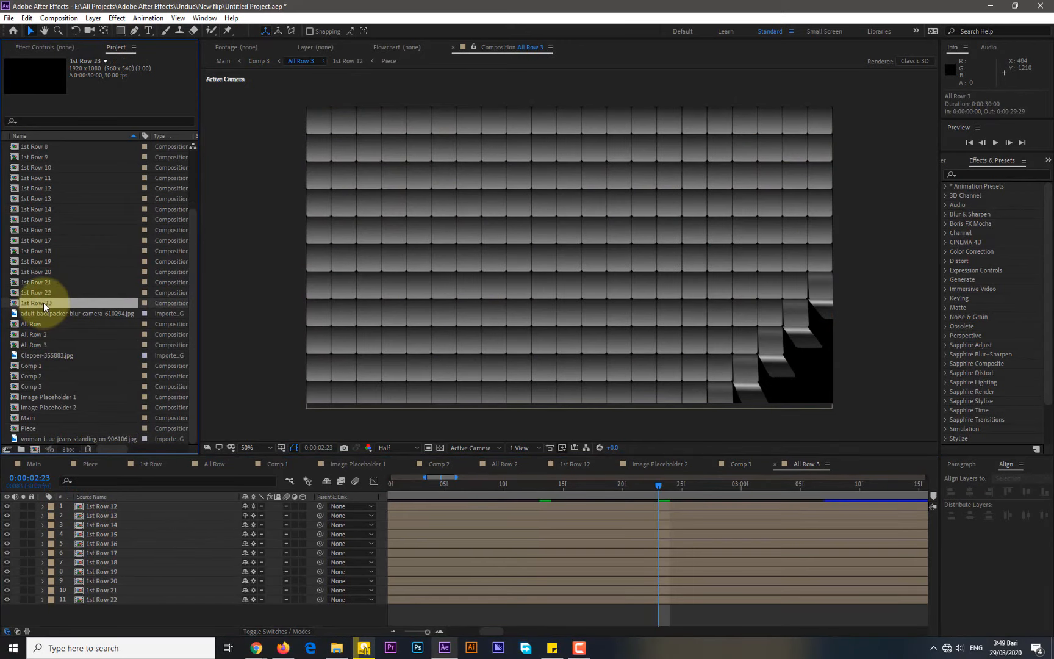
pyautogui.click(101, 507)
pyautogui.moveTo(43, 302); pyautogui.dragTo(99, 507)
pyautogui.doubleClick(99, 507)
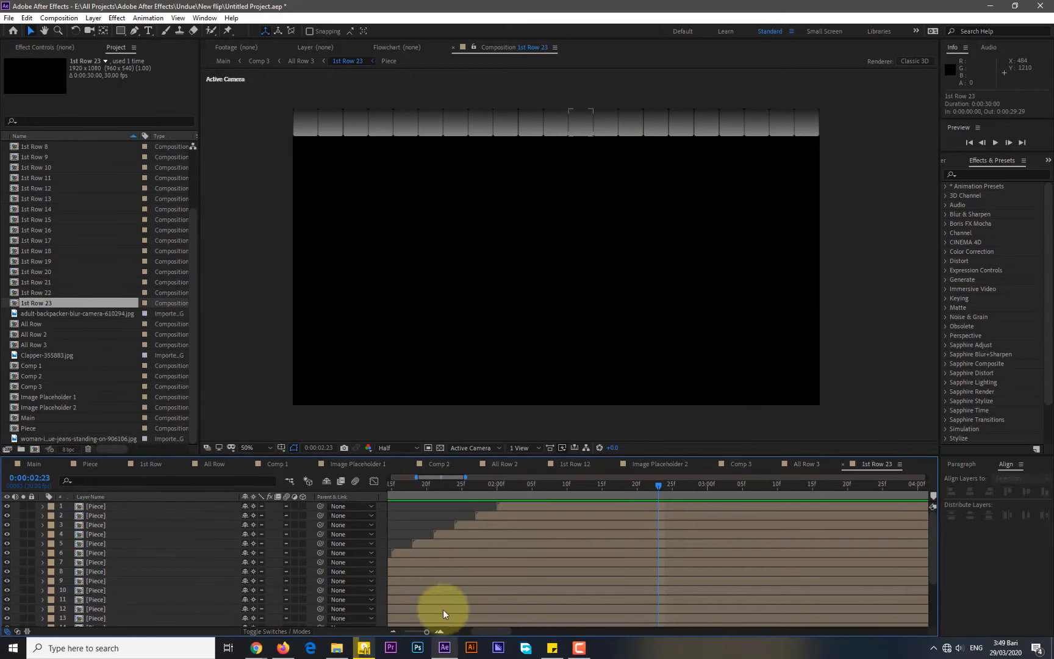
# Move the middle Piece layer (layer 11) of 1st Row 23 so that it starts at frame 0.
pyautogui.moveTo(481, 631); pyautogui.dragTo(445, 634)
pyautogui.scroll(-3, 101, 579)
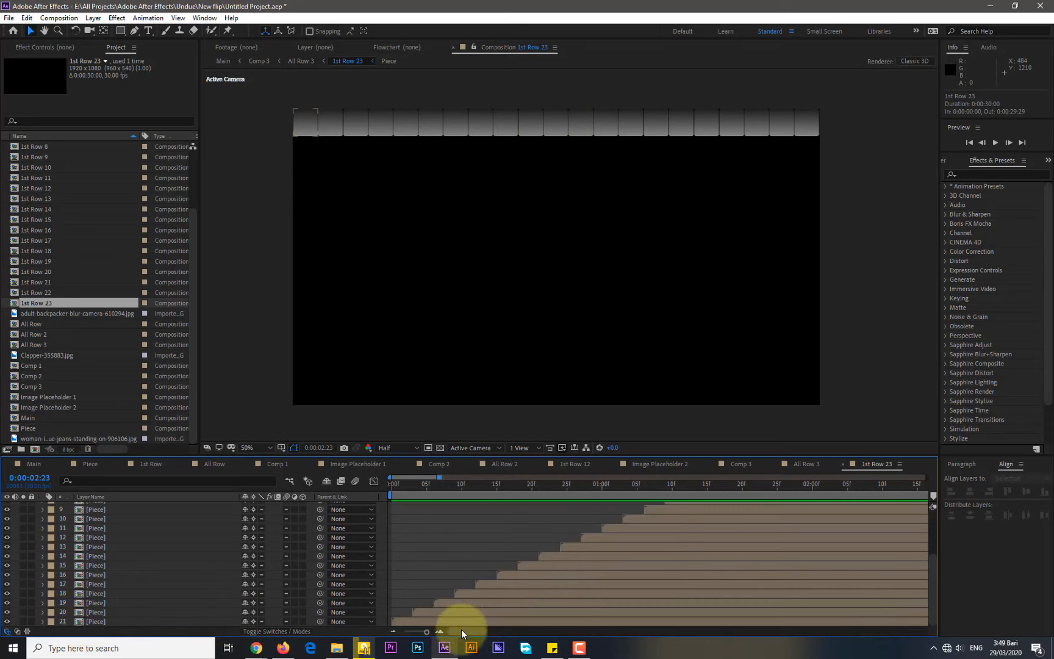
pyautogui.scroll(3, 480, 590)
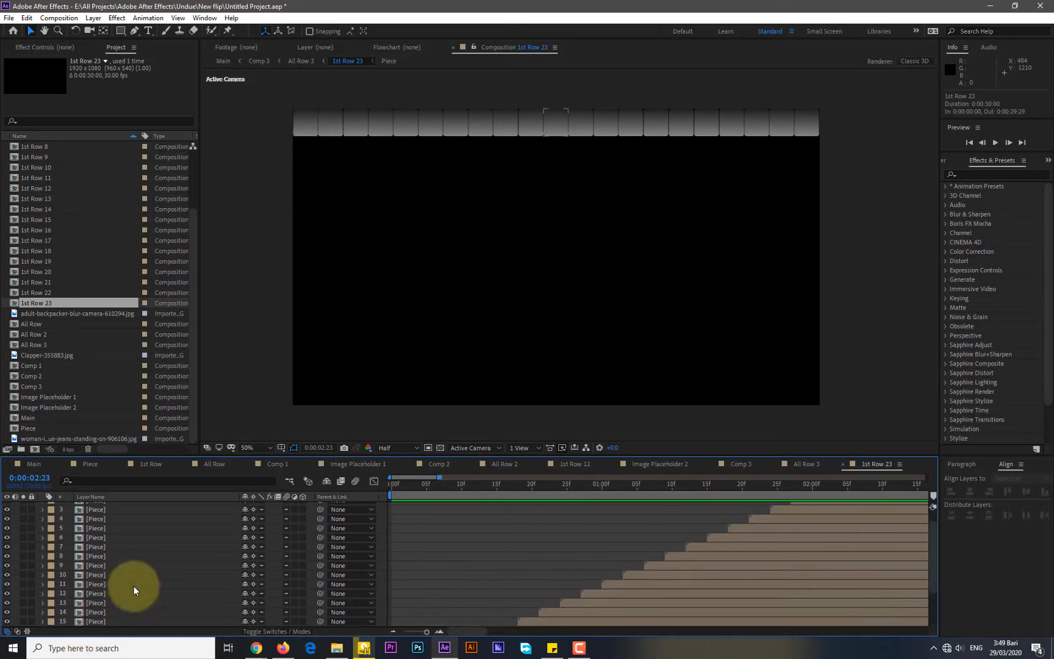
pyautogui.click(211, 585)
pyautogui.moveTo(625, 585); pyautogui.dragTo(415, 587)
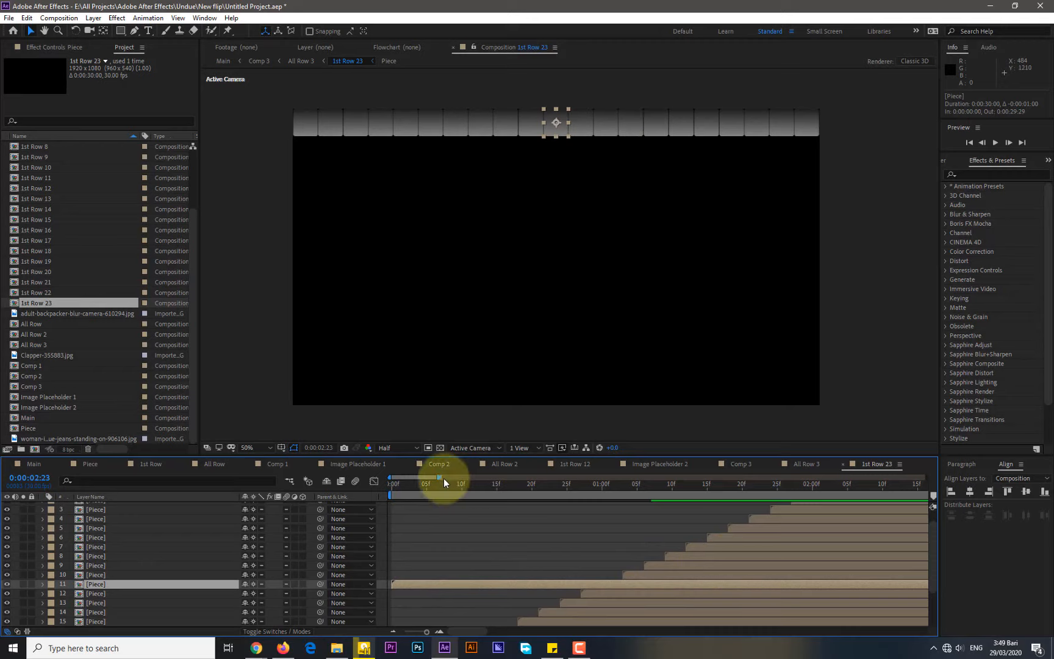
# Shift the Piece layers above layer 11 so each starts three frames after the one below, beginning at frame 3.
pyautogui.moveTo(442, 479); pyautogui.dragTo(470, 479)
pyautogui.scroll(2, 592, 558)
pyautogui.moveTo(555, 588); pyautogui.dragTo(647, 506)
pyautogui.moveTo(534, 590); pyautogui.dragTo(408, 592)
pyautogui.click(430, 606)
# Shift Piece layers 12 to 21 so each starts three frames after the one above, from frame 3 to 1 second.
pyautogui.moveTo(469, 478); pyautogui.dragTo(421, 487)
pyautogui.scroll(-3, 671, 549)
pyautogui.moveTo(713, 537); pyautogui.dragTo(428, 537)
pyautogui.moveTo(690, 546); pyautogui.dragTo(476, 548)
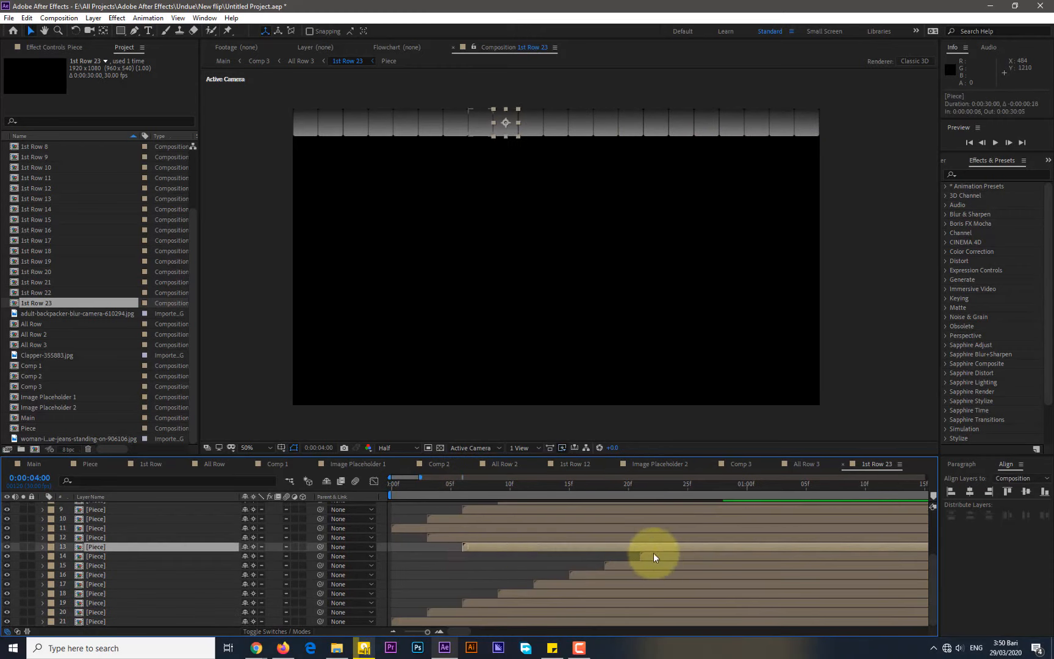
pyautogui.moveTo(654, 556); pyautogui.dragTo(511, 556)
pyautogui.moveTo(635, 566)
pyautogui.mouseDown()
pyautogui.moveTo(564, 571)
pyautogui.moveTo(629, 585)
pyautogui.mouseUp()
pyautogui.moveTo(521, 594); pyautogui.dragTo(720, 604)
pyautogui.moveTo(466, 612); pyautogui.dragTo(756, 614)
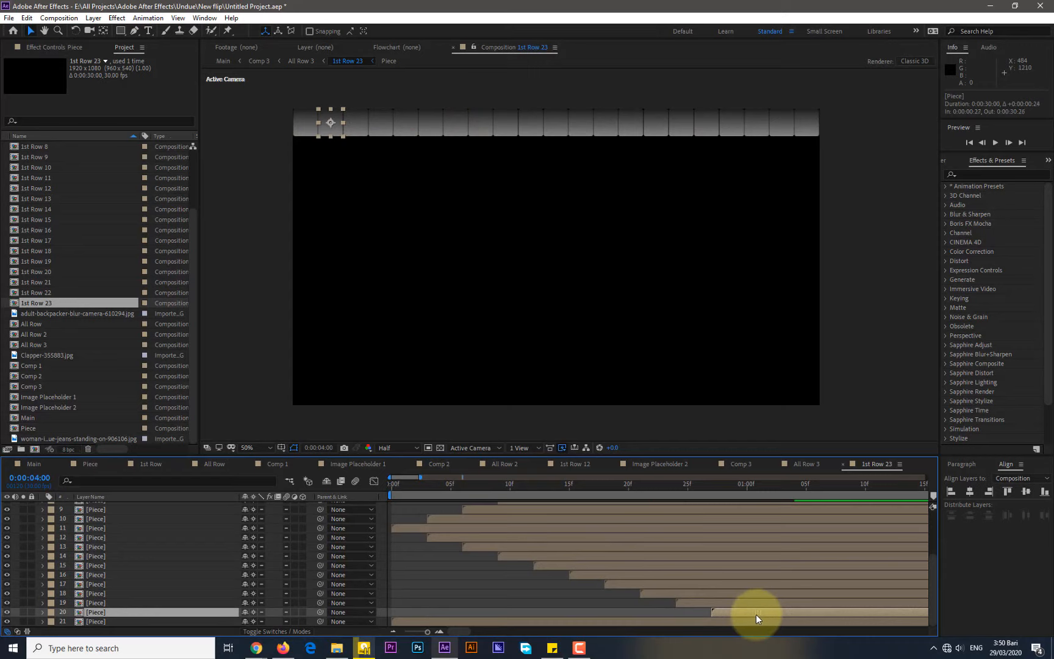
pyautogui.moveTo(431, 621); pyautogui.dragTo(766, 623)
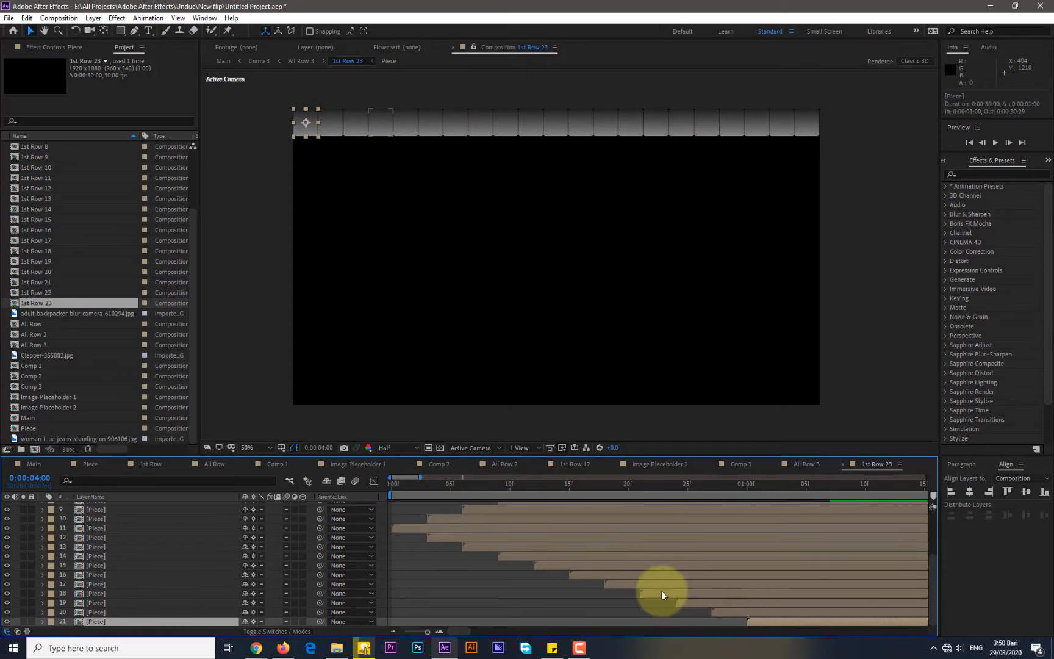
# Preview the flip animation of 1st Row 23 from the start of the timeline.
pyautogui.click(995, 143)
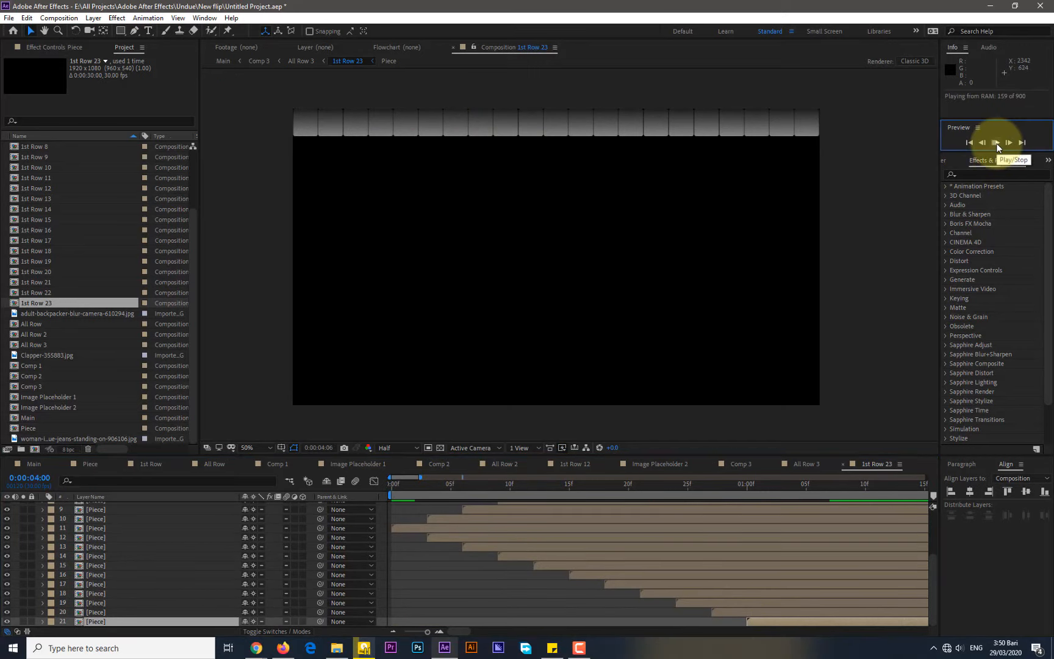
pyautogui.click(392, 485)
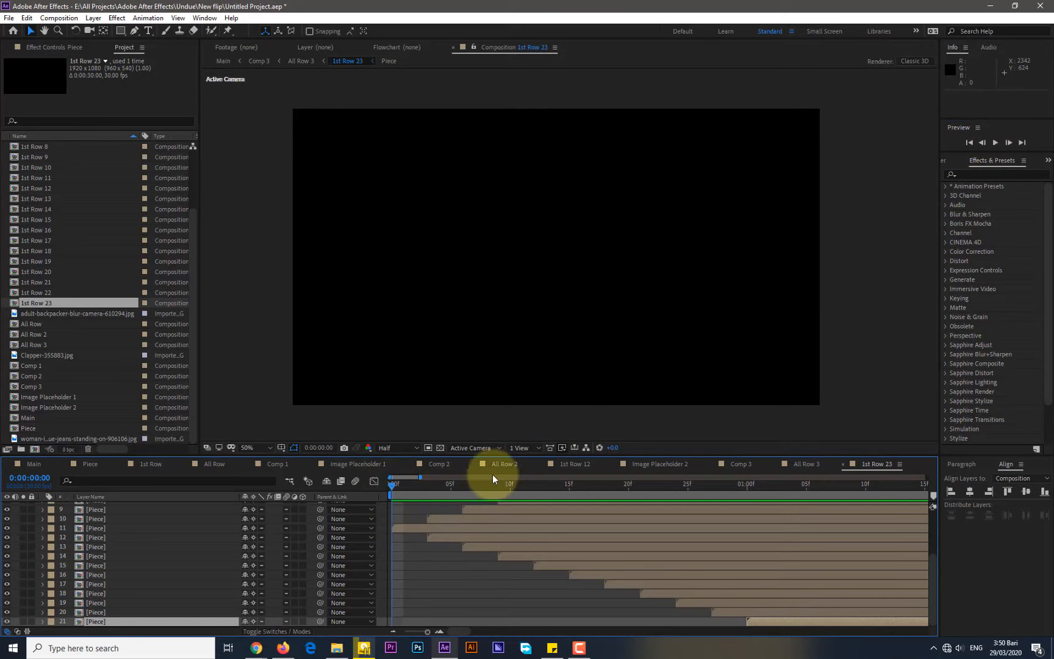
pyautogui.click(991, 143)
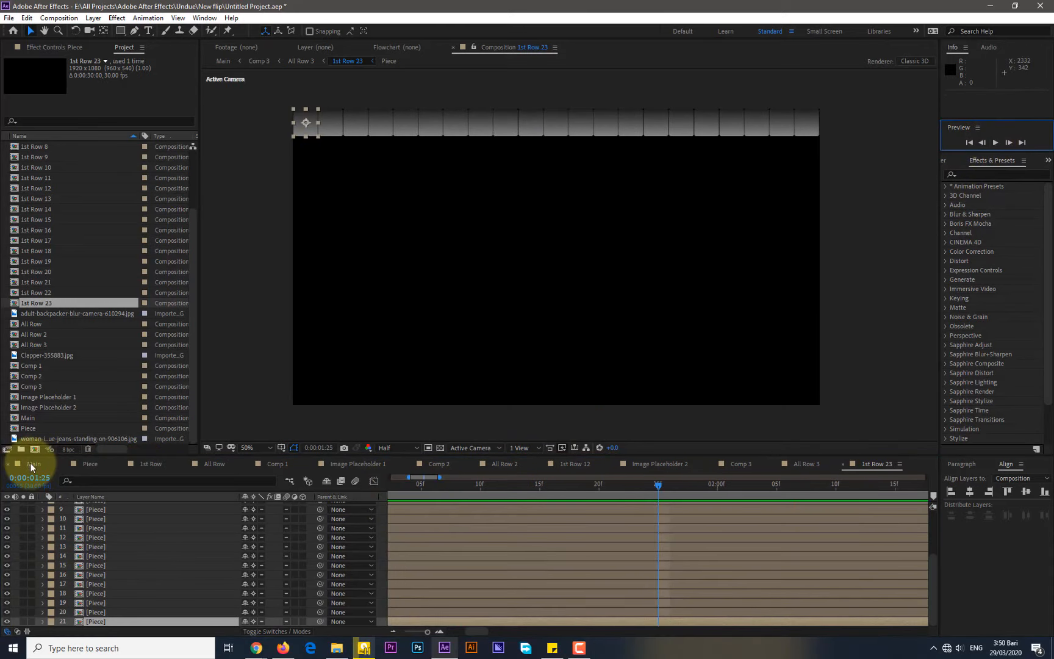
# Close the timelines of Comp 1, Image Placeholder 1, Comp 2, All Row 2, 1st Row 12 and Image Placeholder 2.
pyautogui.click(612, 464)
pyautogui.click(540, 463)
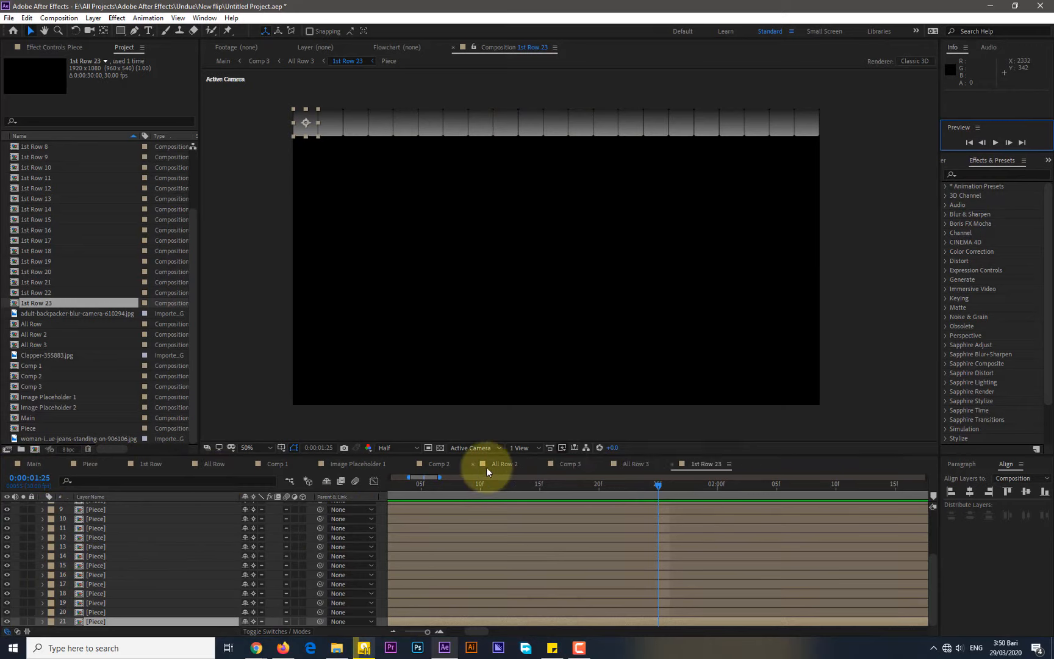
pyautogui.click(409, 463)
pyautogui.click(312, 464)
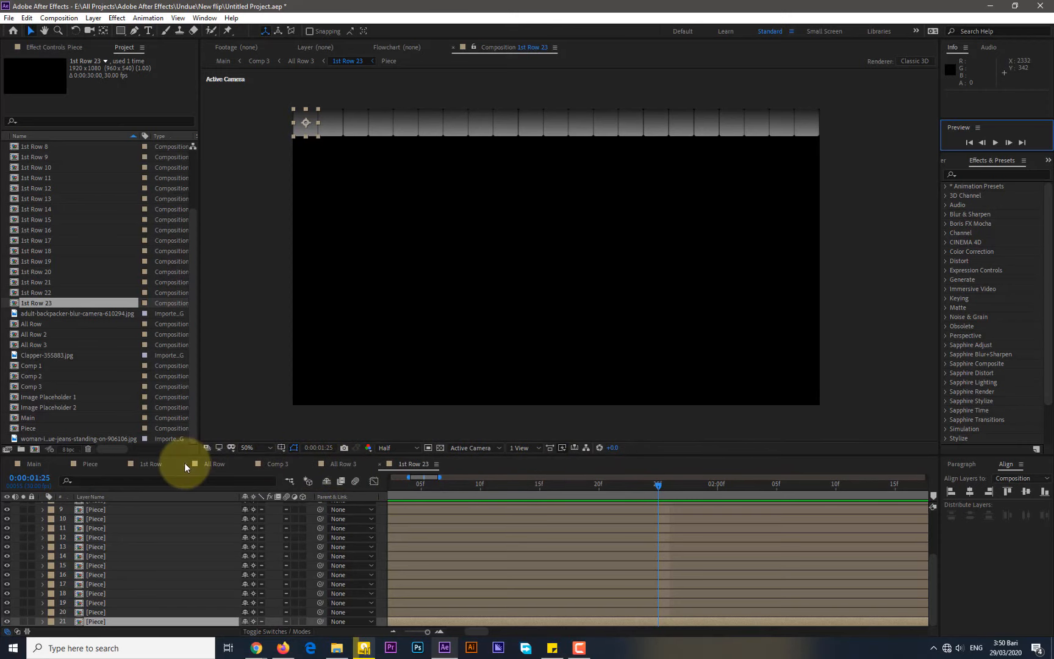
# Open Comp 3 and scrub to 0:00:01:29 to examine how the rows of tiles flip.
pyautogui.click(281, 462)
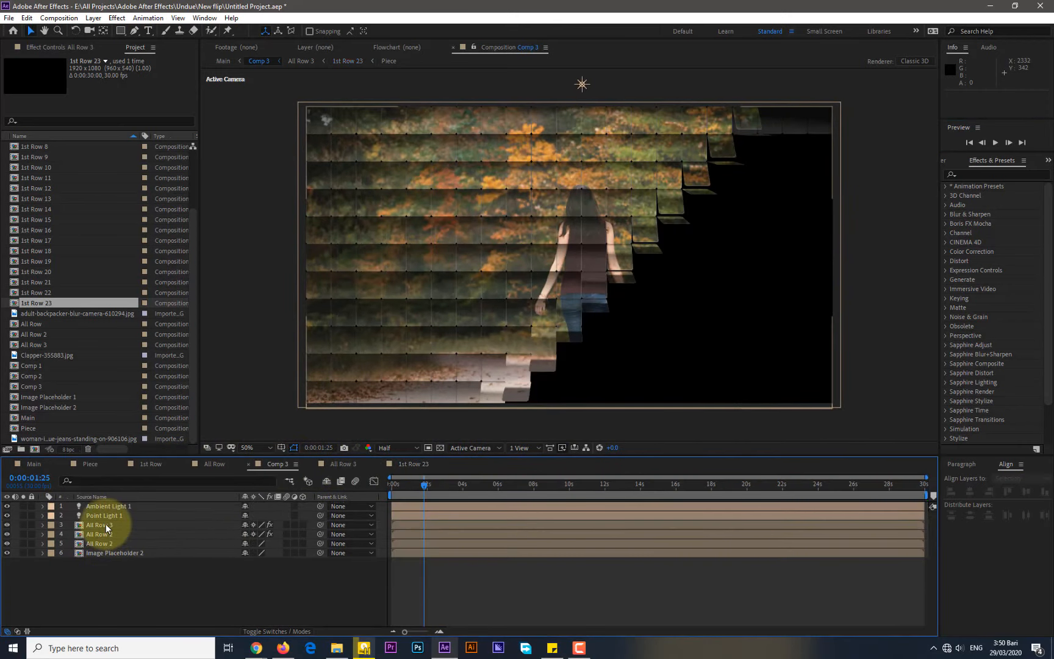
pyautogui.moveTo(404, 484); pyautogui.dragTo(427, 485)
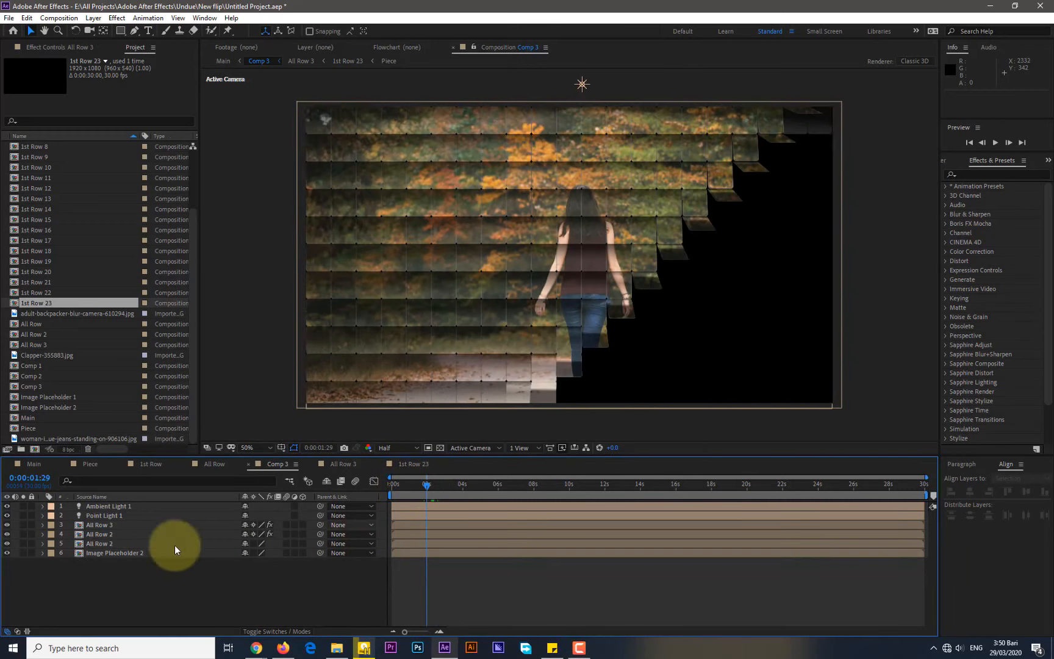
pyautogui.click(42, 344)
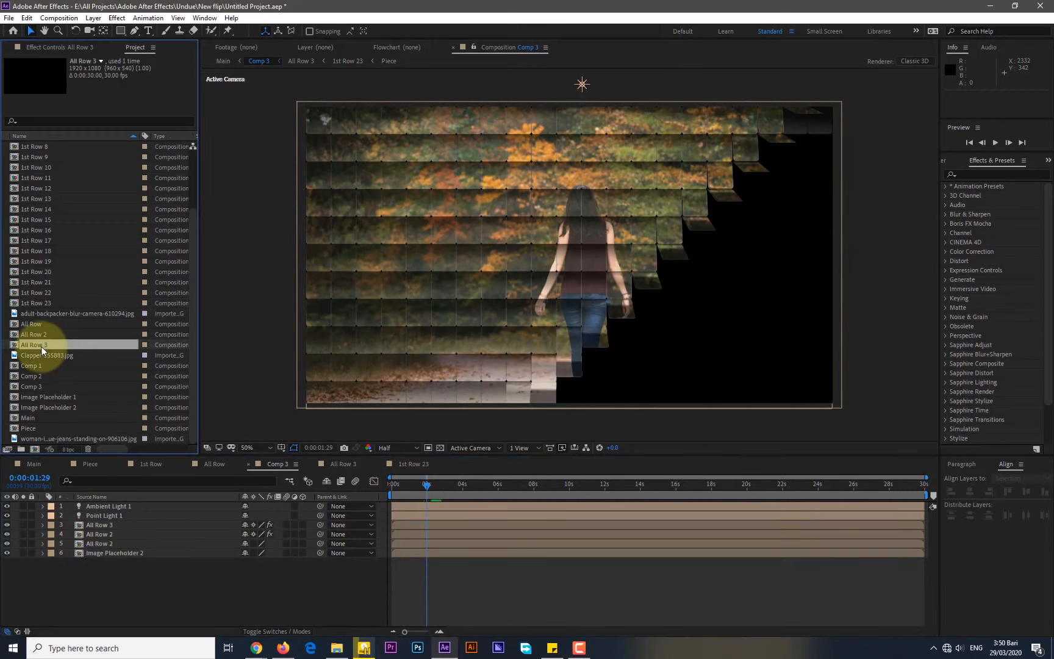
pyautogui.click(99, 534)
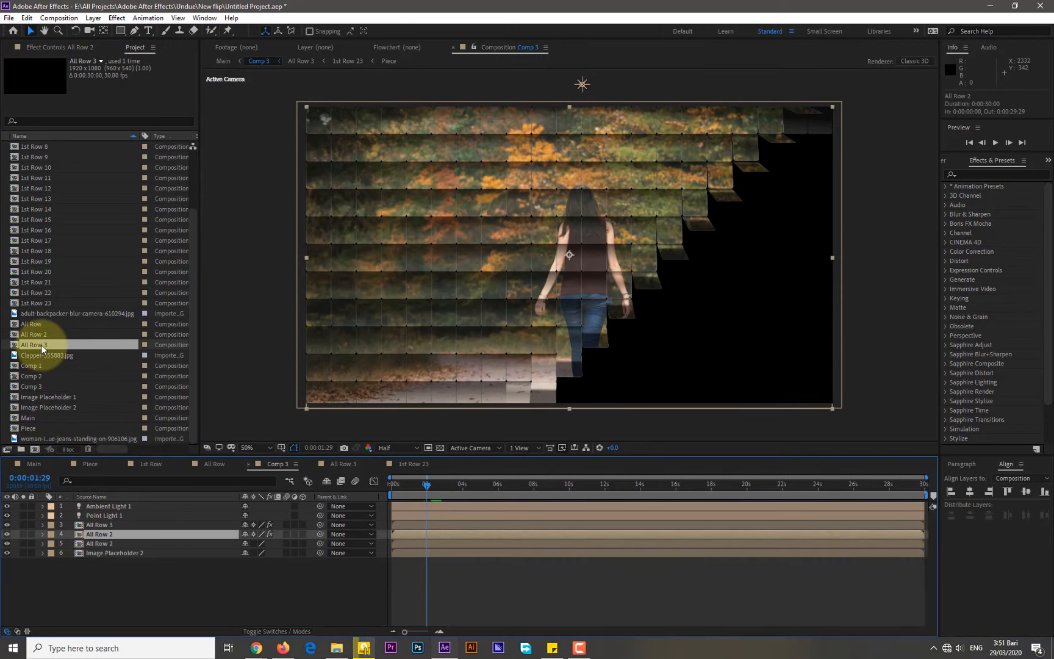
# Open All Row 3 and duplicate the 1st Row 23 composition ten times, up to 1st Row 33.
pyautogui.doubleClick(108, 525)
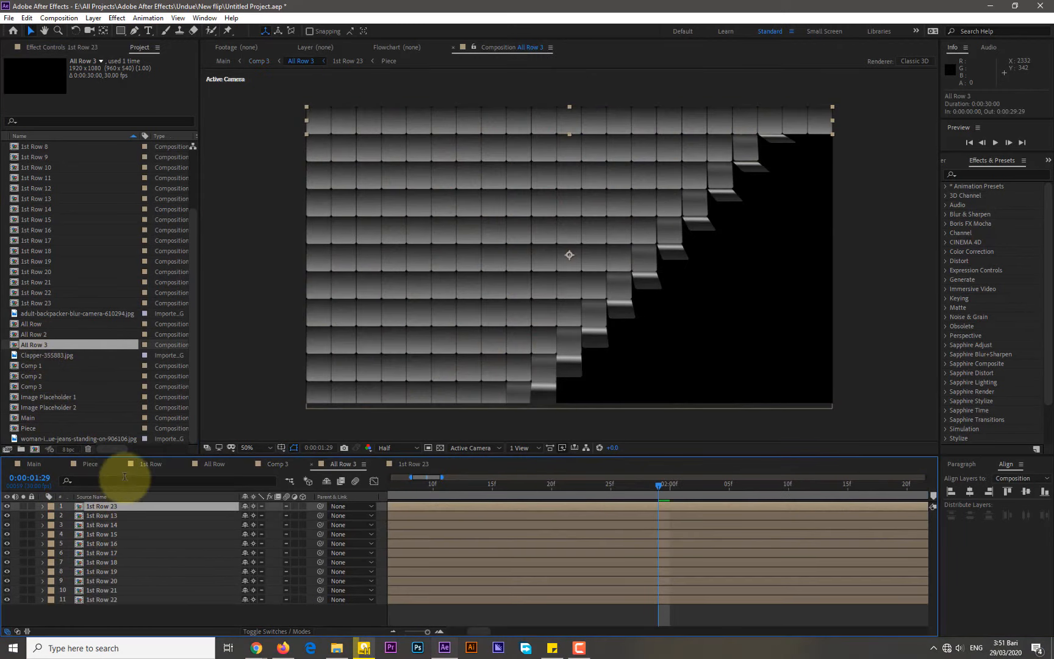
pyautogui.click(44, 301)
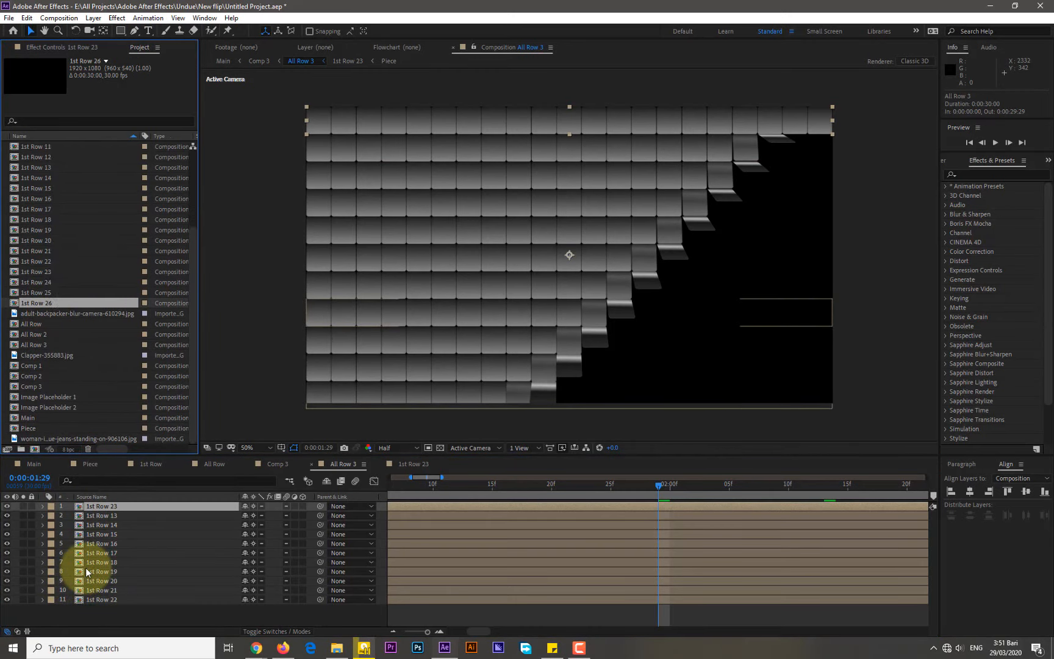
pyautogui.hotkey('ctrl', 'd')
pyautogui.hotkey('ctrl', 'd')
pyautogui.hotkey('ctrl', 'd')
pyautogui.hotkey('ctrl', 'd')
pyautogui.hotkey('ctrl', 'd')
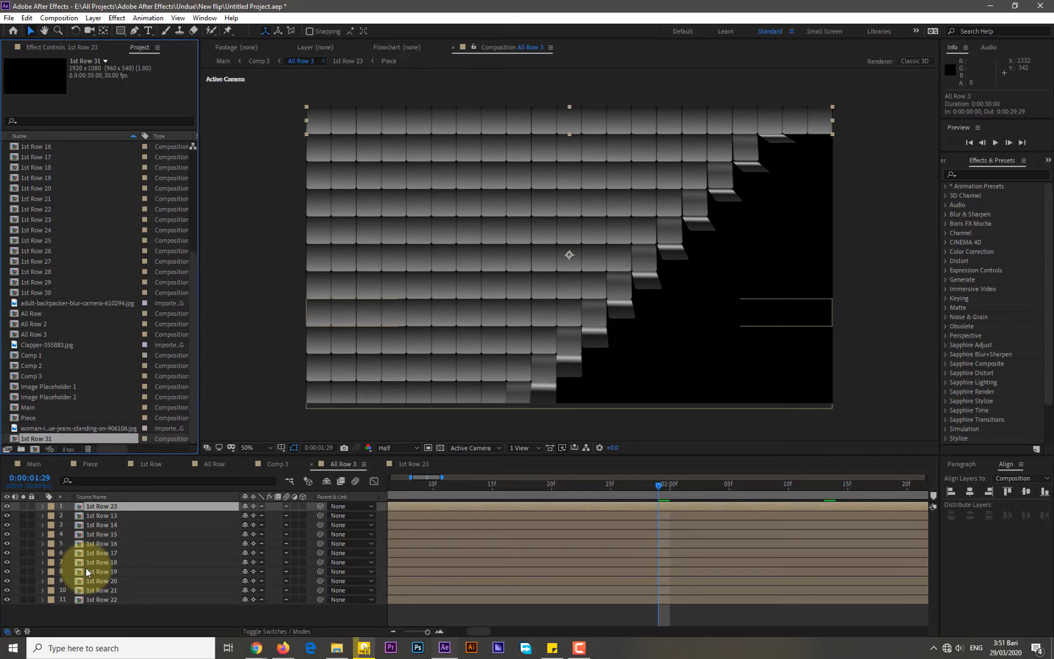
pyautogui.hotkey('ctrl', 'd')
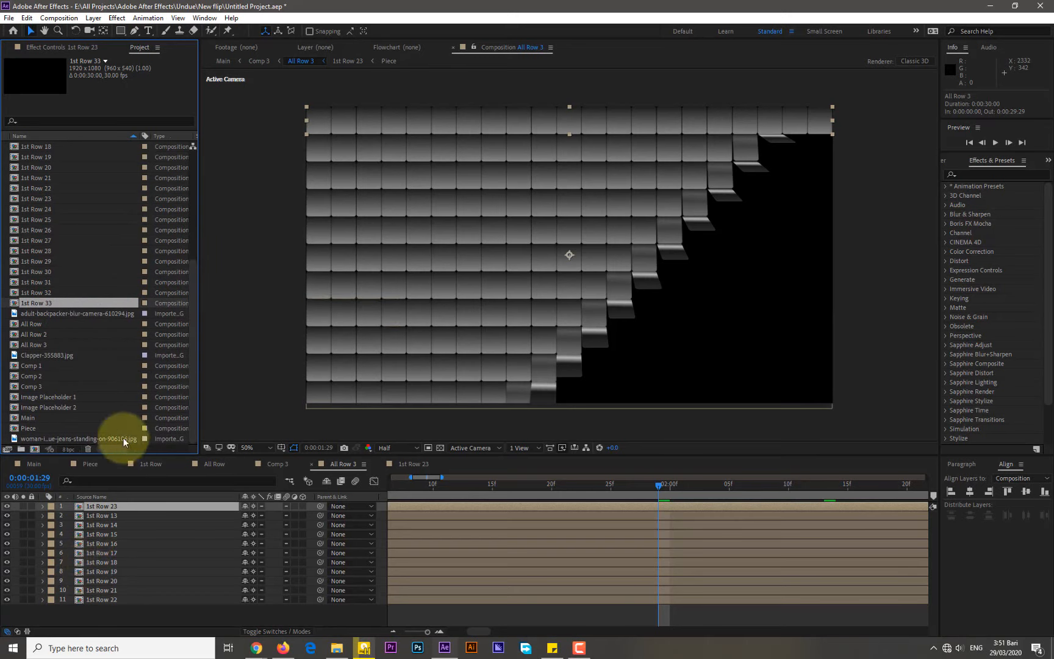
# Replace layers 2 to 6 of All Row 3 with the compositions 1st Row 24 to 1st Row 28, in order.
pyautogui.click(113, 516)
pyautogui.moveTo(44, 210); pyautogui.dragTo(101, 515)
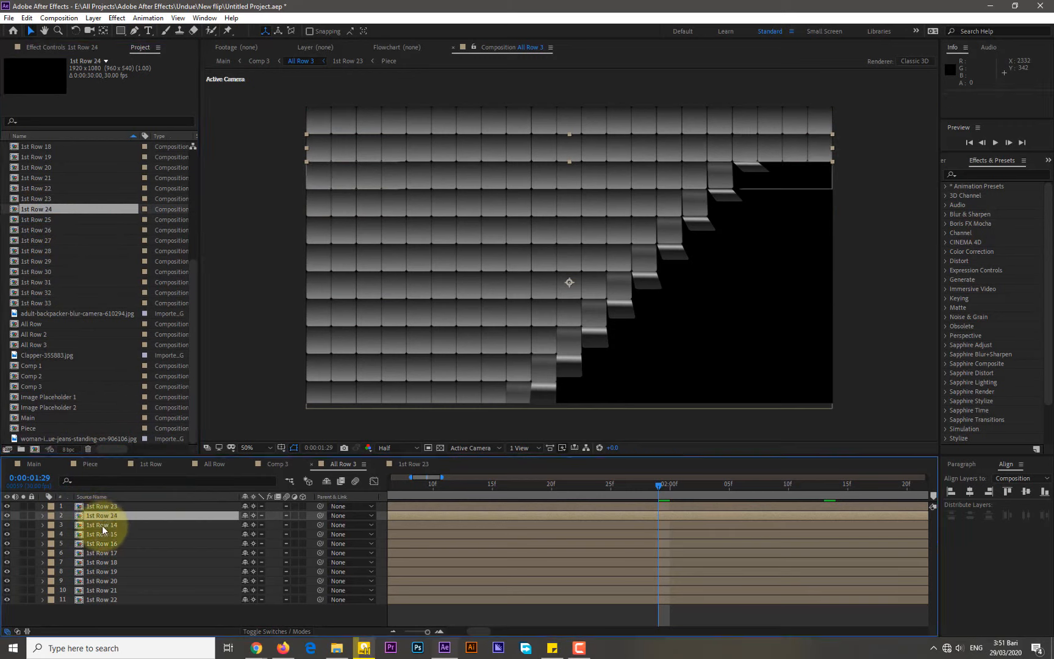
pyautogui.click(105, 524)
pyautogui.moveTo(54, 220); pyautogui.dragTo(103, 536)
pyautogui.click(101, 534)
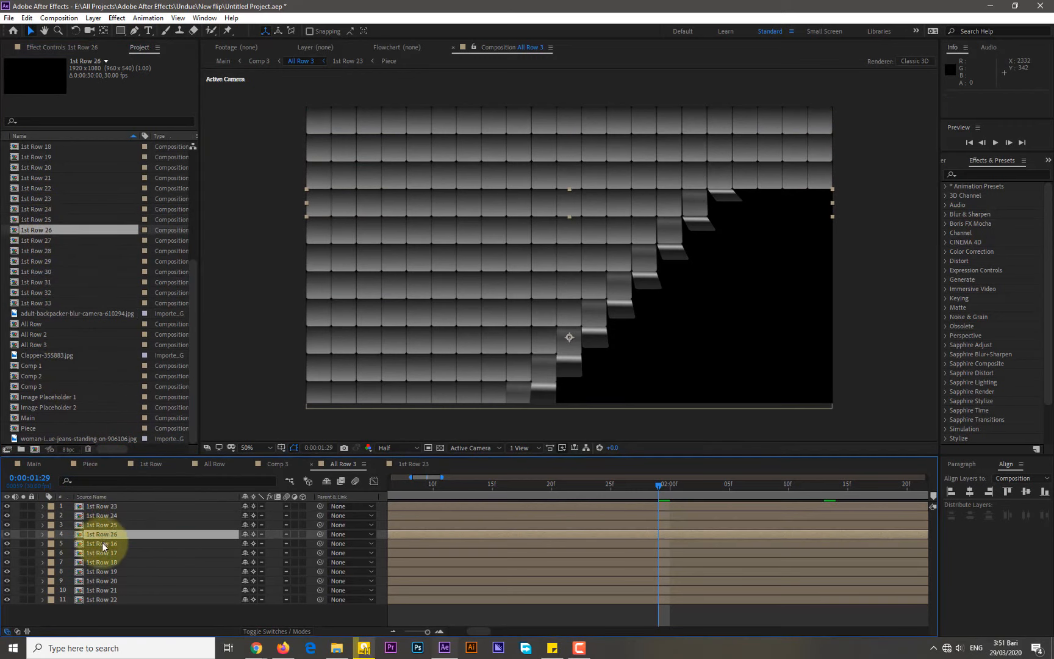
pyautogui.click(103, 543)
pyautogui.moveTo(47, 241); pyautogui.dragTo(102, 554)
pyautogui.click(103, 553)
# Replace layers 7 to 11 of All Row 3 with 1st Row 29 to 1st Row 33 in order, and return to Comp 3.
pyautogui.click(102, 563)
pyautogui.click(101, 572)
pyautogui.moveTo(36, 263); pyautogui.dragTo(100, 582)
pyautogui.click(101, 581)
pyautogui.click(101, 591)
pyautogui.moveTo(38, 293); pyautogui.dragTo(98, 590)
pyautogui.click(99, 600)
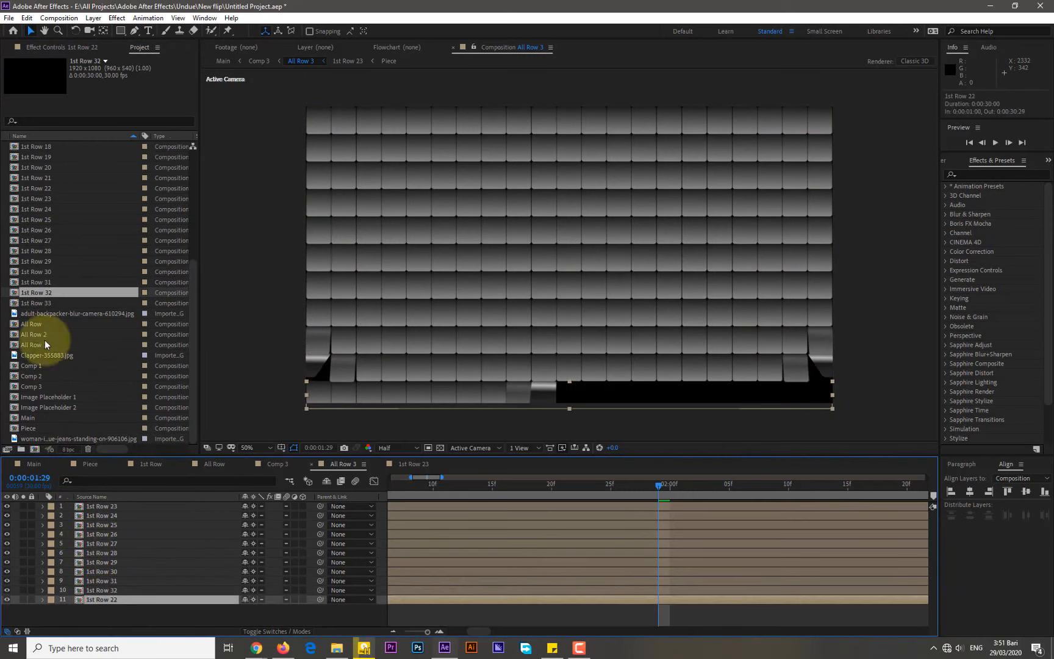
pyautogui.moveTo(46, 302); pyautogui.dragTo(107, 604)
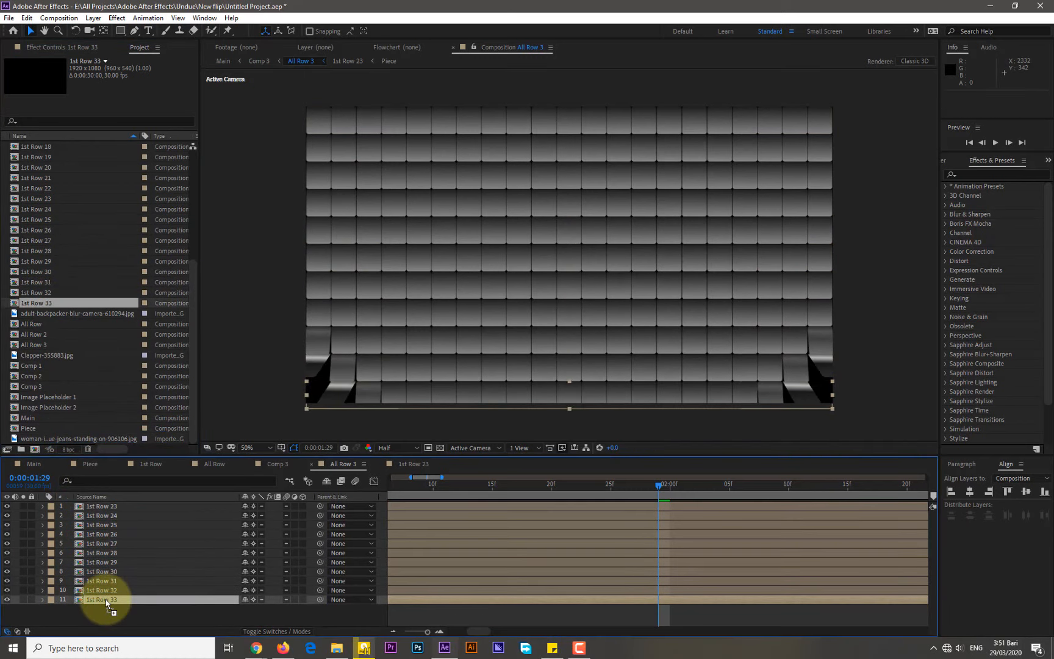
pyautogui.click(275, 463)
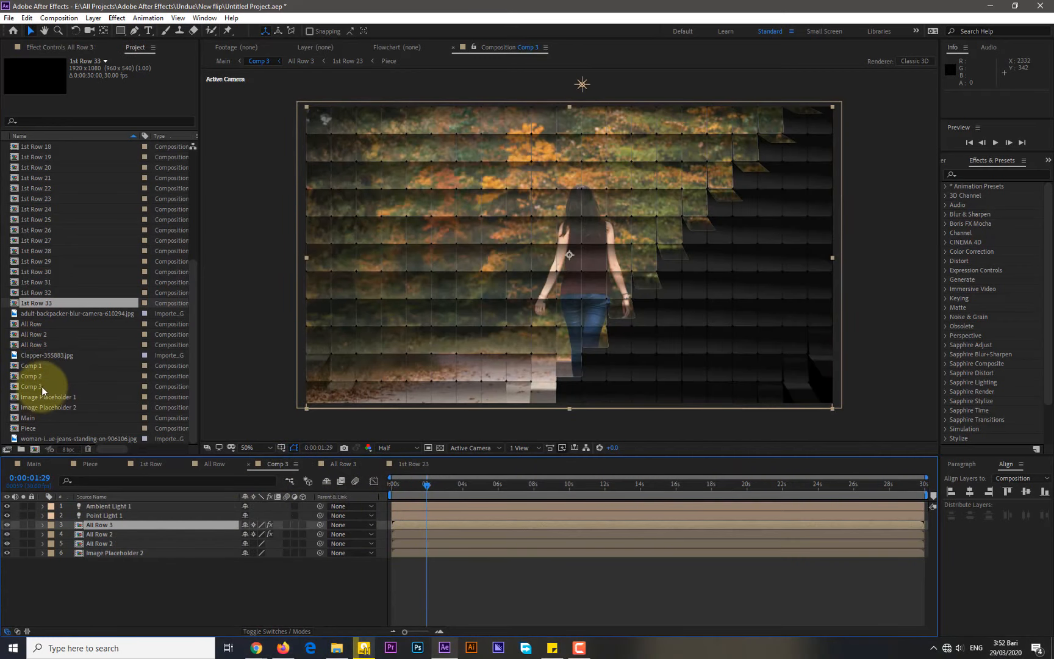
# Replace the two remaining All Row 2 layers in Comp 3, layers 4 and 5, with All Row 3.
pyautogui.click(36, 344)
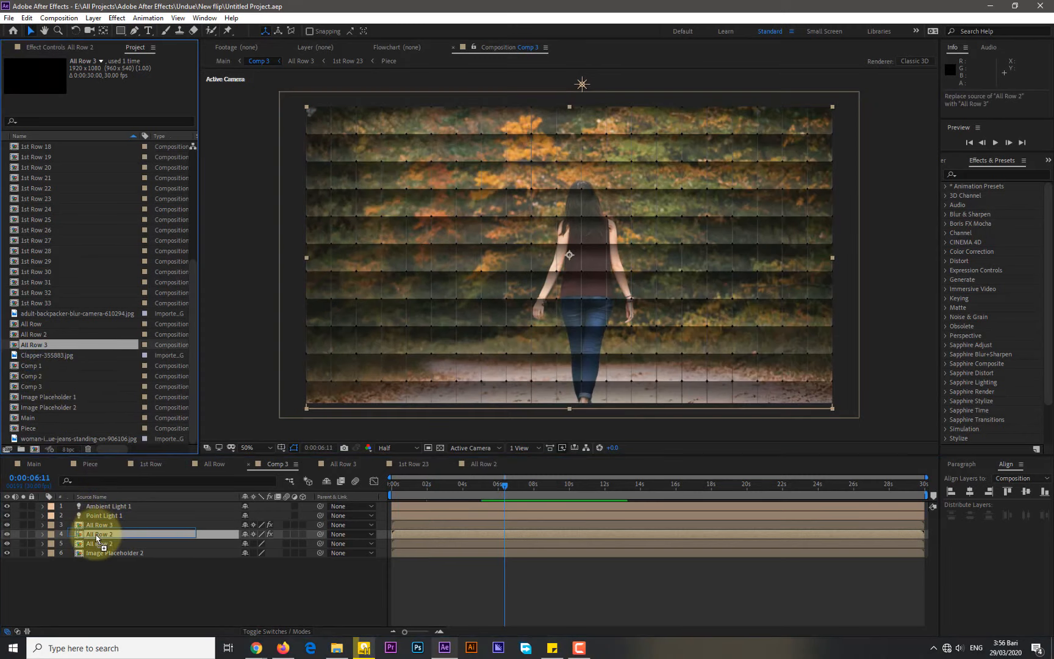
pyautogui.moveTo(97, 538); pyautogui.dragTo(99, 539)
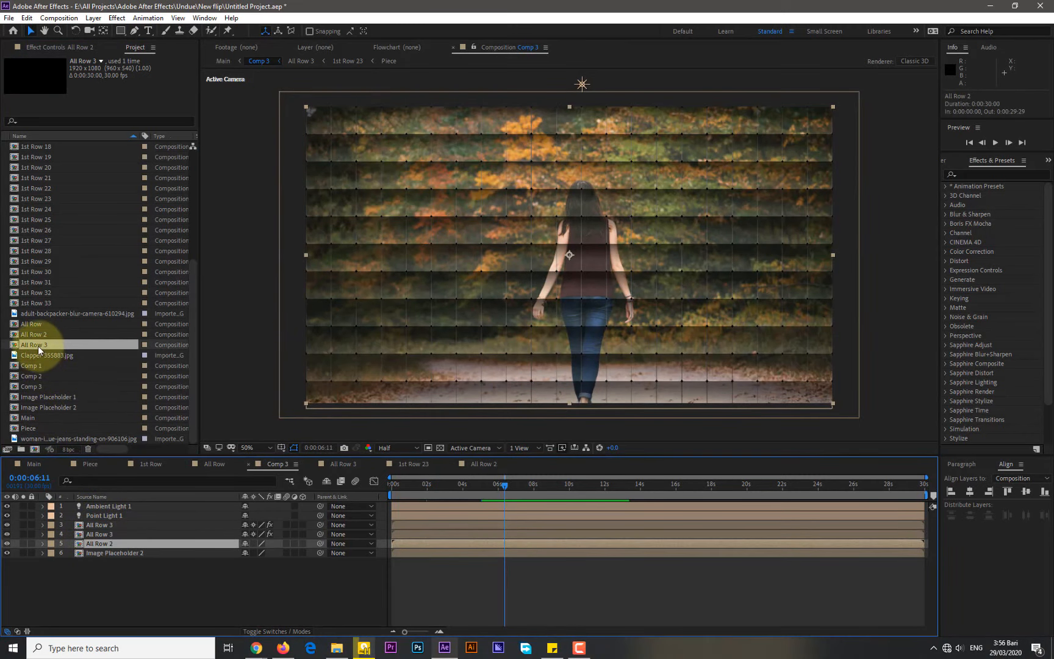
pyautogui.moveTo(38, 346); pyautogui.dragTo(106, 552)
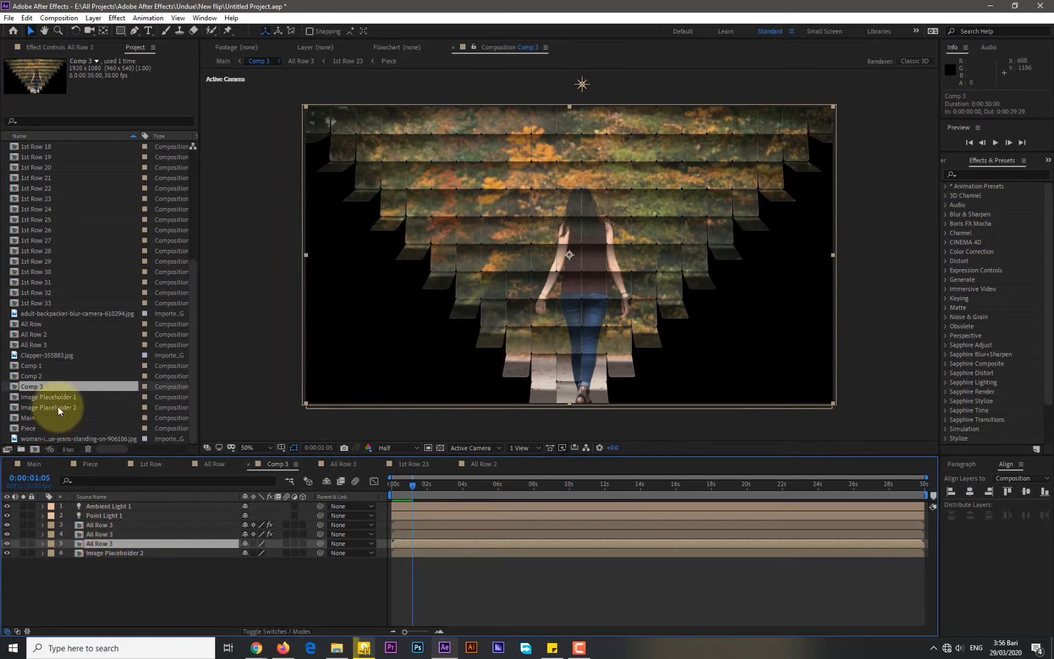
# Duplicate Image Placeholder 2, replace layer 6 of Comp 3 with the new Image Placeholder 3, and open that composition.
pyautogui.click(57, 408)
pyautogui.hotkey('ctrl', 'd')
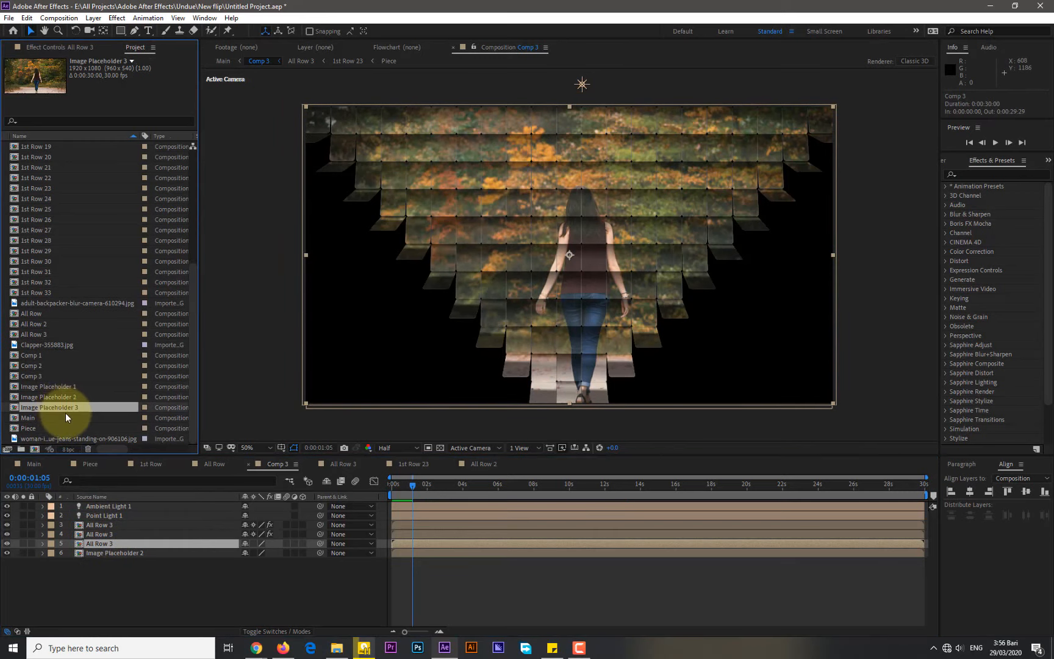
pyautogui.click(111, 553)
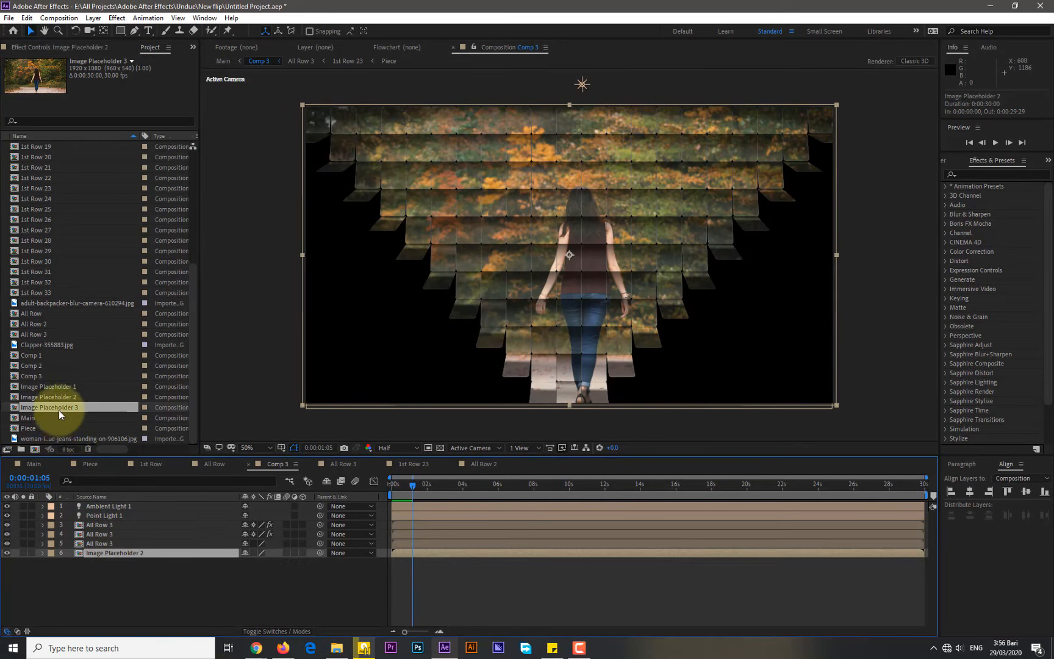
pyautogui.moveTo(59, 410); pyautogui.dragTo(91, 553)
pyautogui.doubleClick(91, 553)
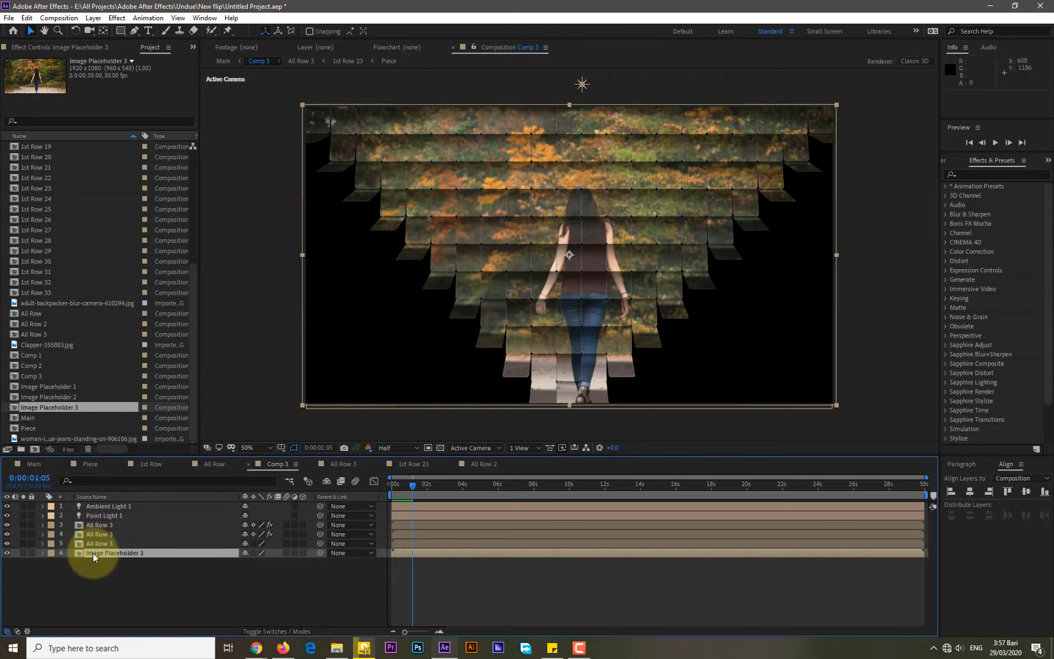
# Replace the woman photo in Image Placeholder 3 with Clapper-355883.jpg, fitted to the composition width.
pyautogui.click(112, 505)
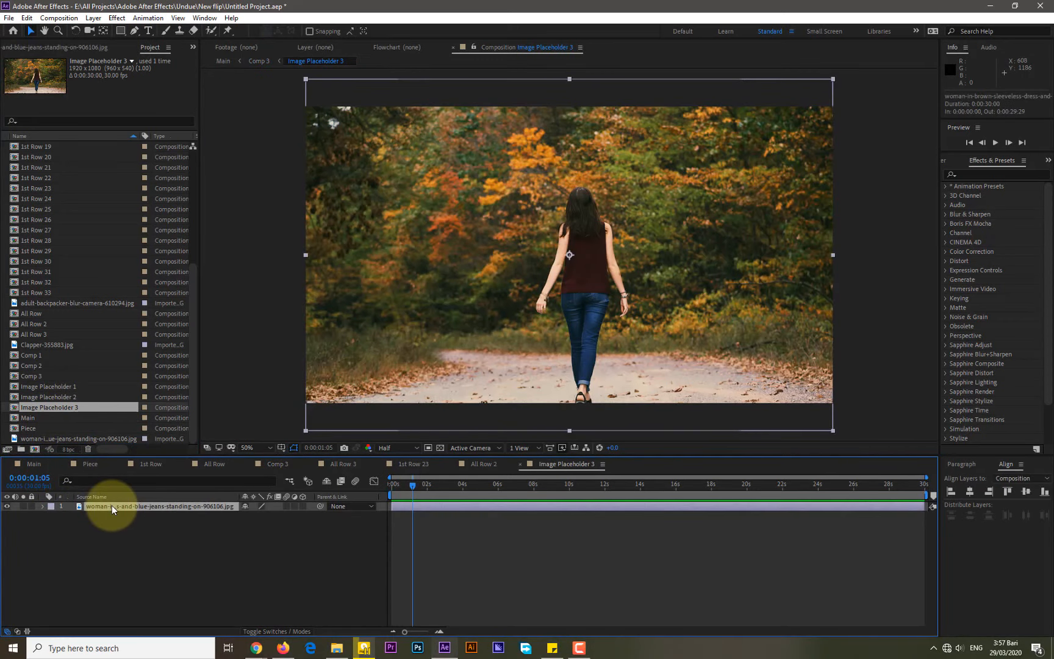
pyautogui.press('Delete')
pyautogui.click(52, 345)
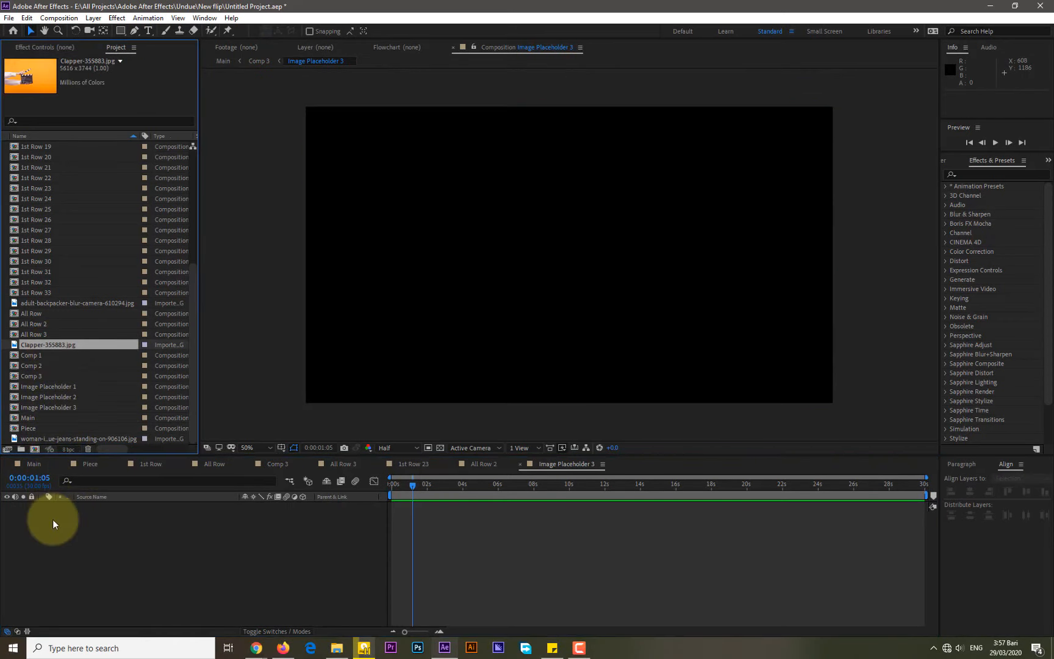
pyautogui.moveTo(59, 353); pyautogui.dragTo(72, 517)
pyautogui.hotkey('ctrl', 'alt', 'shift', 'h')
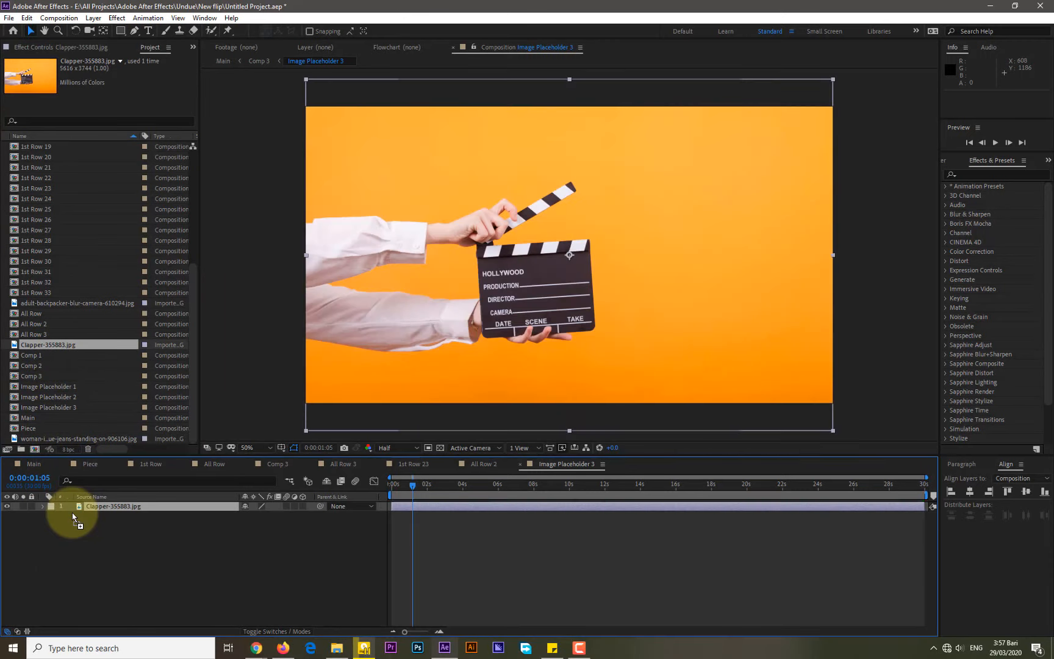
# In Main, shift the Comp 2 layer to start at 0:00:04:01, make it visible, and preview the transition.
pyautogui.click(34, 463)
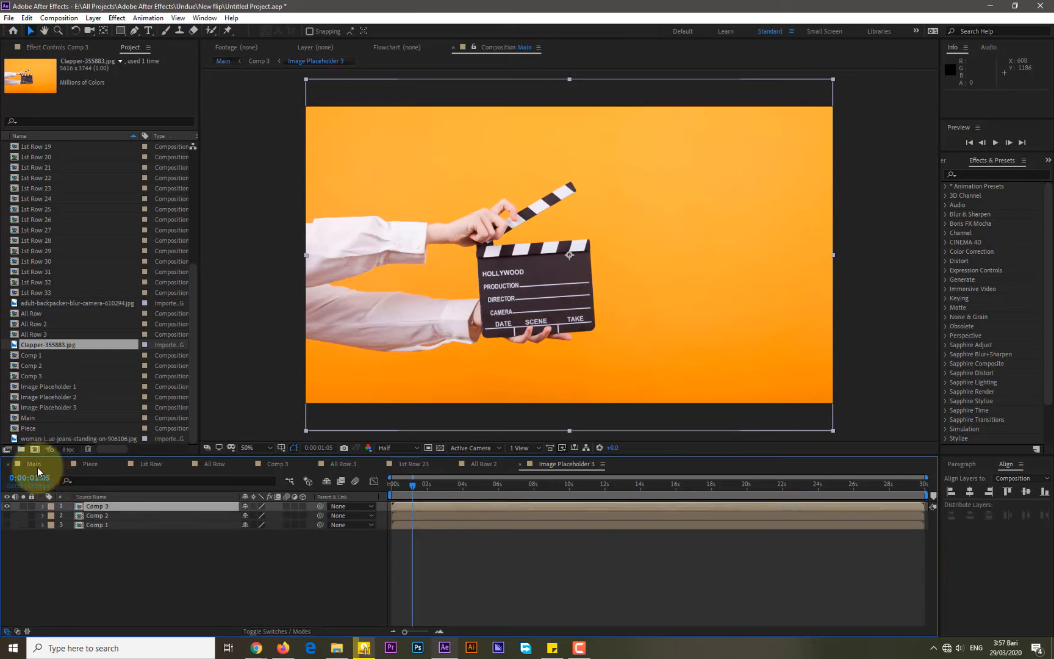
pyautogui.click(463, 488)
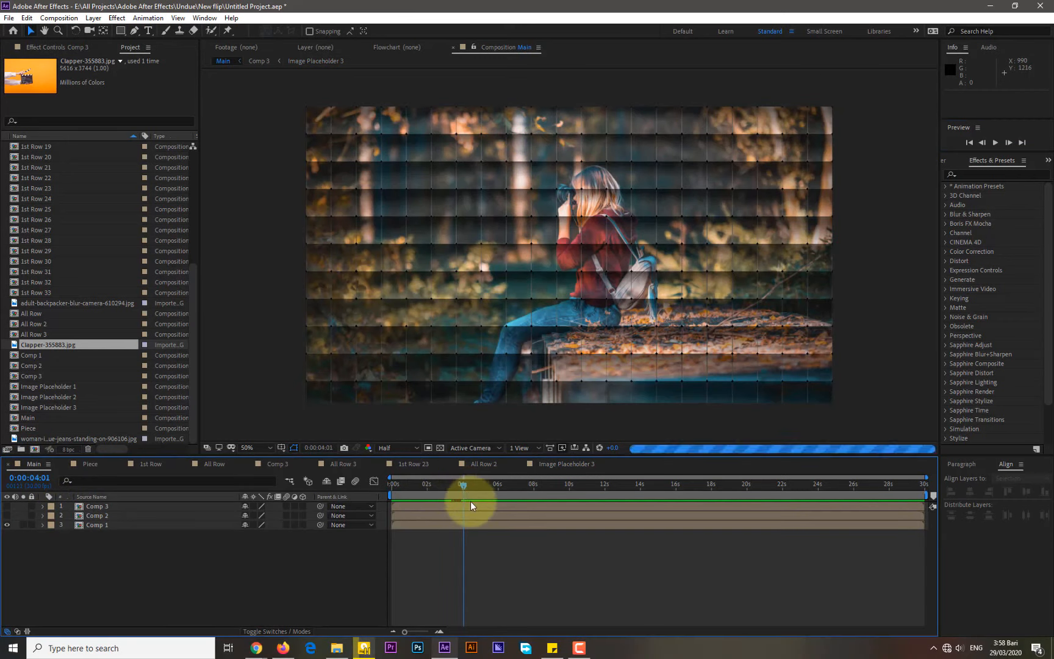
pyautogui.moveTo(471, 516); pyautogui.dragTo(541, 528)
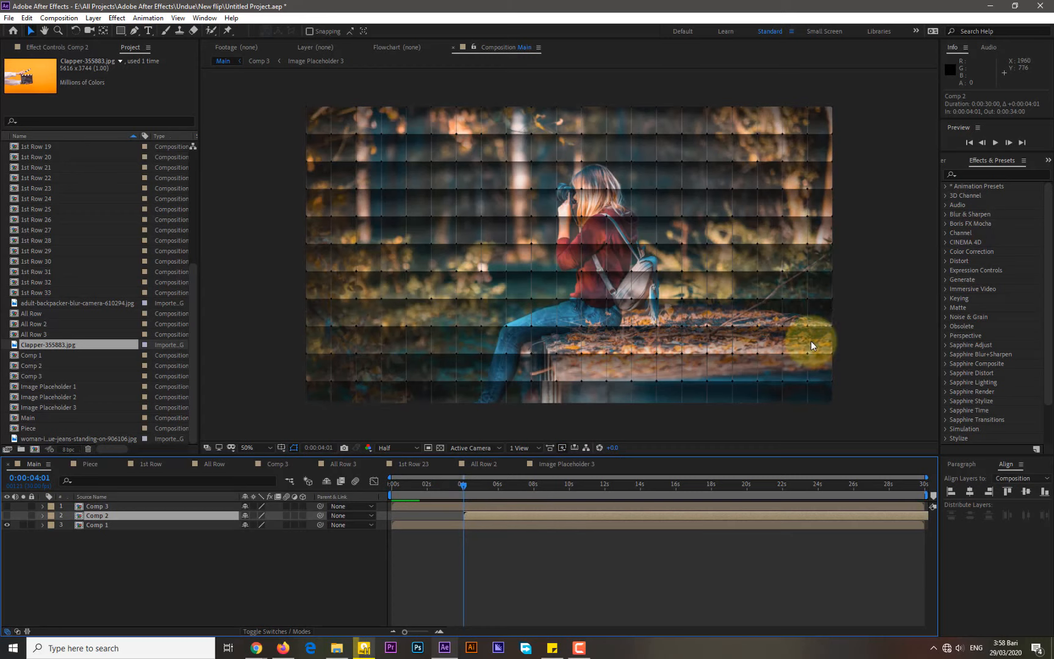
pyautogui.click(766, 236)
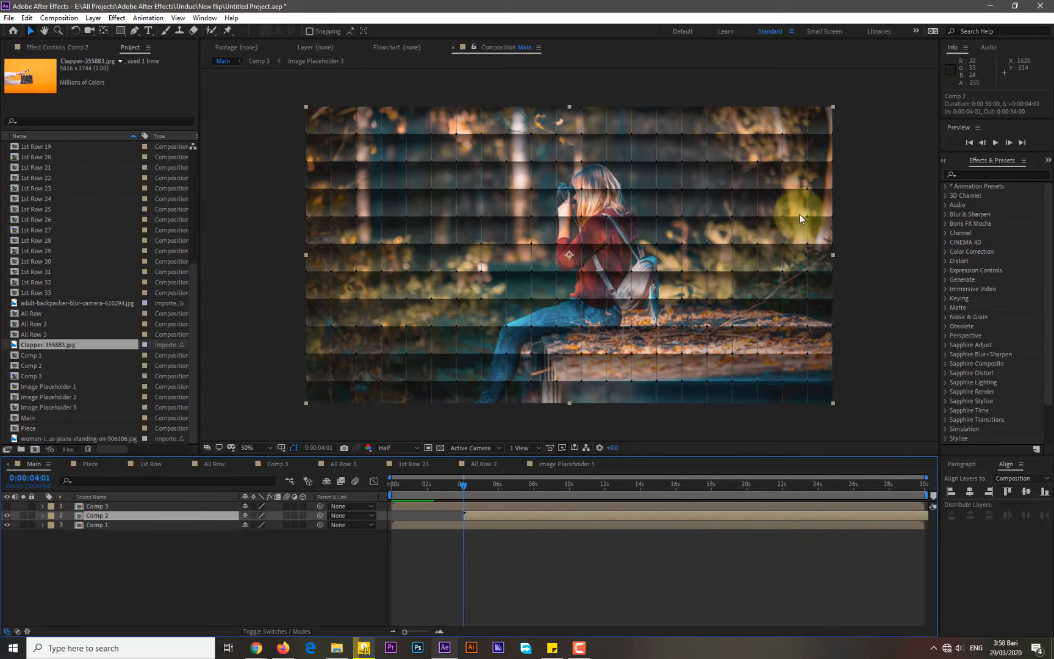
pyautogui.click(996, 143)
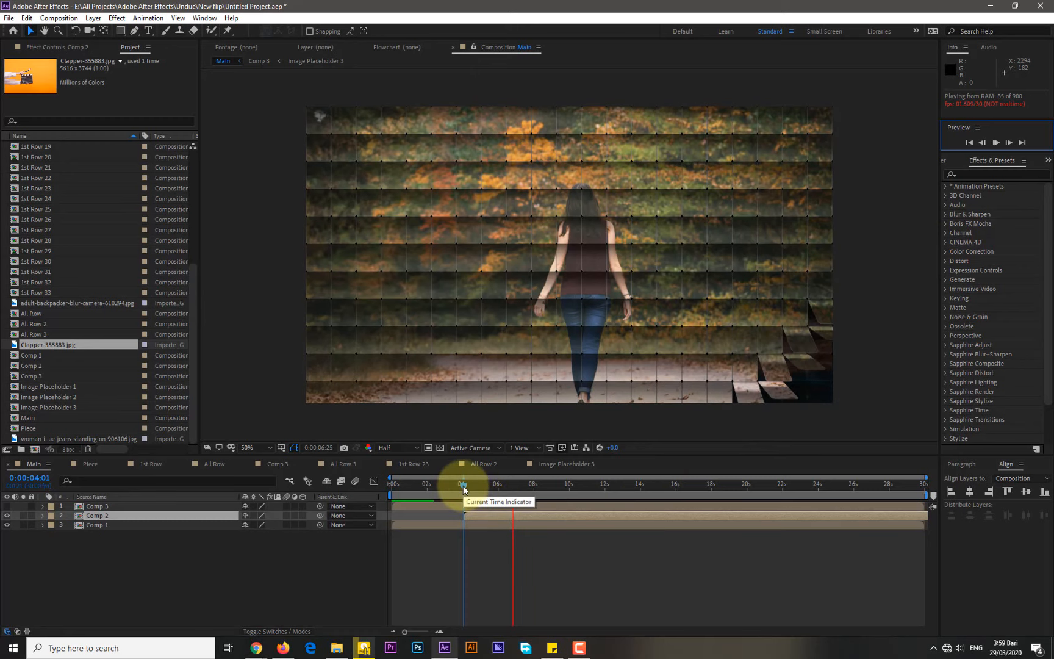
# Shift the Comp 3 layer to start at 0:00:07:29 and make it visible.
pyautogui.moveTo(463, 488); pyautogui.dragTo(602, 525)
pyautogui.click(994, 146)
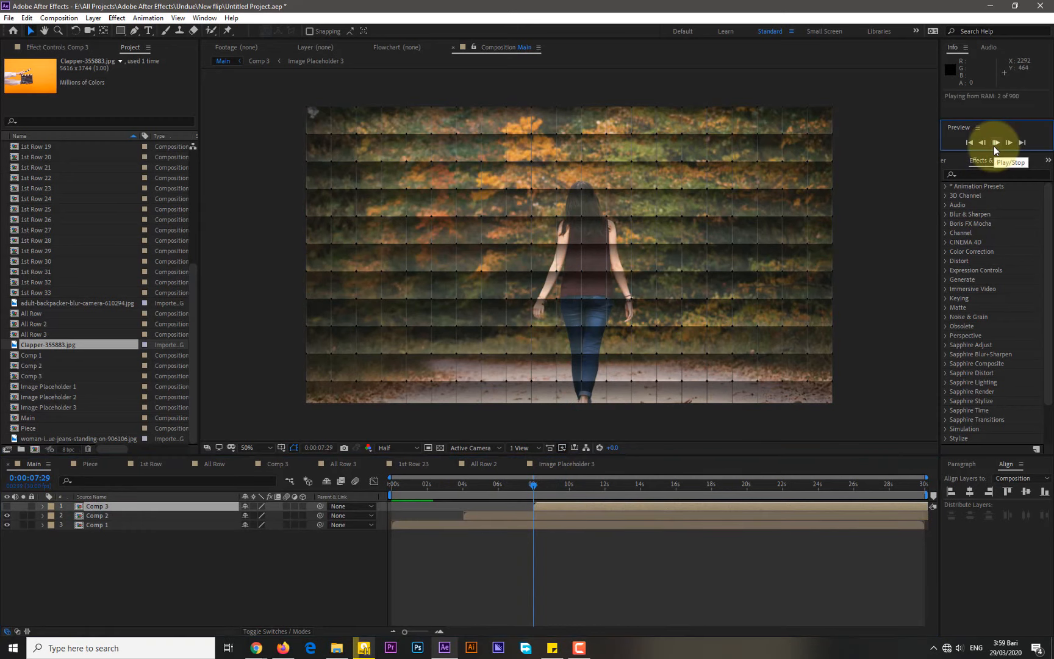
pyautogui.click(6, 506)
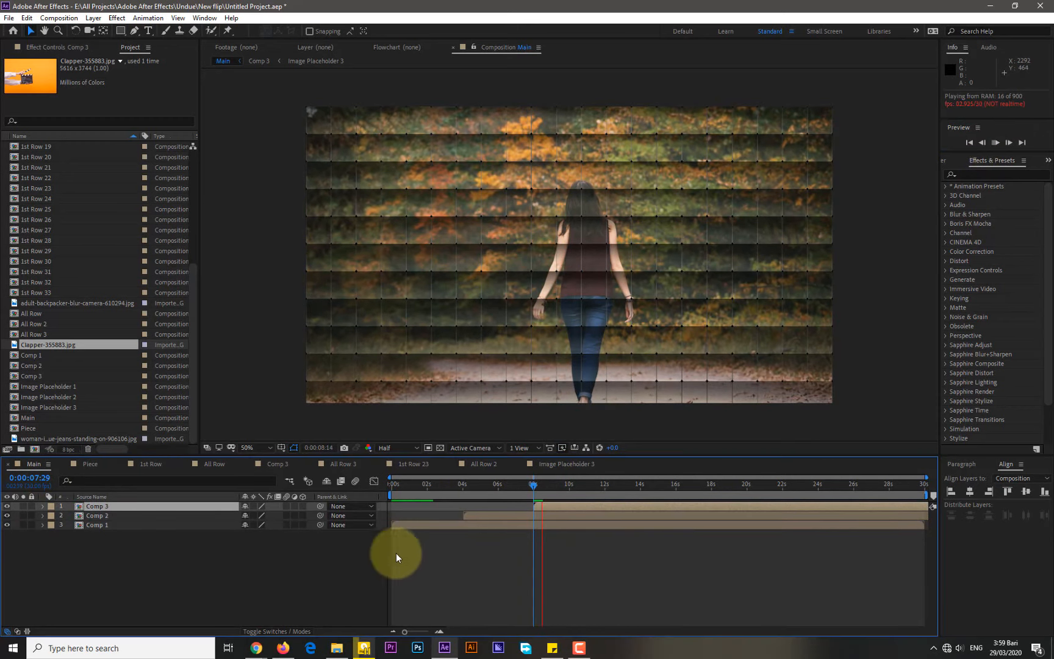
# Preview Main from about 0:00:07:26 to examine the tile-flip transition from Comp 2 to Comp 3.
pyautogui.click(532, 486)
pyautogui.click(995, 144)
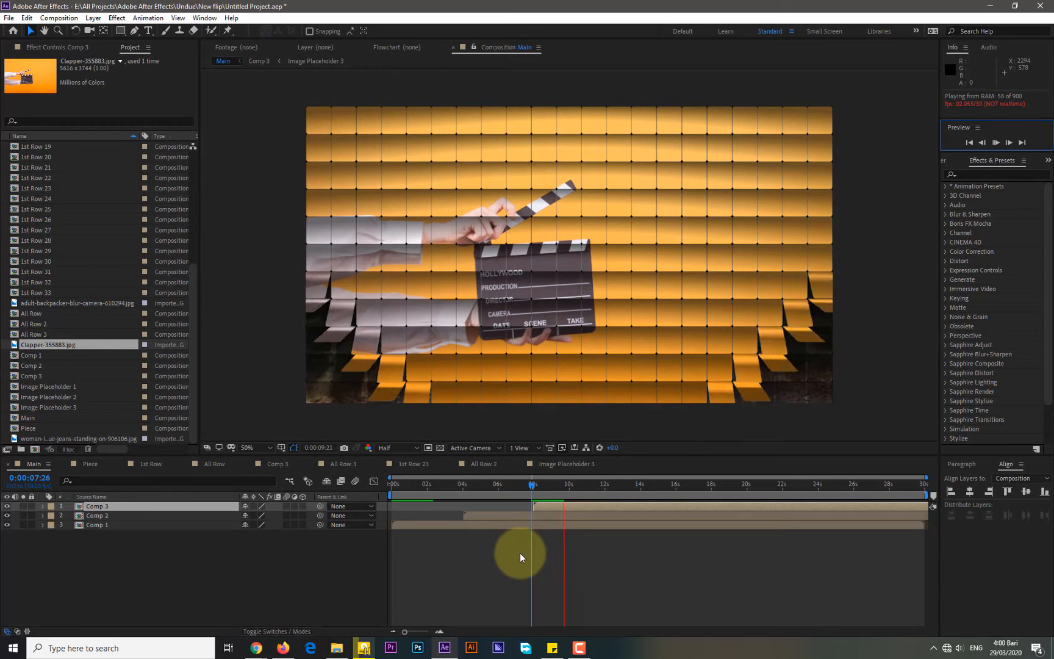
pyautogui.moveTo(536, 491)
pyautogui.mouseDown()
pyautogui.moveTo(585, 489)
pyautogui.moveTo(539, 486)
pyautogui.mouseUp()
pyautogui.click(994, 144)
pyautogui.click(995, 144)
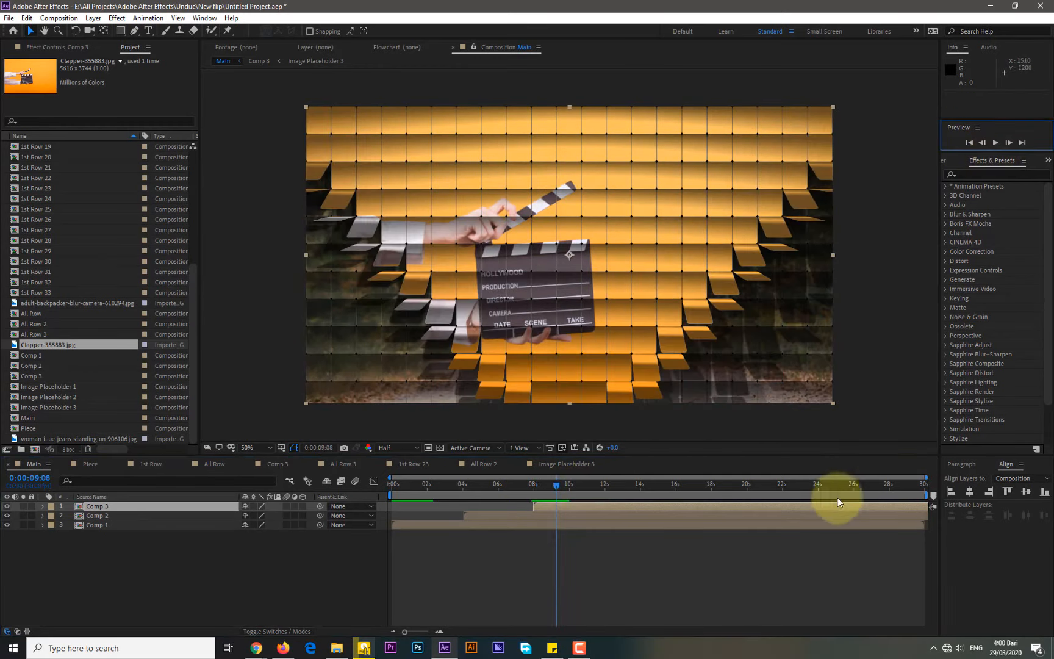
# End the work area of Main at 0:00:14:02 and add a 1920 by 1080 px black solid above the compositions.
pyautogui.moveTo(926, 494); pyautogui.dragTo(645, 496)
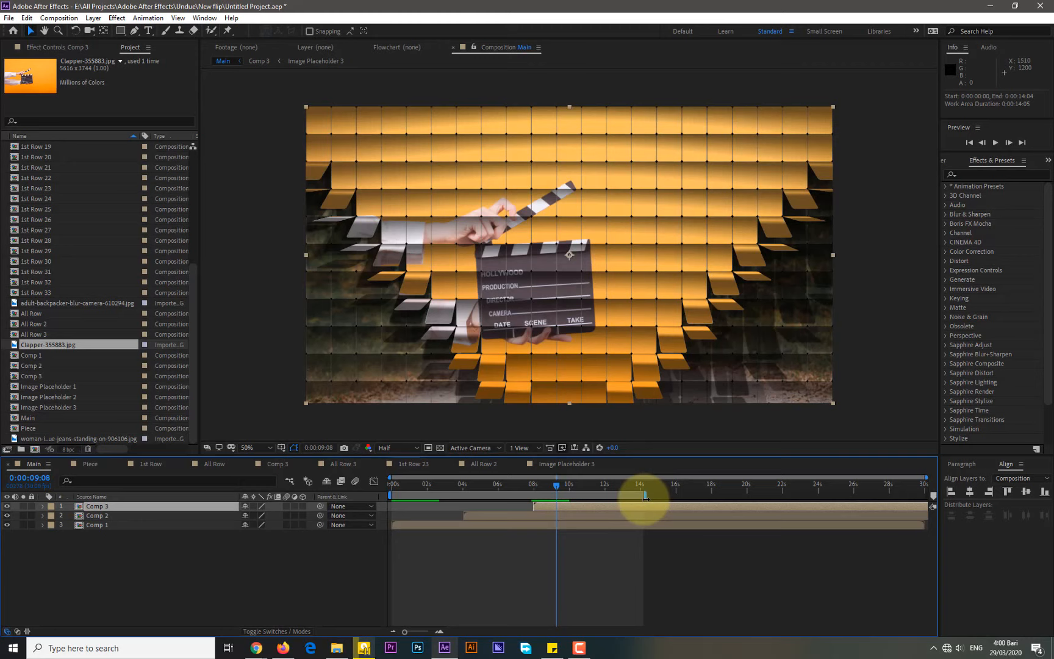
pyautogui.moveTo(645, 496); pyautogui.dragTo(644, 496)
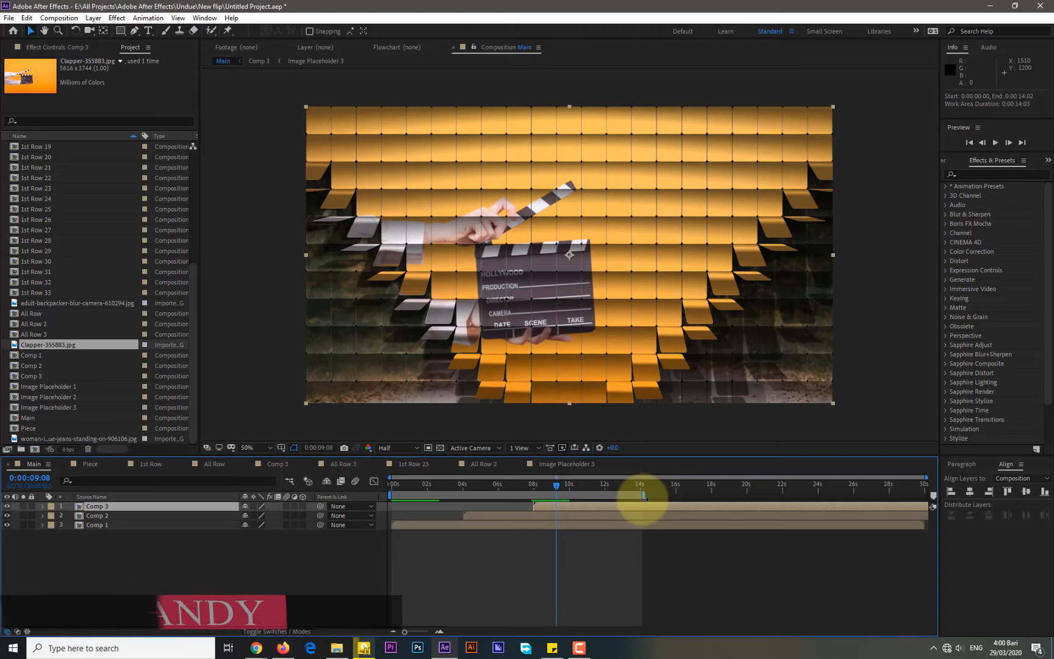
pyautogui.click(179, 547)
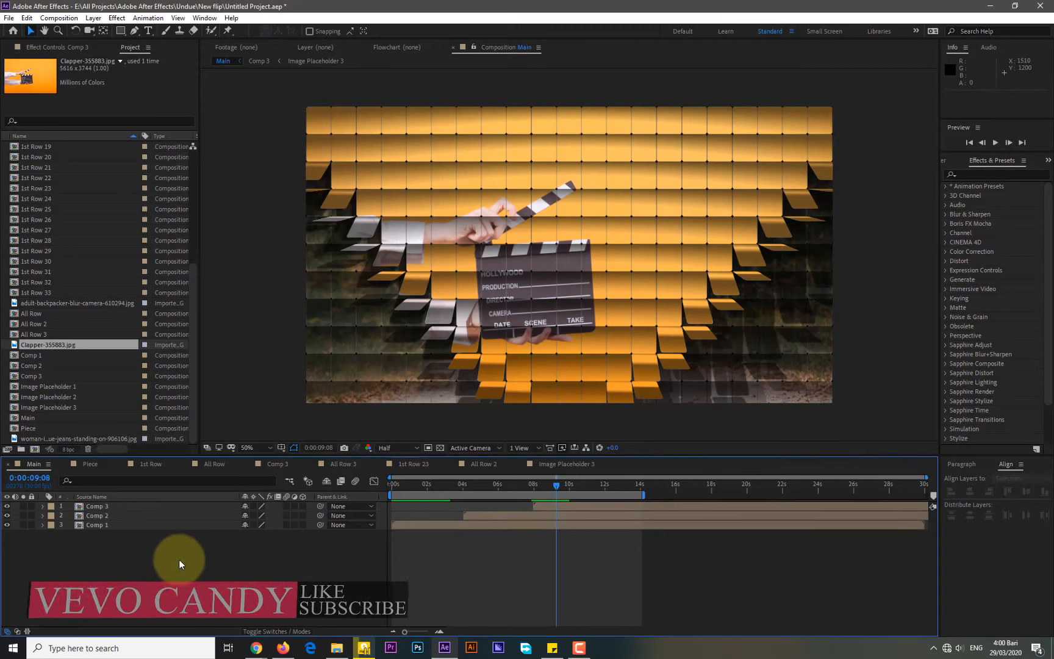
pyautogui.rightClick(179, 559)
pyautogui.moveTo(244, 435)
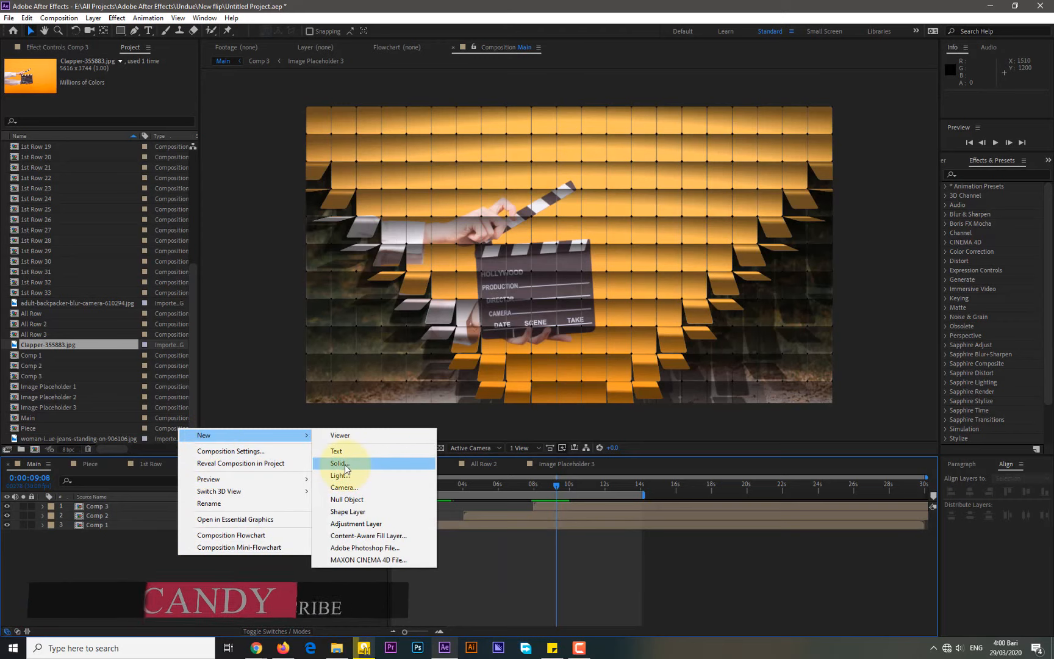
pyautogui.click(366, 464)
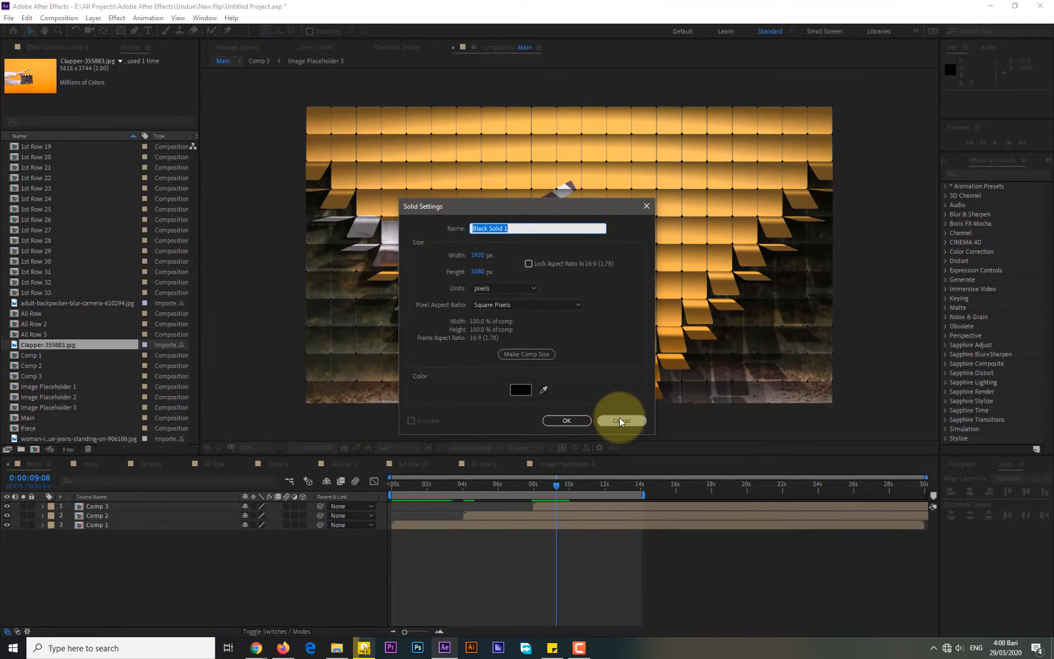
pyautogui.click(567, 420)
# At 0:00:03:15, draw a closed curved seven-point Pen mask on the black solid, covering the frame except its lower edge and corners.
pyautogui.press(',')
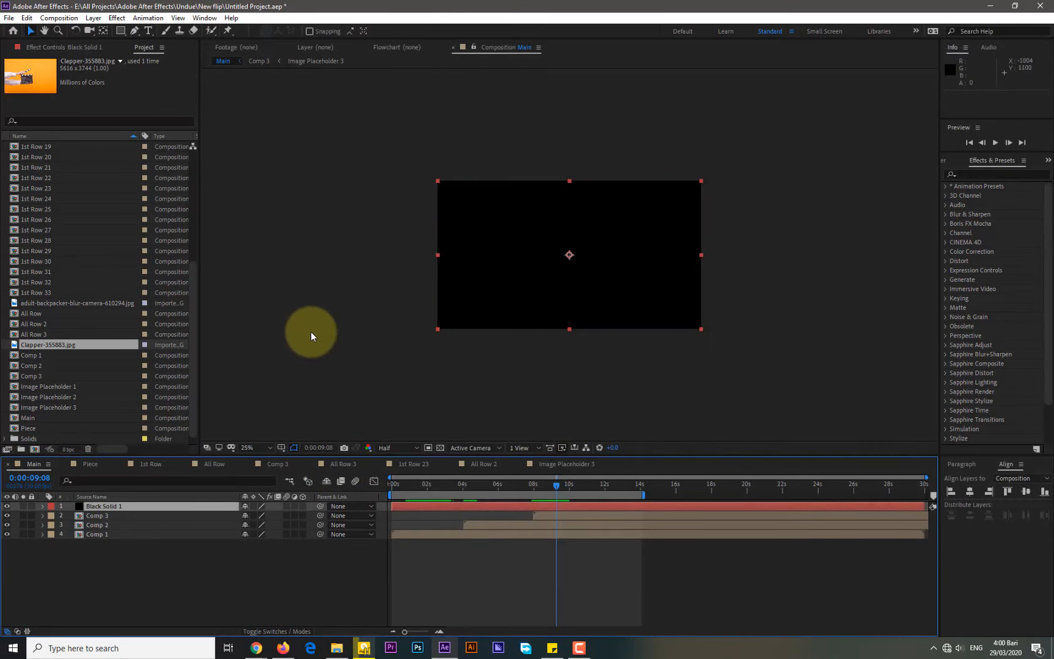
pyautogui.click(391, 486)
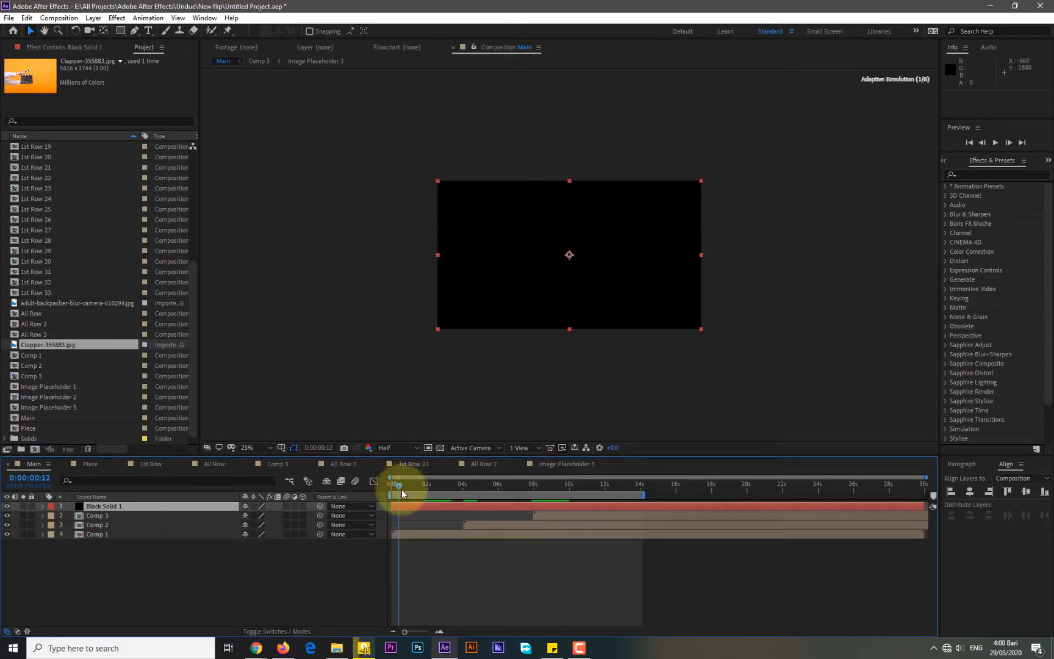
pyautogui.moveTo(442, 498); pyautogui.dragTo(448, 504)
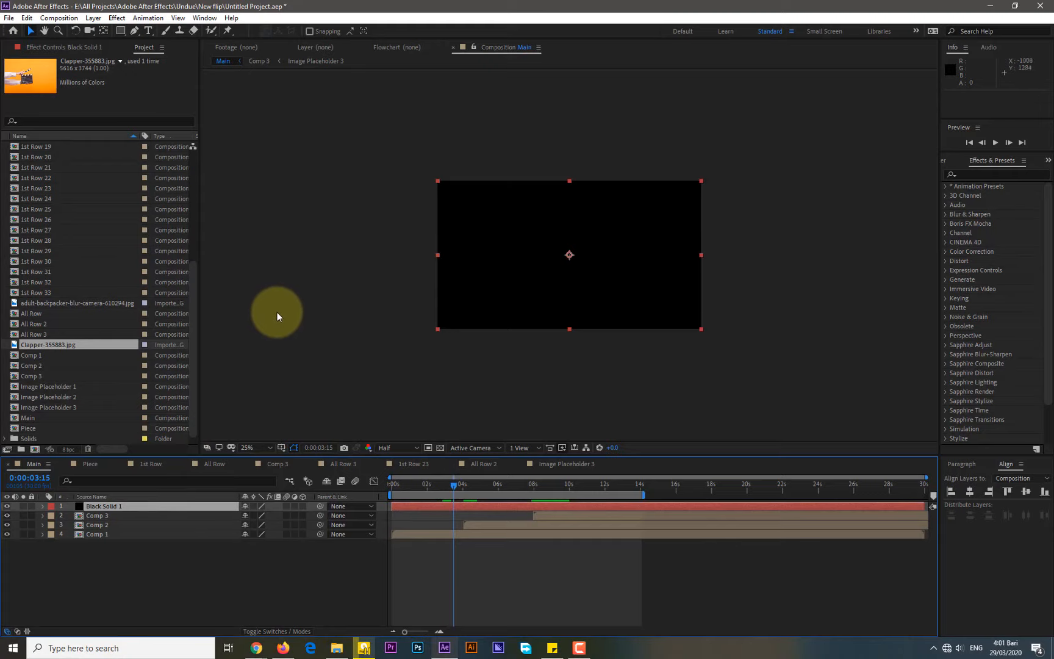
pyautogui.moveTo(123, 30); pyautogui.dragTo(162, 54)
pyautogui.click(134, 31)
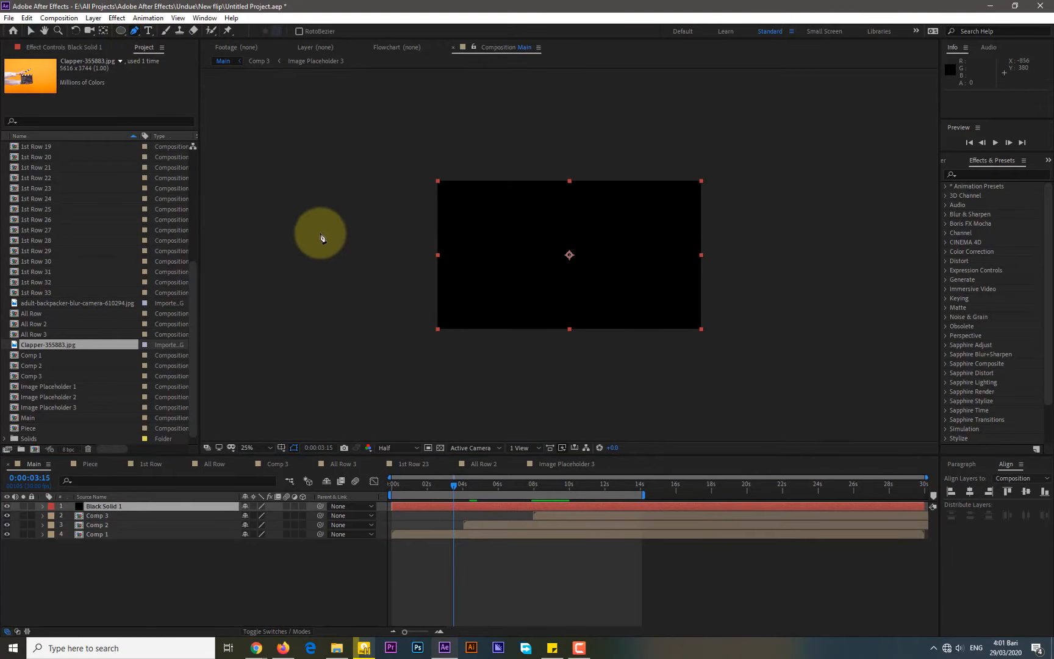
pyautogui.click(436, 111)
pyautogui.moveTo(397, 218); pyautogui.dragTo(486, 311)
pyautogui.click(562, 311)
pyautogui.click(633, 298)
pyautogui.moveTo(694, 270); pyautogui.dragTo(712, 254)
pyautogui.click(735, 172)
pyautogui.moveTo(739, 164); pyautogui.dragTo(742, 153)
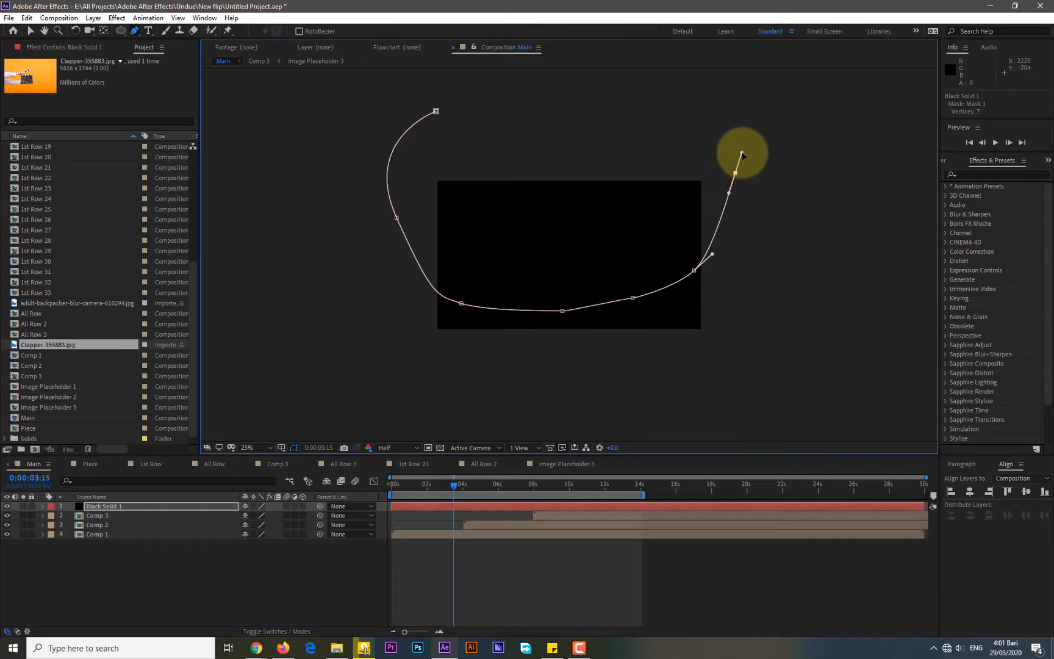
pyautogui.click(436, 111)
# Set the mode of the black solid's Mask 1 to Subtract.
pyautogui.click(42, 507)
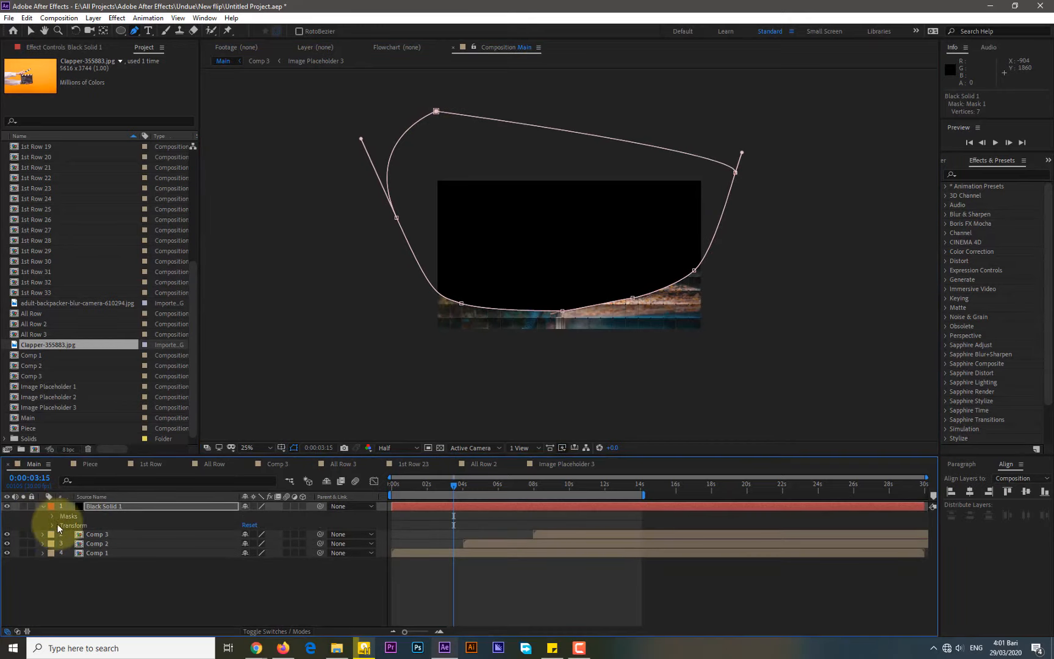
pyautogui.click(53, 516)
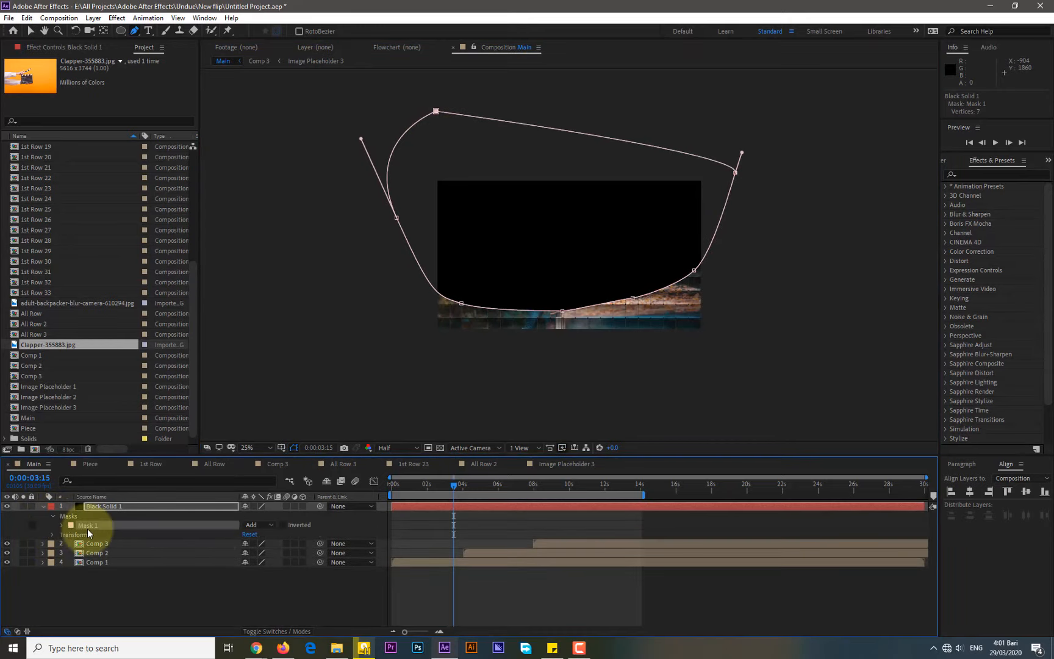
pyautogui.click(256, 525)
pyautogui.click(268, 554)
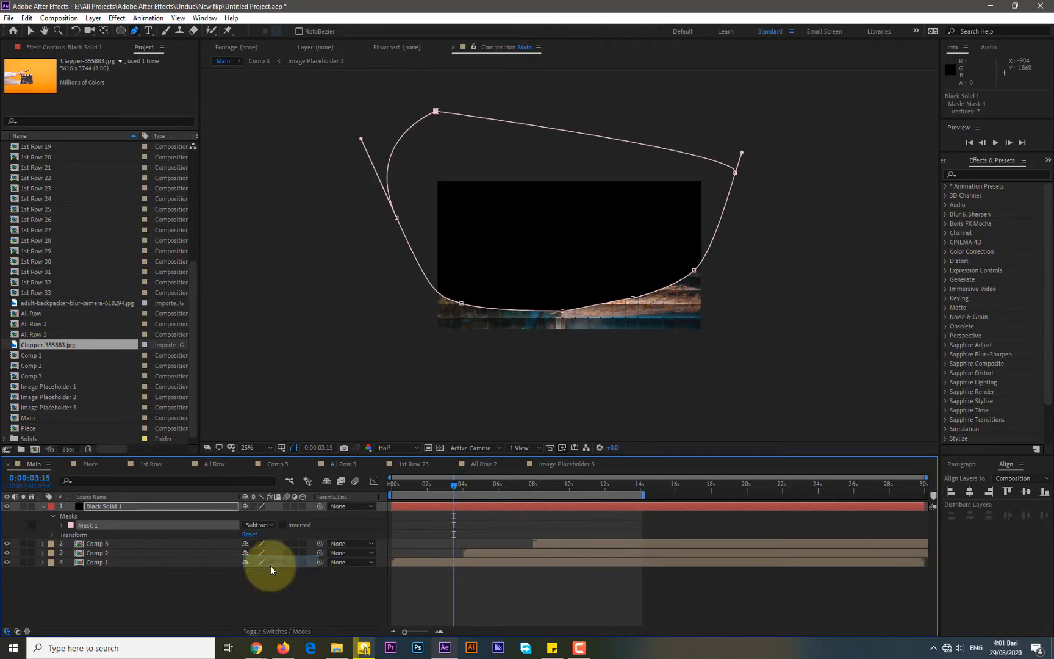
# Set the feather of the black solid's Mask 1 to 740 pixels and its mask opacity to 59%.
pyautogui.click(61, 525)
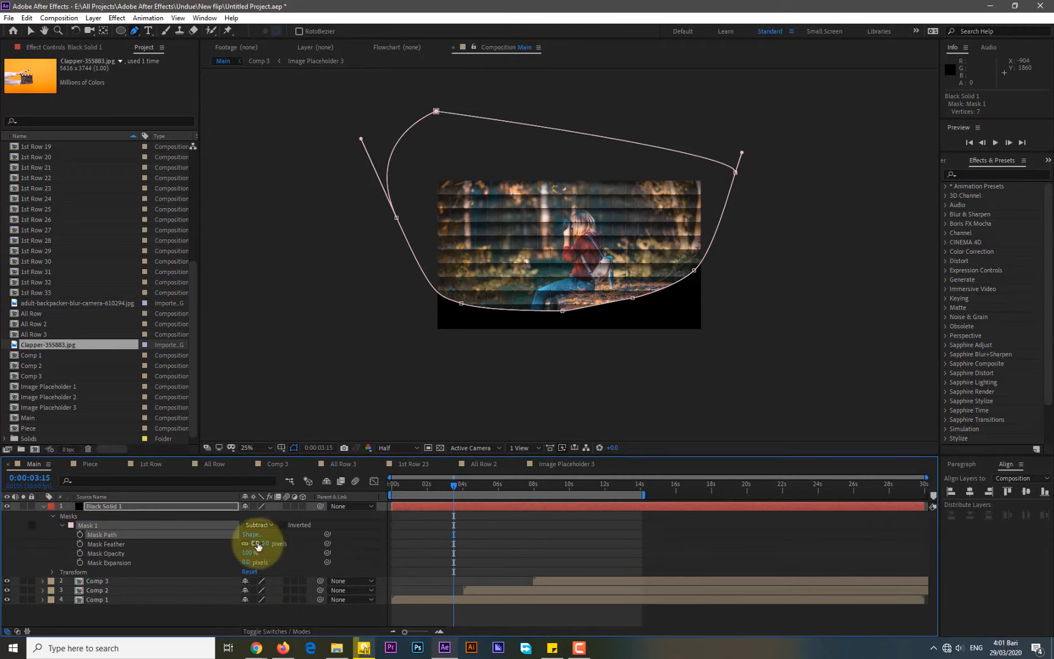
pyautogui.moveTo(250, 544); pyautogui.dragTo(505, 544)
pyautogui.moveTo(257, 543); pyautogui.dragTo(361, 543)
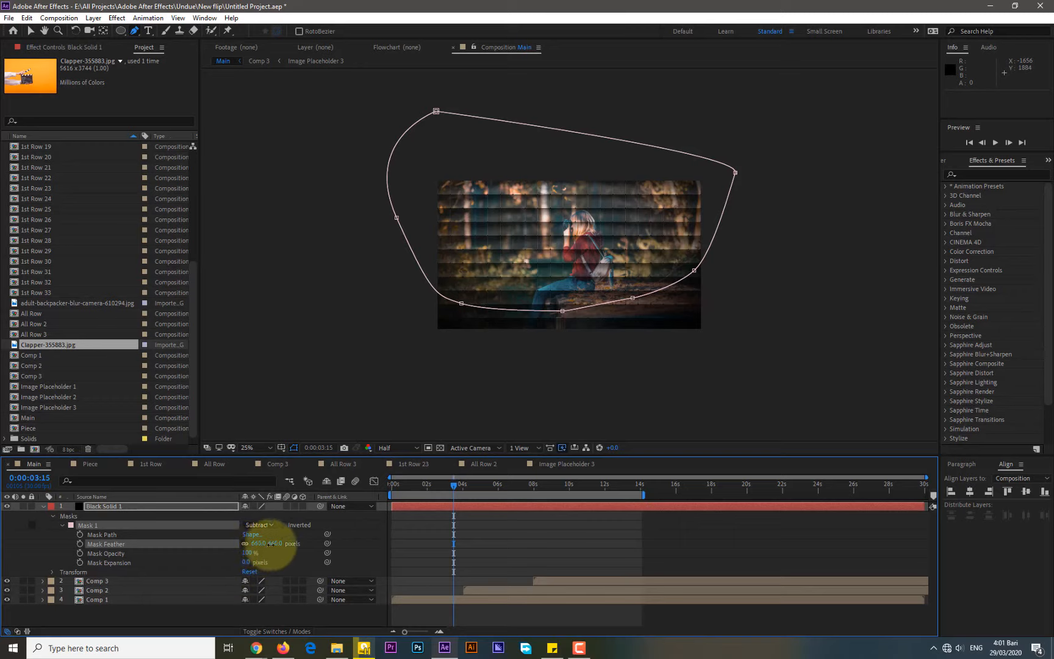
pyautogui.moveTo(266, 544); pyautogui.dragTo(313, 550)
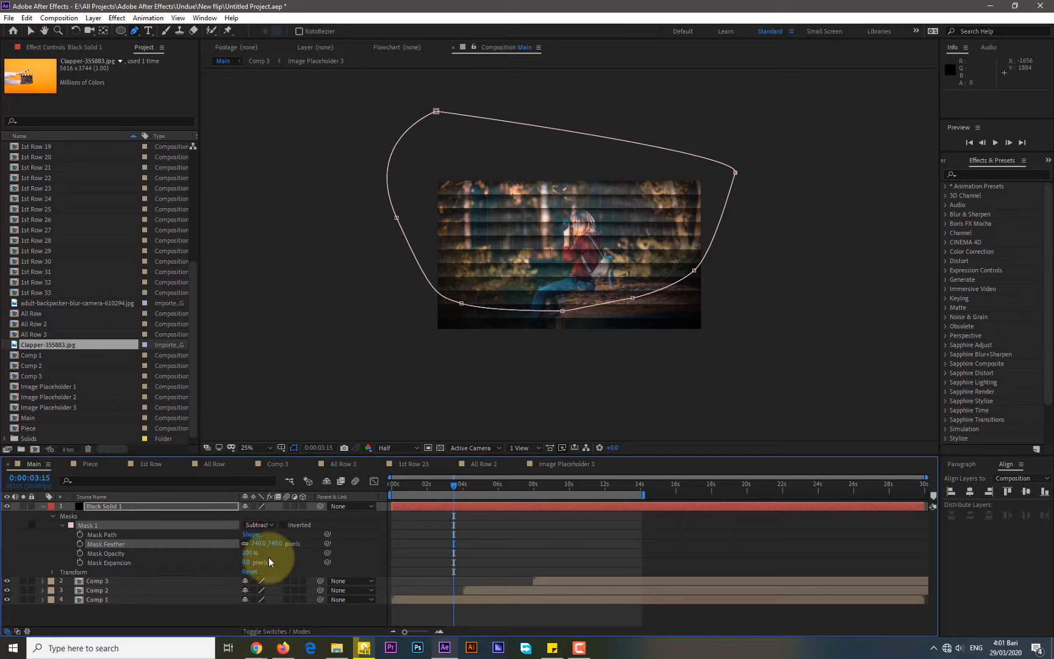
pyautogui.moveTo(246, 556); pyautogui.dragTo(221, 557)
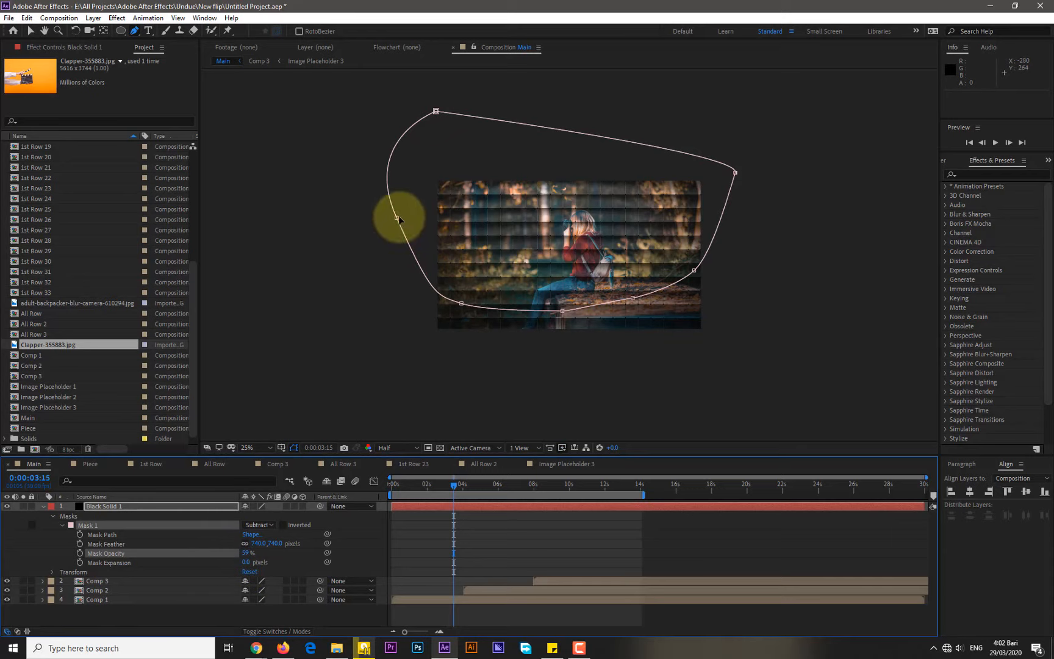
# Reshape the black solid's mask, pulling the points at its left side, lower corners and upper right closer to the photo.
pyautogui.moveTo(398, 215); pyautogui.dragTo(421, 205)
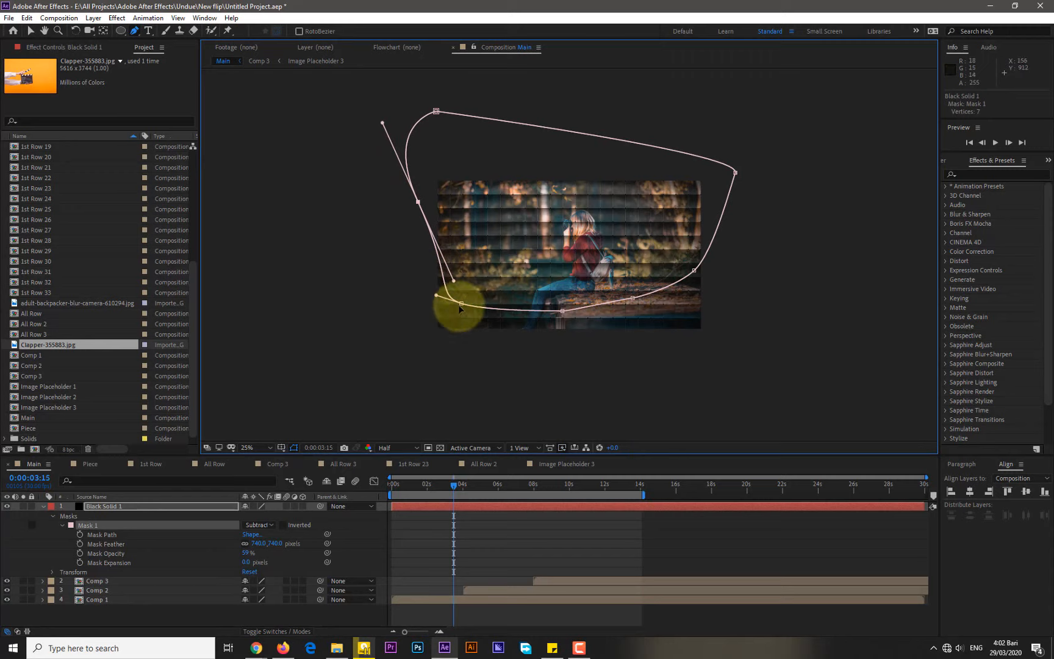
pyautogui.moveTo(459, 305); pyautogui.dragTo(473, 286)
pyautogui.moveTo(695, 273); pyautogui.dragTo(672, 263)
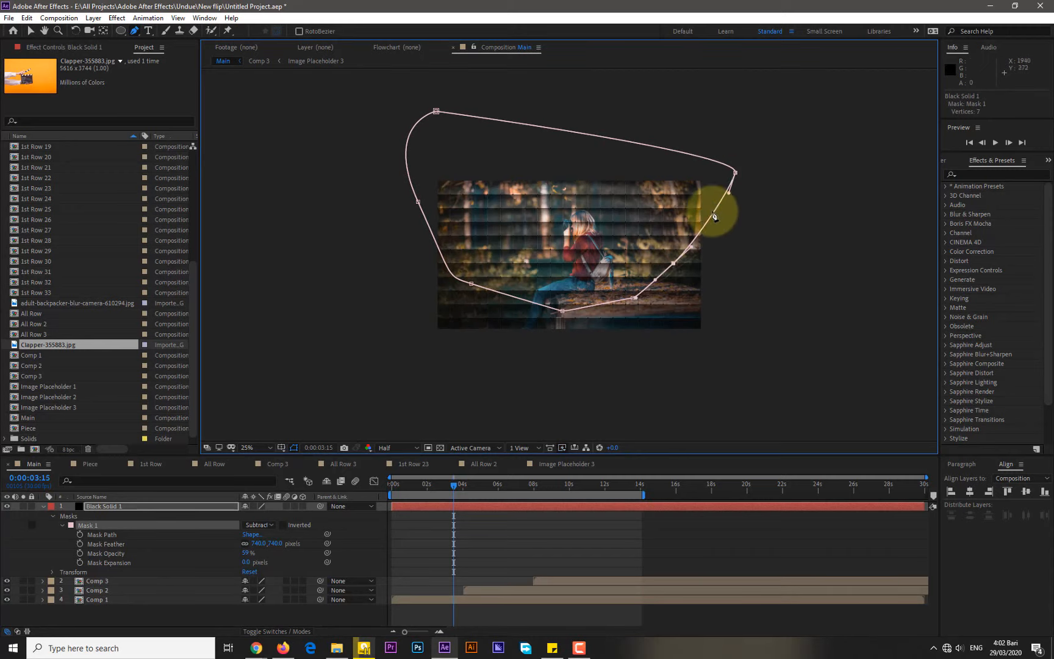
pyautogui.click(734, 174)
pyautogui.moveTo(735, 174); pyautogui.dragTo(724, 166)
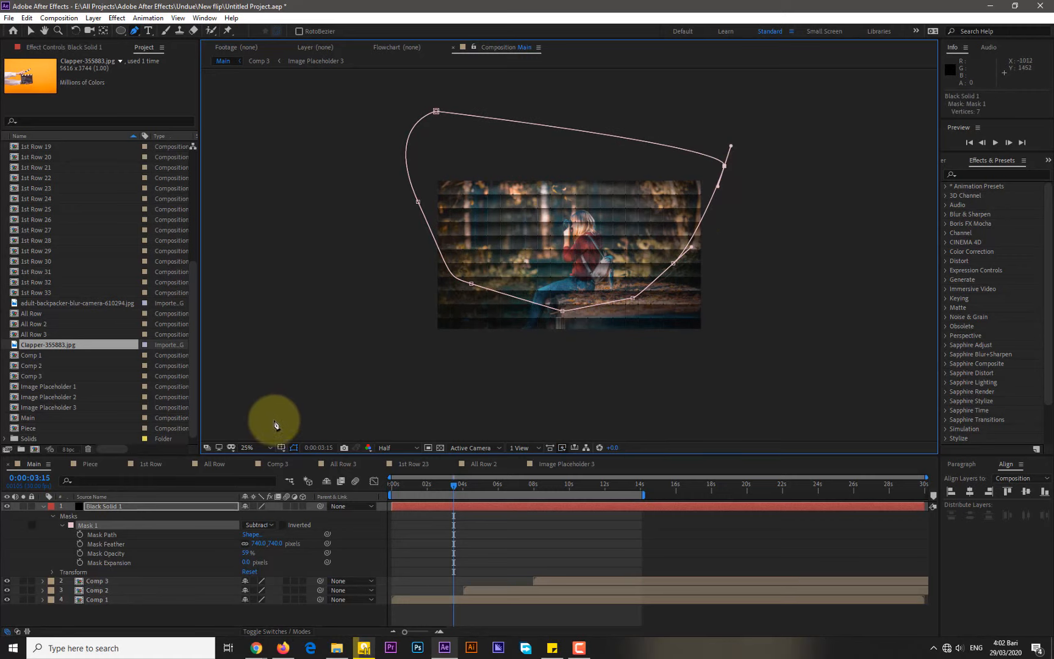
pyautogui.click(43, 507)
pyautogui.rightClick(95, 554)
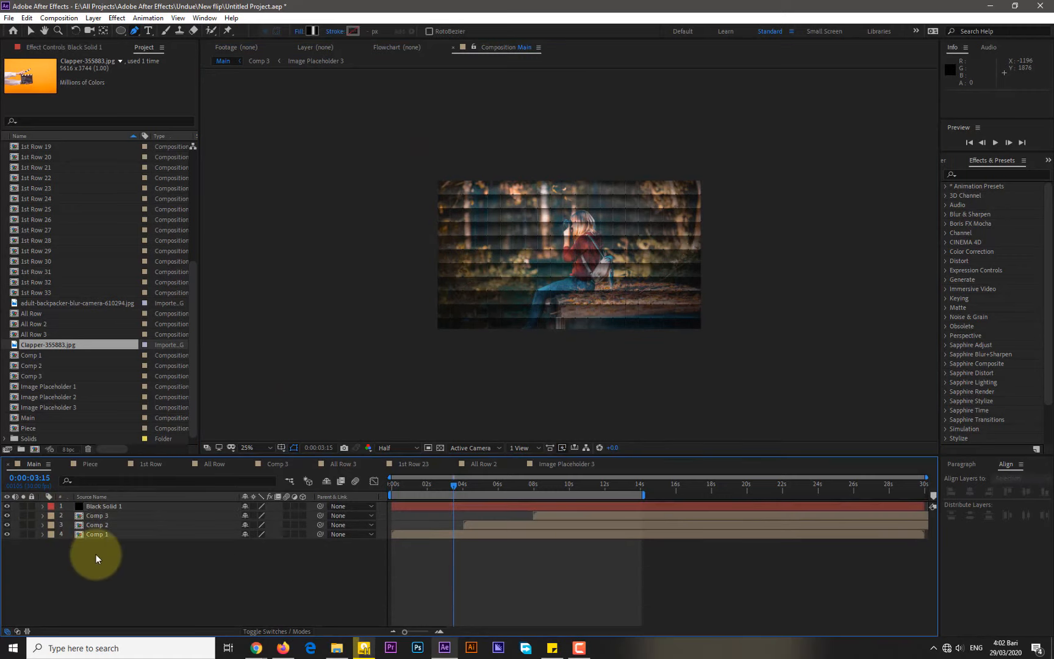
pyautogui.click(227, 297)
pyautogui.hotkey('ctrl', 'z')
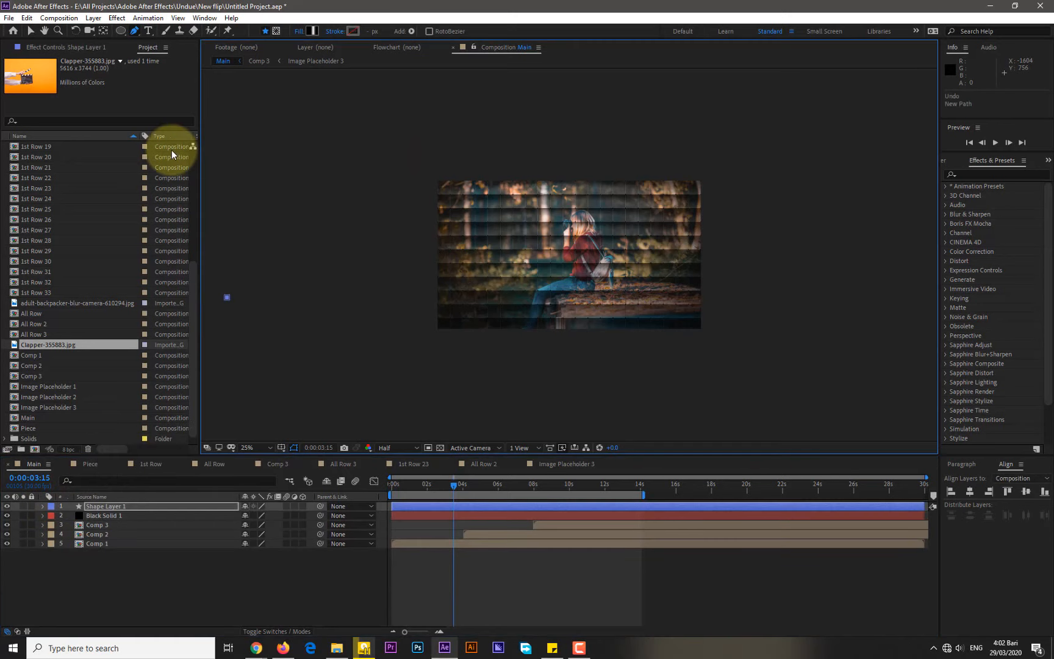
# Add an adjustment layer at the top of Main and apply the Curves effect to it.
pyautogui.click(30, 31)
pyautogui.rightClick(129, 558)
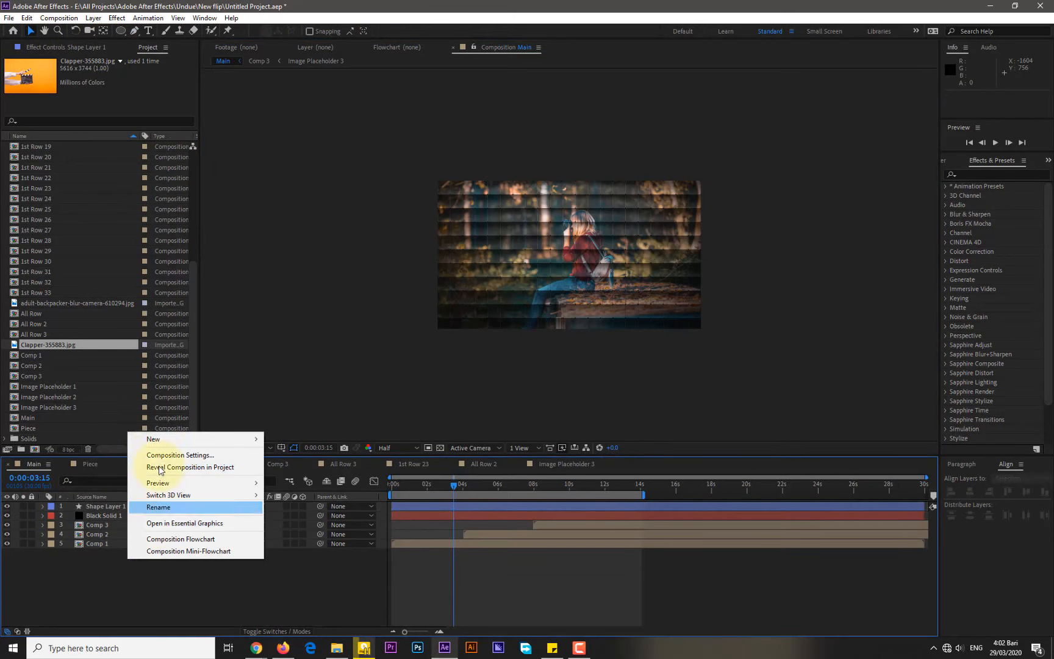
pyautogui.moveTo(158, 439)
pyautogui.click(303, 528)
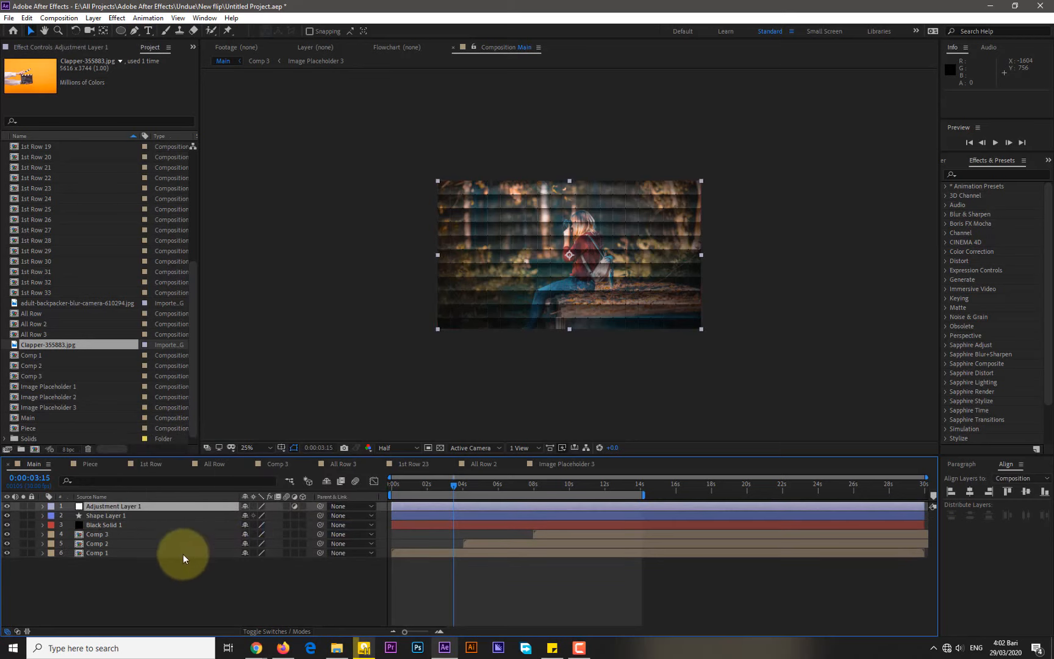
pyautogui.click(1005, 173)
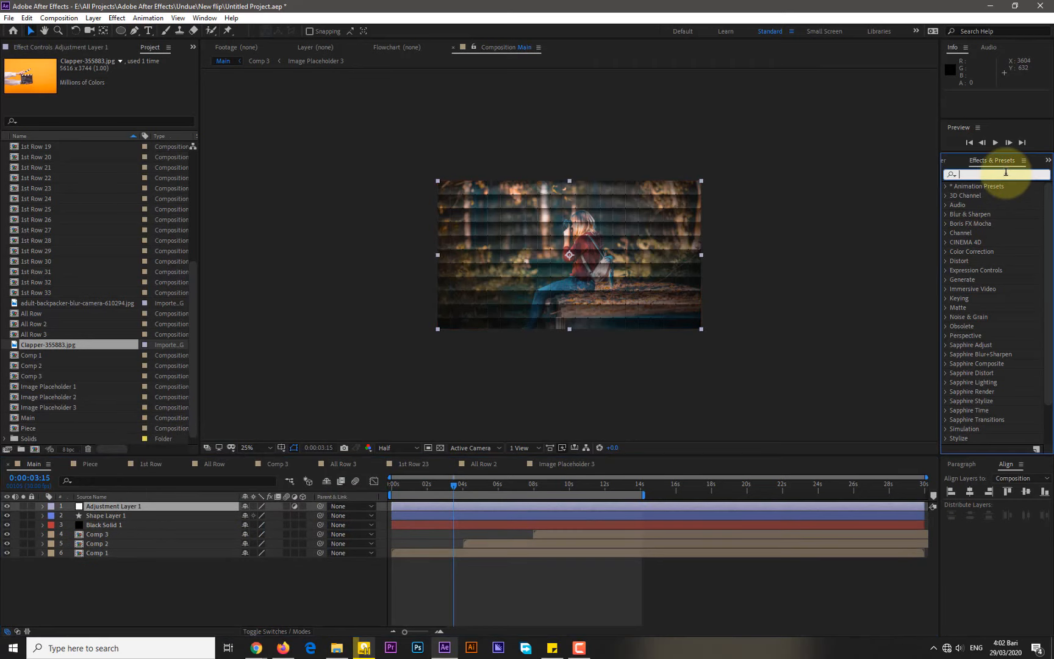
pyautogui.write('curves')
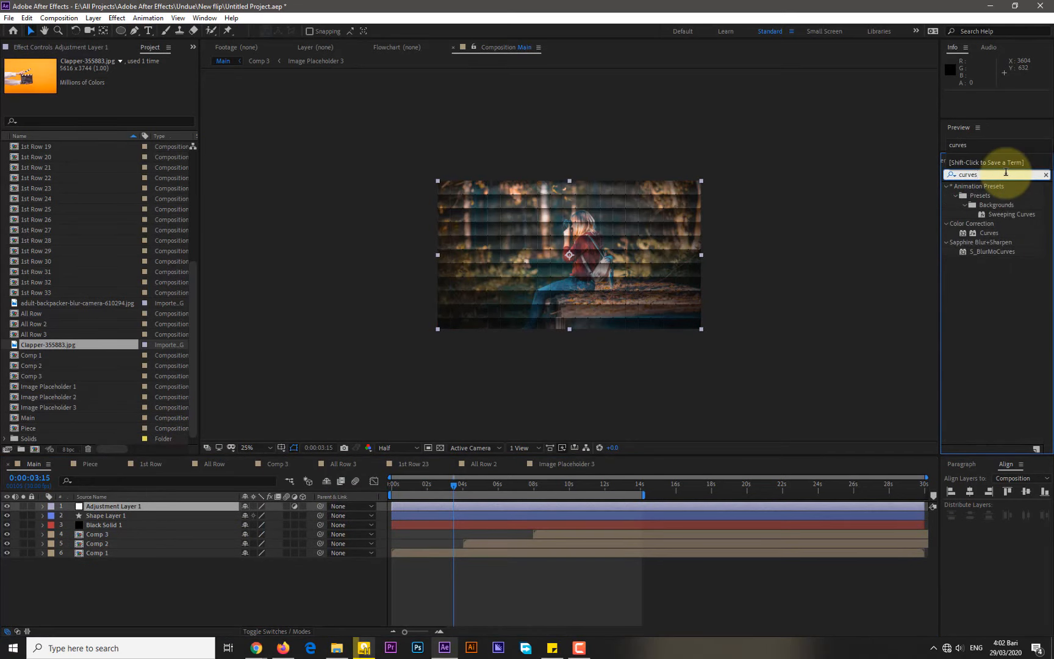
pyautogui.moveTo(989, 233); pyautogui.dragTo(124, 505)
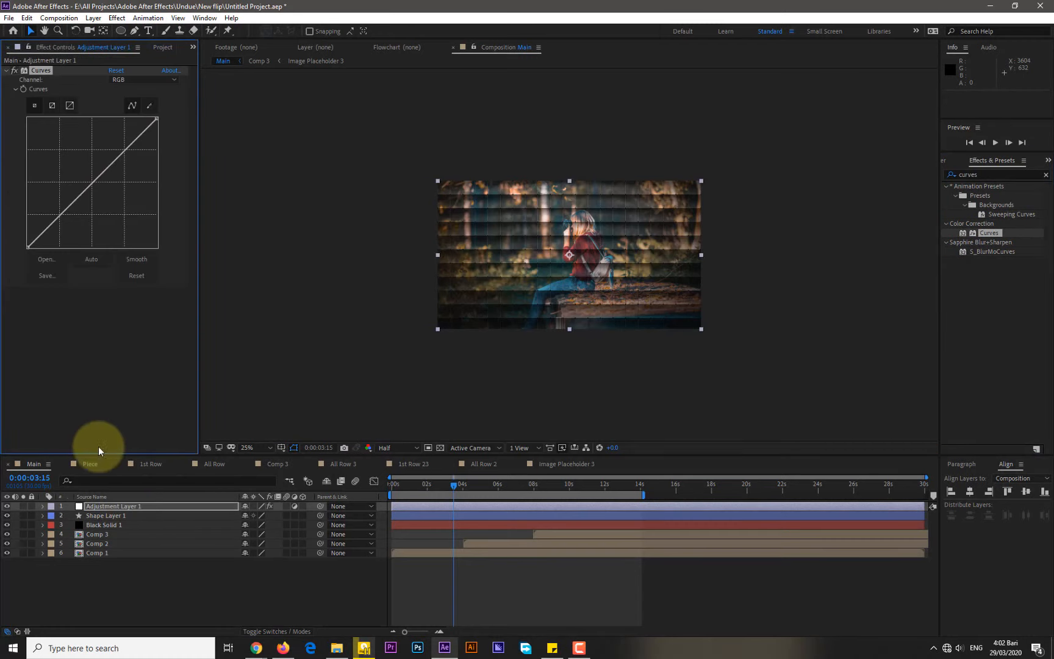
# Raise contrast on the adjustment layer's RGB curve by moving the black point slightly inward and the white point further inward.
pyautogui.press('.')
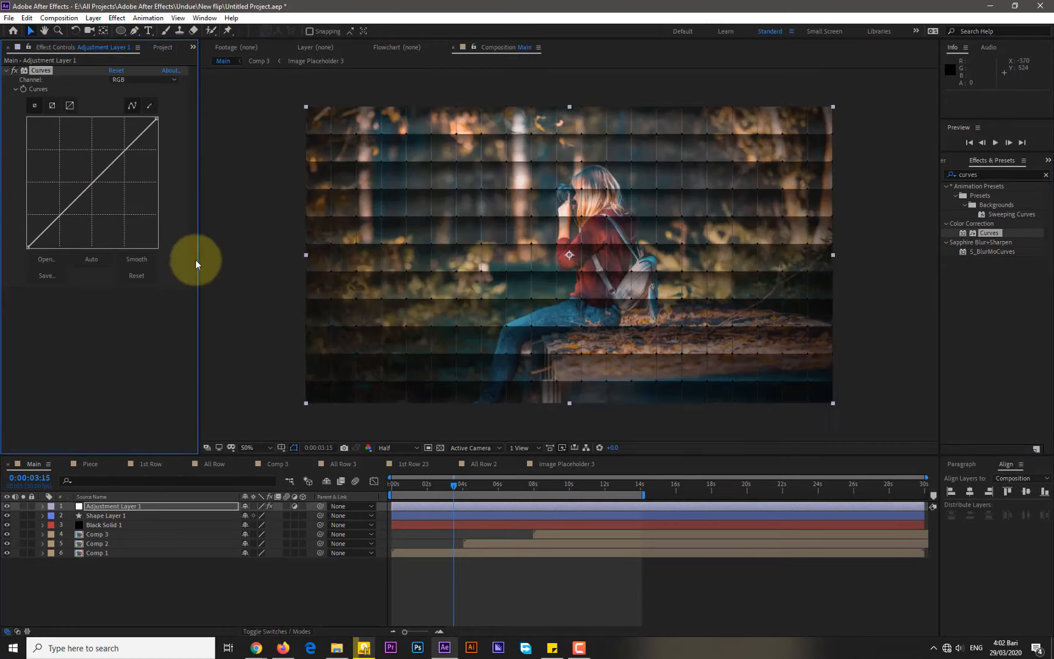
pyautogui.moveTo(27, 247); pyautogui.dragTo(27, 248)
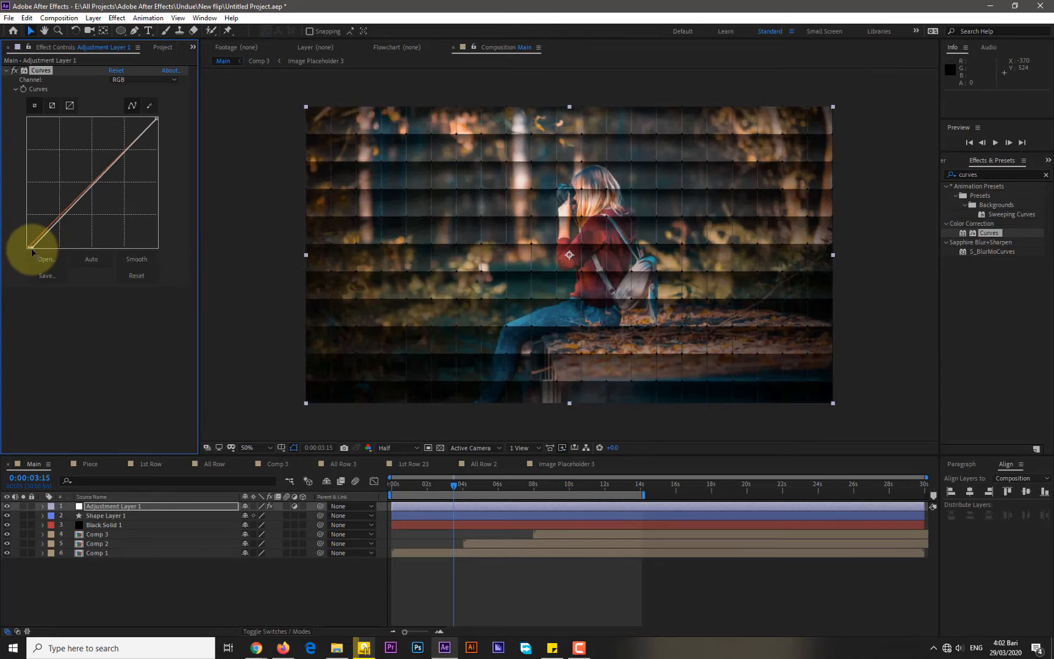
pyautogui.moveTo(157, 118); pyautogui.dragTo(153, 118)
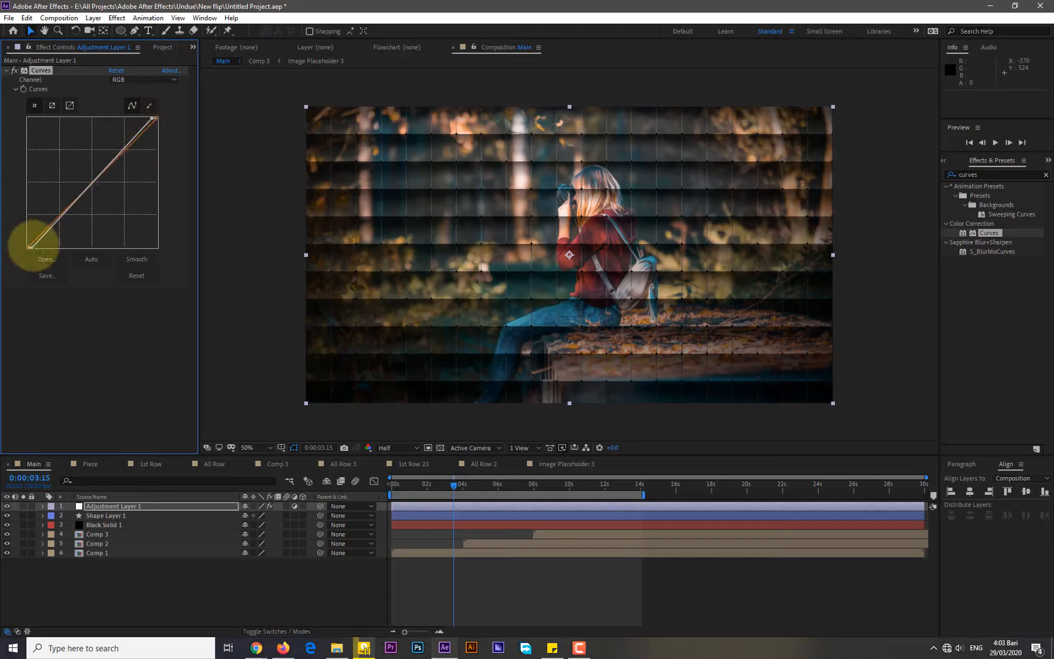
pyautogui.moveTo(35, 247); pyautogui.dragTo(38, 248)
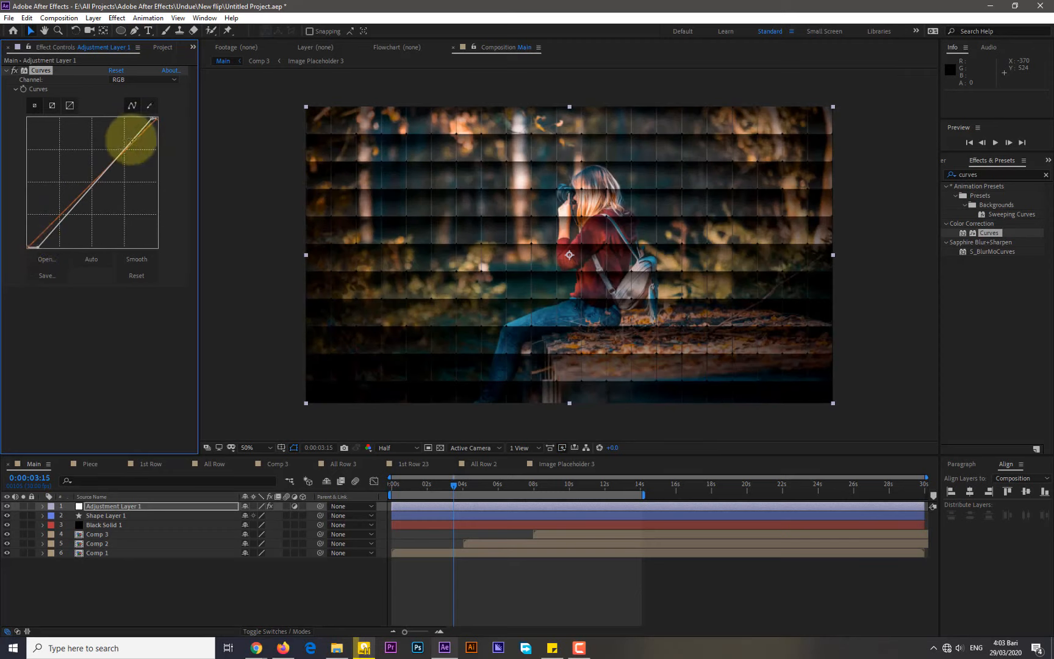
pyautogui.moveTo(149, 118); pyautogui.dragTo(142, 119)
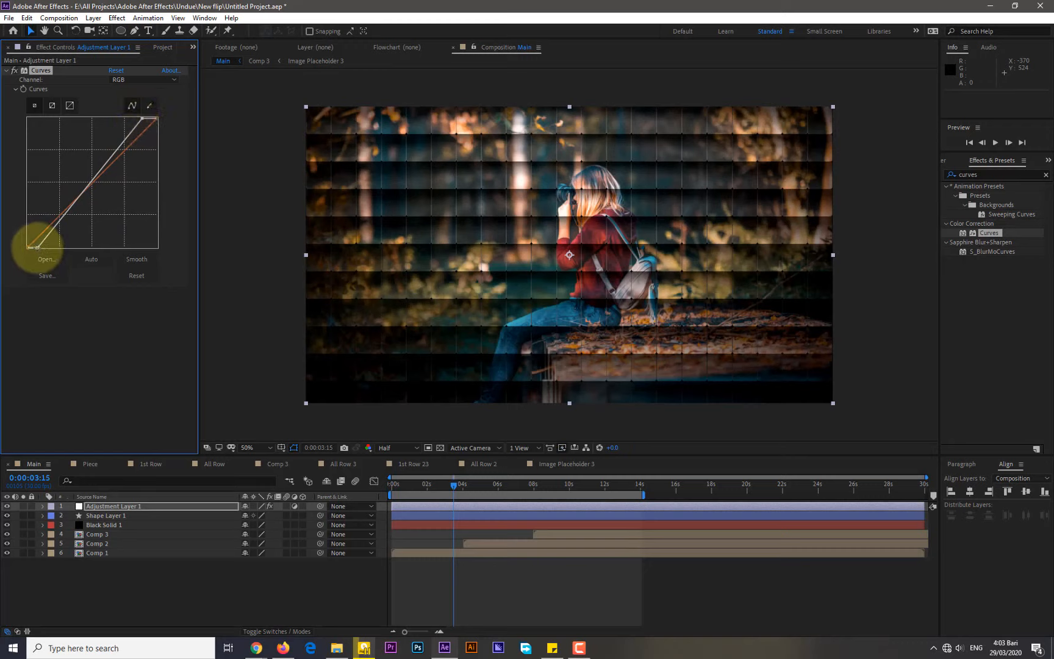
pyautogui.moveTo(37, 248); pyautogui.dragTo(34, 252)
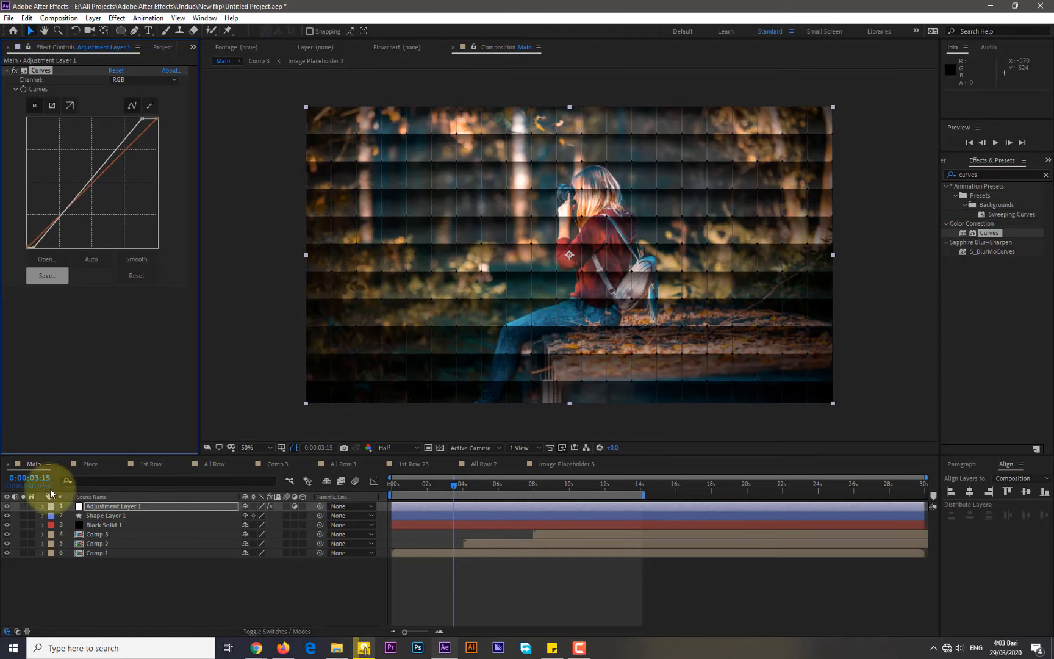
# Preview Main from its start to check the graded tile-flip transition.
pyautogui.moveTo(402, 487); pyautogui.dragTo(391, 487)
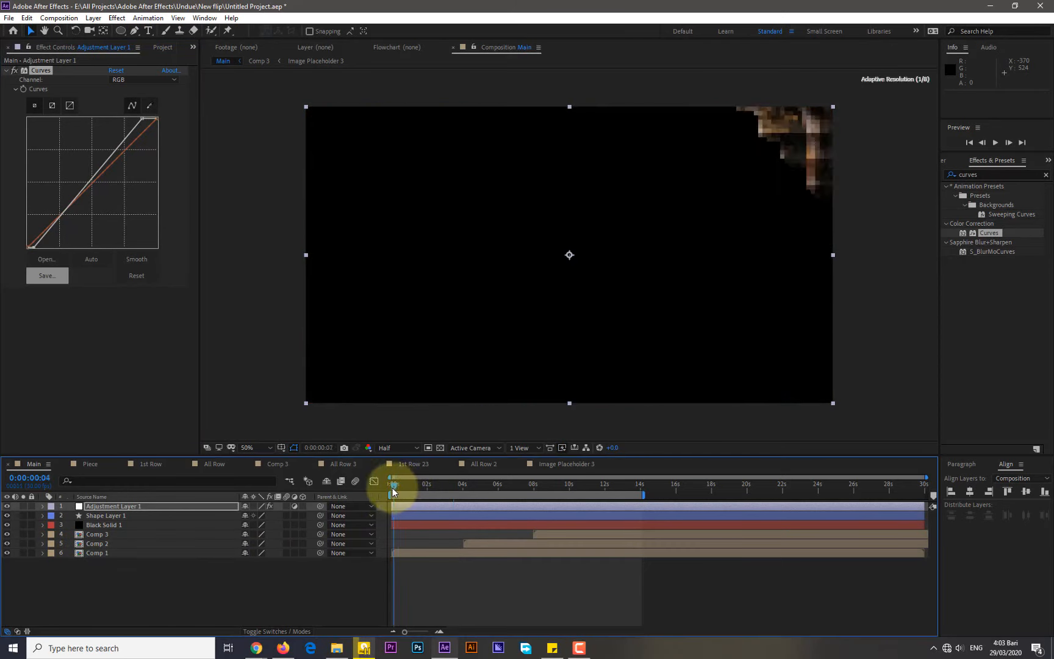
pyautogui.click(995, 142)
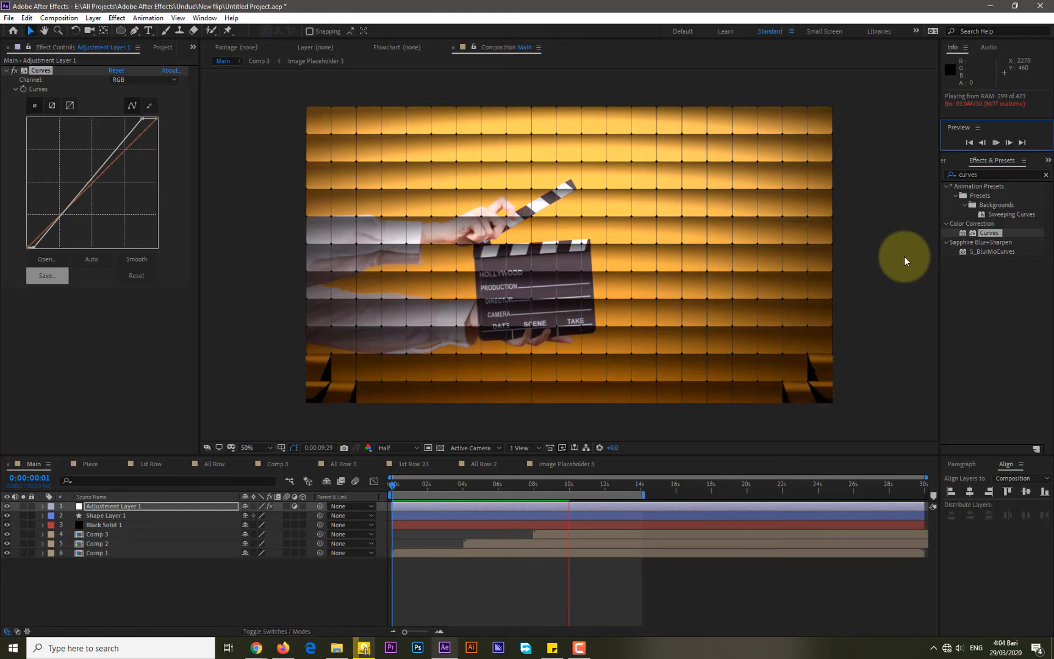
pyautogui.click(998, 144)
pyautogui.click(136, 577)
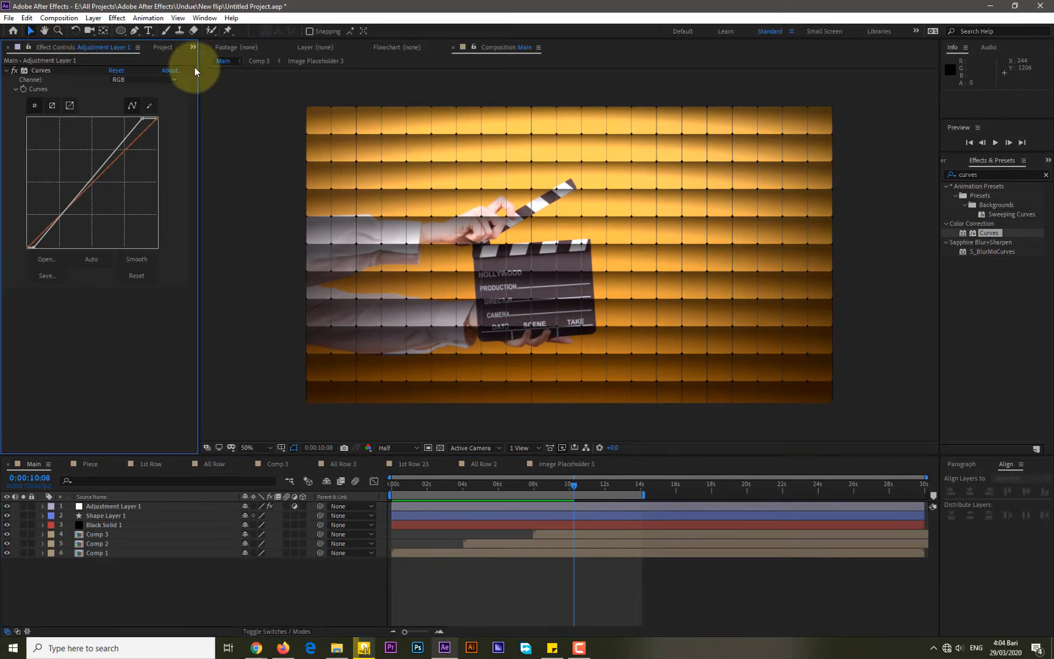
# Duplicate the Piece composition in the project and place the copy in Main below all other layers.
pyautogui.click(156, 49)
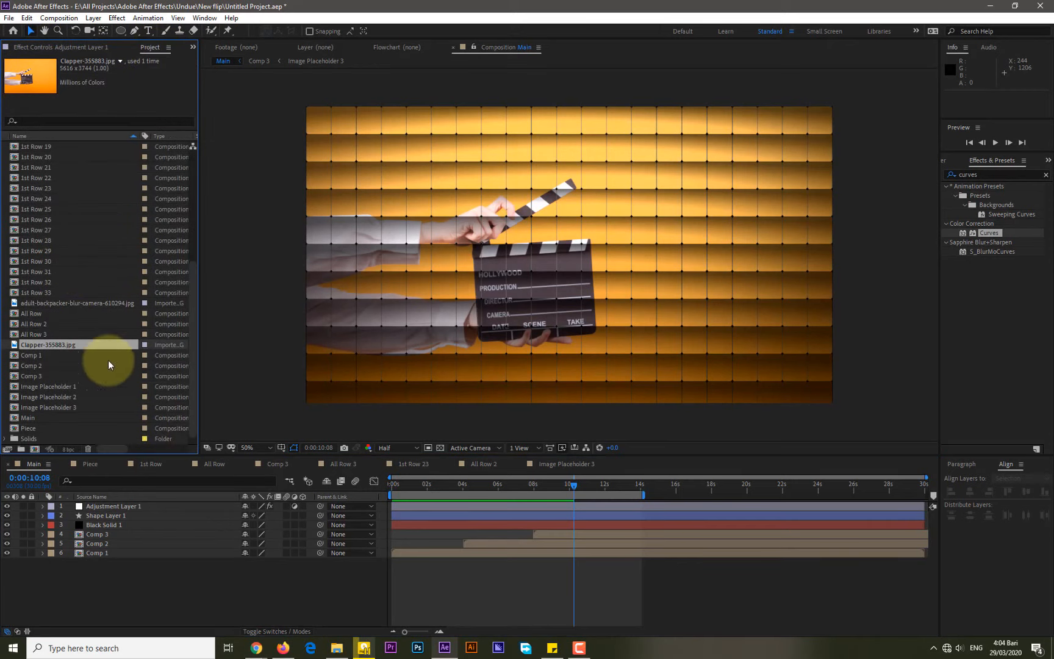
pyautogui.scroll(-1, 74, 372)
pyautogui.click(36, 418)
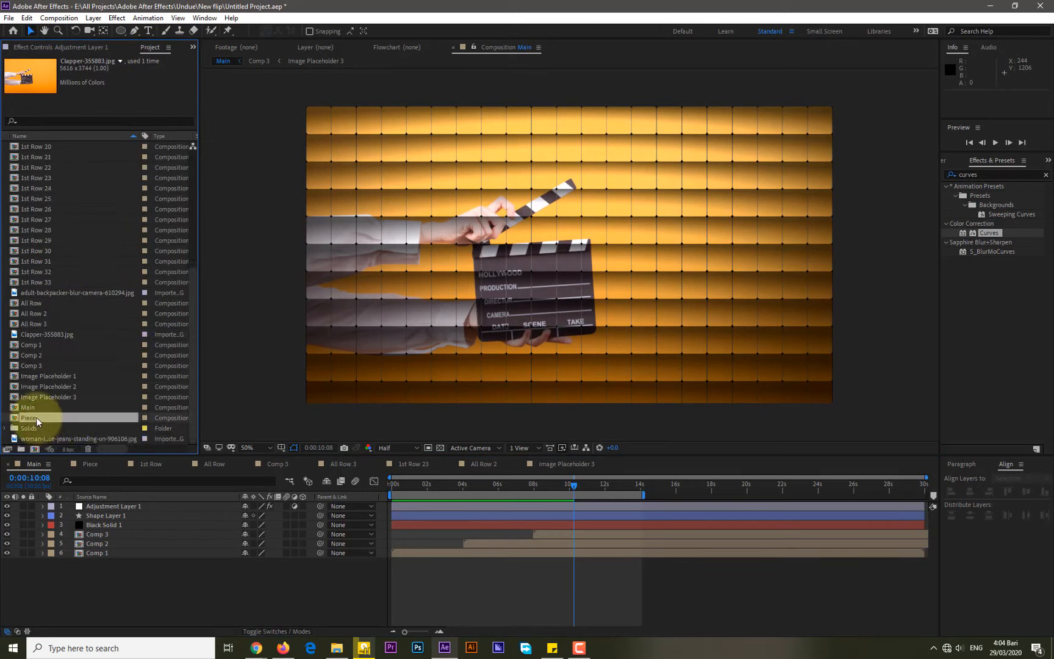
pyautogui.hotkey('ctrl', 'd')
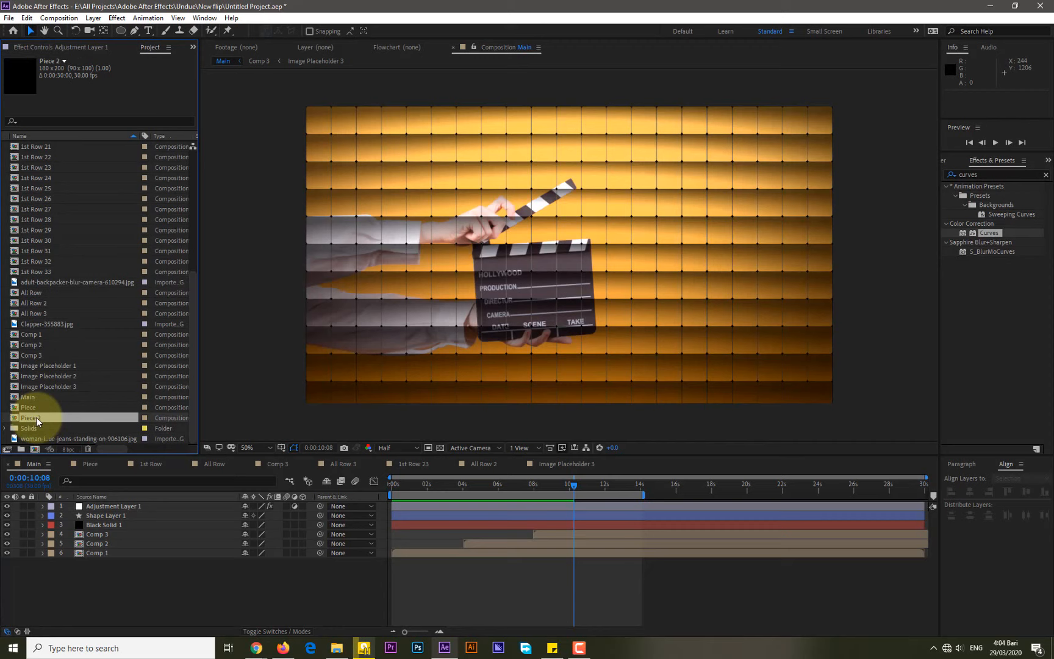
pyautogui.moveTo(36, 417); pyautogui.dragTo(73, 579)
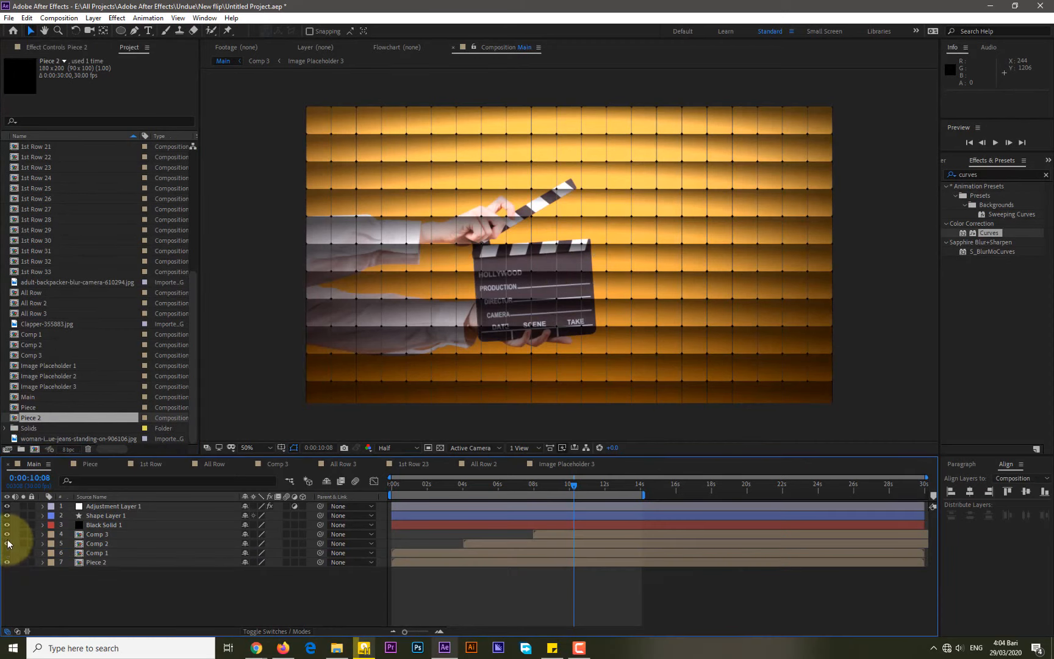
# Hide every layer above Piece 2 in Main: the adjustment, shape and solid layers and the three compositions.
pyautogui.click(7, 525)
pyautogui.click(7, 515)
pyautogui.click(6, 506)
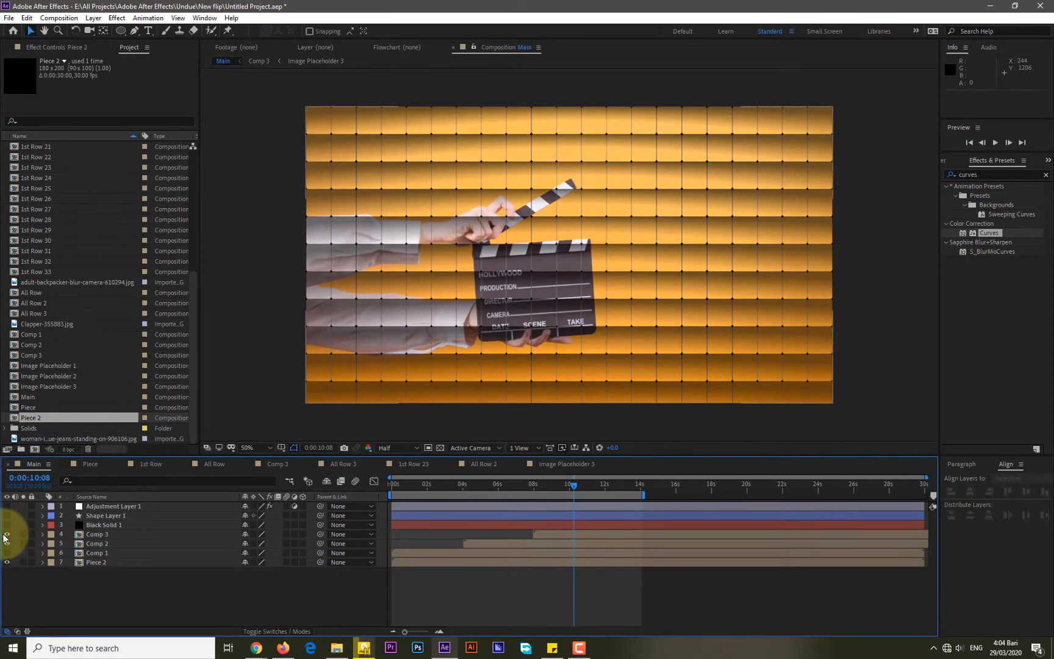
pyautogui.click(6, 534)
pyautogui.click(6, 543)
pyautogui.click(6, 552)
# Set the scale of the Piece 2 layer to 50%.
pyautogui.click(107, 562)
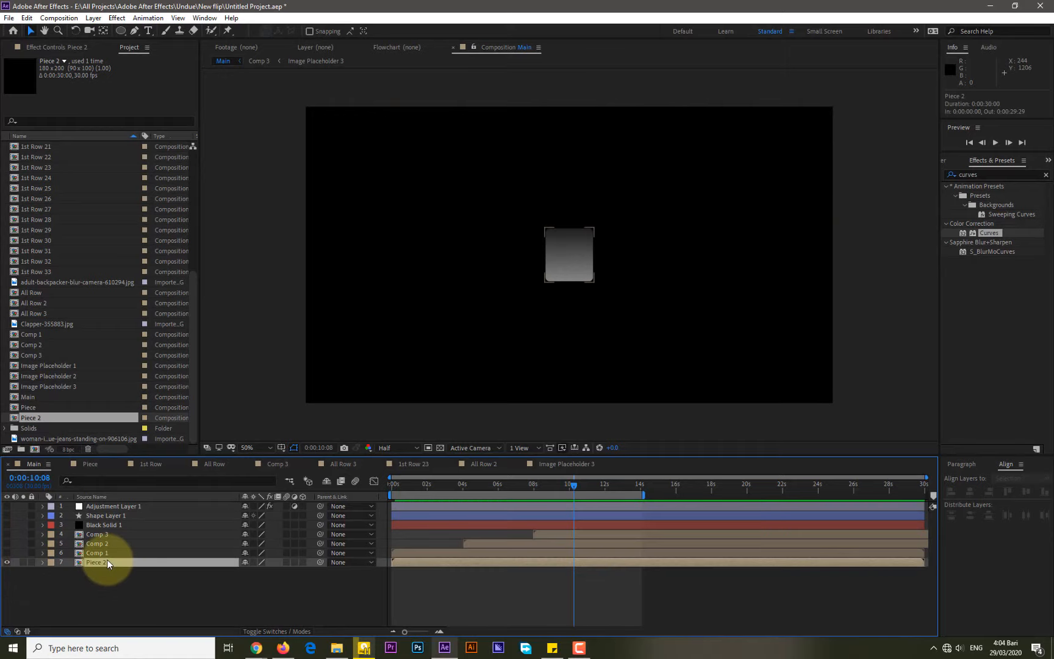
pyautogui.click(43, 562)
pyautogui.click(51, 573)
pyautogui.click(260, 600)
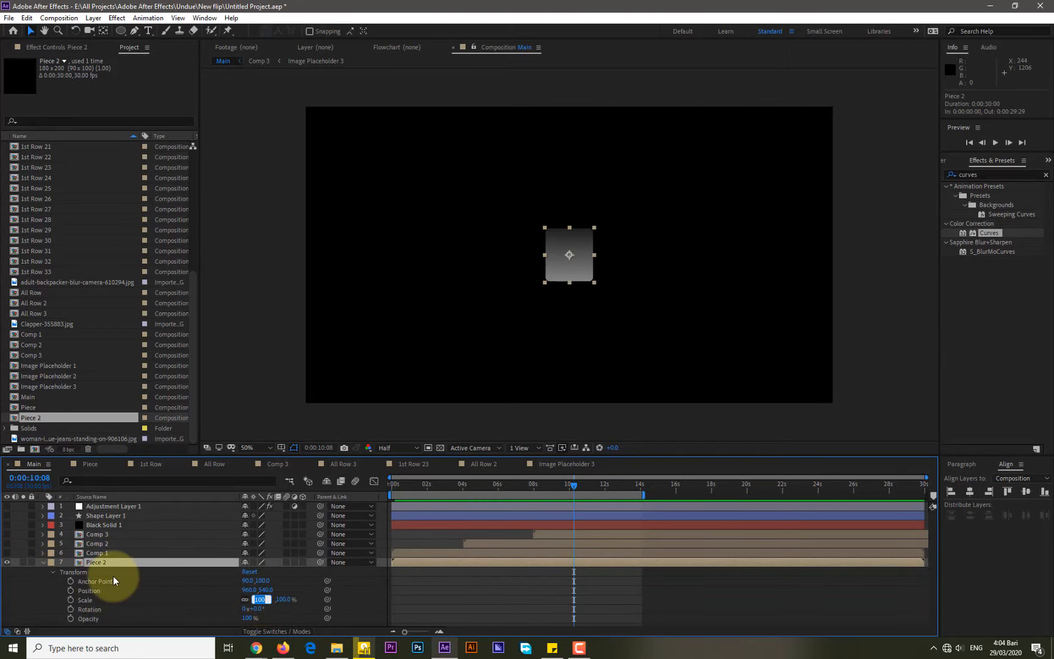
pyautogui.write('50')
pyautogui.press('Return')
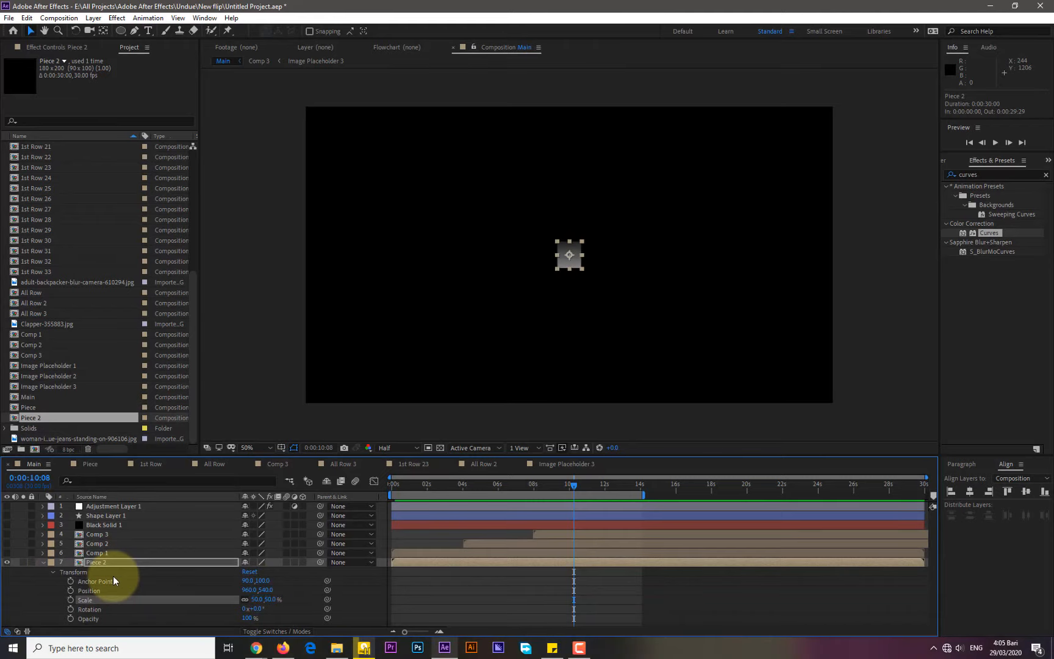
pyautogui.click(42, 563)
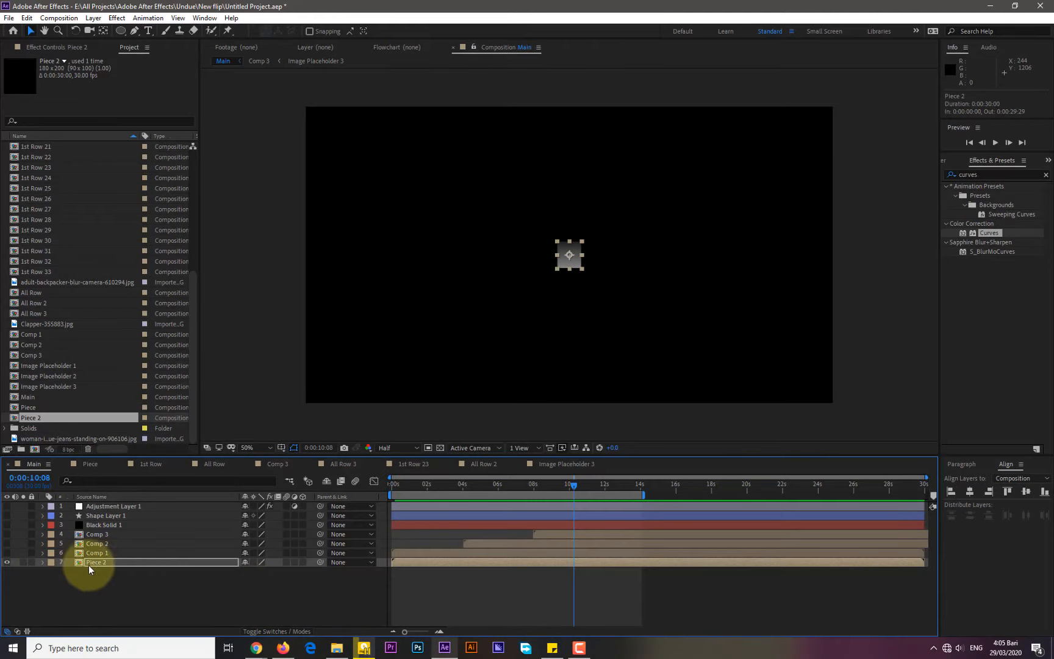
# Inside Piece 2, duplicate Shape Layer 1 and move the copy directly below Camera 1.
pyautogui.doubleClick(93, 563)
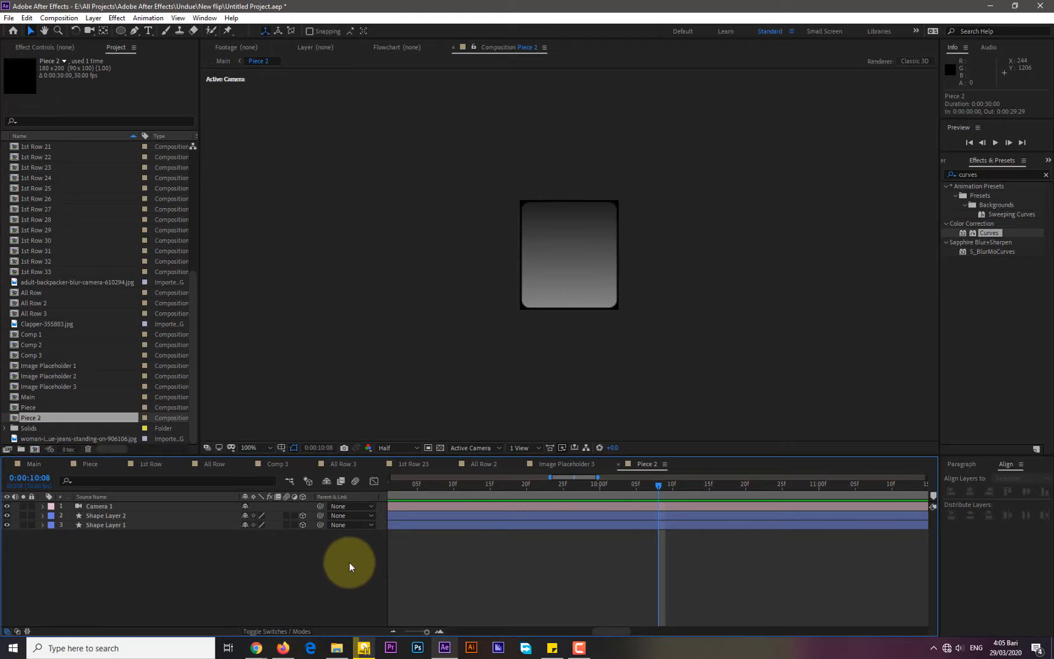
pyautogui.click(103, 525)
pyautogui.hotkey('ctrl', 'd')
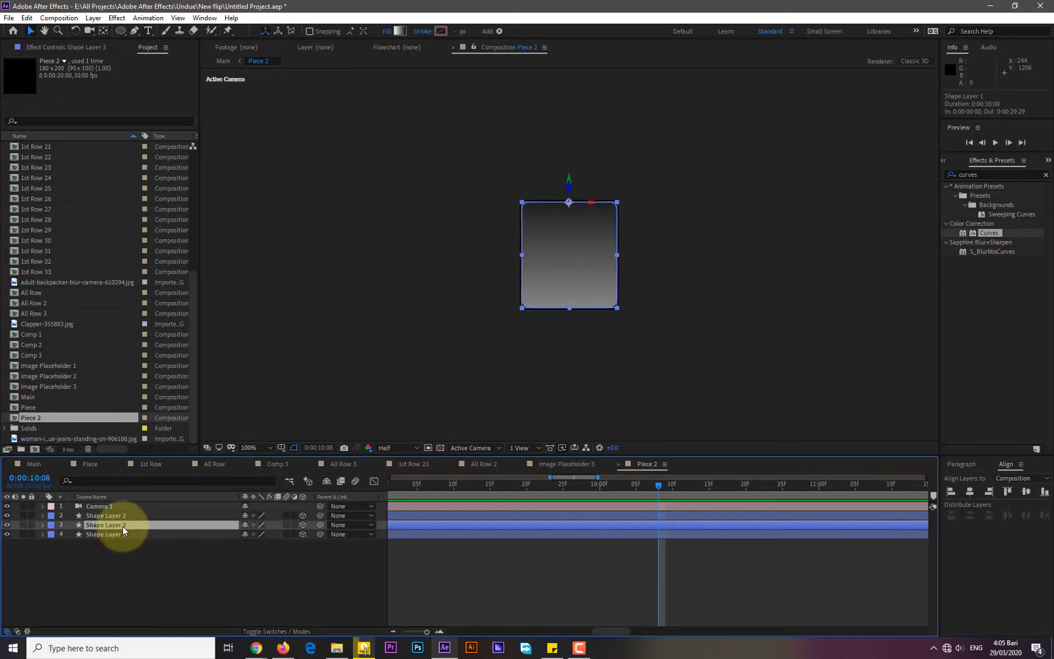
pyautogui.moveTo(123, 527); pyautogui.dragTo(128, 513)
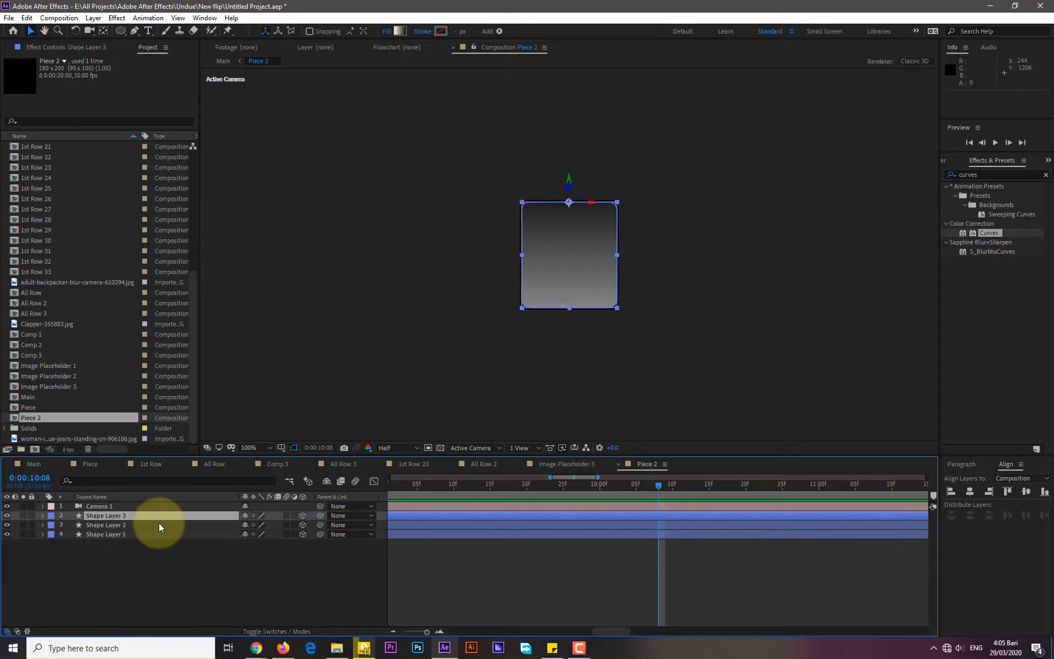
# Shift the duplicated shape layer in Piece 2 so it starts at 0:00:03:00.
pyautogui.moveTo(571, 479); pyautogui.dragTo(595, 476)
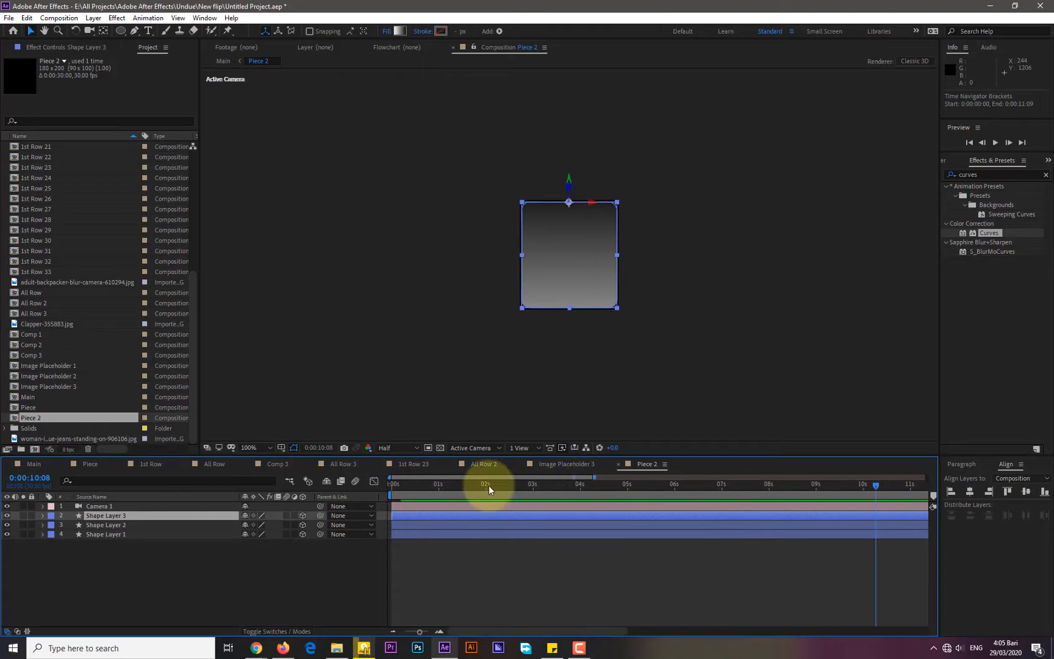
pyautogui.moveTo(480, 484); pyautogui.dragTo(532, 491)
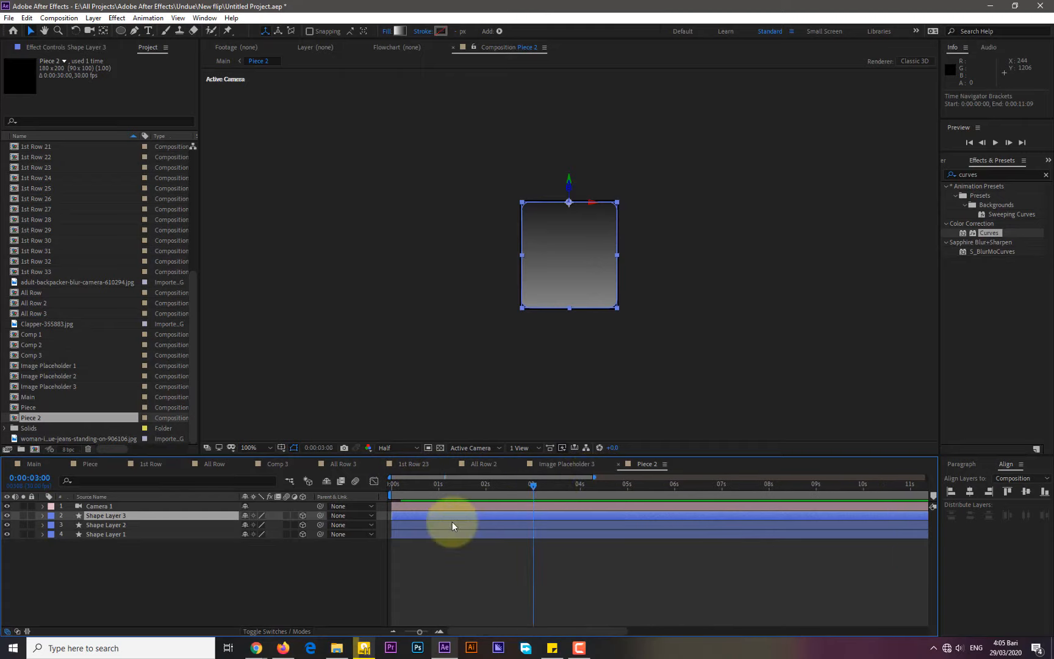
pyautogui.moveTo(452, 516); pyautogui.dragTo(631, 529)
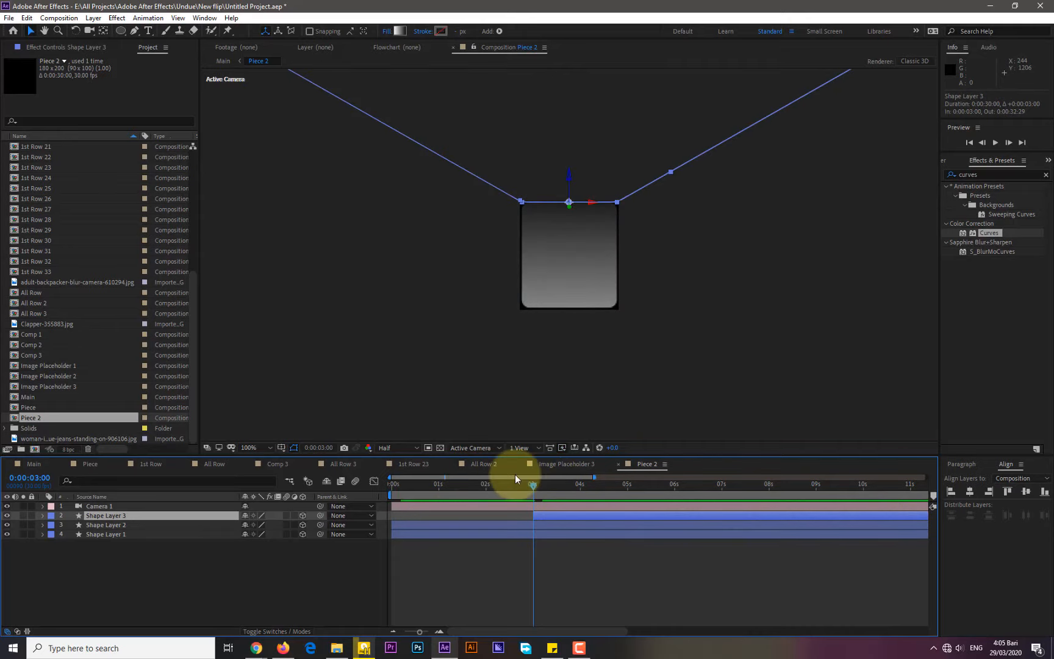
pyautogui.moveTo(596, 477); pyautogui.dragTo(927, 478)
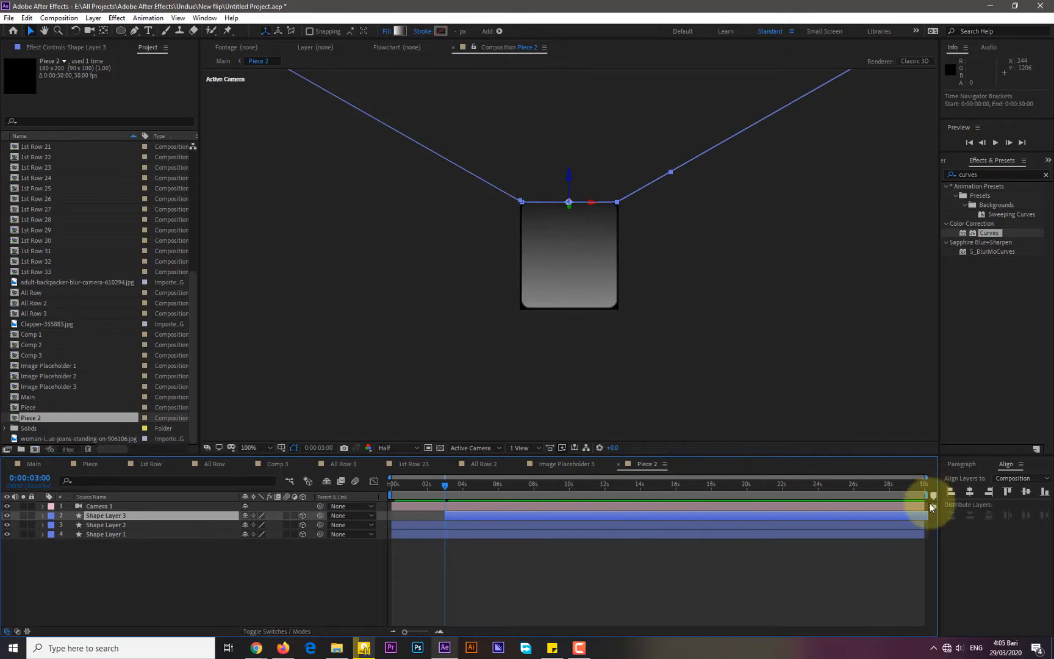
# Trim Shape Layer 1 and Shape Layer 2 in Piece 2 so both end at 0:00:03:00.
pyautogui.click(918, 526)
pyautogui.keyDown('shift'); pyautogui.click(914, 535); pyautogui.keyUp('shift')
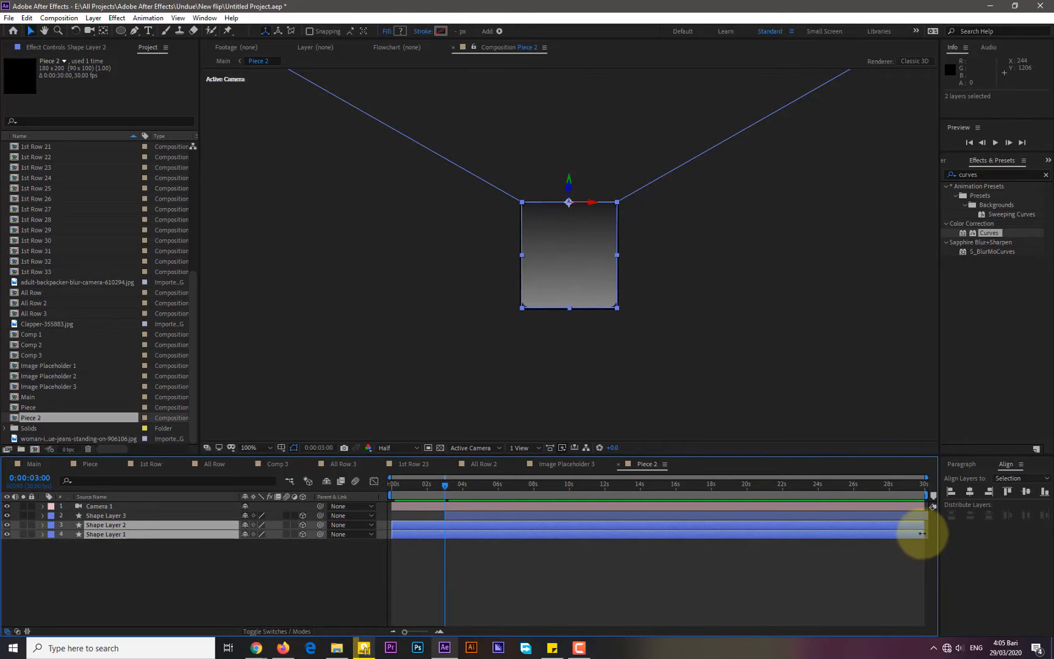
pyautogui.moveTo(922, 533); pyautogui.dragTo(446, 534)
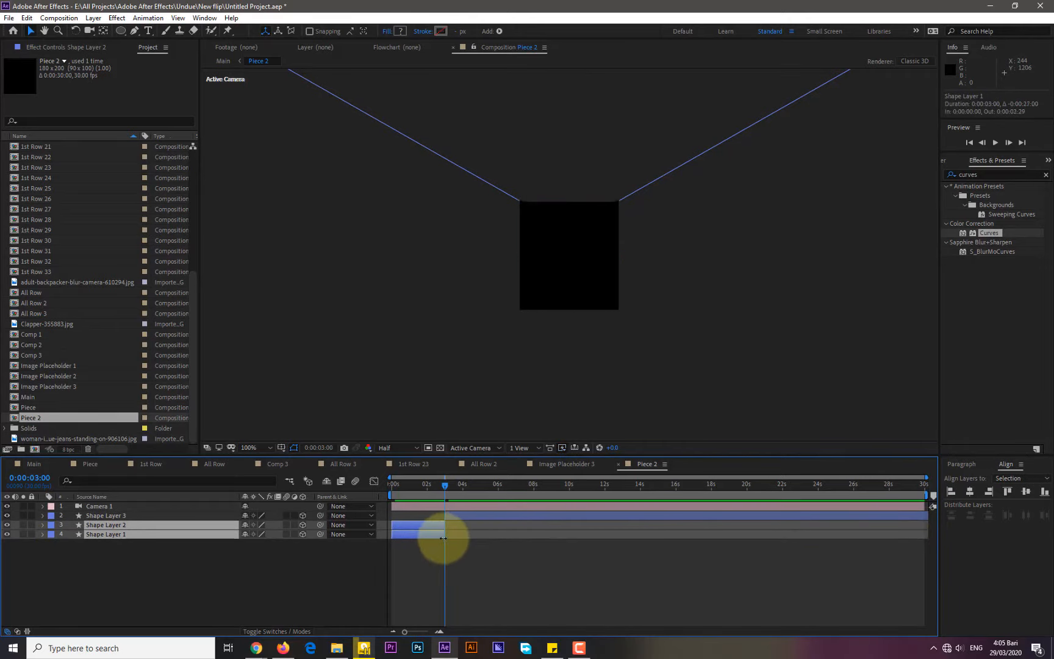
# Move Shape Layer 3's anchor point to the centre of the tile's lower edge, at about 0.0, 103.8, 0.0.
pyautogui.moveTo(927, 478); pyautogui.dragTo(453, 481)
pyautogui.click(118, 566)
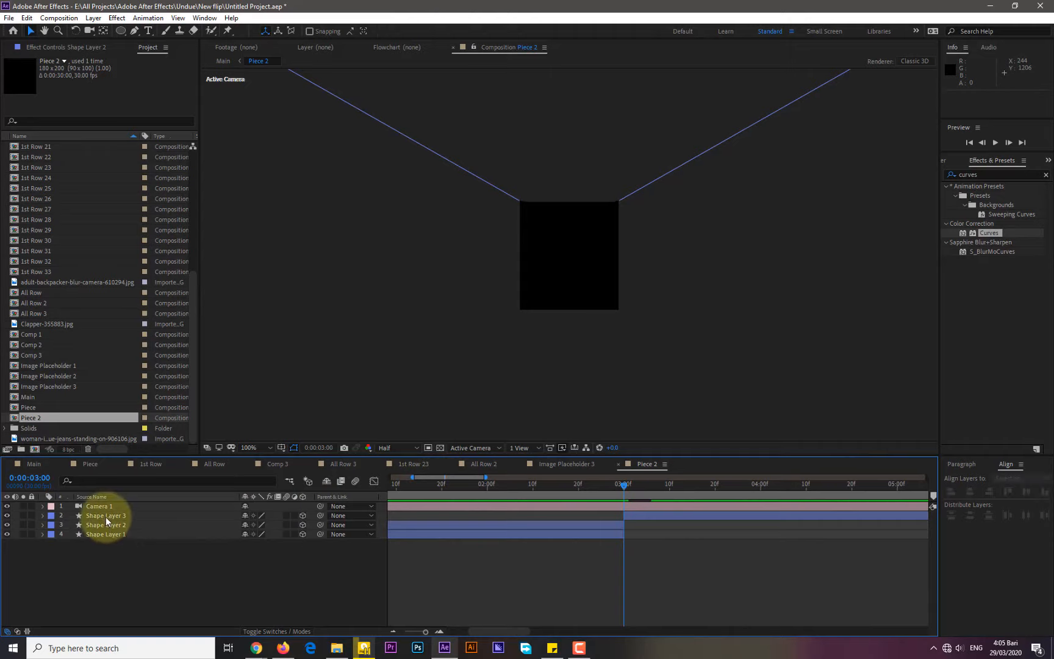
pyautogui.click(43, 516)
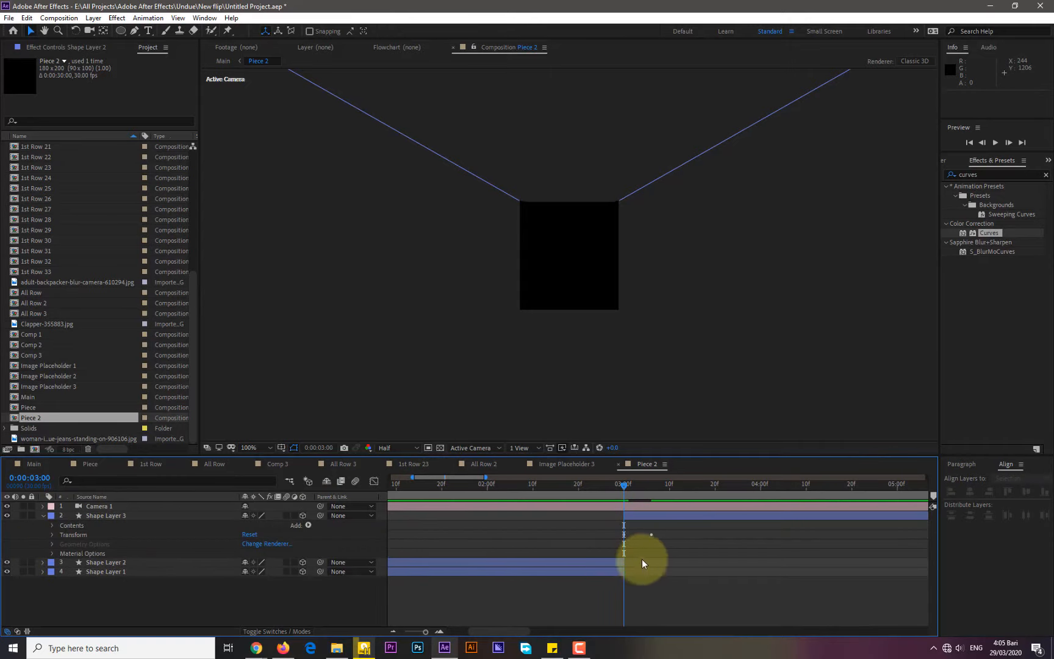
pyautogui.moveTo(623, 489)
pyautogui.mouseDown()
pyautogui.moveTo(646, 494)
pyautogui.moveTo(621, 493)
pyautogui.mouseUp()
pyautogui.click(53, 534)
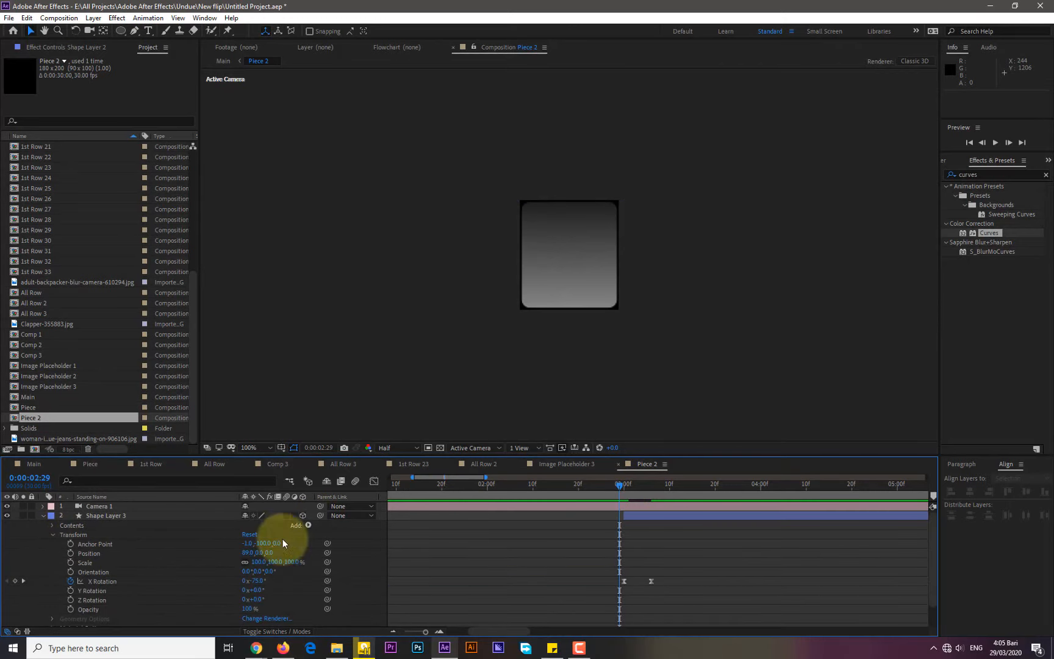
pyautogui.hscroll(4, 506, 626)
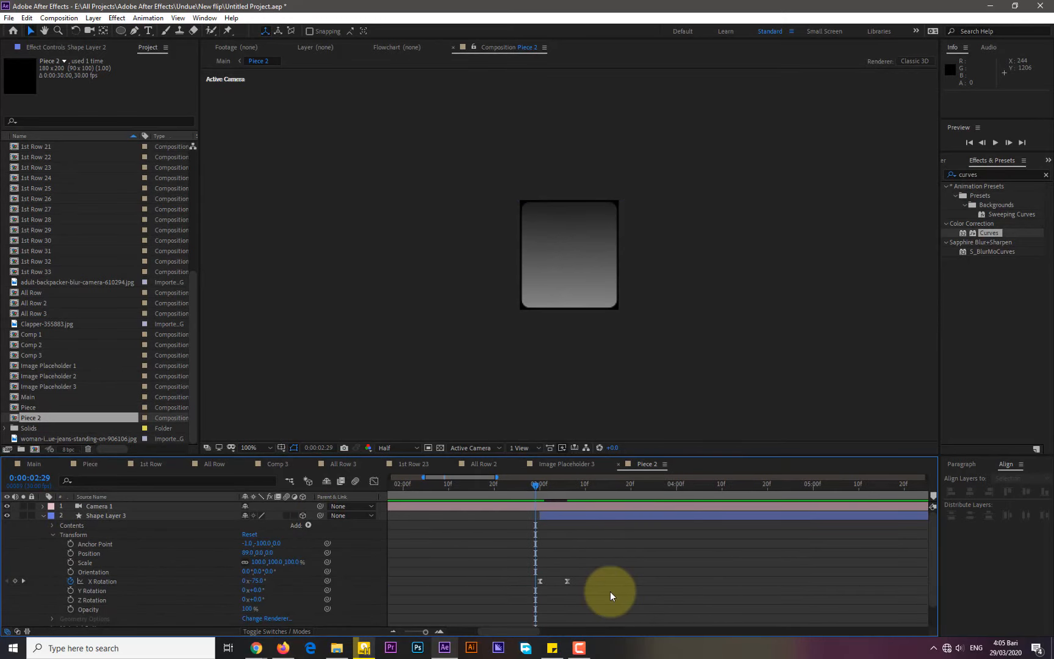
pyautogui.moveTo(533, 488); pyautogui.dragTo(568, 492)
pyautogui.click(563, 246)
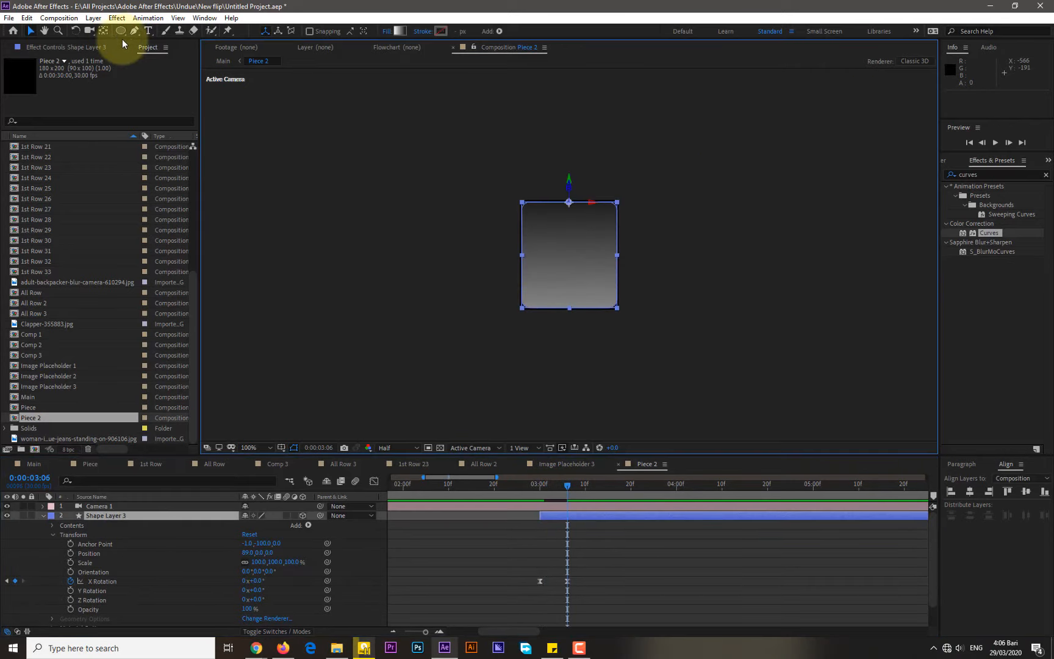
pyautogui.click(103, 30)
pyautogui.moveTo(568, 202); pyautogui.dragTo(573, 313)
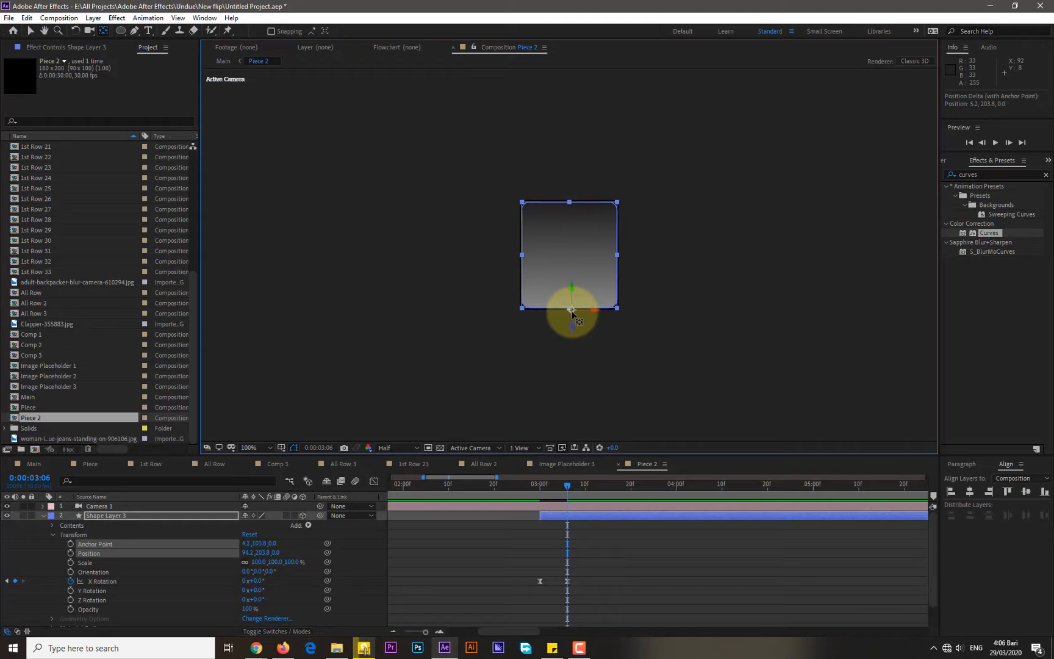
pyautogui.moveTo(570, 312); pyautogui.dragTo(570, 312)
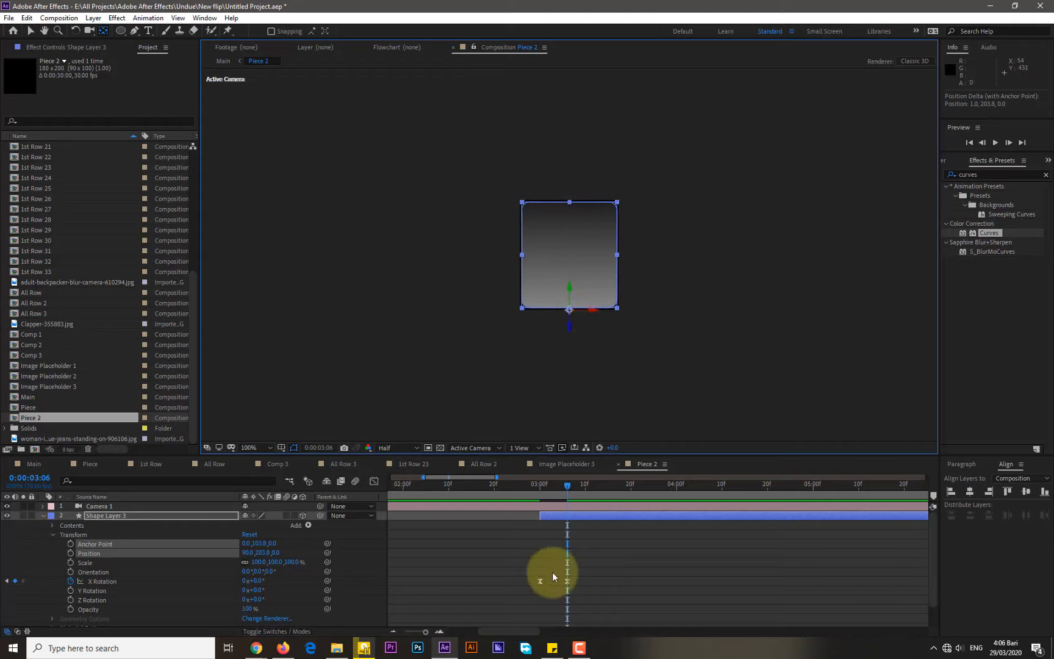
# Delete both existing X Rotation keyframes of Shape Layer 3.
pyautogui.click(567, 581)
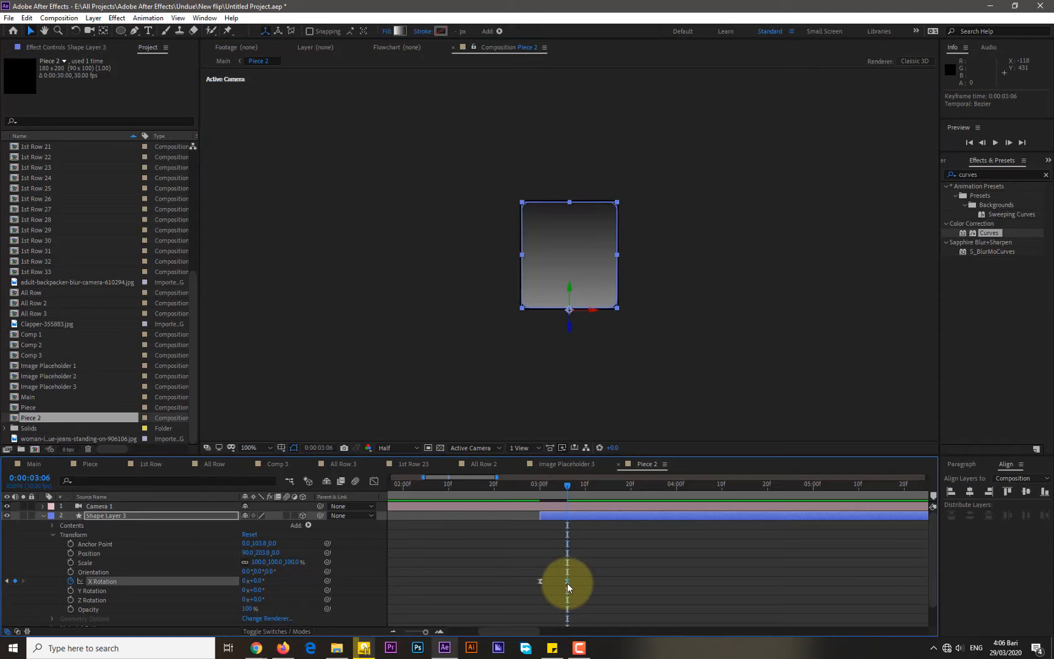
pyautogui.press('Delete')
pyautogui.click(540, 581)
pyautogui.press('Delete')
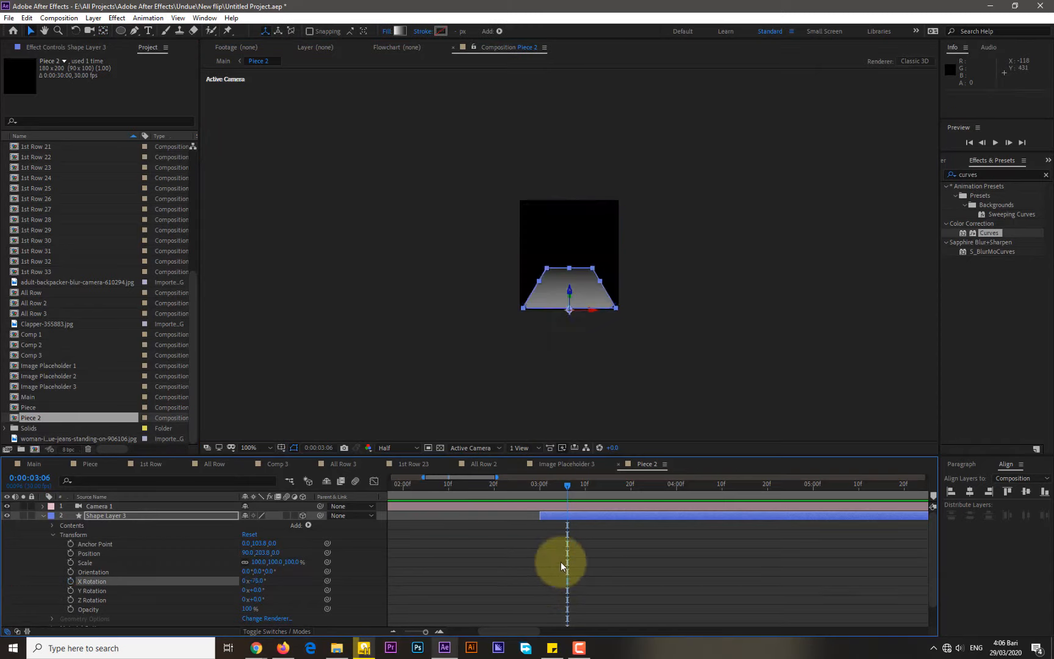
# Set Shape Layer 3's X Rotation to 0° at 0:00:03:00 and start keyframing it there.
pyautogui.moveTo(553, 497); pyautogui.dragTo(541, 486)
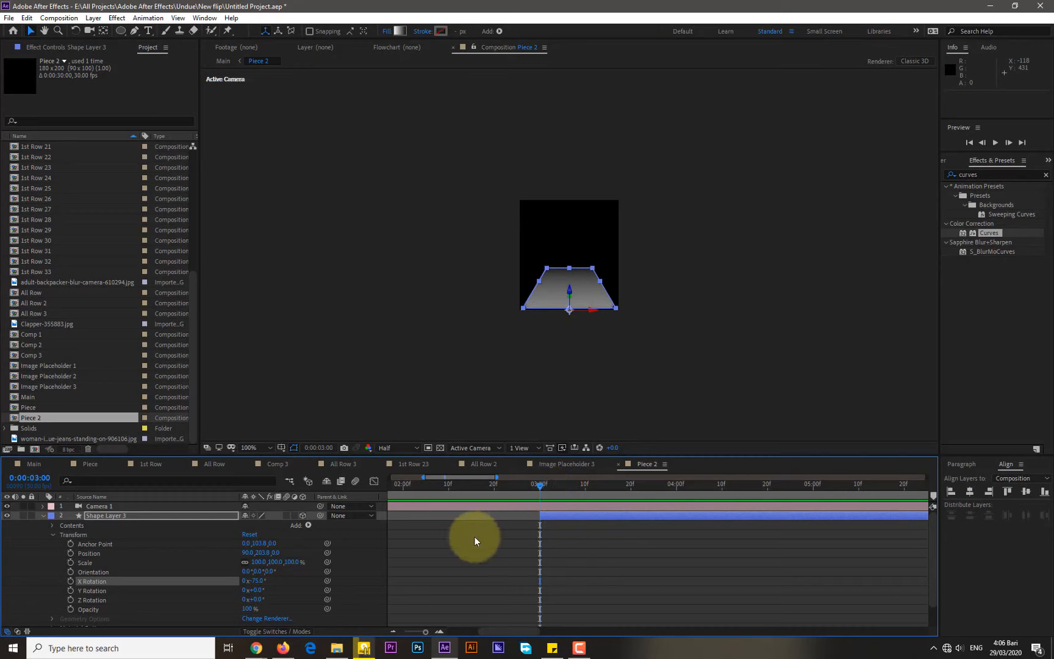
pyautogui.moveTo(257, 580)
pyautogui.mouseDown()
pyautogui.moveTo(277, 583)
pyautogui.moveTo(255, 582)
pyautogui.mouseUp()
pyautogui.click(255, 582)
pyautogui.write('0')
pyautogui.press('Return')
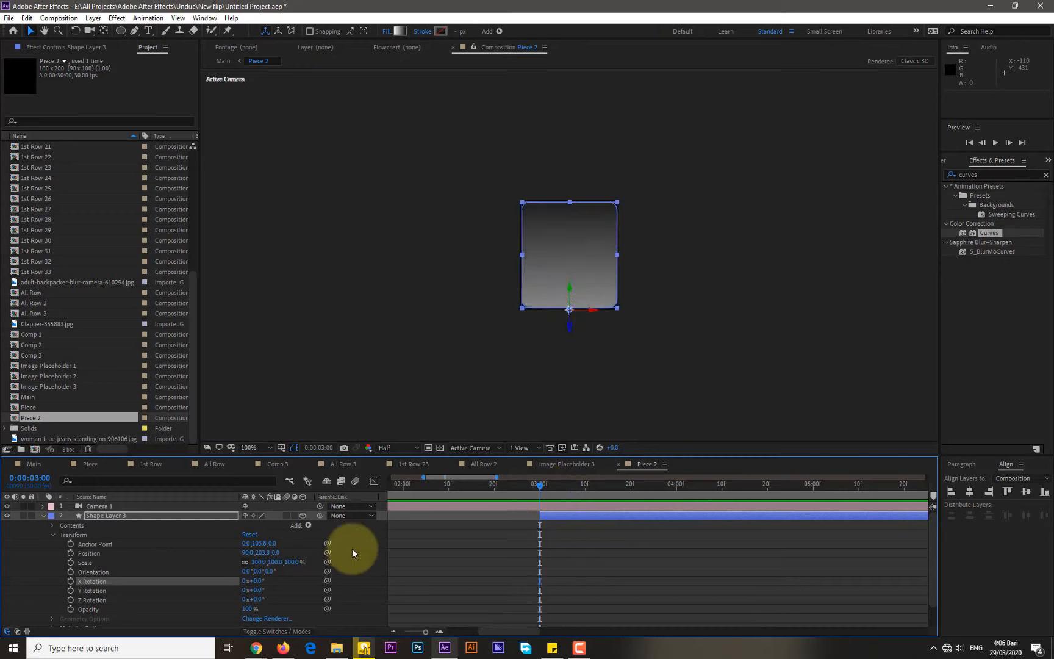
pyautogui.click(70, 581)
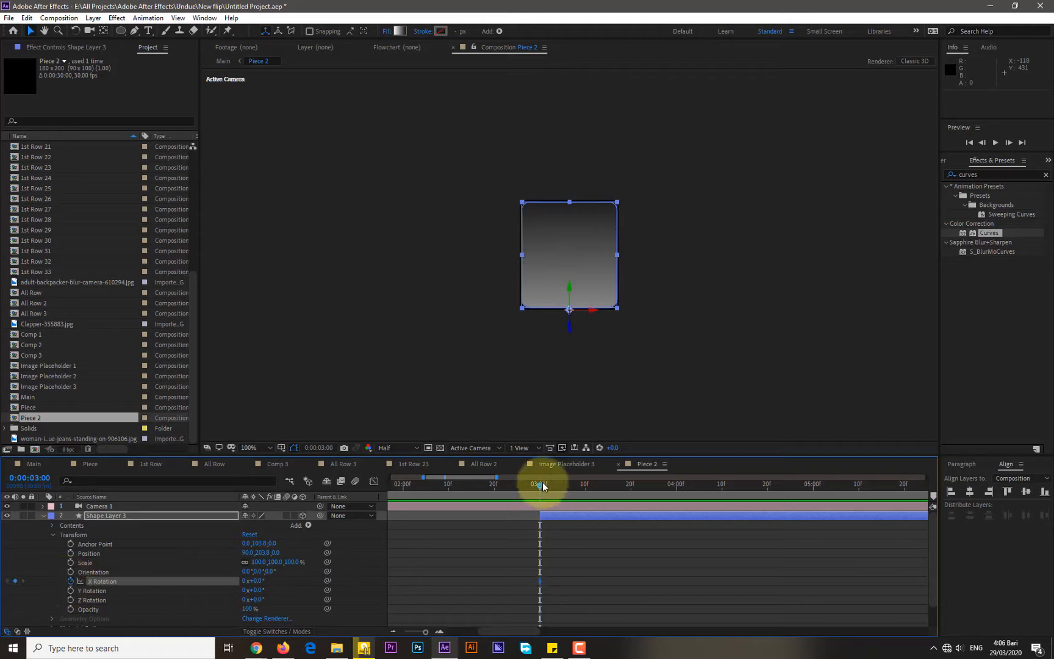
# Keyframe Shape Layer 3's X Rotation at 75° at 0:00:03:14.
pyautogui.moveTo(548, 486); pyautogui.dragTo(607, 489)
pyautogui.click(261, 582)
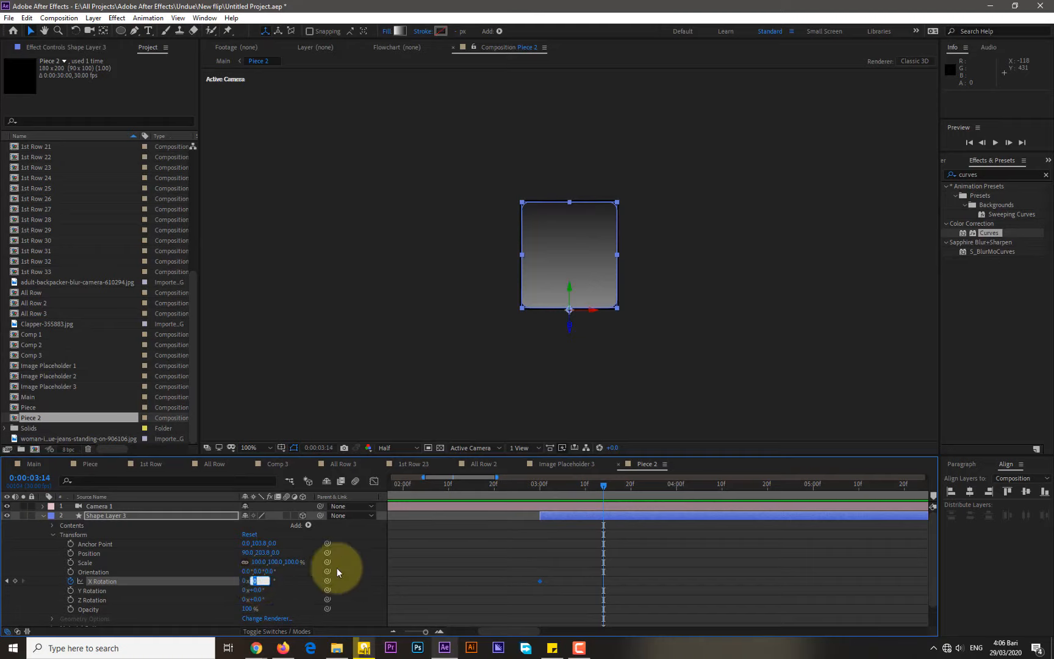
pyautogui.write('75')
pyautogui.press('Return')
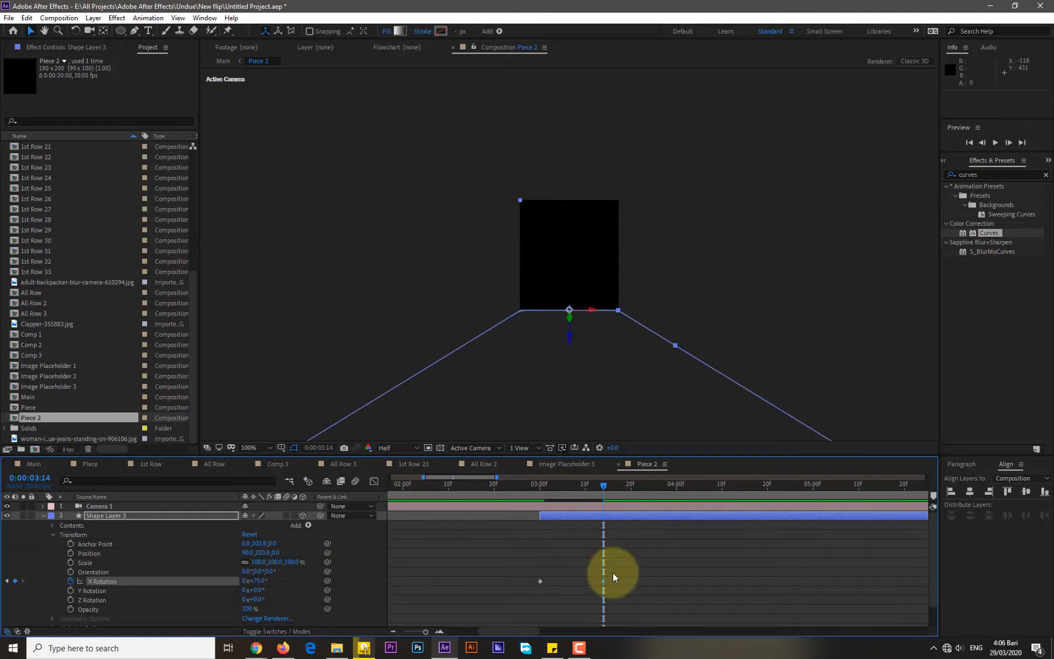
# Apply Easy Ease to both X Rotation keyframes of Shape Layer 3.
pyautogui.moveTo(613, 577); pyautogui.dragTo(533, 586)
pyautogui.rightClick(540, 582)
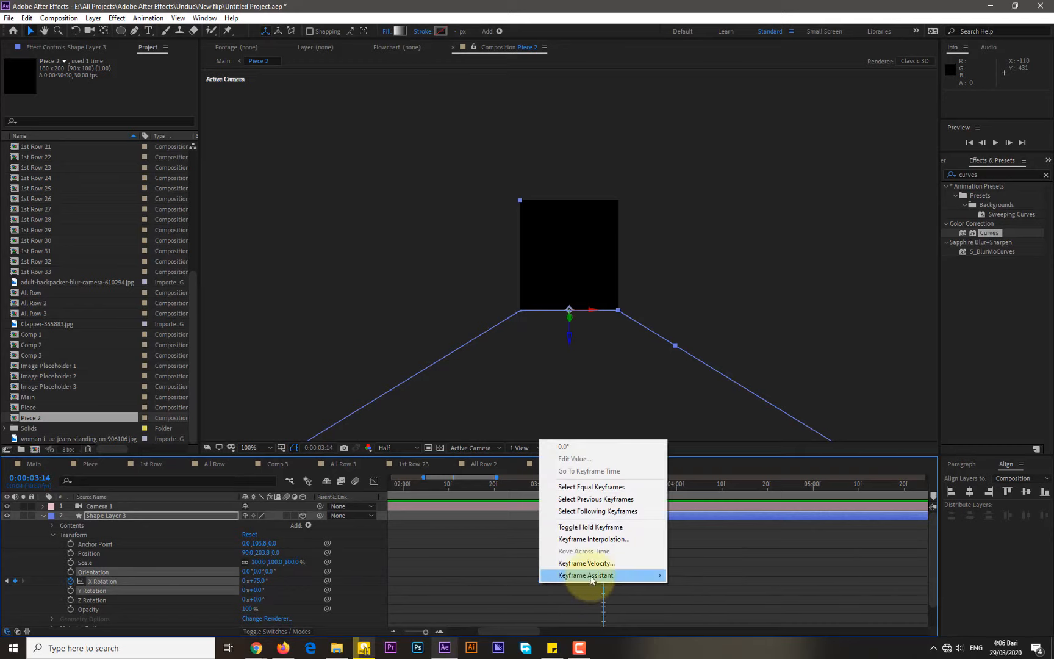
pyautogui.moveTo(590, 576)
pyautogui.click(719, 501)
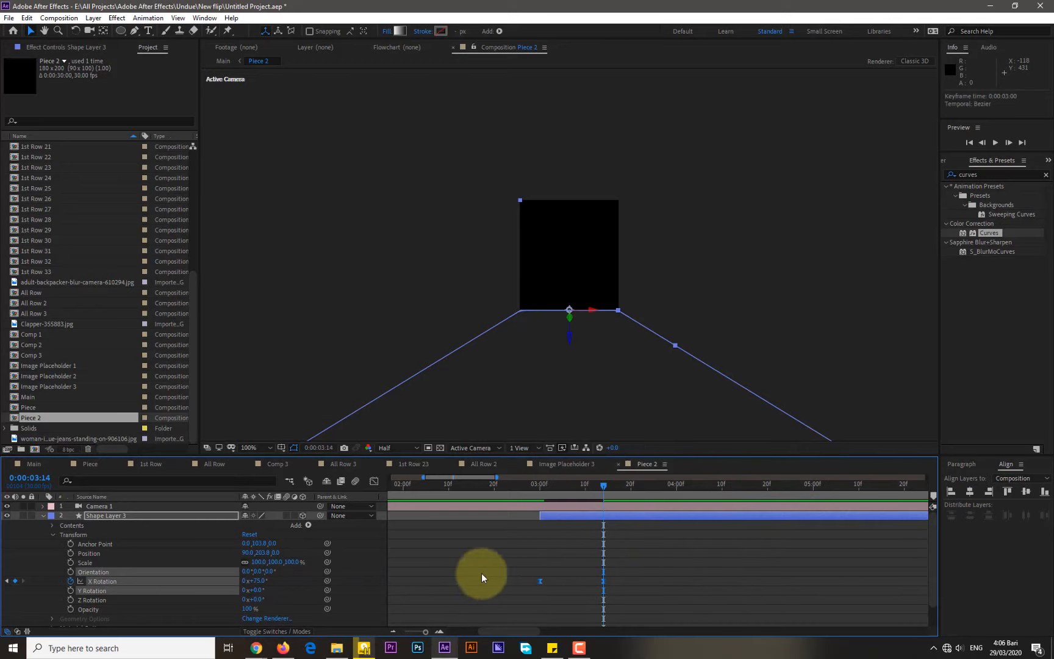
# Reshape the X Rotation speed graph so the motion starts slowly and peaks sharply at the last keyframe, and preview the flip.
pyautogui.moveTo(536, 485); pyautogui.dragTo(532, 511)
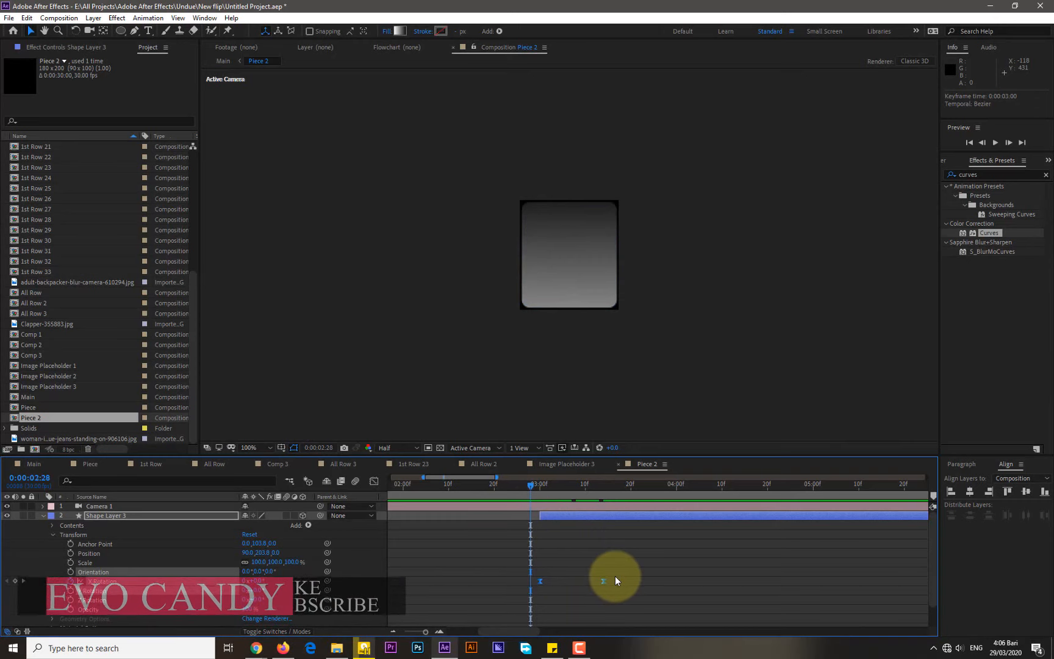
pyautogui.moveTo(611, 580); pyautogui.dragTo(530, 585)
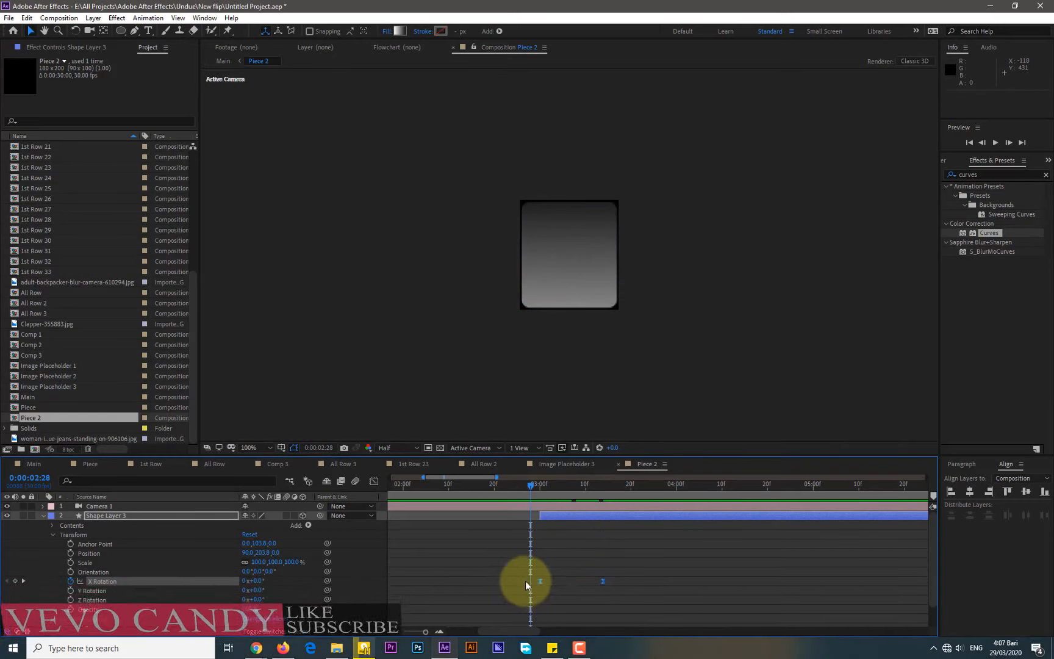
pyautogui.click(374, 480)
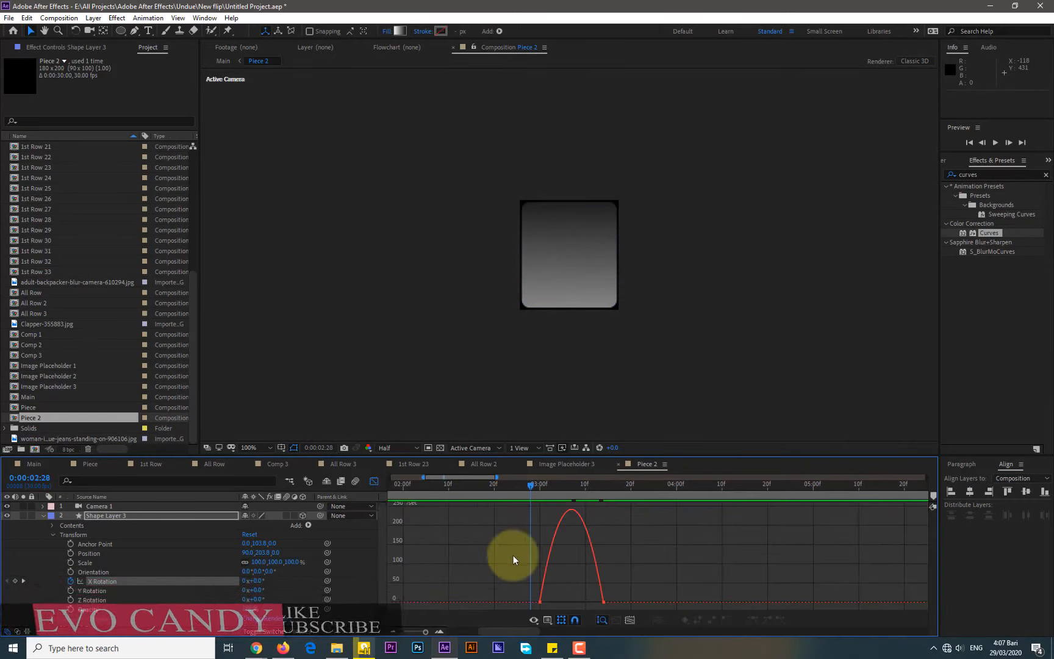
pyautogui.click(602, 603)
pyautogui.moveTo(593, 602)
pyautogui.mouseDown()
pyautogui.moveTo(603, 603)
pyautogui.moveTo(589, 604)
pyautogui.mouseUp()
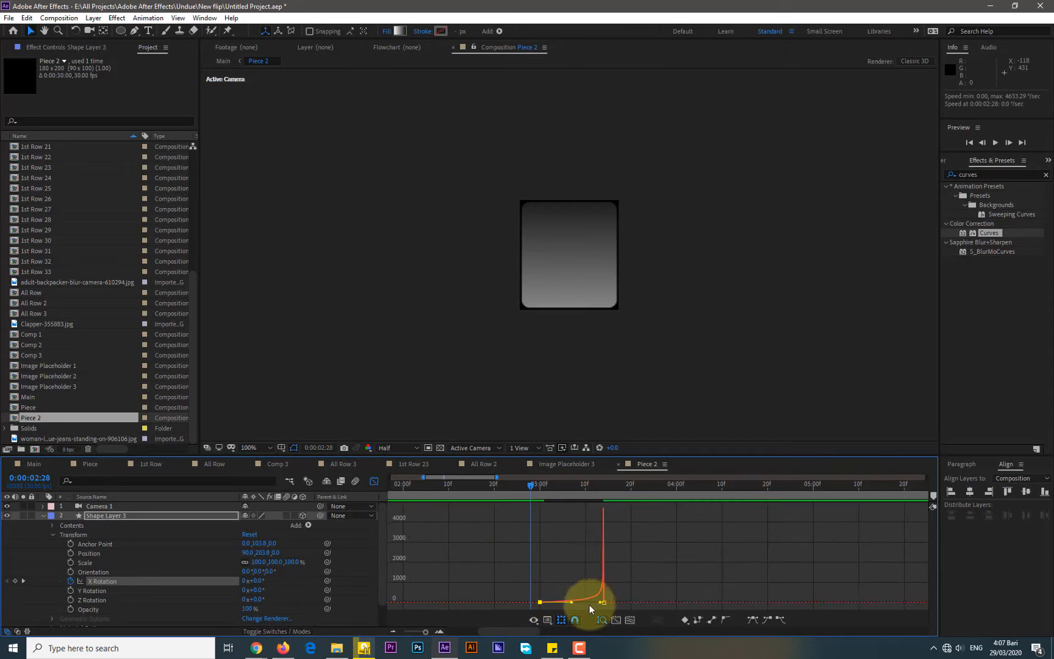
pyautogui.click(374, 480)
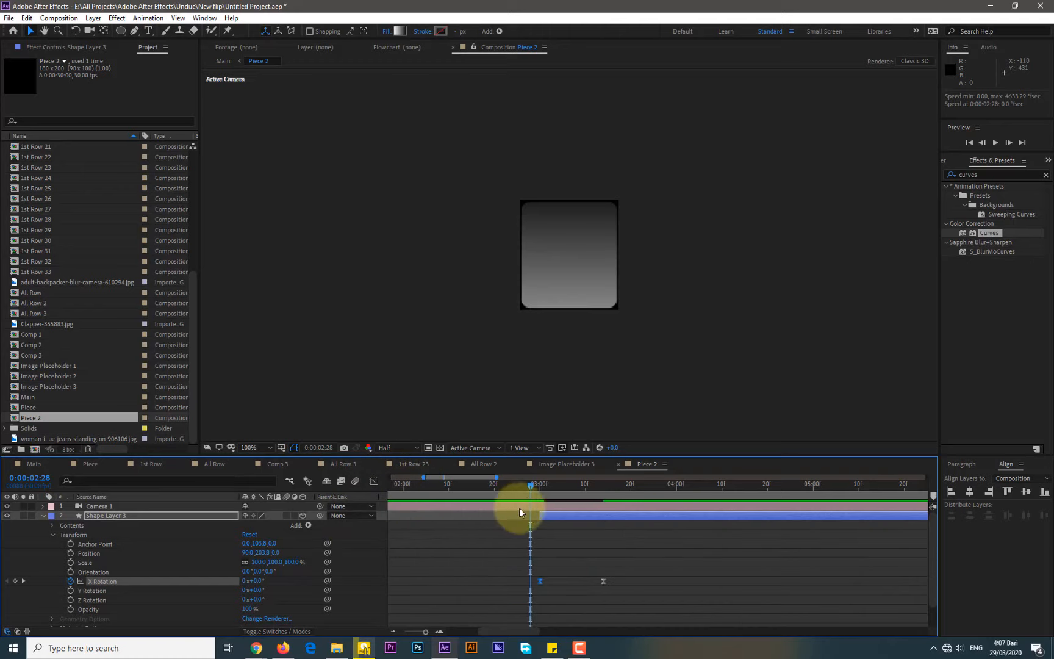
pyautogui.click(997, 141)
pyautogui.click(997, 142)
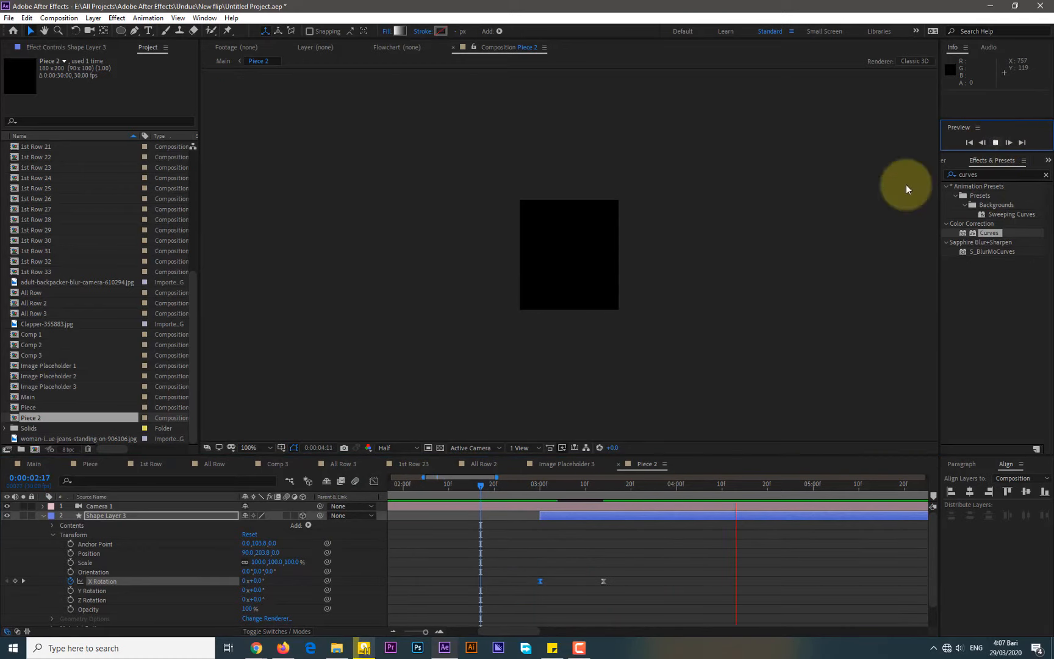
# Duplicate Shape Layer 3, reveal the copy's Transform properties and put the current time at 0:00:03:00.
pyautogui.click(42, 515)
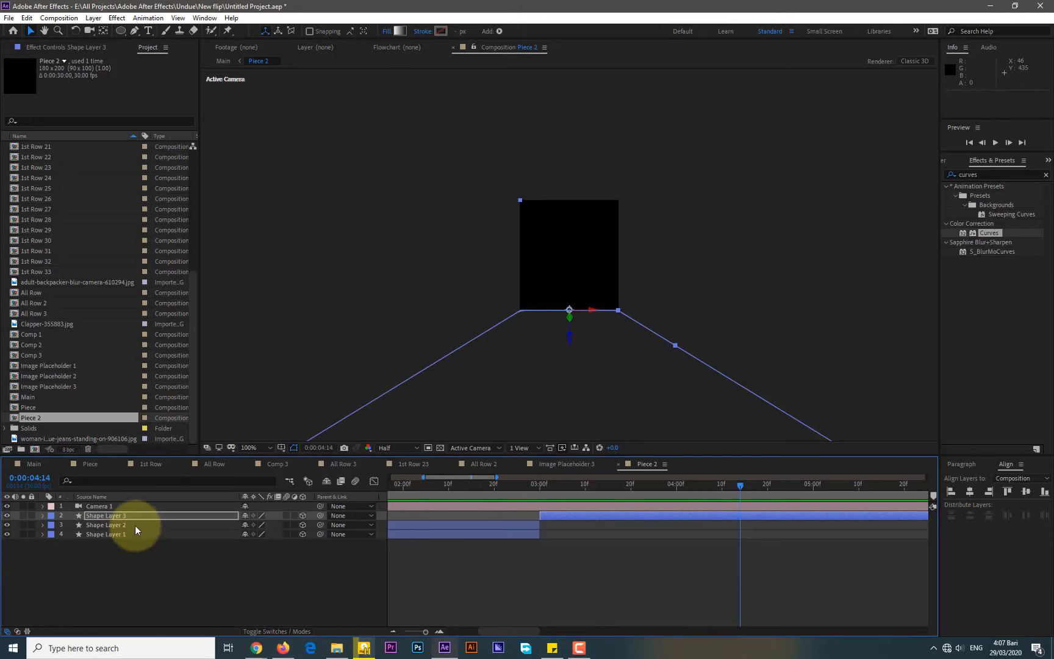
pyautogui.click(134, 514)
pyautogui.hotkey('ctrl', 'd')
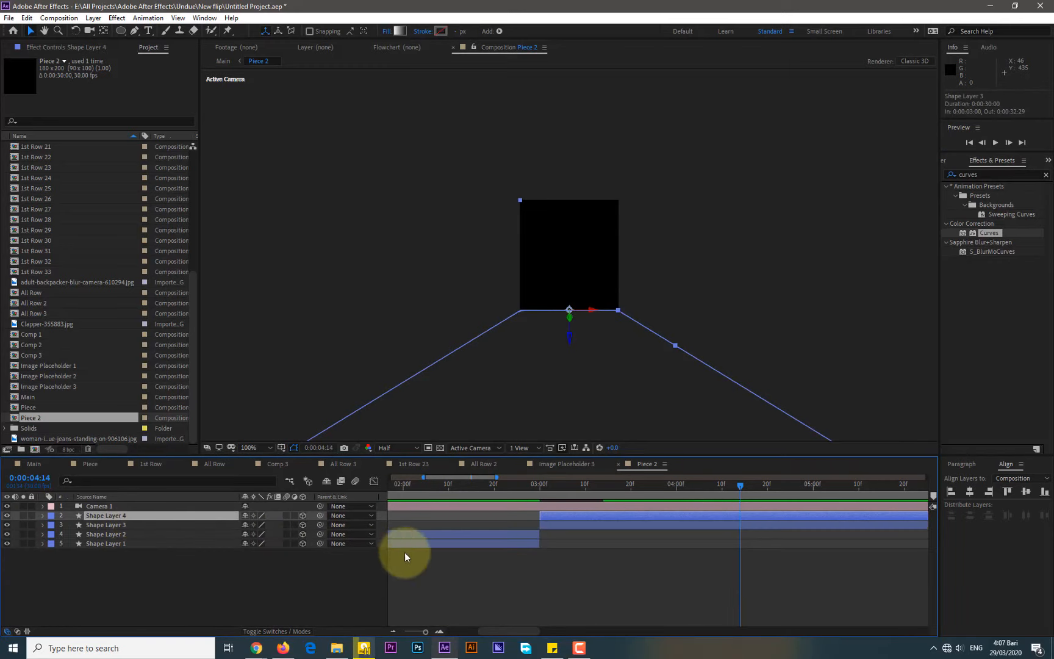
pyautogui.click(42, 516)
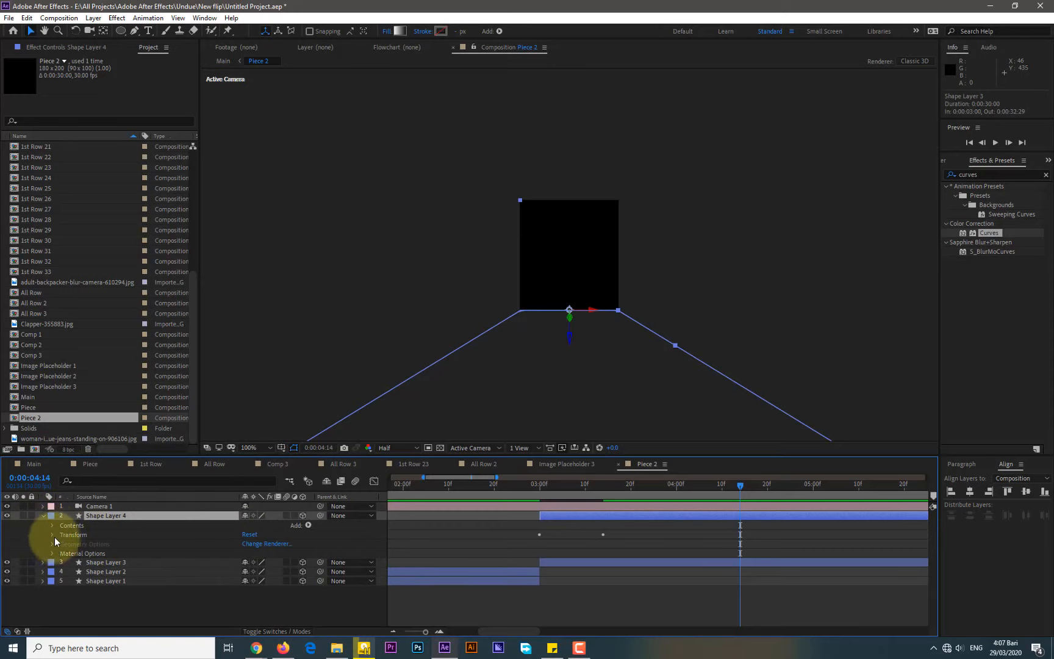
pyautogui.click(52, 535)
pyautogui.scroll(-2, 630, 579)
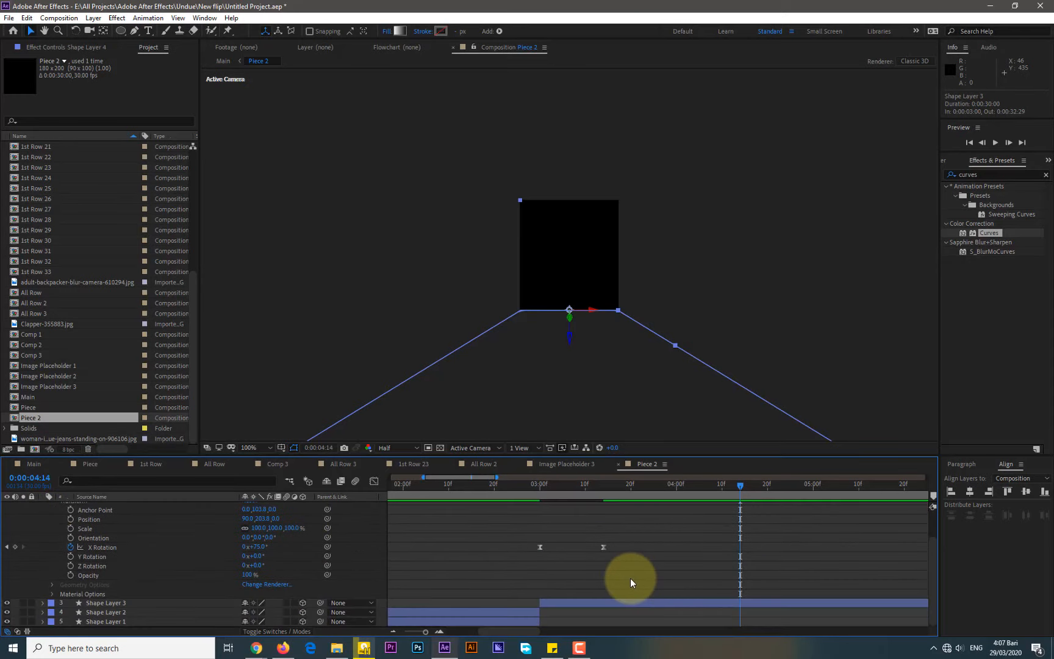
pyautogui.click(538, 483)
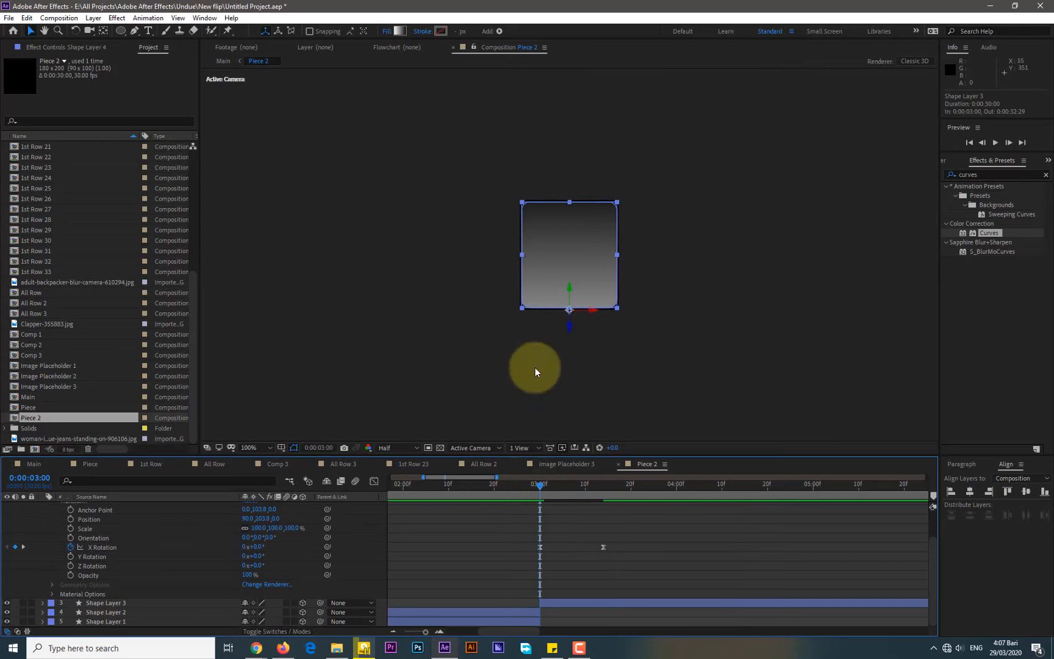
pyautogui.click(546, 265)
pyautogui.scroll(2, 480, 539)
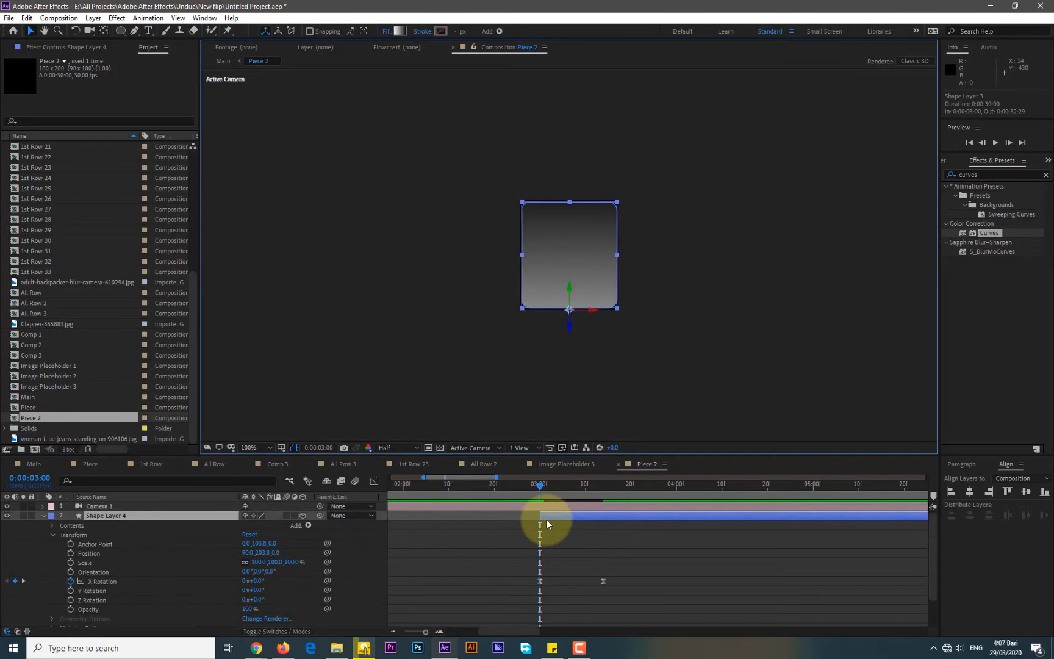
# Recolor Shape Layer 4's gradient fill as a narrow white band at about 49% with black stops at about 34% and 74%.
pyautogui.click(397, 31)
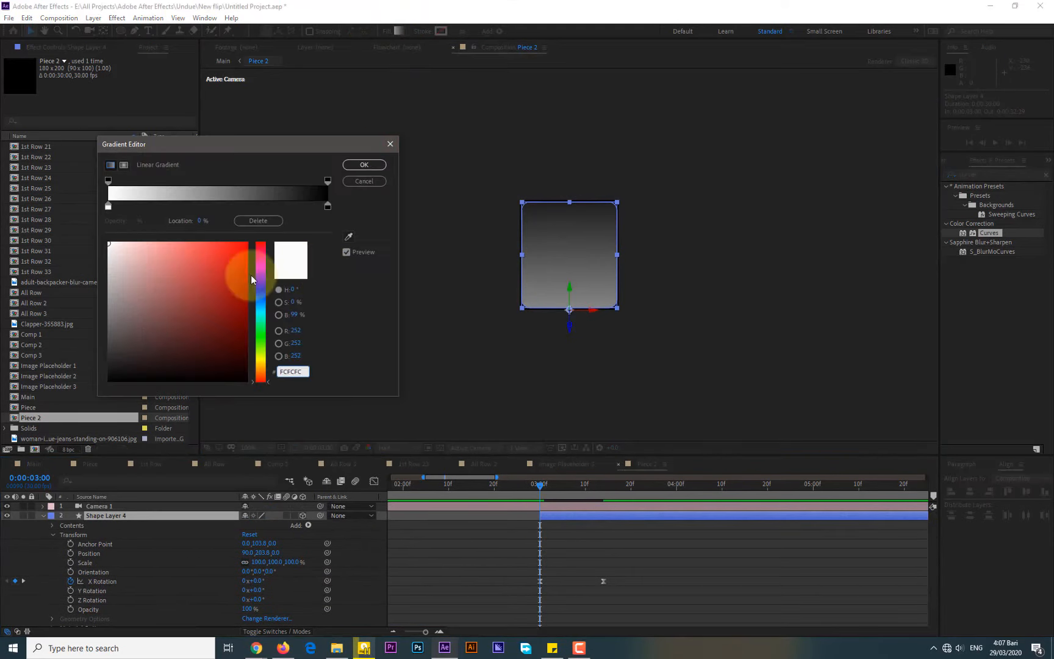
pyautogui.moveTo(110, 208); pyautogui.dragTo(206, 204)
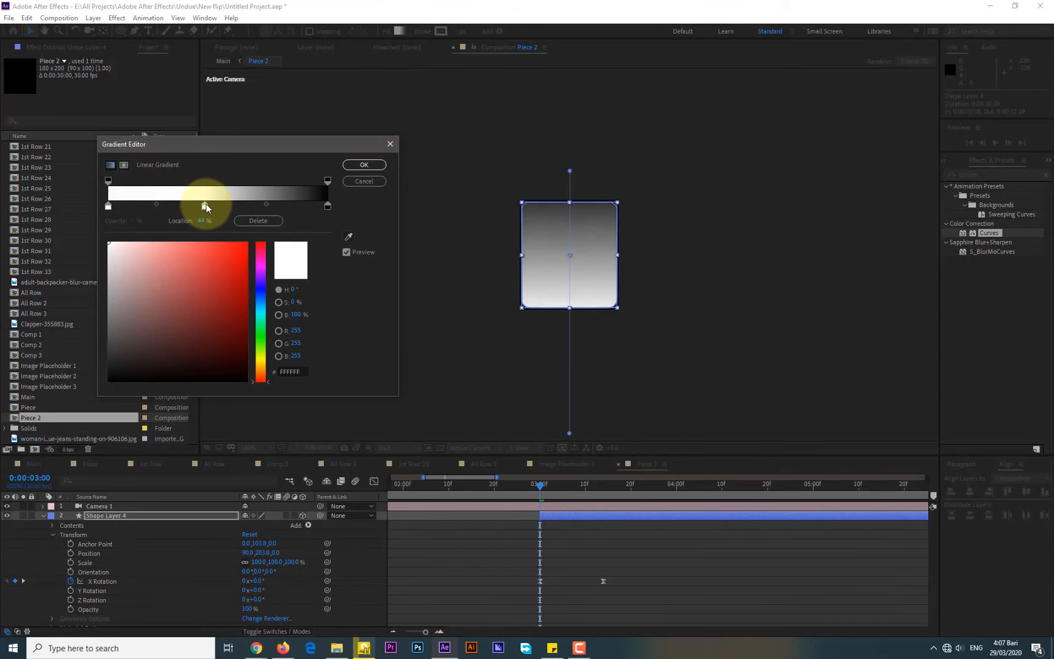
pyautogui.moveTo(137, 278); pyautogui.dragTo(136, 379)
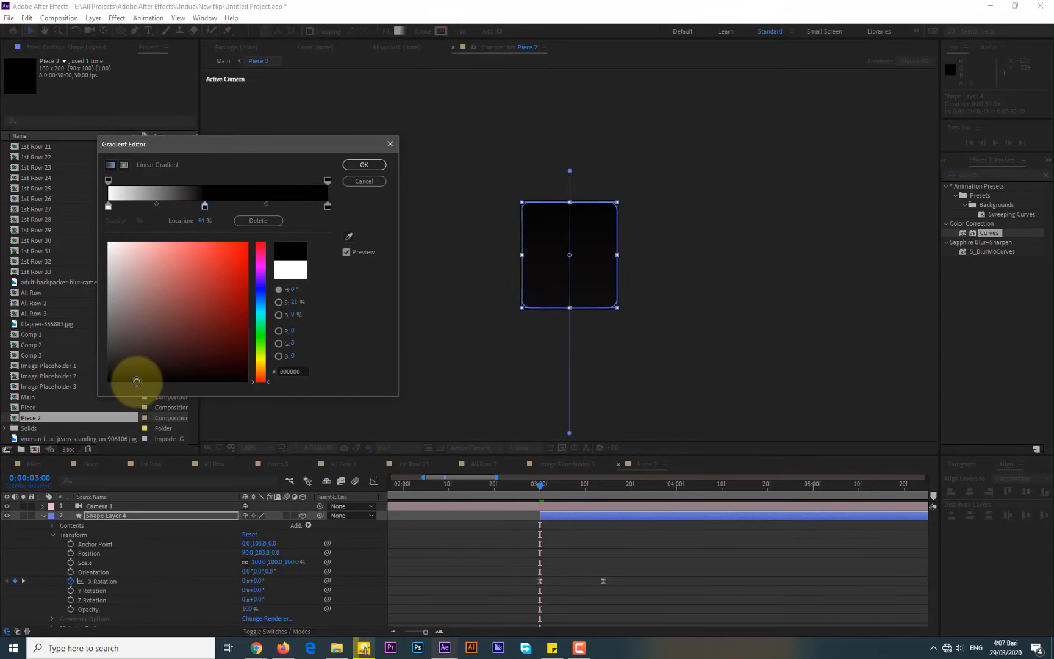
pyautogui.moveTo(109, 206); pyautogui.dragTo(332, 209)
pyautogui.click(117, 207)
pyautogui.moveTo(110, 206); pyautogui.dragTo(218, 209)
pyautogui.click(143, 369)
pyautogui.moveTo(148, 208); pyautogui.dragTo(219, 207)
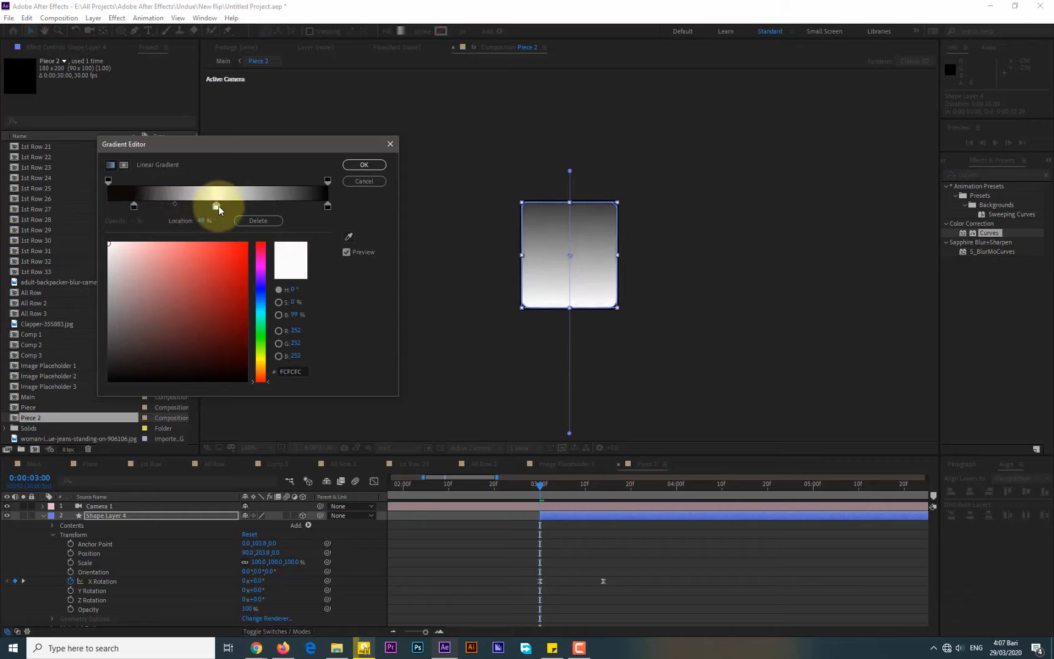
pyautogui.moveTo(134, 206); pyautogui.dragTo(181, 208)
pyautogui.moveTo(324, 206); pyautogui.dragTo(267, 218)
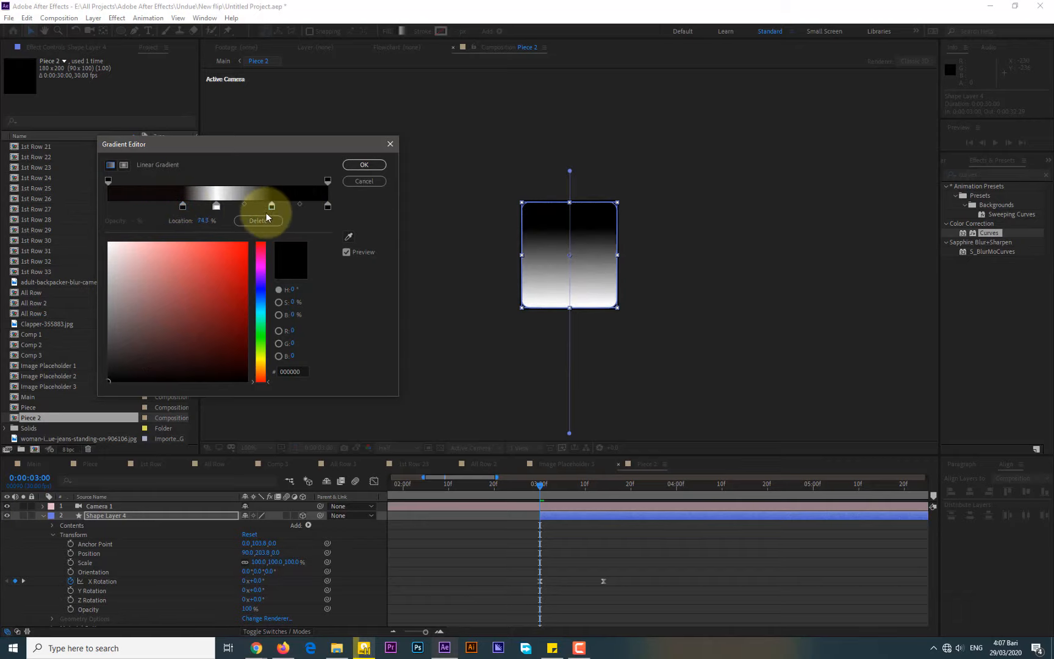
pyautogui.click(359, 165)
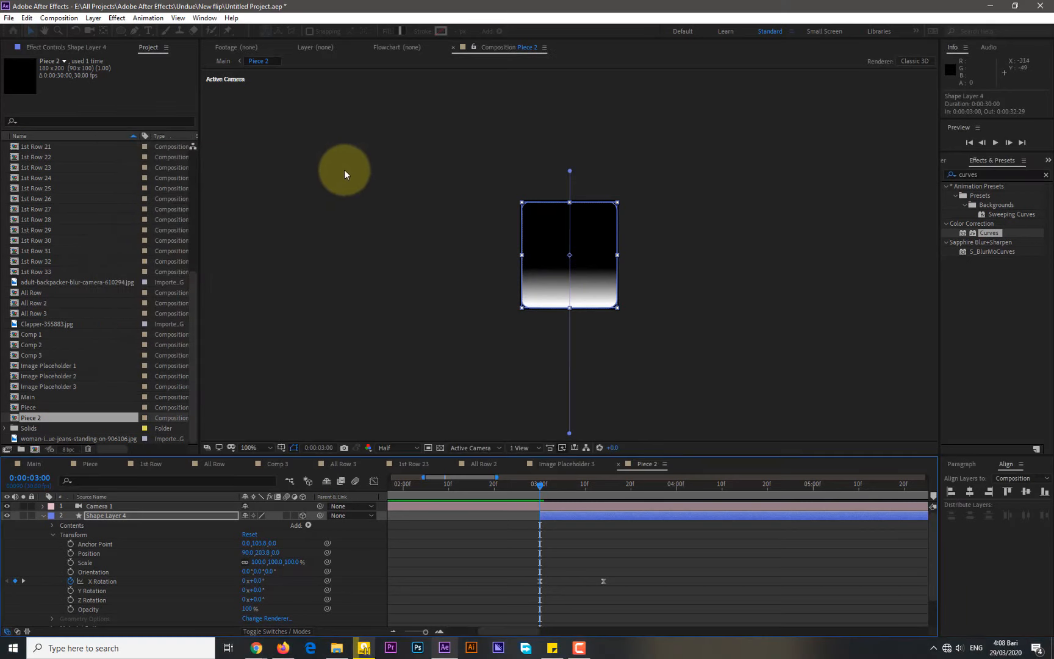
# Adjust the ends of Shape Layer 4's gradient line so the white band lies just above the tile's bottom edge.
pyautogui.moveTo(569, 432); pyautogui.dragTo(570, 407)
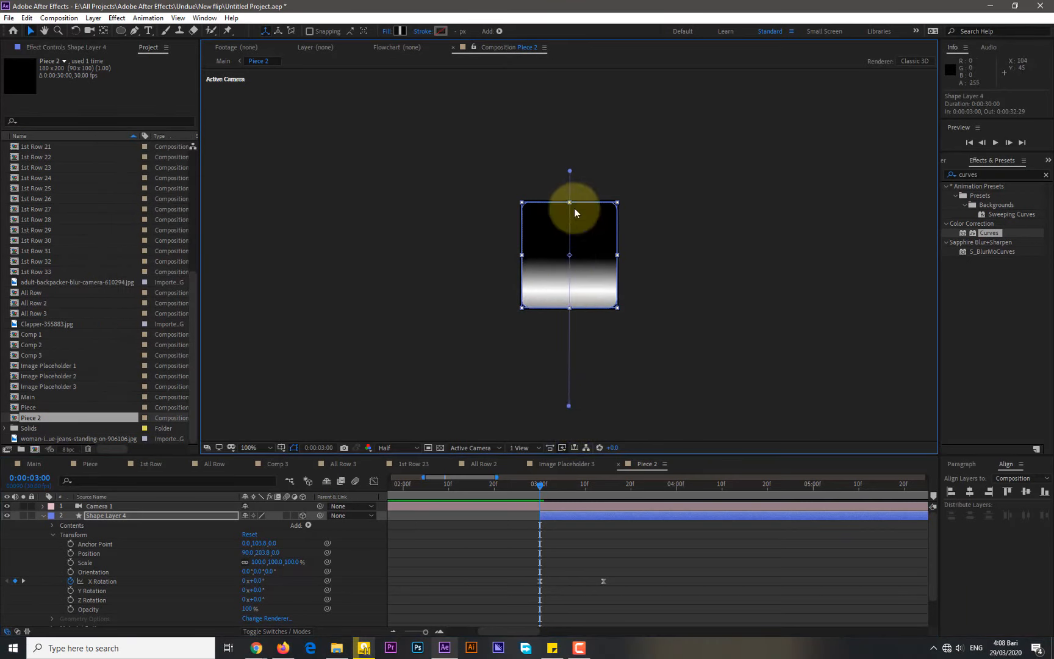
pyautogui.moveTo(570, 173); pyautogui.dragTo(571, 175)
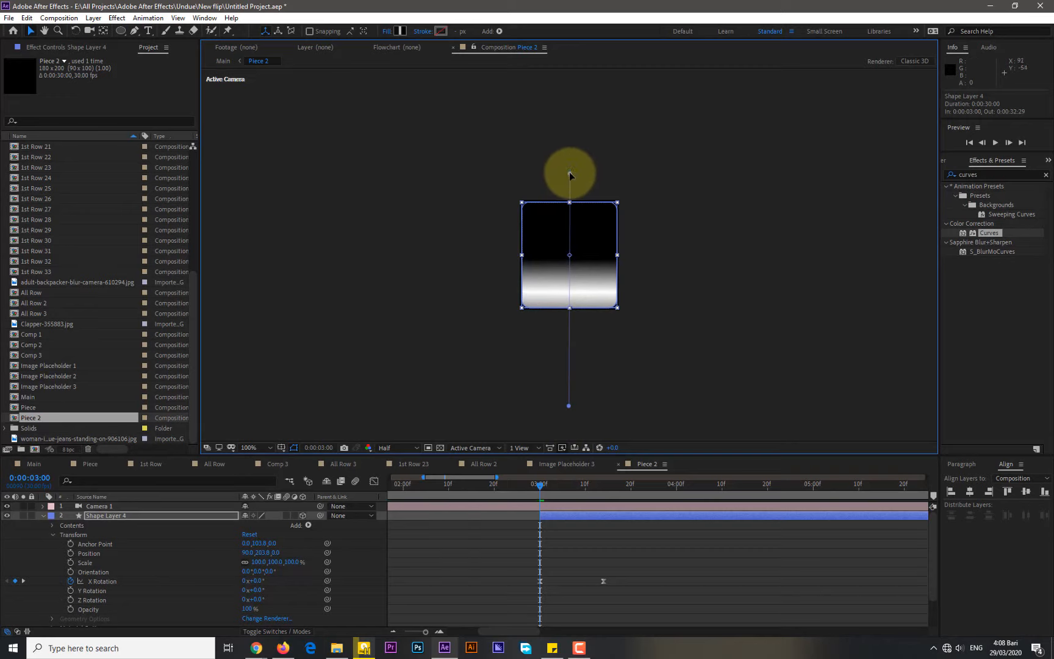
pyautogui.moveTo(549, 488); pyautogui.dragTo(541, 524)
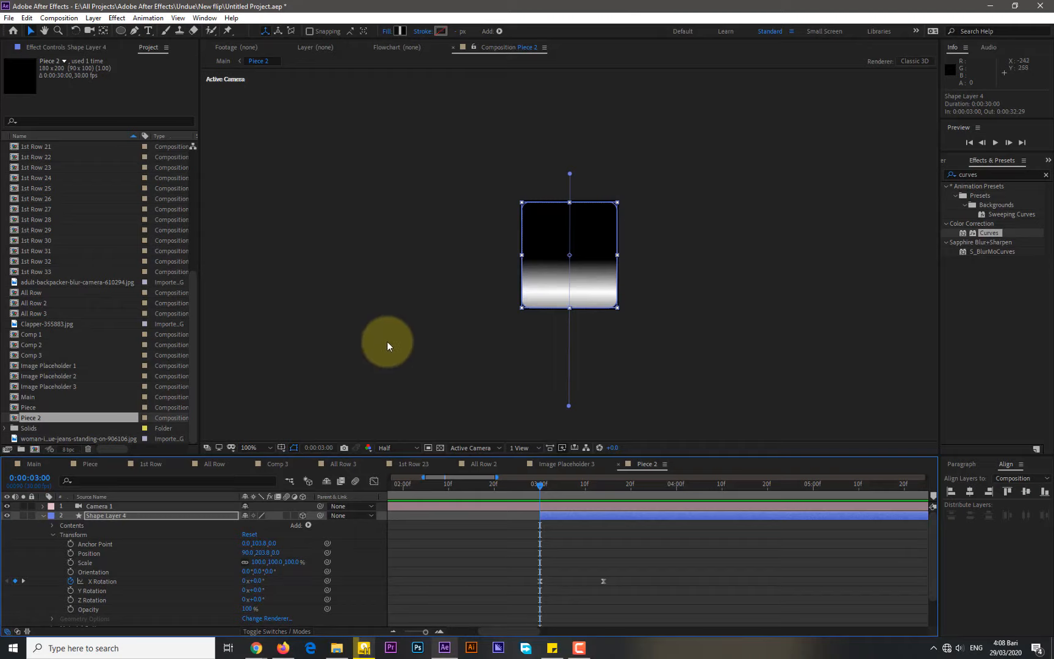
# Keyframe Shape Layer 4's Opacity at 100% at 0:00:03:00 and at 0% at 0:00:03:14.
pyautogui.click(71, 609)
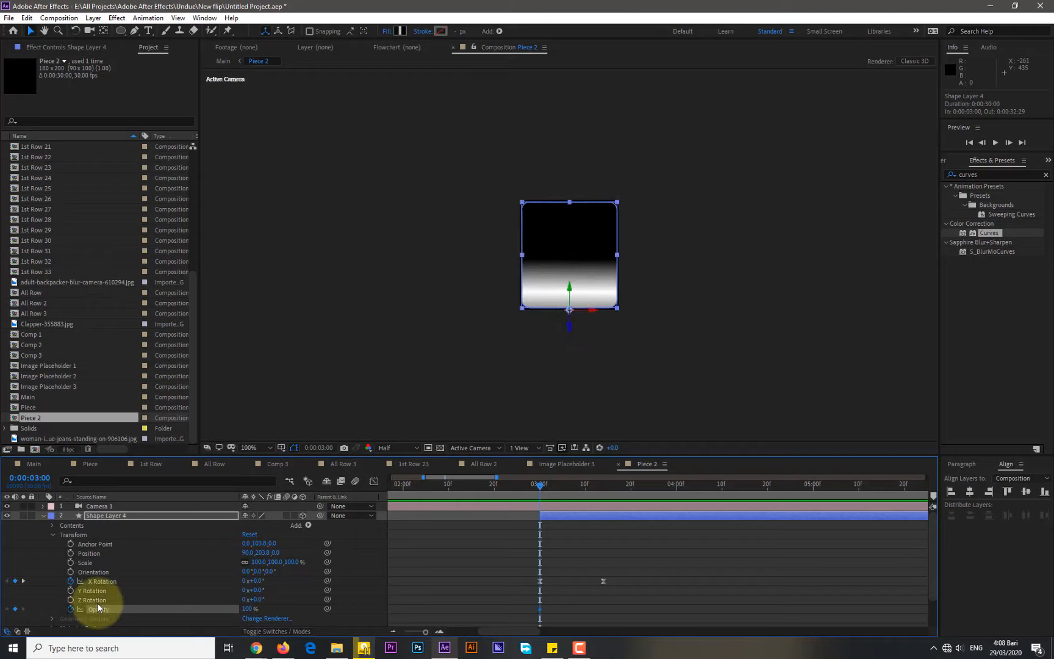
pyautogui.moveTo(538, 485); pyautogui.dragTo(604, 487)
pyautogui.click(247, 610)
pyautogui.moveTo(247, 611); pyautogui.dragTo(366, 612)
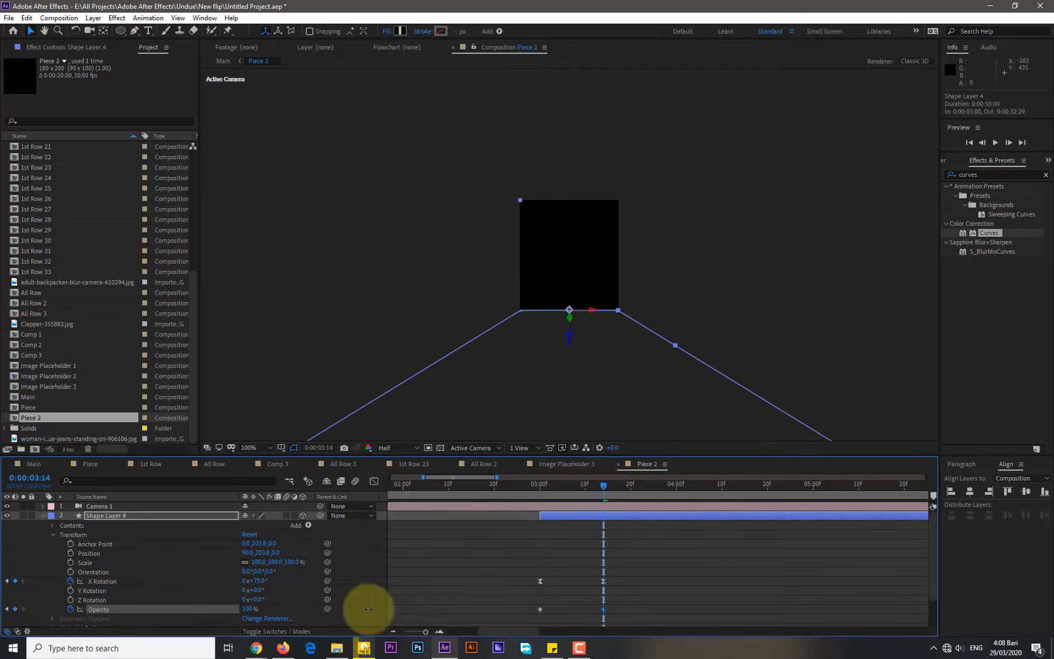
# Preview the fading tile flip in Piece 2, starting from just before 0:00:03:00.
pyautogui.click(522, 485)
pyautogui.moveTo(523, 485); pyautogui.dragTo(482, 559)
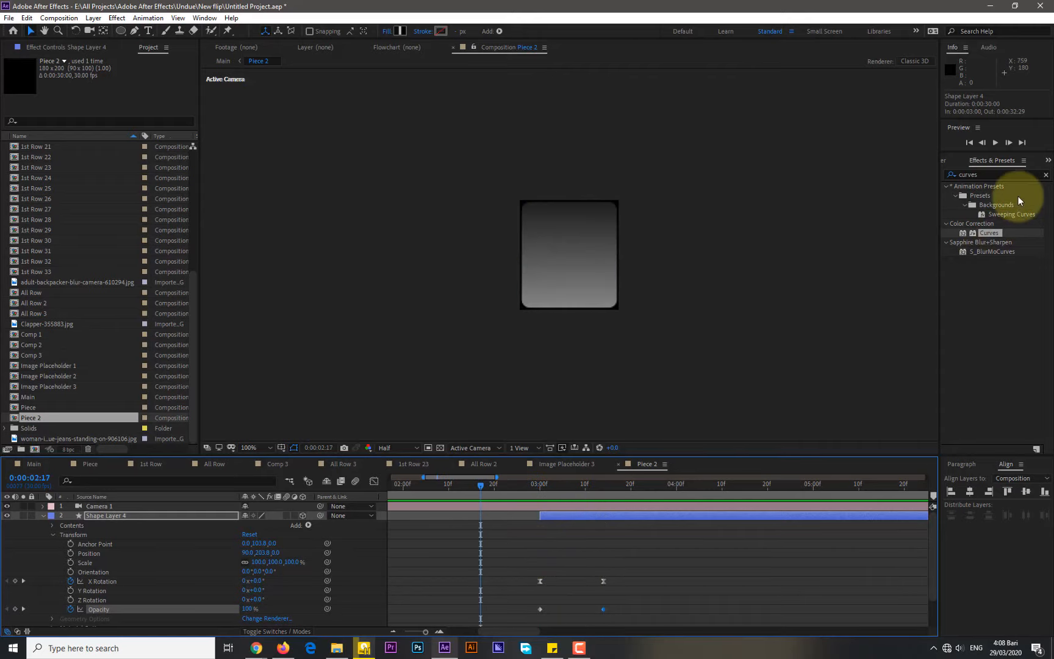
pyautogui.click(995, 143)
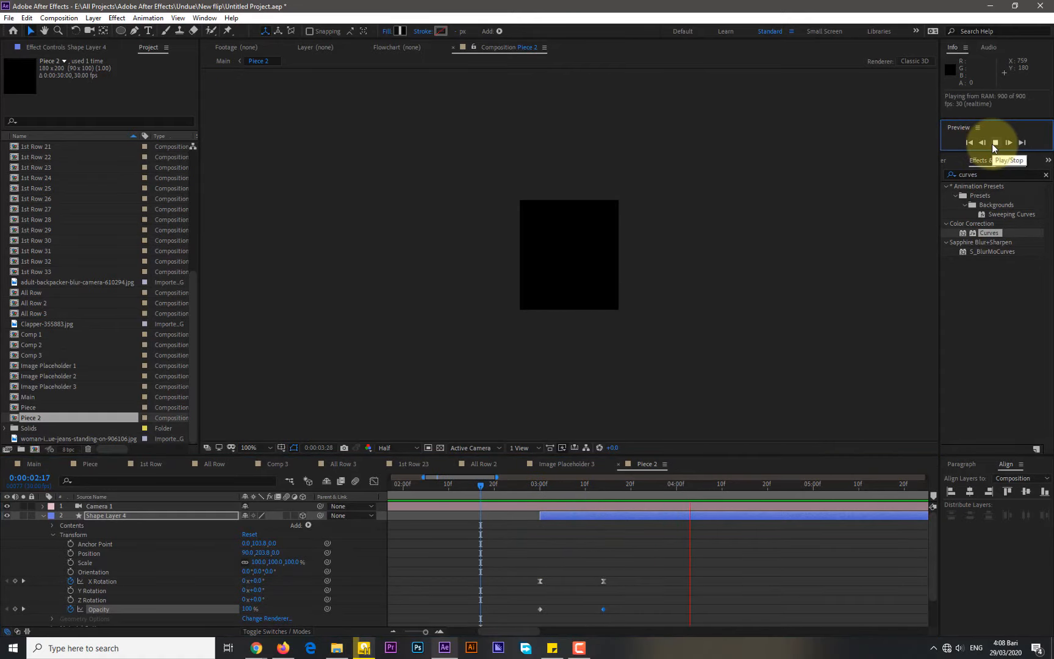
pyautogui.click(496, 484)
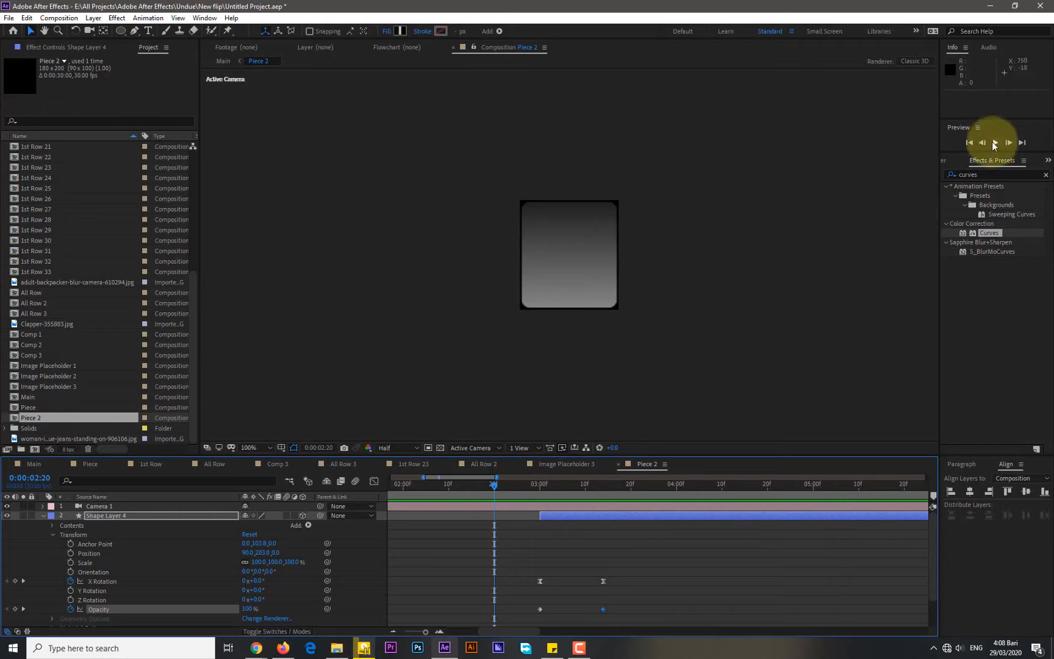
pyautogui.click(995, 144)
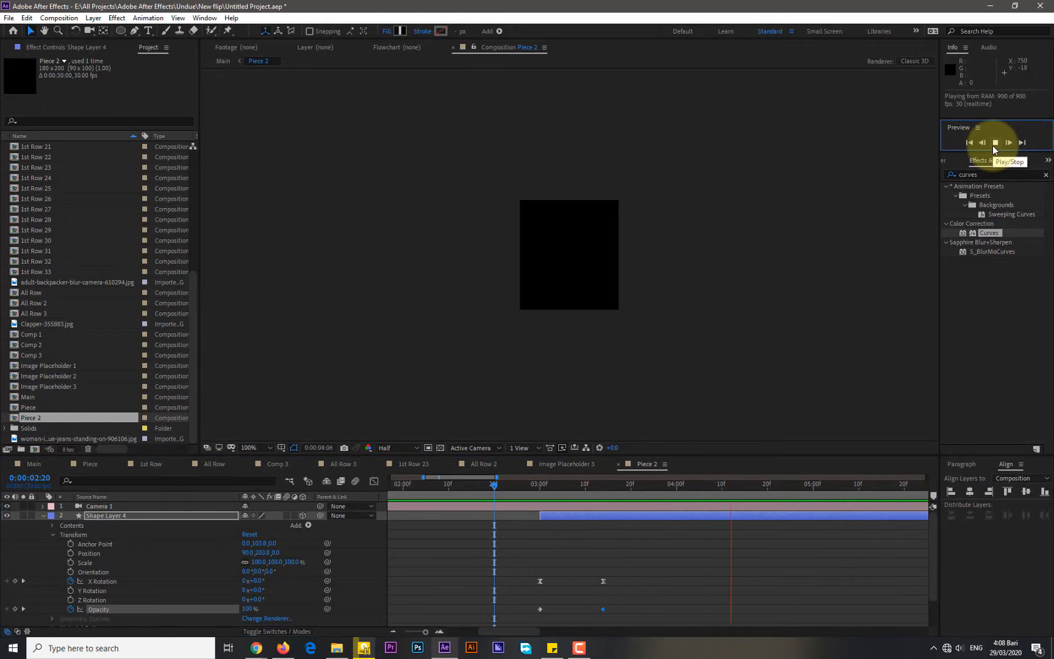
# Set Shape Layer 4's Opacity keyframe at 0:00:03:00 to 52% and preview the flip.
pyautogui.moveTo(503, 485); pyautogui.dragTo(541, 494)
pyautogui.moveTo(247, 610); pyautogui.dragTo(318, 592)
pyautogui.moveTo(458, 487); pyautogui.dragTo(468, 486)
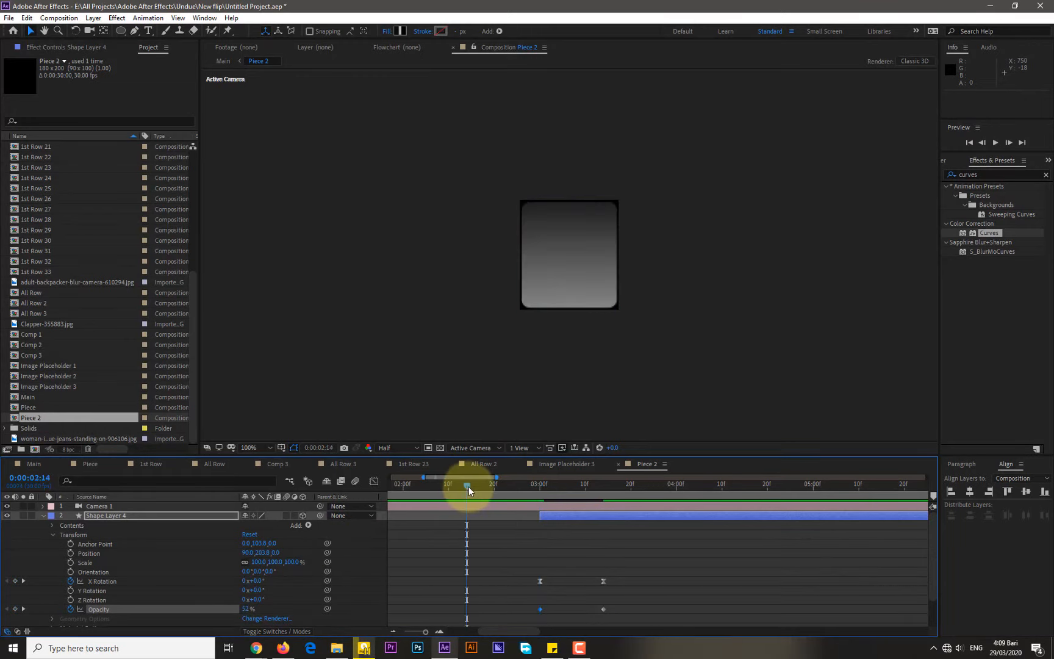
pyautogui.click(995, 142)
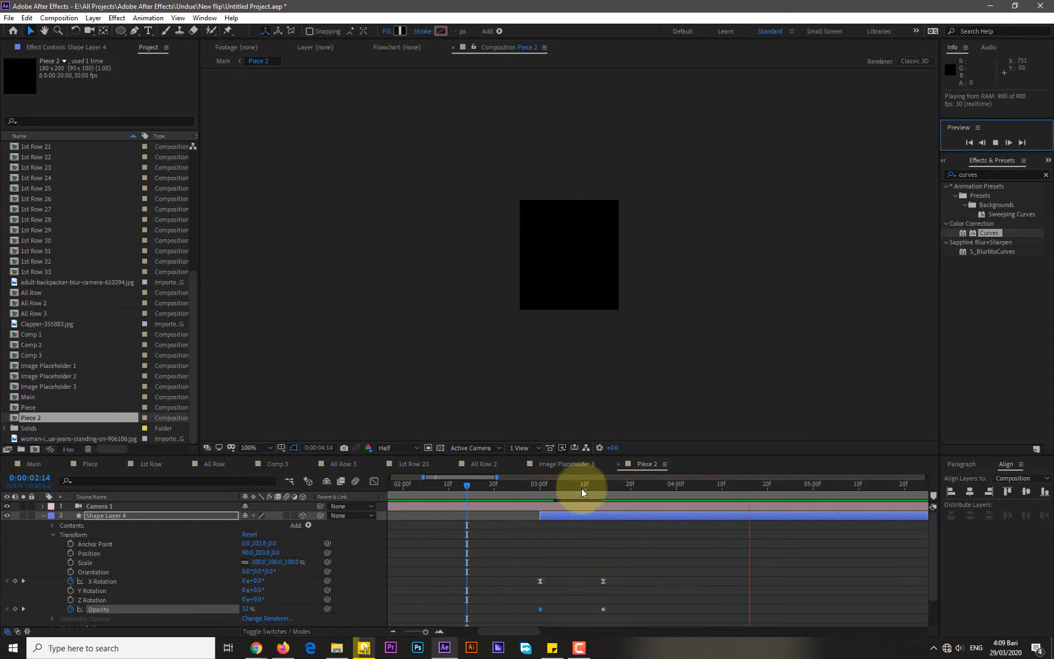
# Lower Shape Layer 4's Opacity keyframe at 0:00:03:00 to 33% and preview the flip again.
pyautogui.click(541, 482)
pyautogui.moveTo(257, 610); pyautogui.dragTo(223, 607)
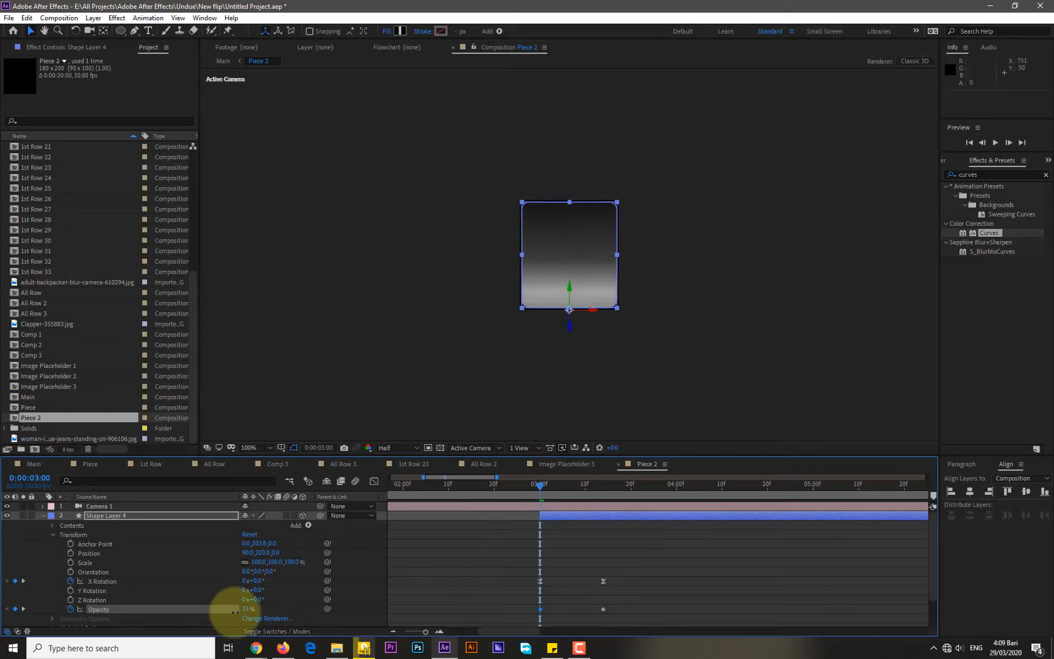
pyautogui.click(490, 484)
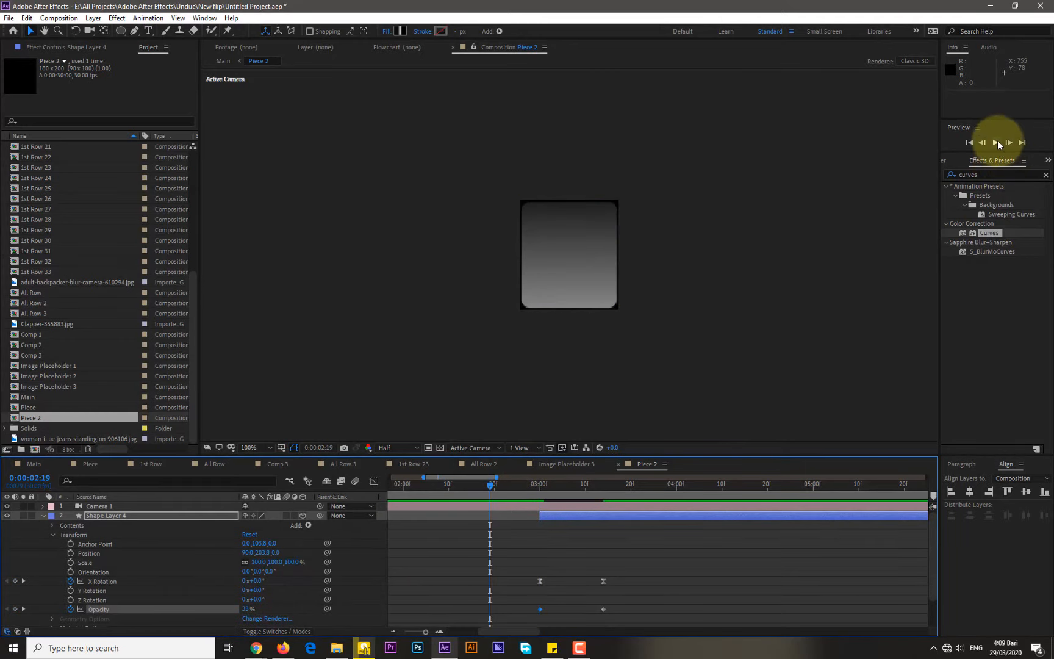
pyautogui.click(996, 142)
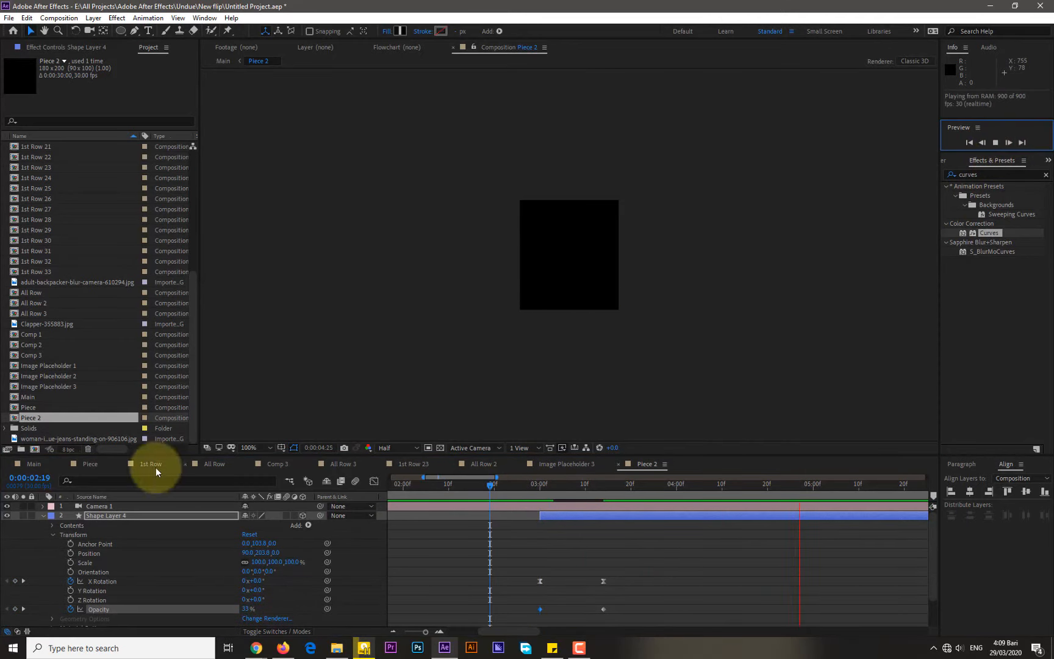
# Preview the Piece 2 tile in the Main composition from the beginning.
pyautogui.click(32, 464)
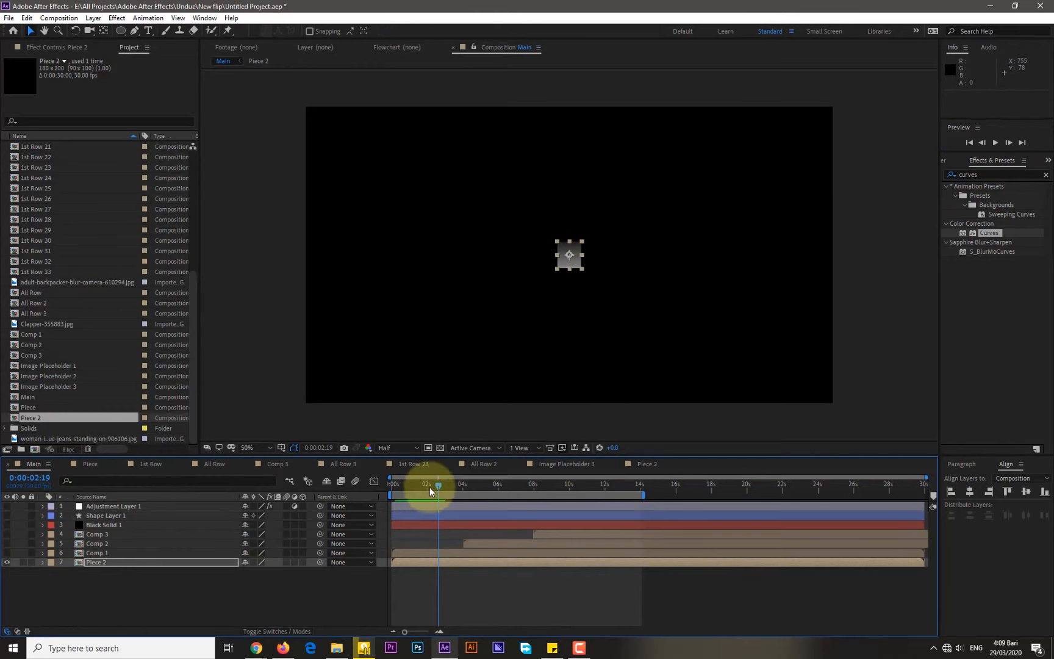
pyautogui.moveTo(406, 489); pyautogui.dragTo(383, 483)
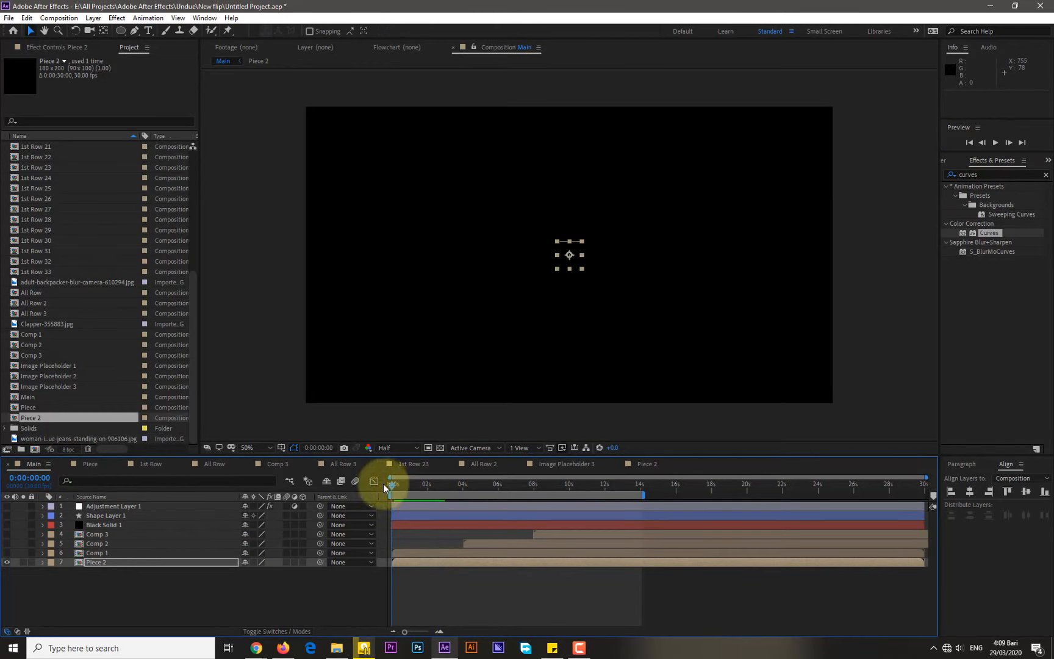
pyautogui.click(995, 143)
pyautogui.click(263, 604)
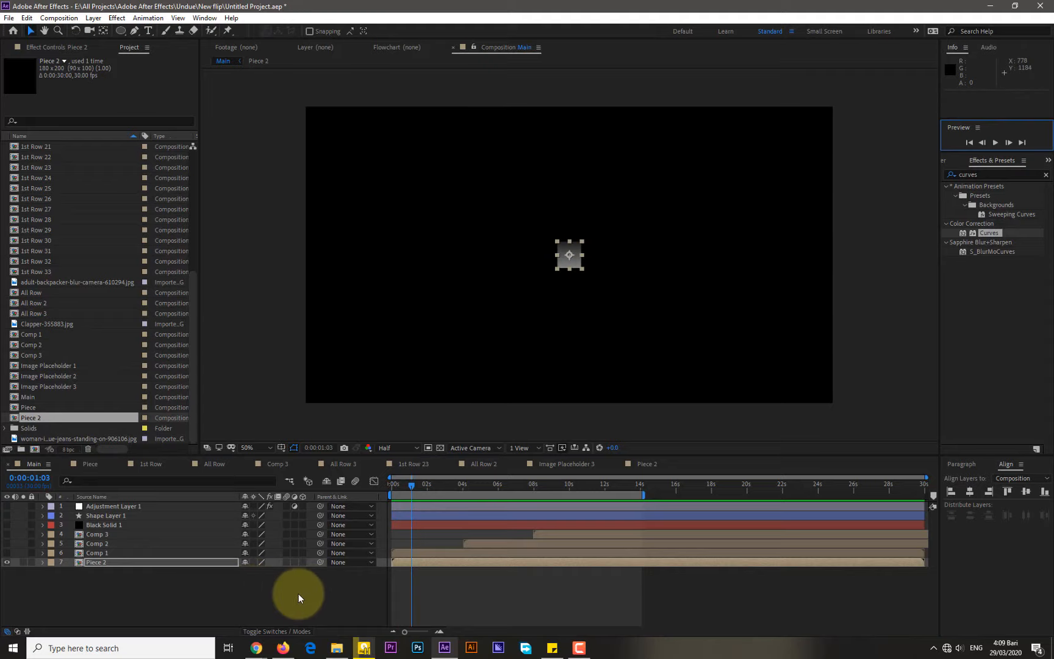
pyautogui.moveTo(400, 485); pyautogui.dragTo(388, 485)
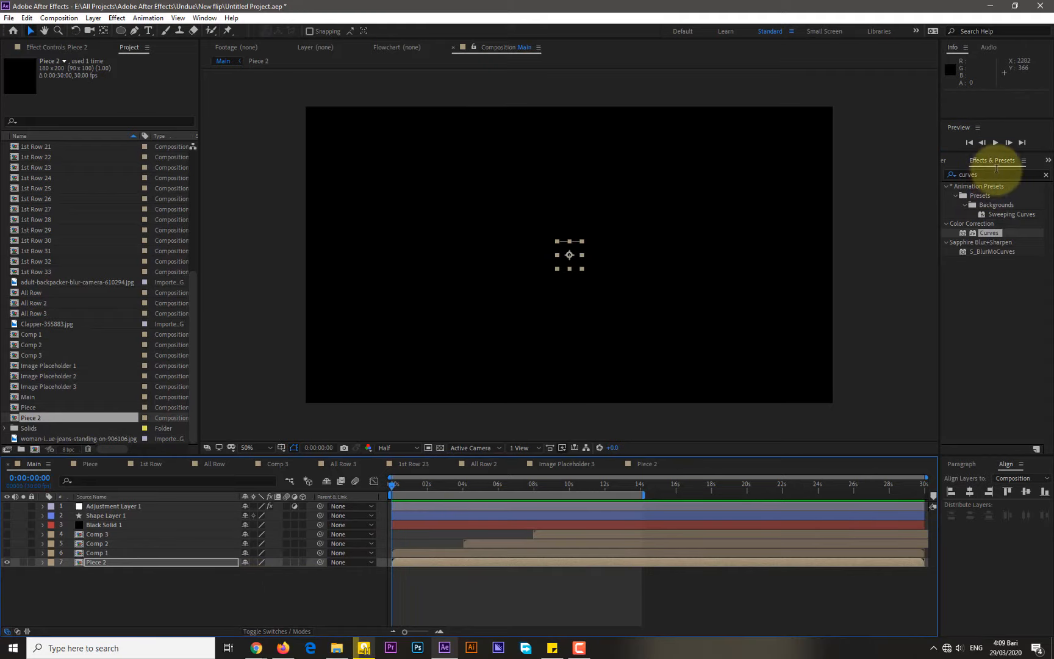
pyautogui.click(995, 142)
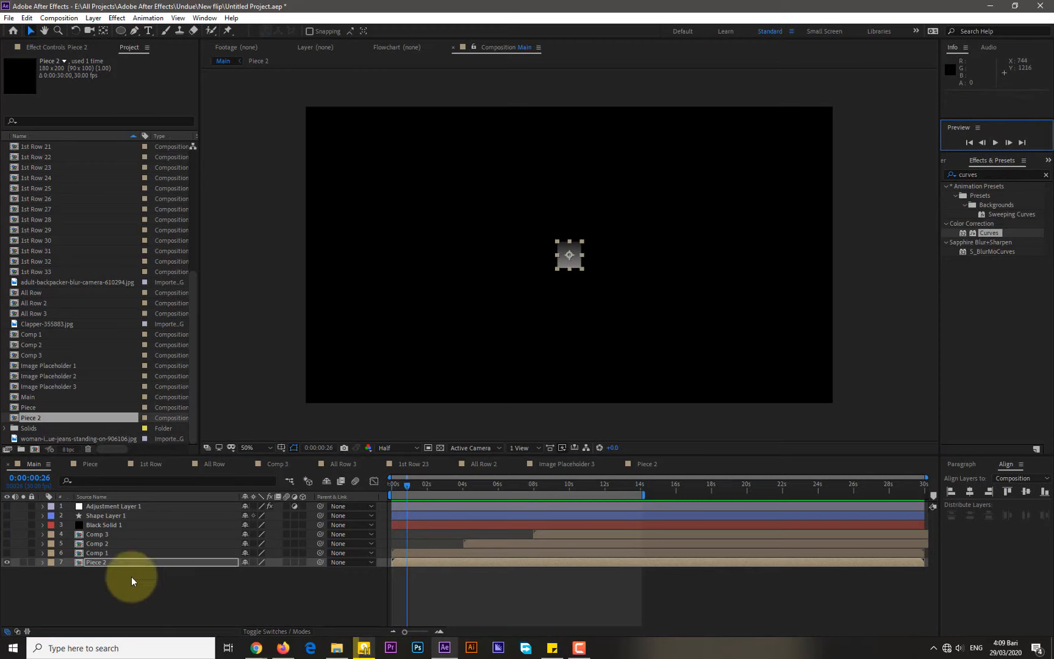
# In Piece 2, move Shape Layer 4's last X Rotation and Opacity keyframes to 0:00:03:16.
pyautogui.click(41, 561)
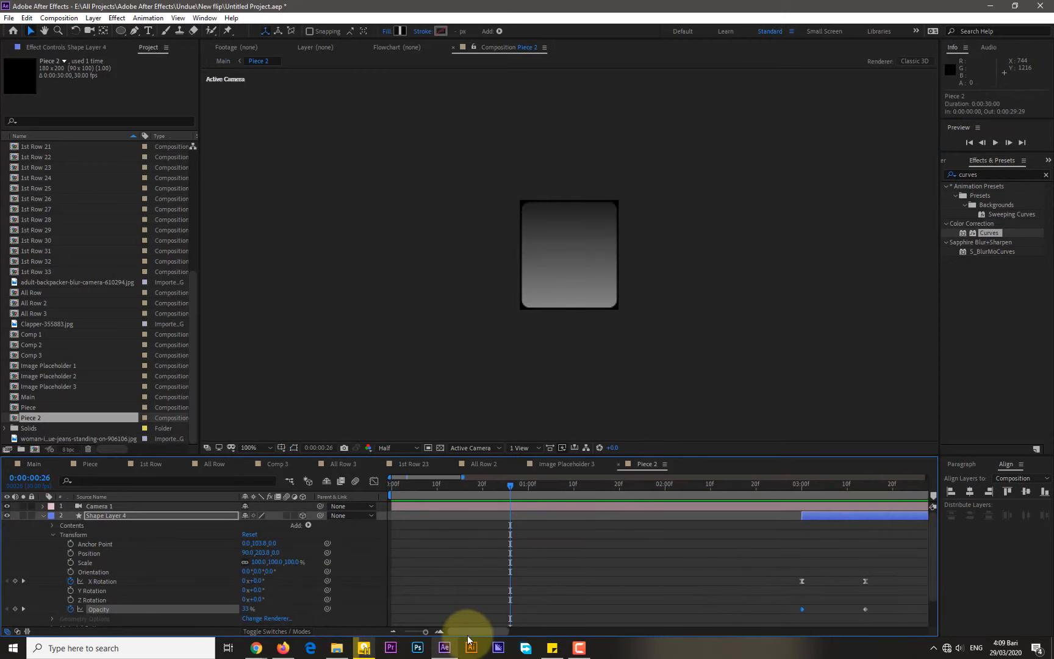
pyautogui.moveTo(470, 631); pyautogui.dragTo(513, 630)
pyautogui.moveTo(607, 486)
pyautogui.mouseDown()
pyautogui.moveTo(635, 489)
pyautogui.moveTo(627, 489)
pyautogui.mouseUp()
pyautogui.moveTo(607, 573); pyautogui.dragTo(625, 609)
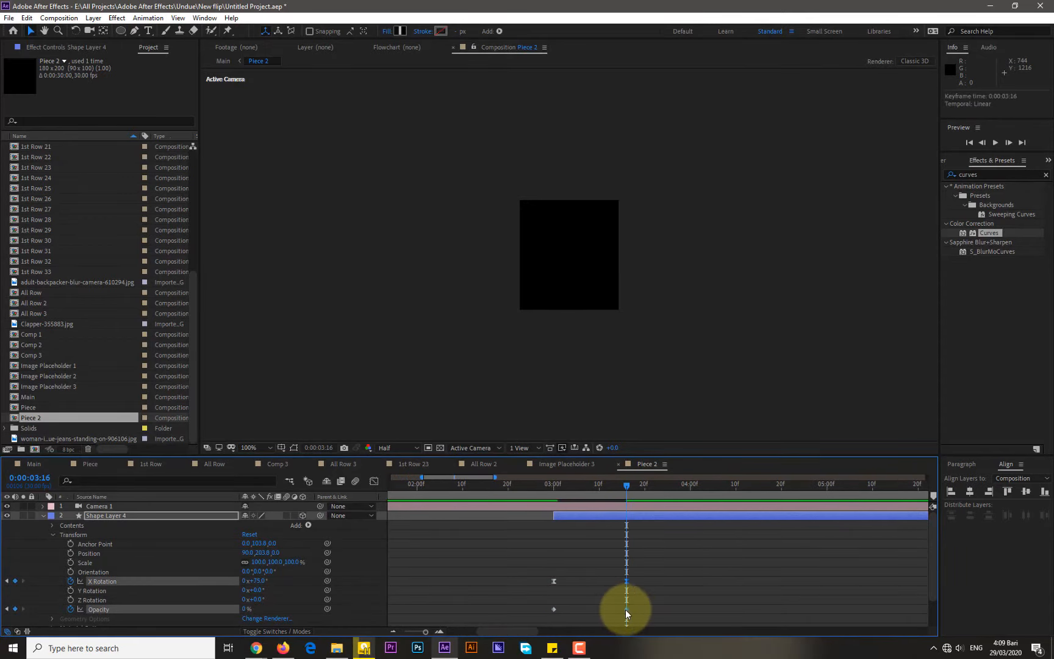
# Move Shape Layer 3's last X Rotation keyframe to 0:00:03:16 and preview the slower flip.
pyautogui.scroll(-2, 656, 583)
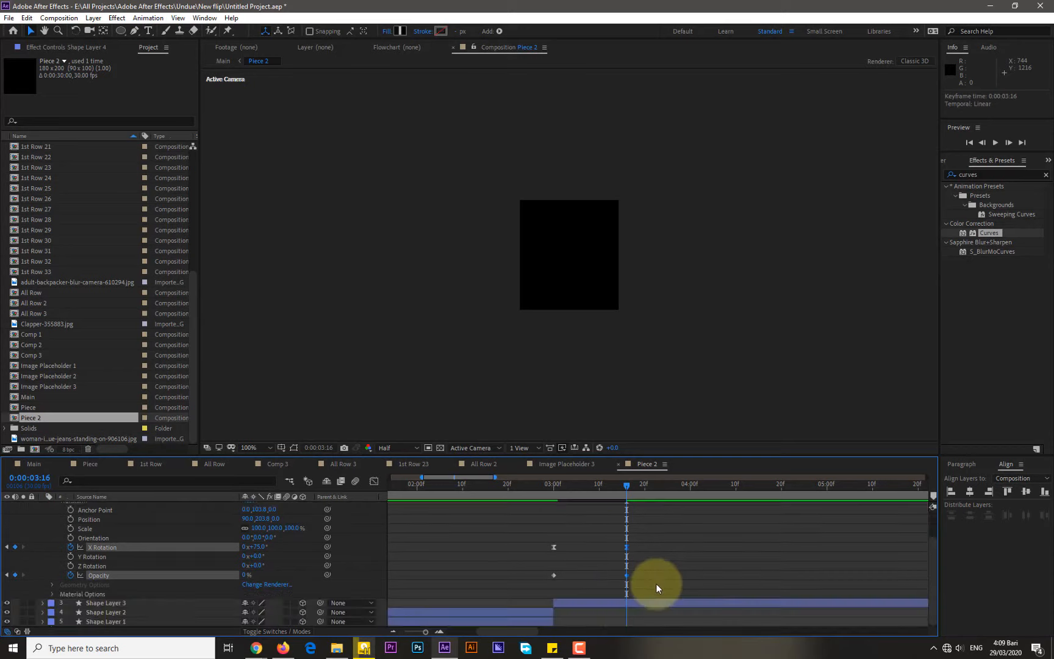
pyautogui.click(42, 603)
pyautogui.scroll(-1, 655, 585)
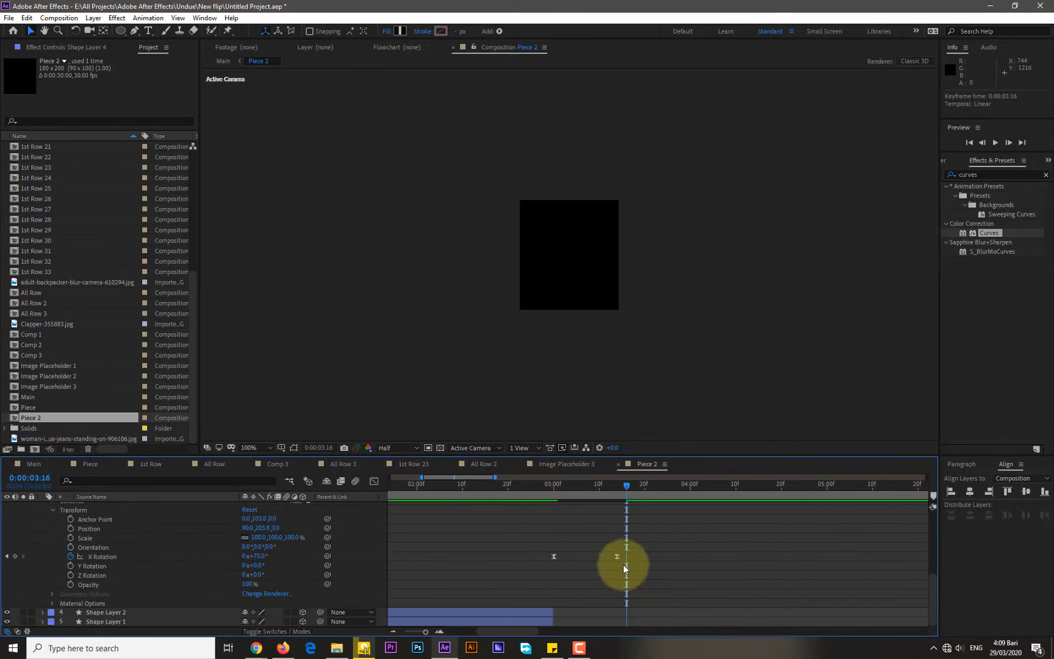
pyautogui.moveTo(618, 556); pyautogui.dragTo(624, 557)
pyautogui.click(505, 483)
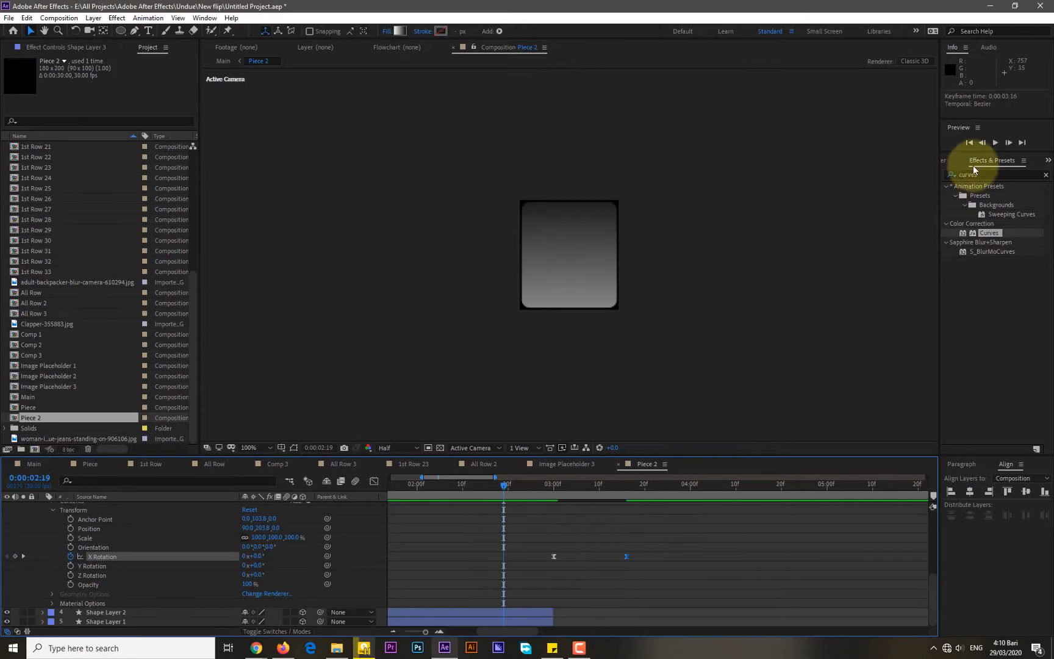
pyautogui.click(994, 142)
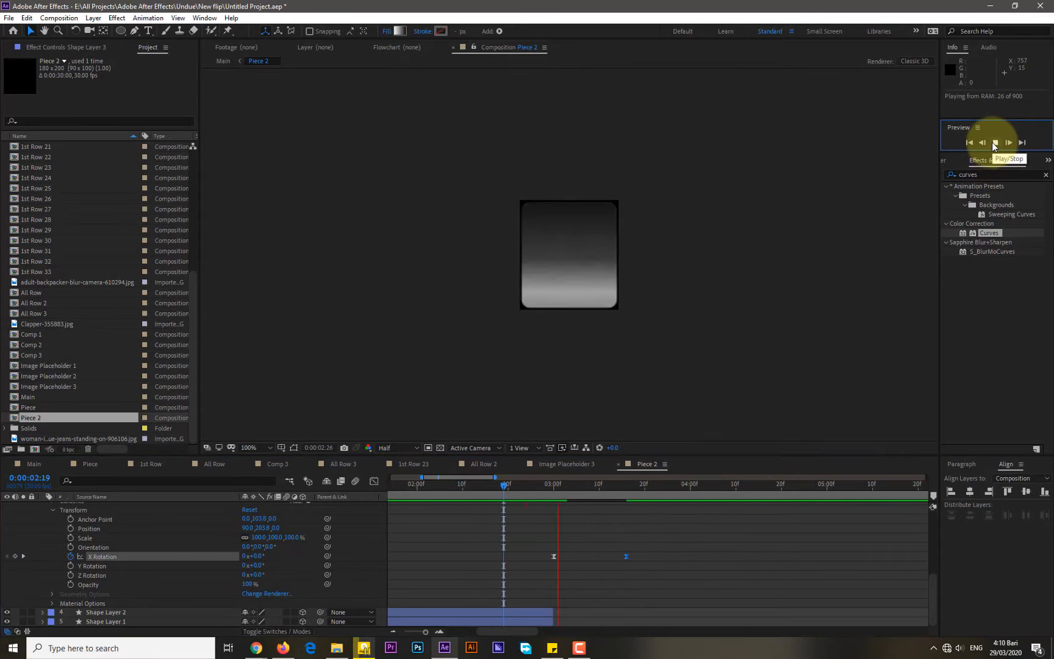
pyautogui.click(682, 313)
# Return to Main, hide the Piece 2 layer and show all the layers above it.
pyautogui.click(45, 464)
pyautogui.click(85, 596)
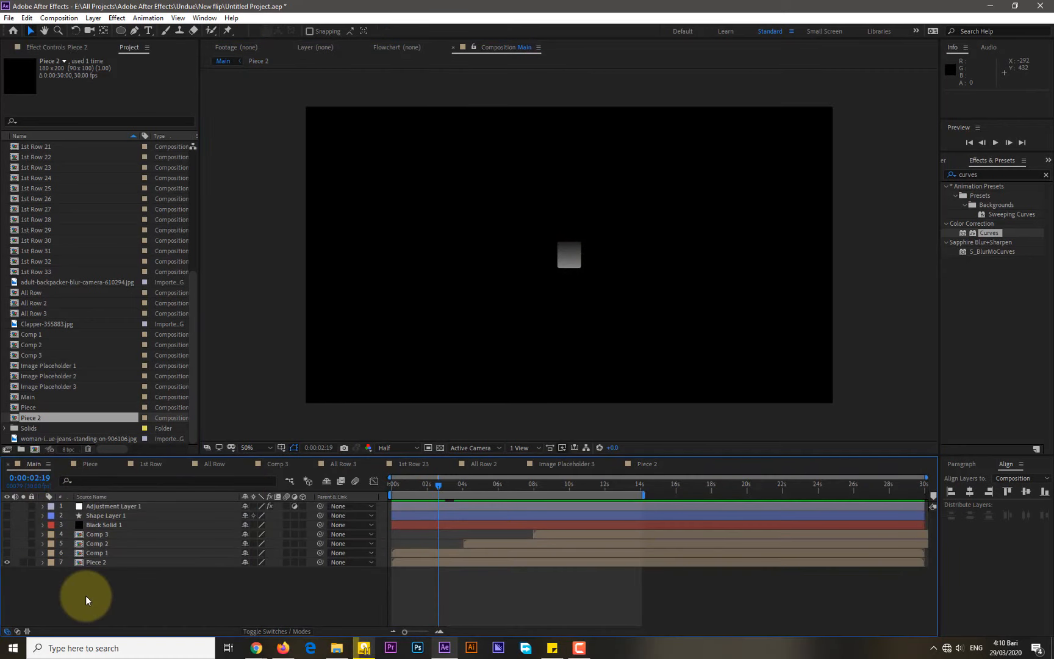
pyautogui.moveTo(7, 567); pyautogui.dragTo(8, 506)
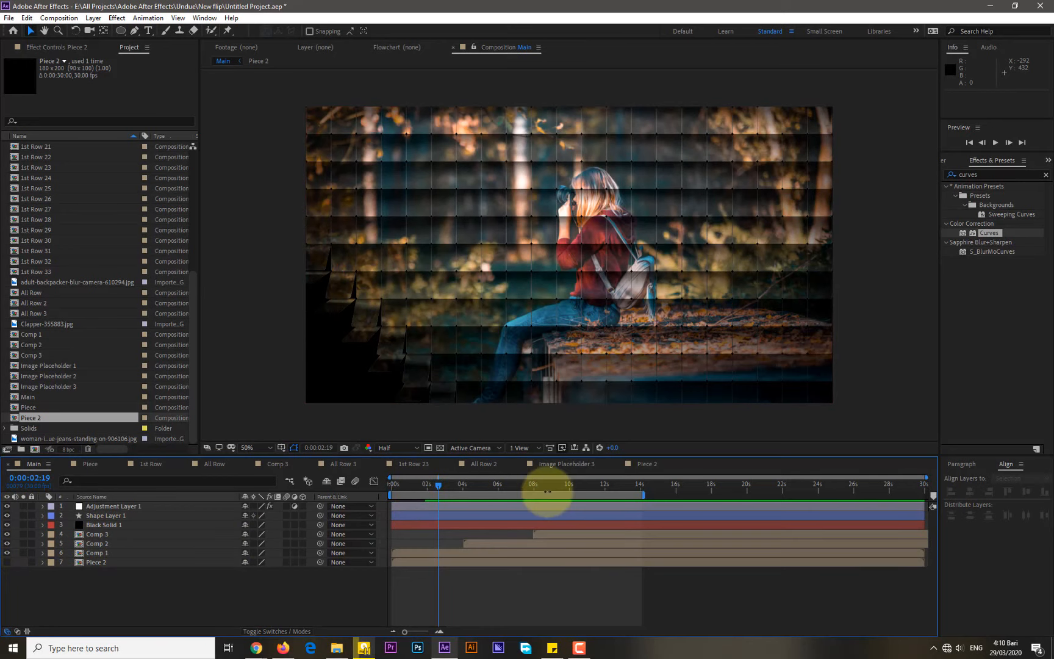
# Through Main's Comp 3 and its All Row 3, open 1st Row 24 and replace layer 2's Piece source with Piece 2.
pyautogui.moveTo(546, 487); pyautogui.dragTo(573, 493)
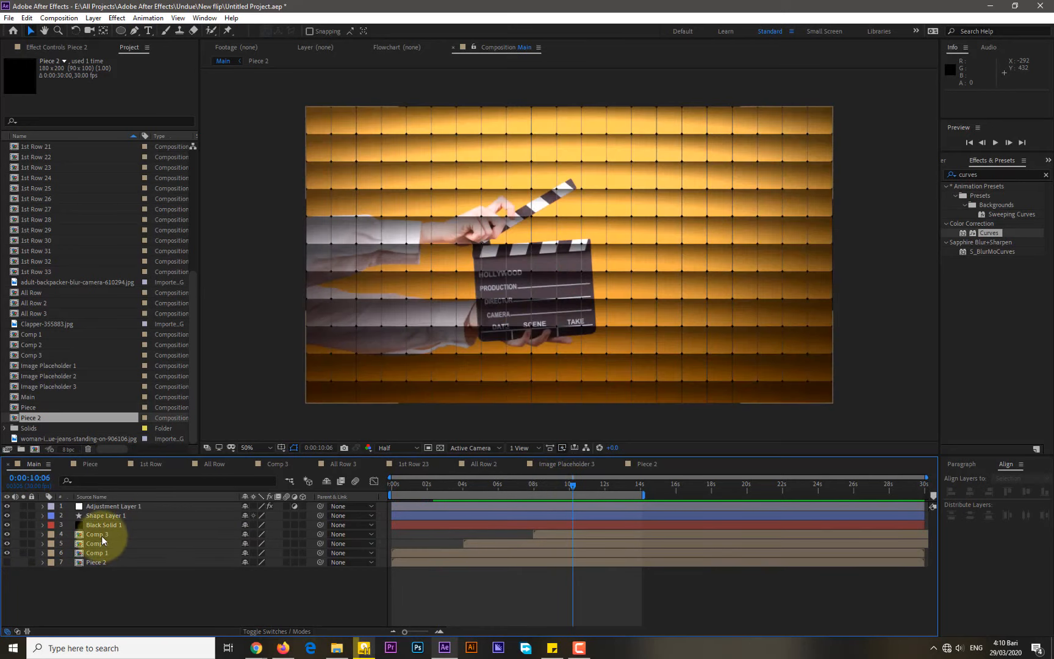
pyautogui.doubleClick(101, 536)
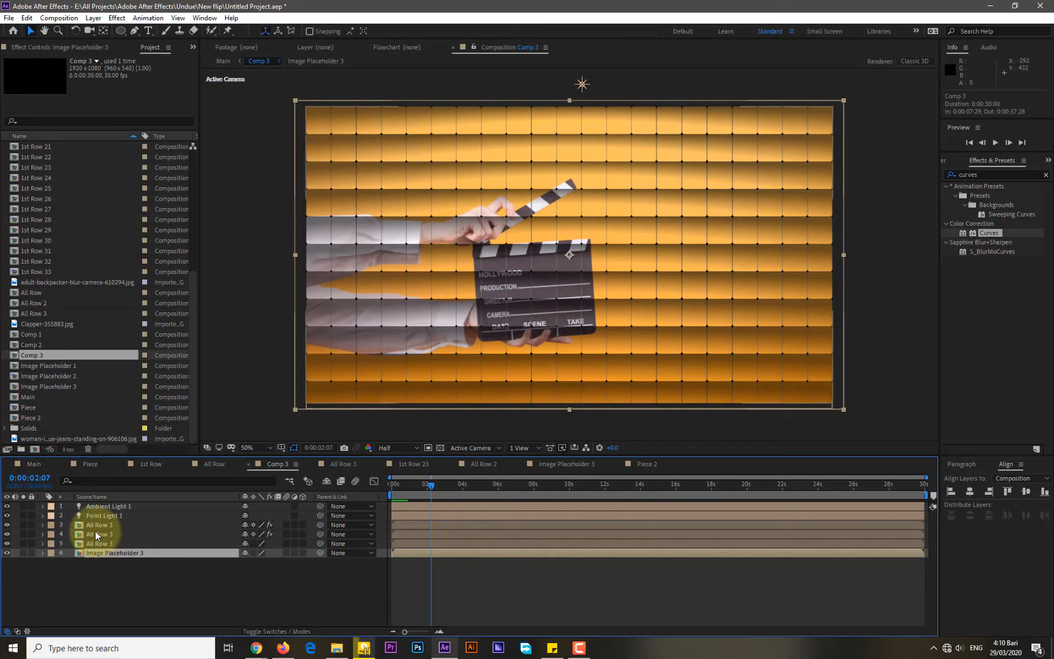
pyautogui.click(97, 524)
pyautogui.doubleClick(97, 525)
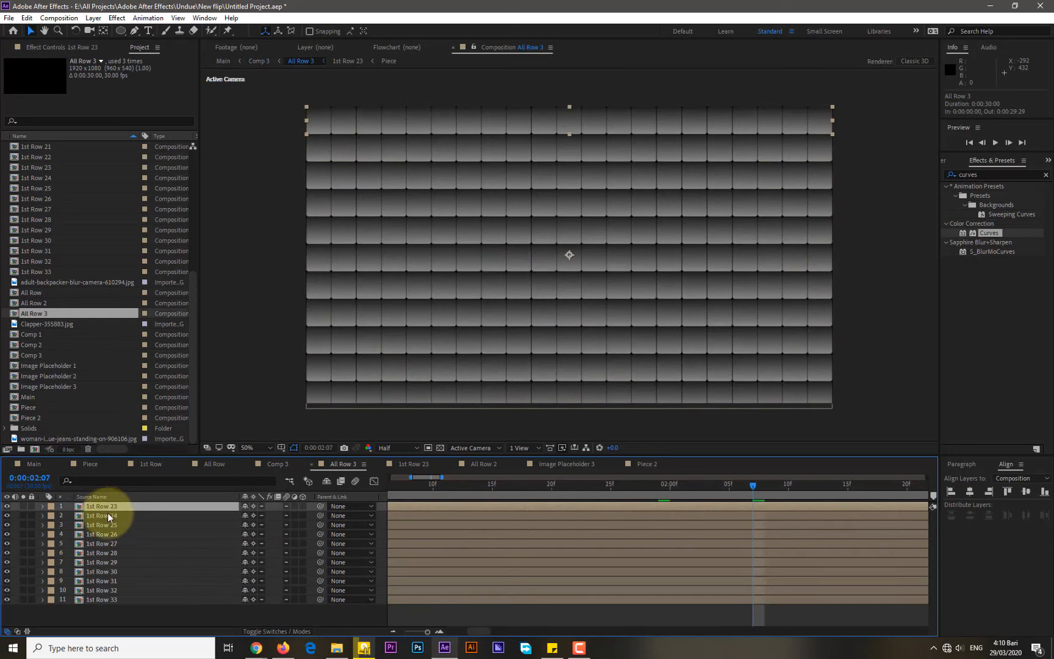
pyautogui.doubleClick(107, 516)
pyautogui.click(111, 516)
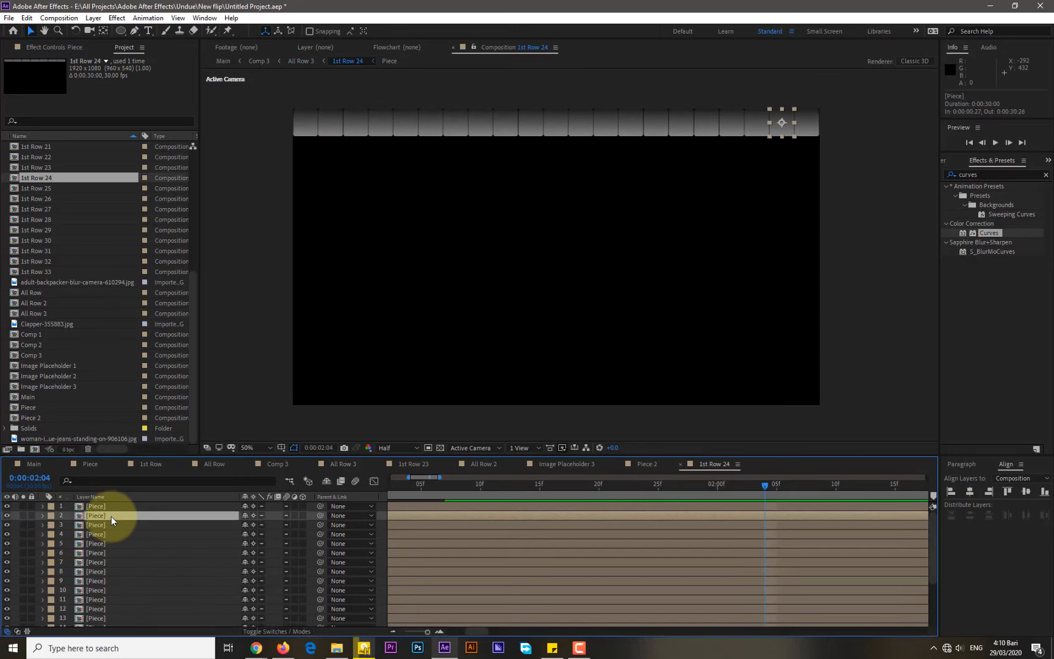
pyautogui.click(29, 418)
pyautogui.moveTo(30, 418); pyautogui.dragTo(146, 515)
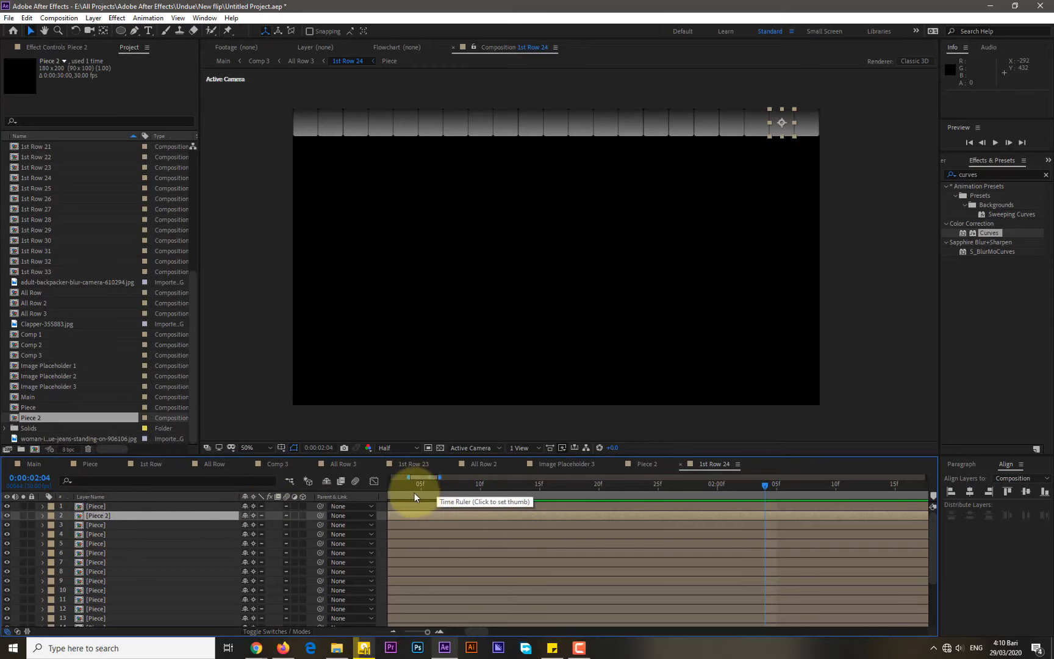
# From Comp 3's All Row 3, open 1st Row 29 and replace layer 16's Piece source with Piece 2.
pyautogui.click(273, 466)
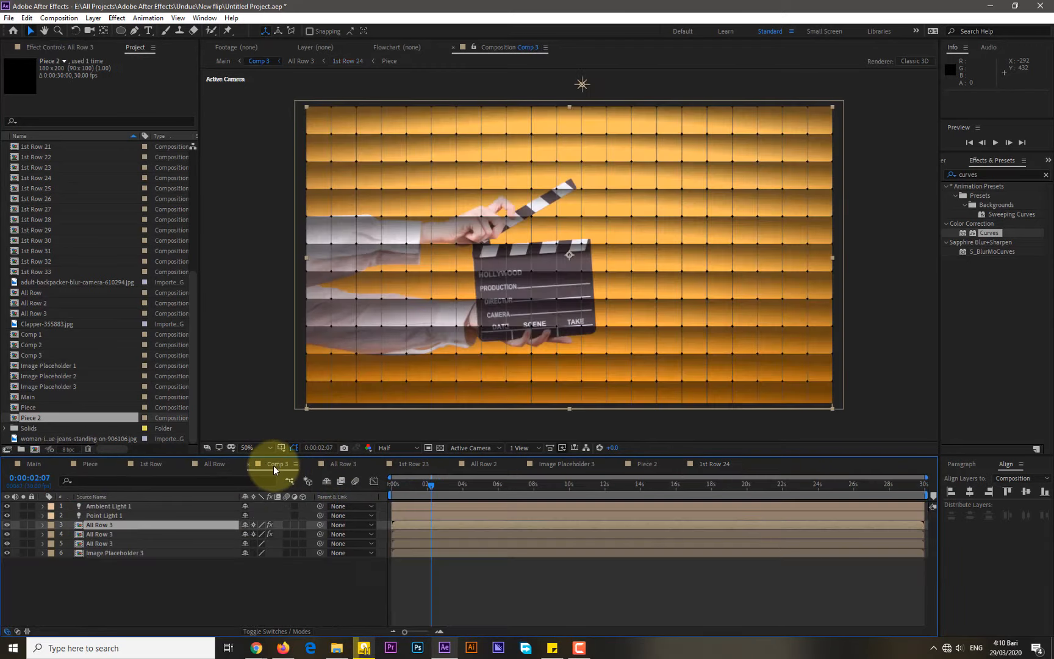
pyautogui.doubleClick(99, 525)
pyautogui.click(110, 563)
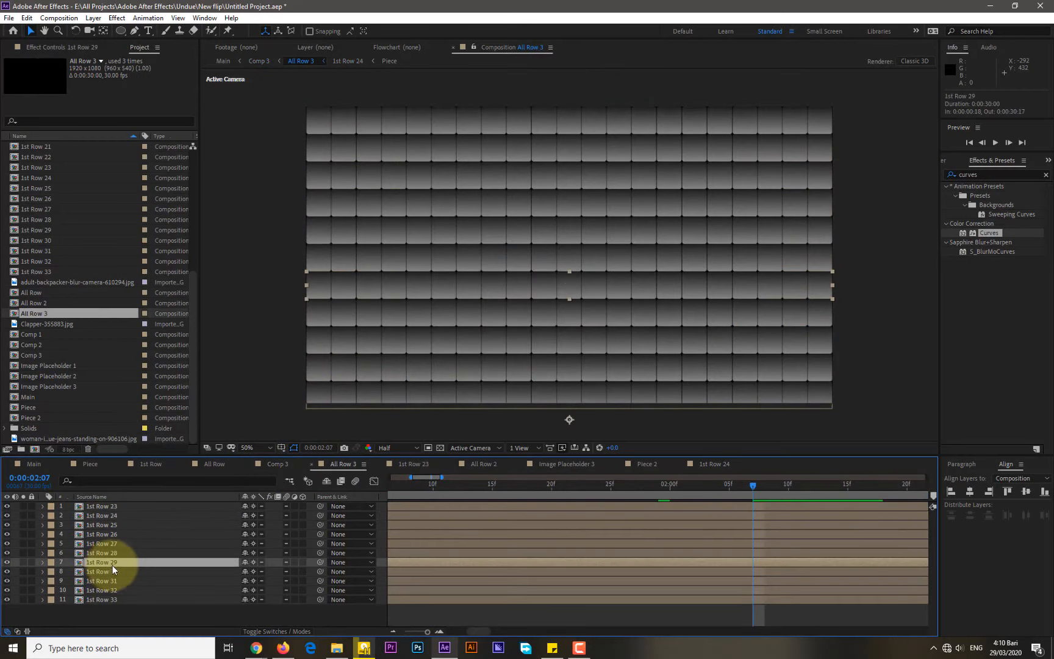
pyautogui.doubleClick(115, 566)
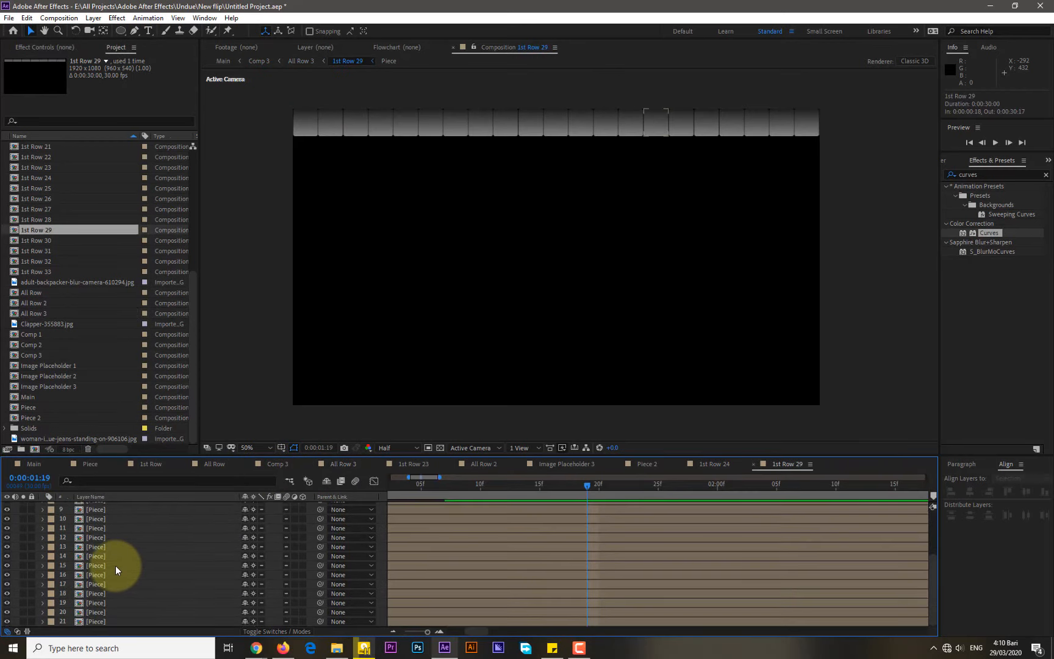
pyautogui.click(98, 593)
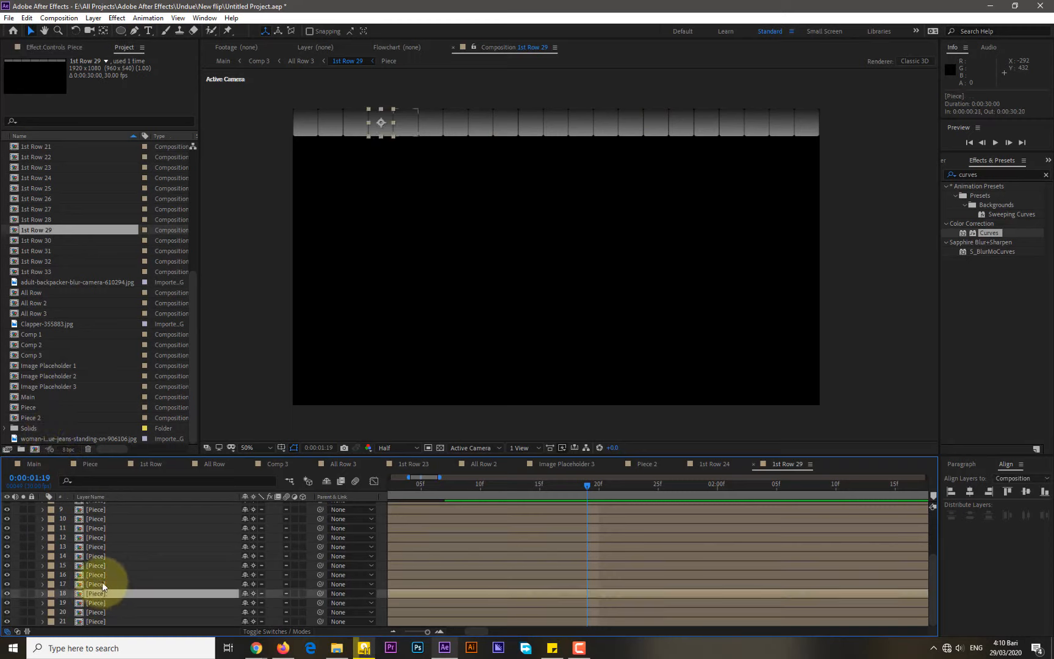
pyautogui.click(95, 575)
pyautogui.moveTo(35, 417); pyautogui.dragTo(97, 580)
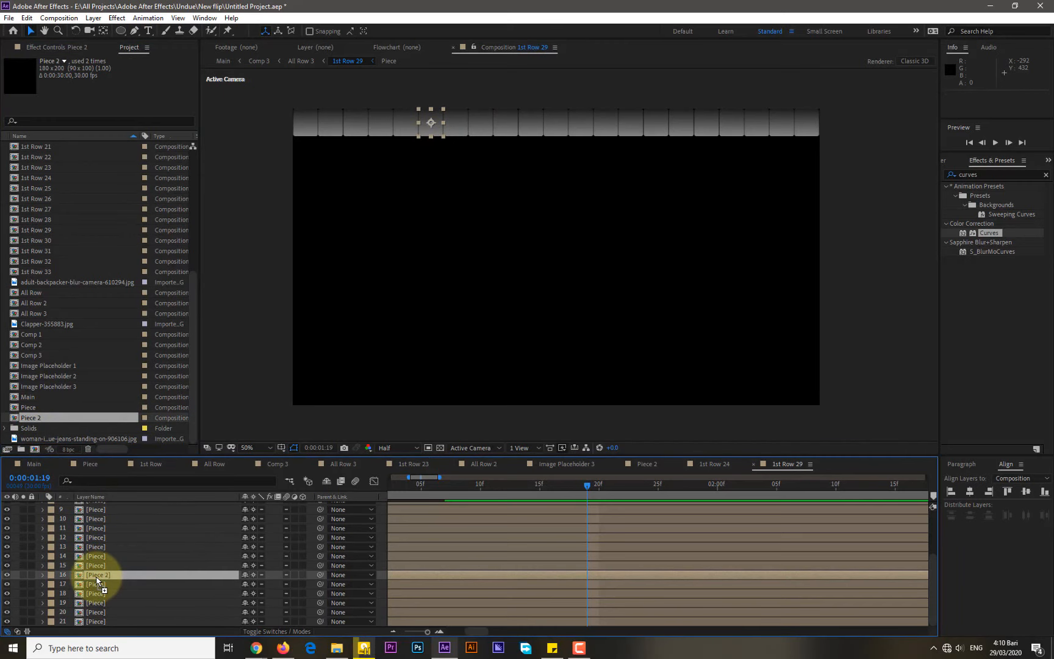
# From Comp 3's All Row 3, open 1st Row 31 and replace layer 11's Piece source with Piece 2.
pyautogui.click(271, 464)
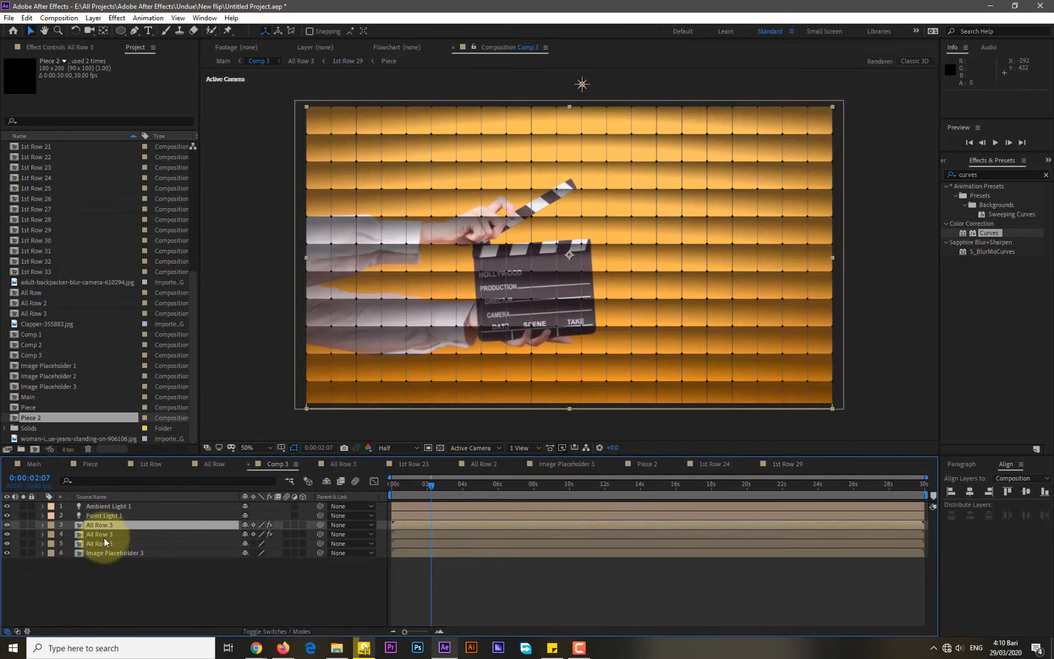
pyautogui.doubleClick(110, 526)
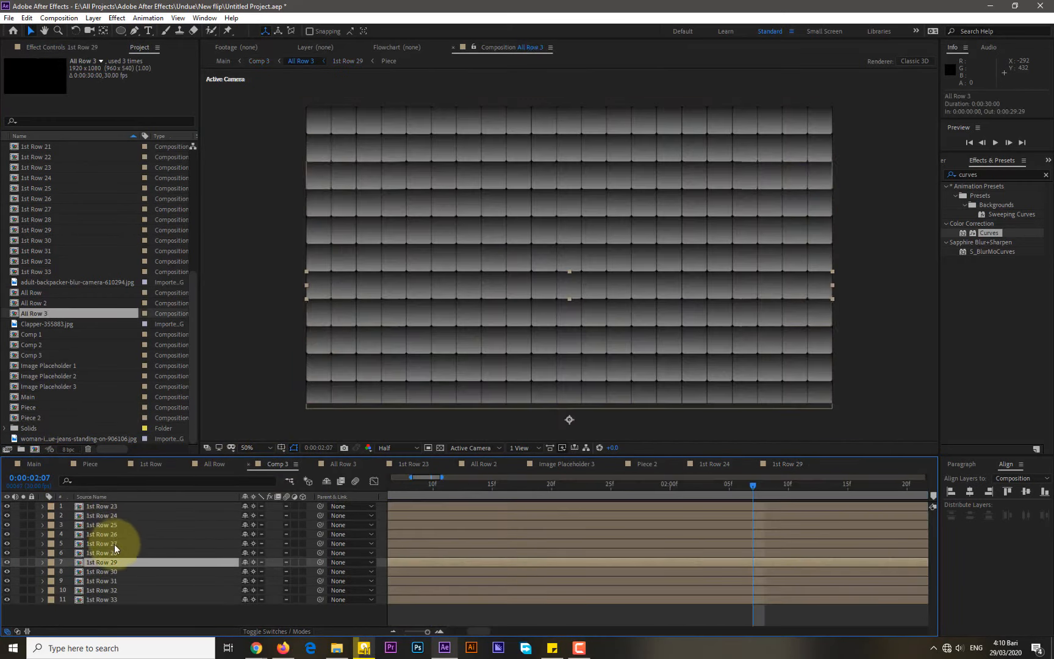
pyautogui.click(119, 599)
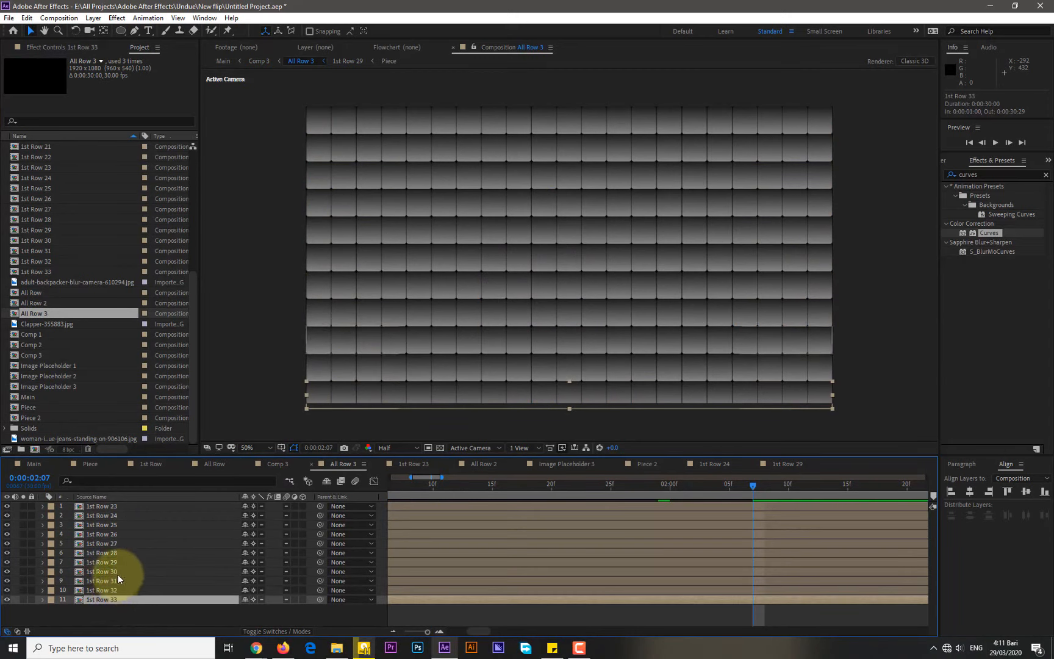
pyautogui.doubleClick(113, 581)
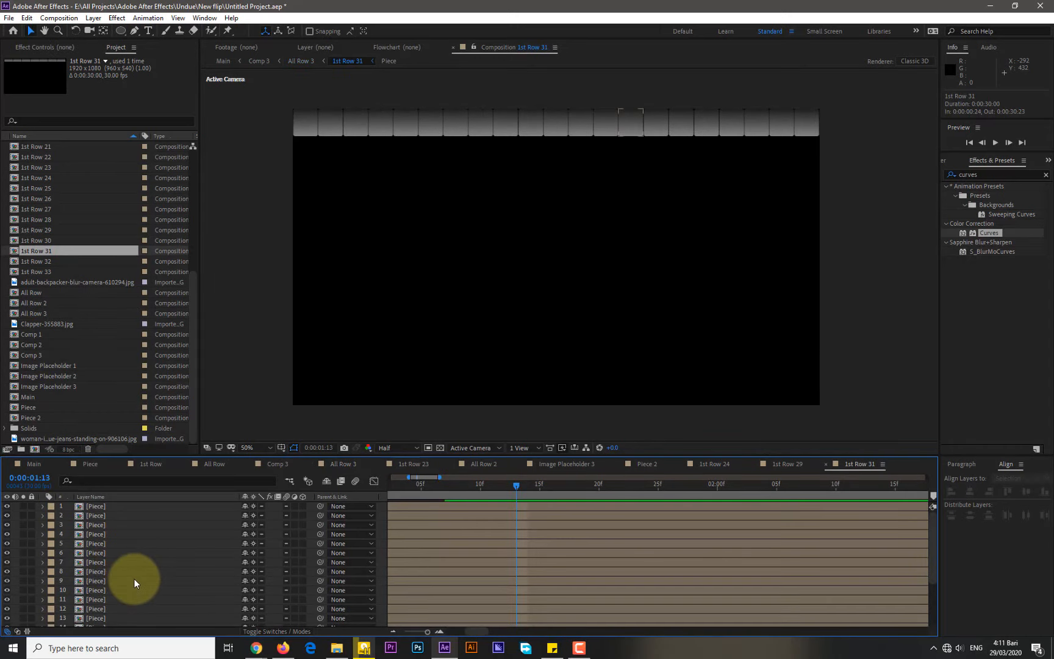
pyautogui.moveTo(480, 632); pyautogui.dragTo(387, 608)
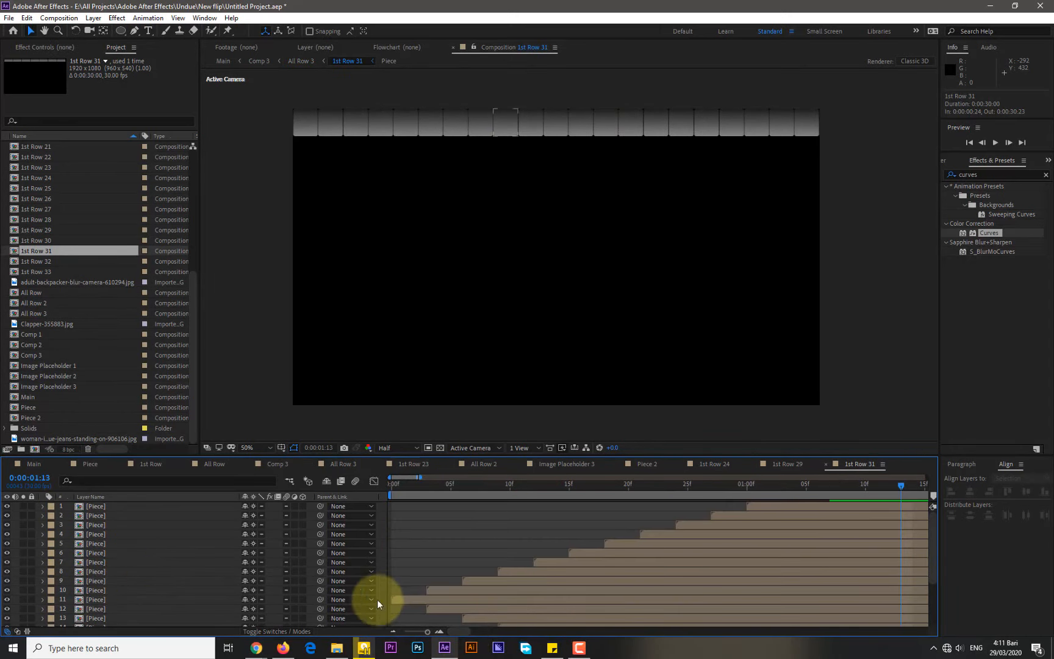
pyautogui.click(144, 600)
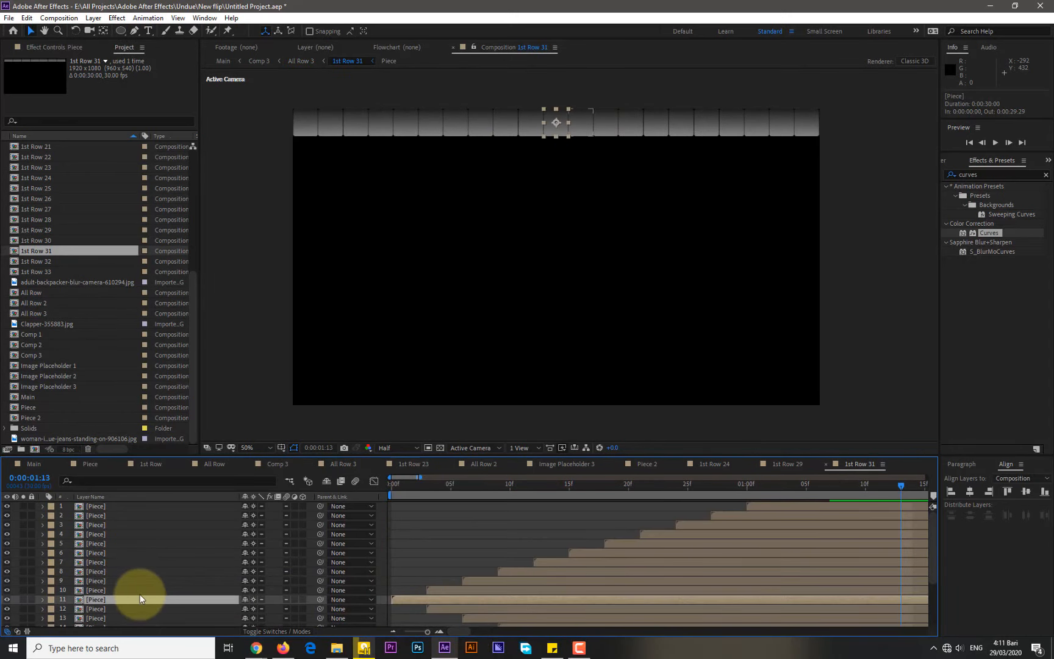
pyautogui.moveTo(41, 417); pyautogui.dragTo(113, 606)
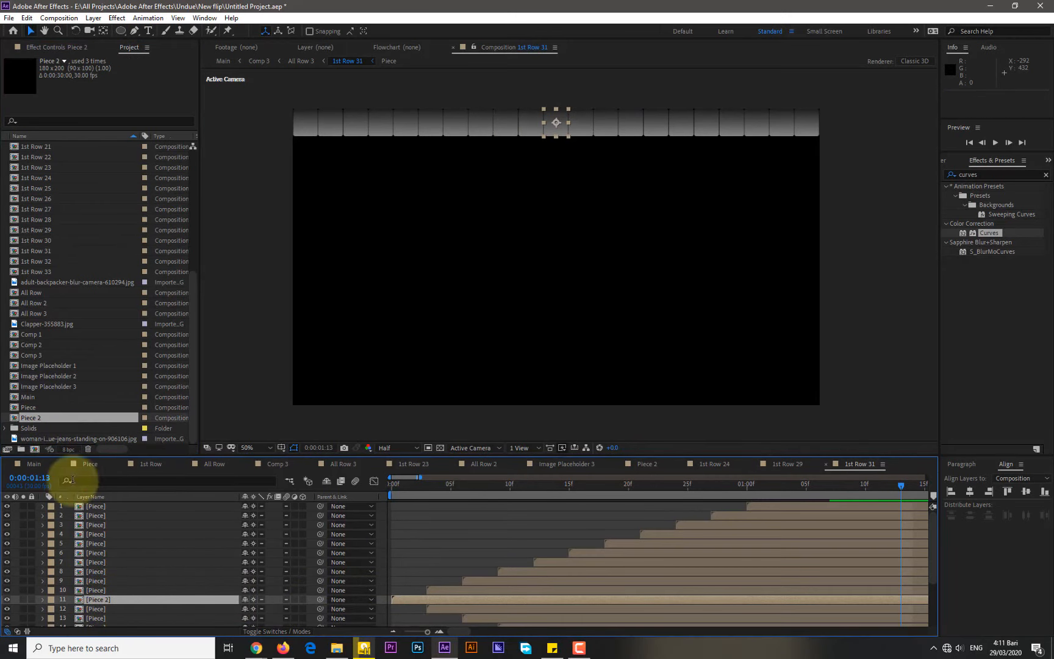
# Return to Main and preview the third photo's tile transition from about 0:00:08:14.
pyautogui.click(31, 464)
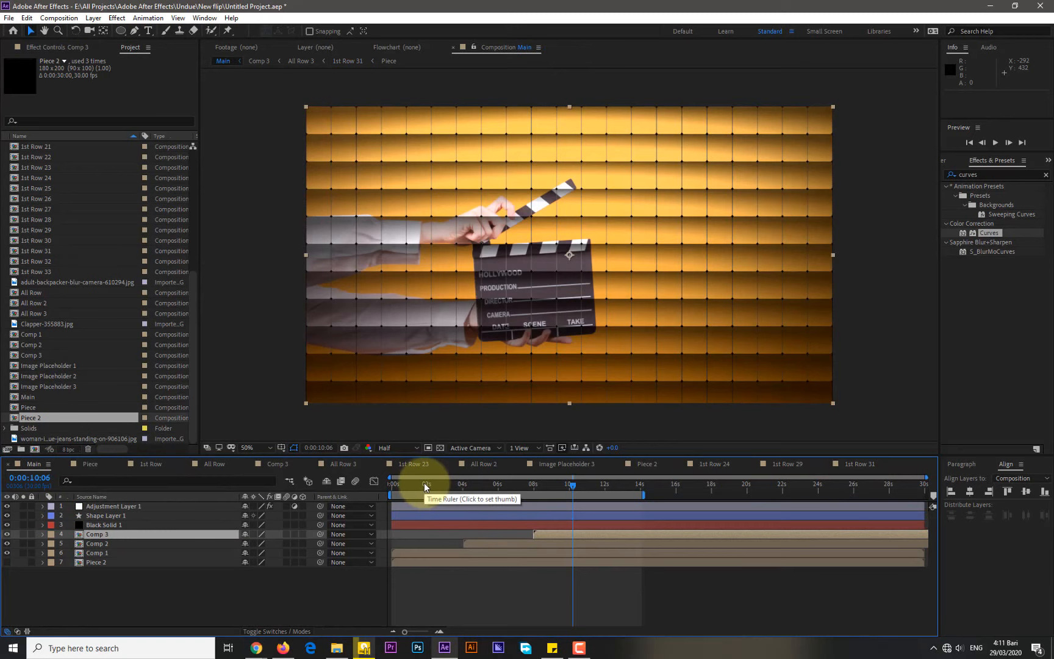
pyautogui.moveTo(424, 482); pyautogui.dragTo(541, 494)
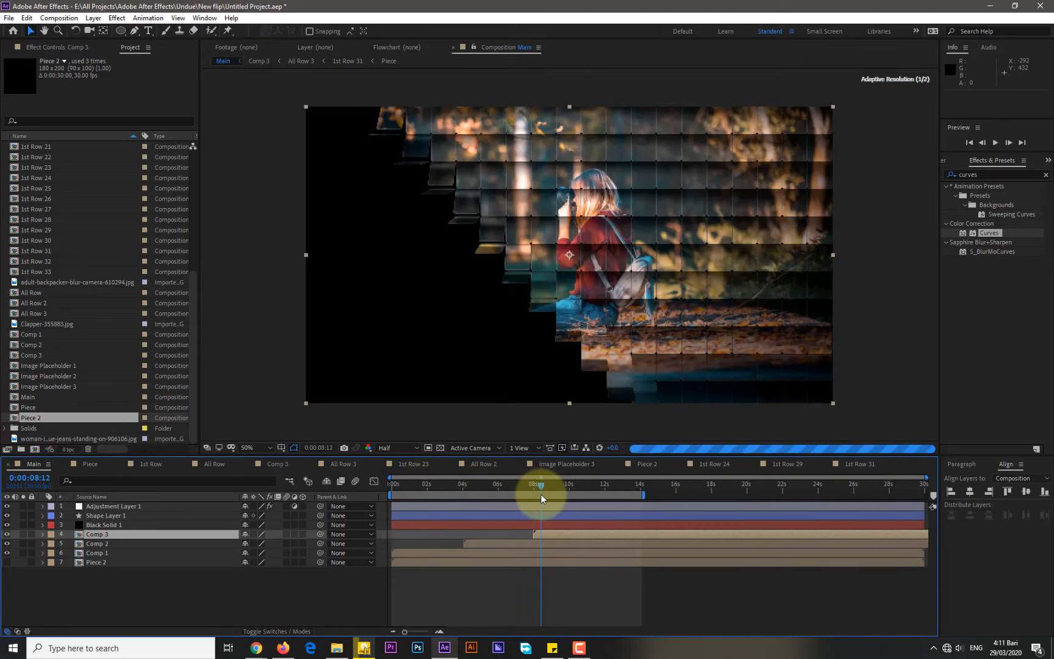
pyautogui.click(994, 143)
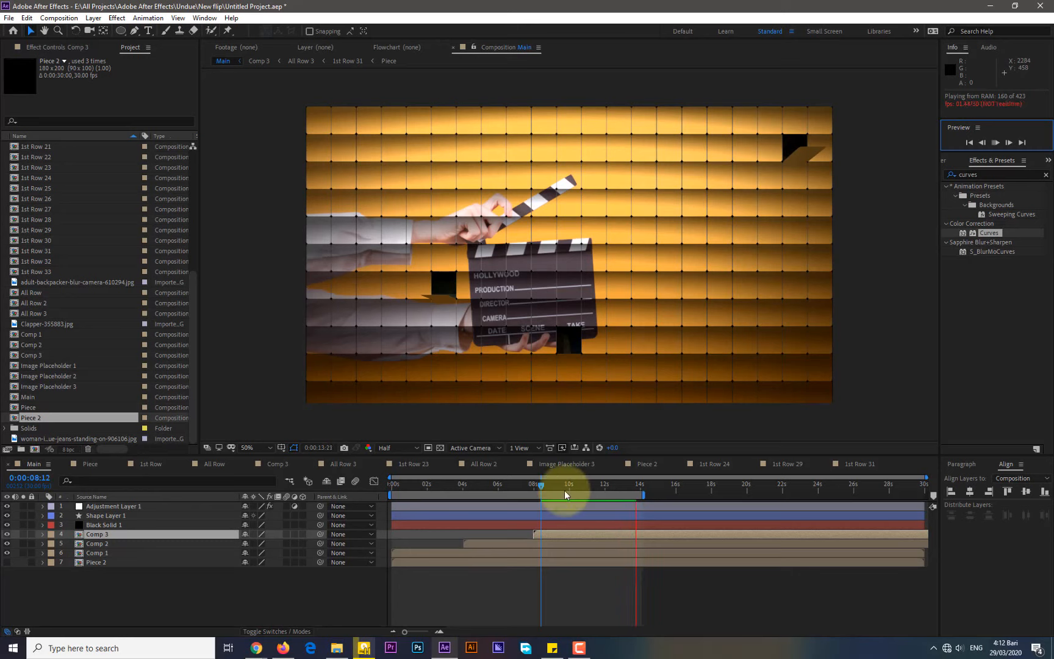
pyautogui.moveTo(549, 487); pyautogui.dragTo(542, 487)
pyautogui.click(994, 144)
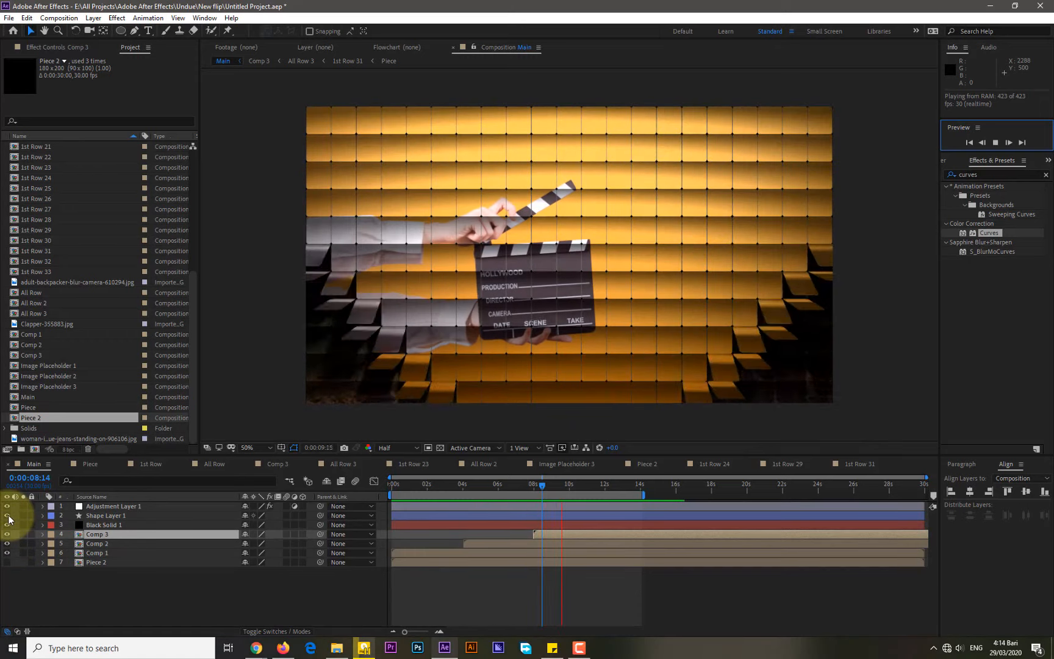
pyautogui.click(995, 142)
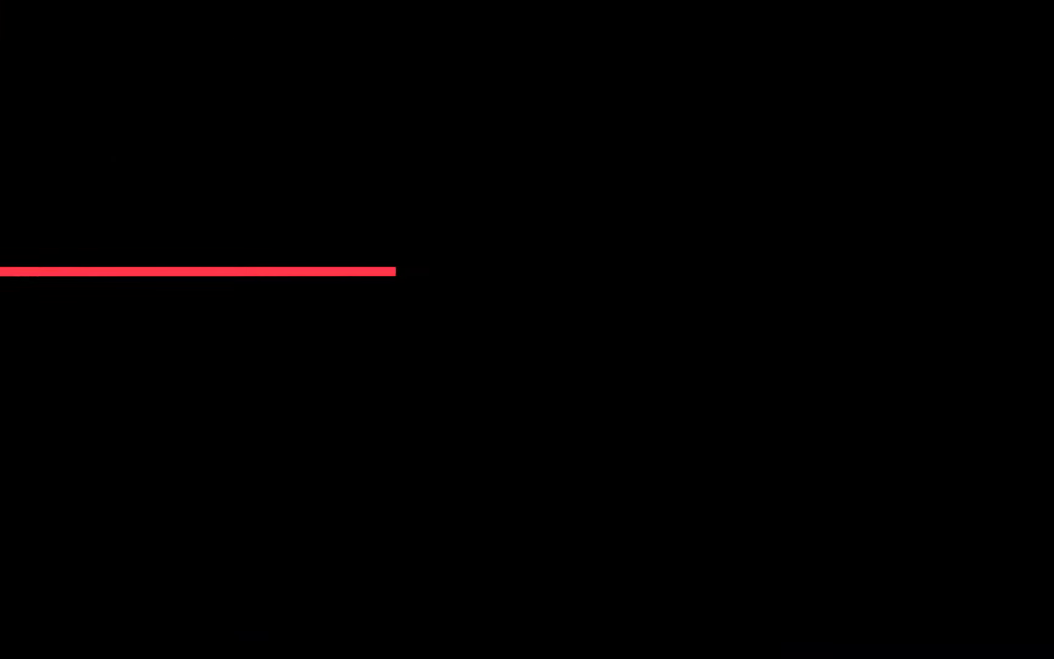